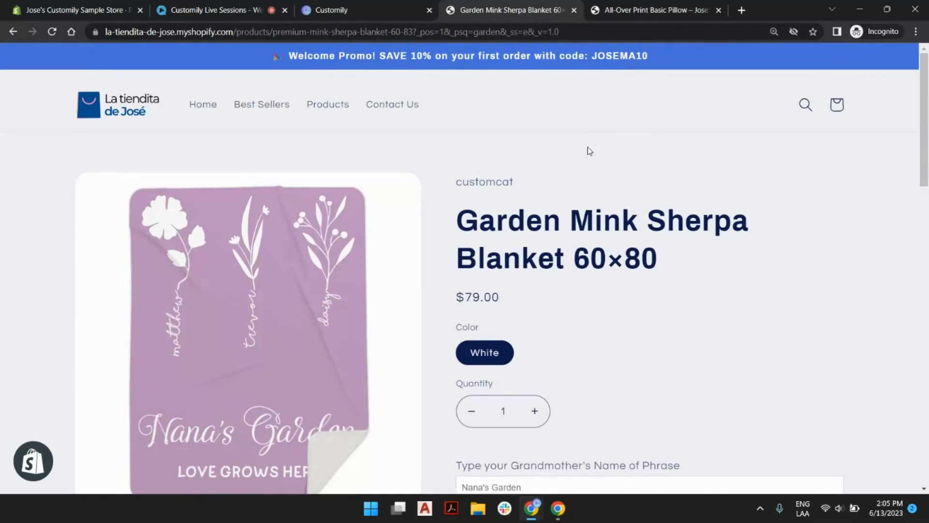
# Step: Examine the Garden Mink Sherpa Blanket product page, its sample design and its personalization options
pyautogui.scroll(-5, 675, 139)
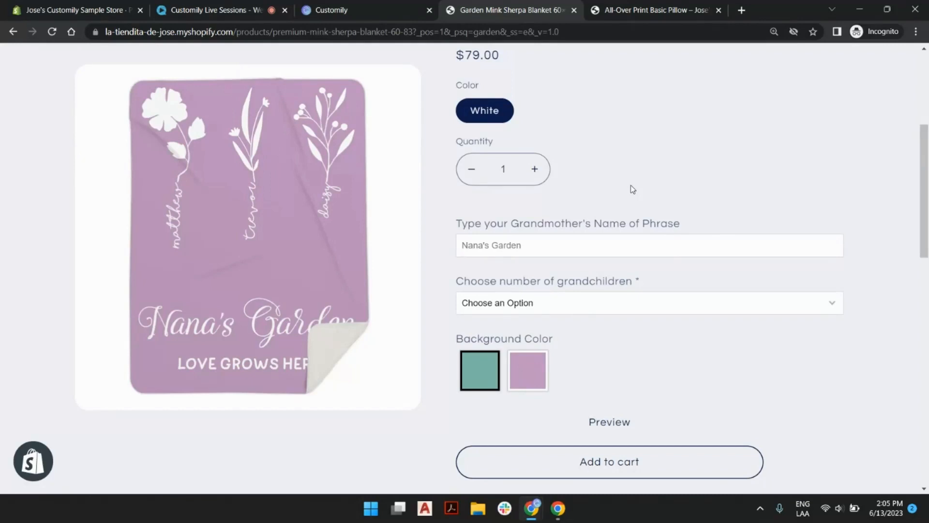
pyautogui.scroll(5, 705, 178)
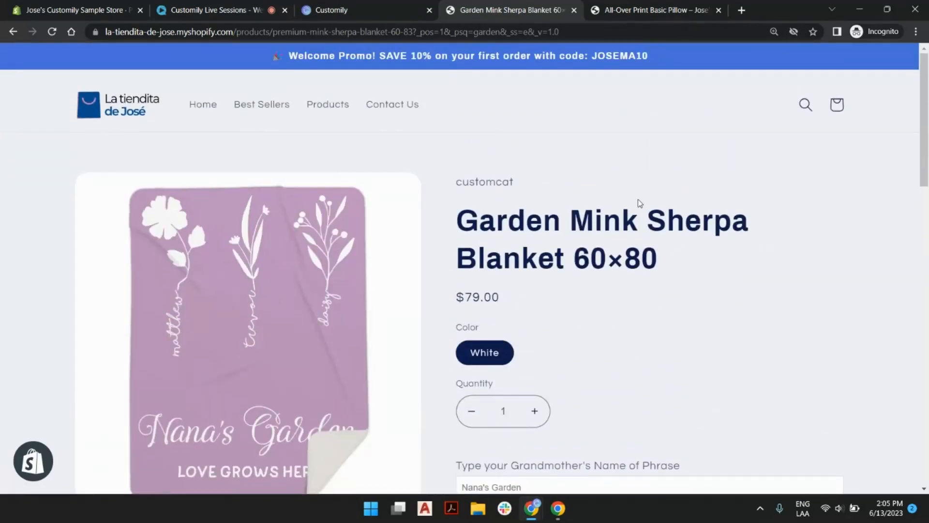
pyautogui.scroll(-1, 638, 200)
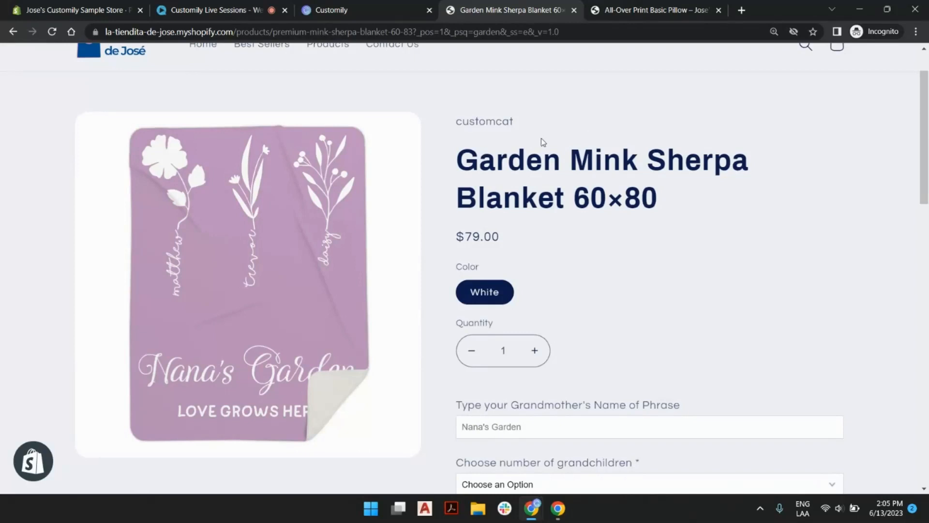
pyautogui.scroll(-2, 550, 160)
pyautogui.scroll(2, 552, 155)
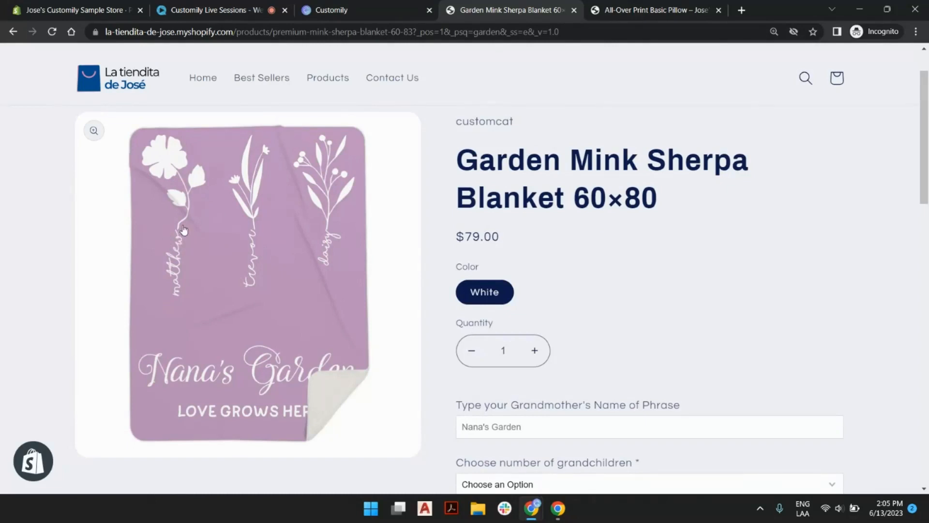
pyautogui.scroll(-1, 514, 225)
pyautogui.scroll(-1, 508, 227)
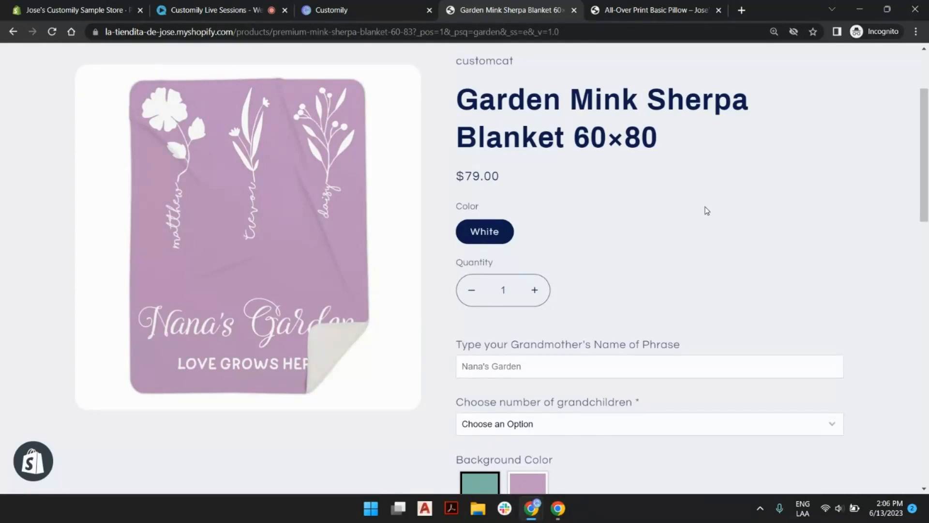
pyautogui.scroll(-2, 703, 210)
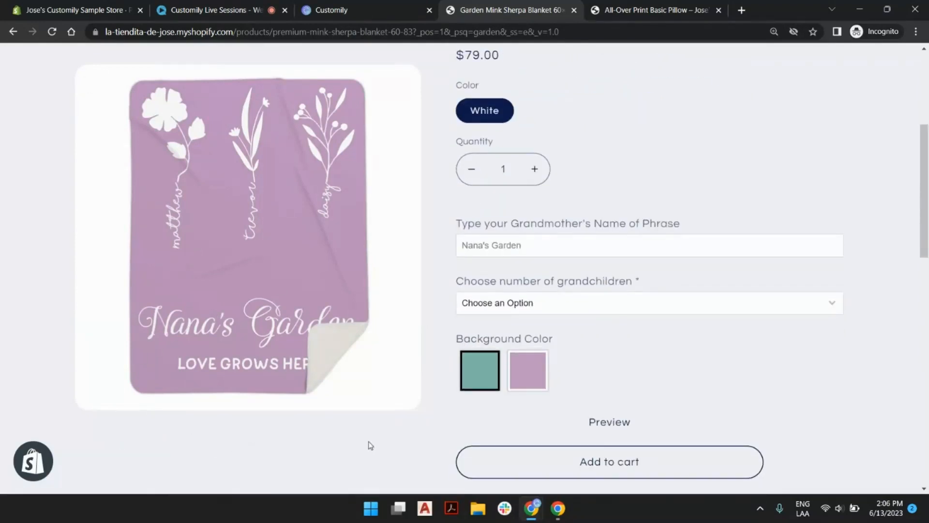
pyautogui.scroll(5, 643, 256)
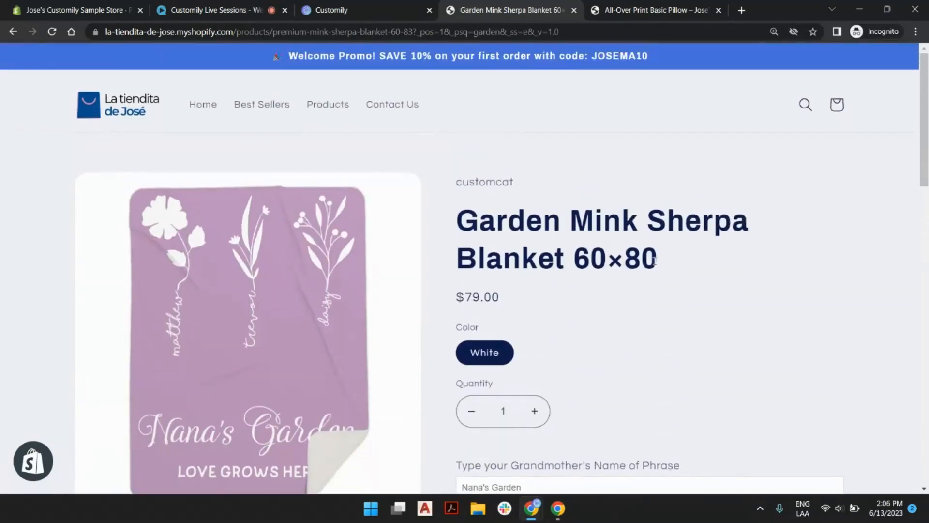
pyautogui.scroll(-2, 692, 208)
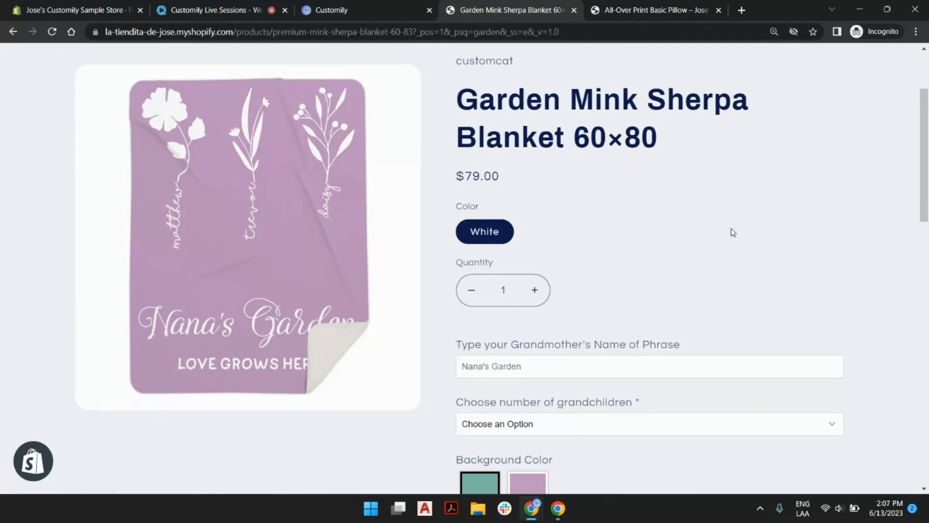
pyautogui.scroll(1, 728, 216)
pyautogui.scroll(-2, 695, 266)
pyautogui.scroll(1, 664, 269)
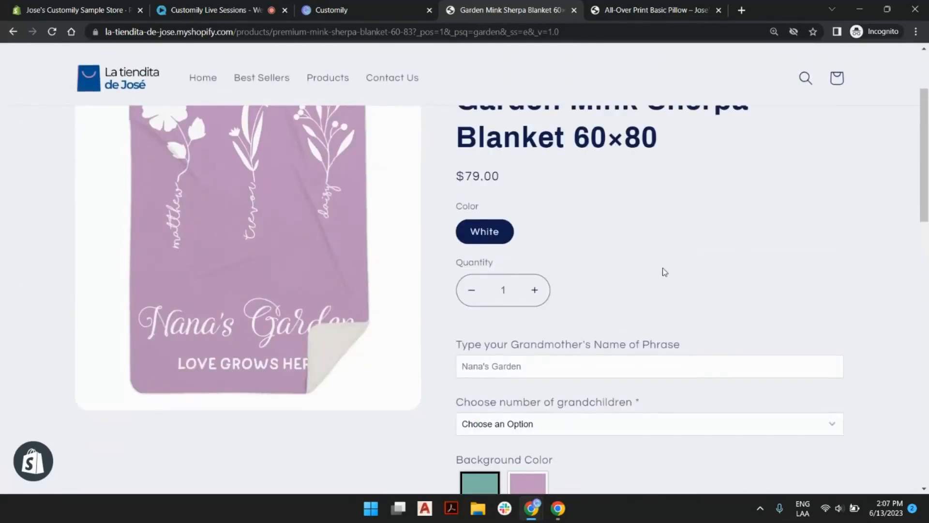
# Step: Set the grandmother's name or phrase to Granny and the number of grandchildren to 2 Kids
pyautogui.scroll(-1, 591, 368)
pyautogui.click(586, 308)
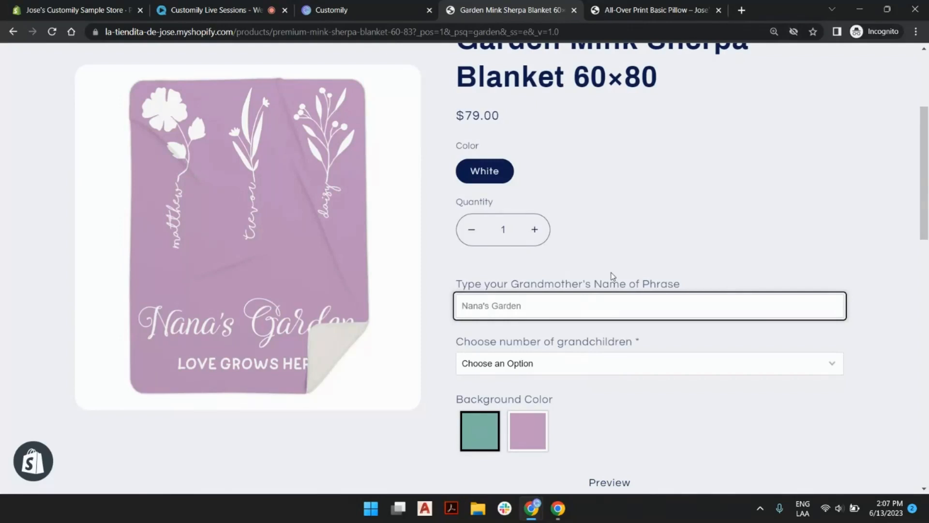
pyautogui.write('Granny')
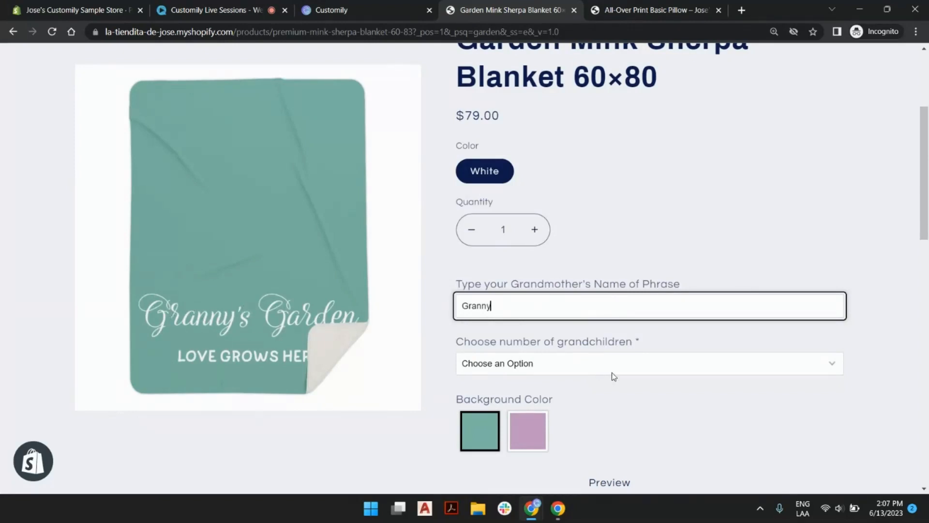
pyautogui.click(562, 367)
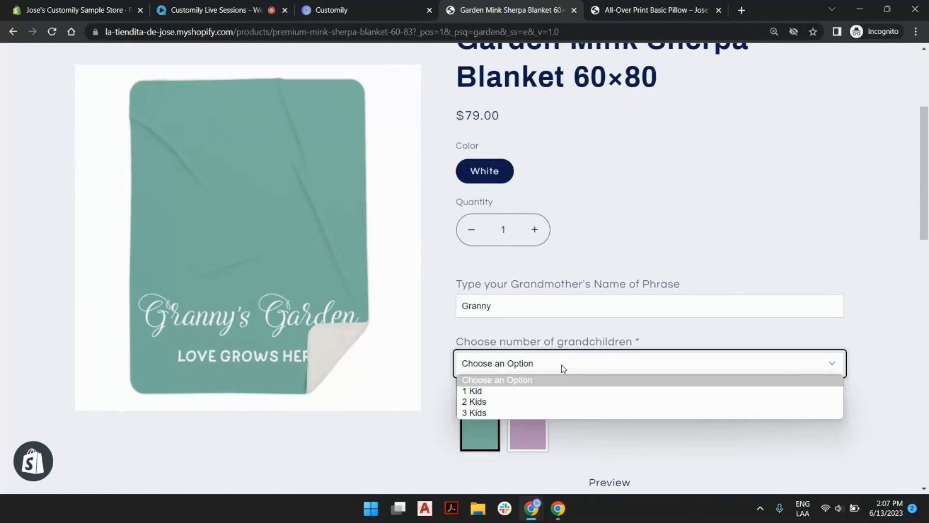
pyautogui.click(548, 408)
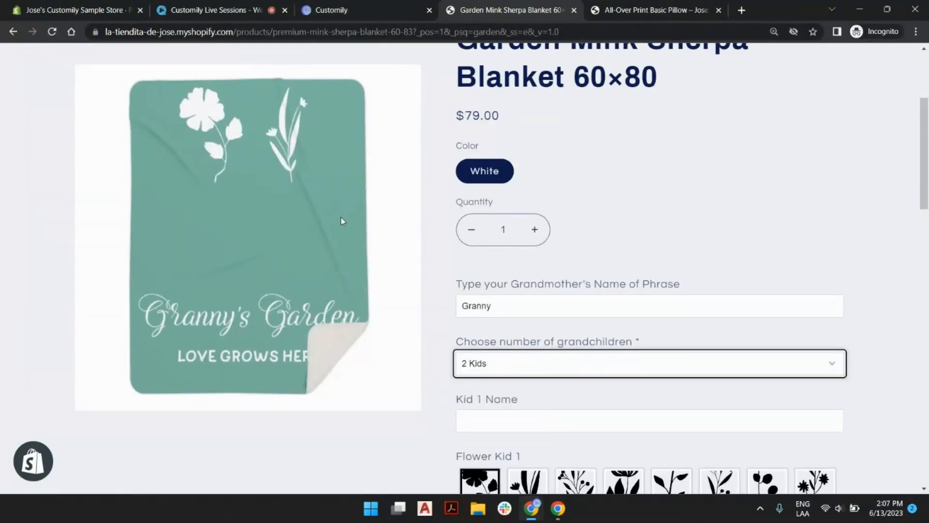
# Step: Fill in the first names of kid 1 and kid 2 for the blanket
pyautogui.scroll(-1, 705, 263)
pyautogui.scroll(-3, 706, 263)
pyautogui.click(604, 237)
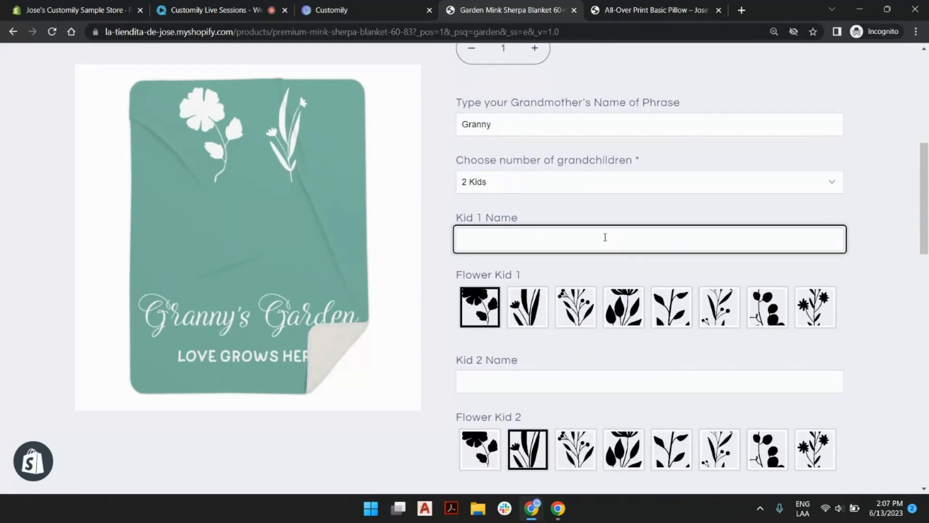
pyautogui.write('Josema')
pyautogui.click(553, 381)
pyautogui.write('Mo')
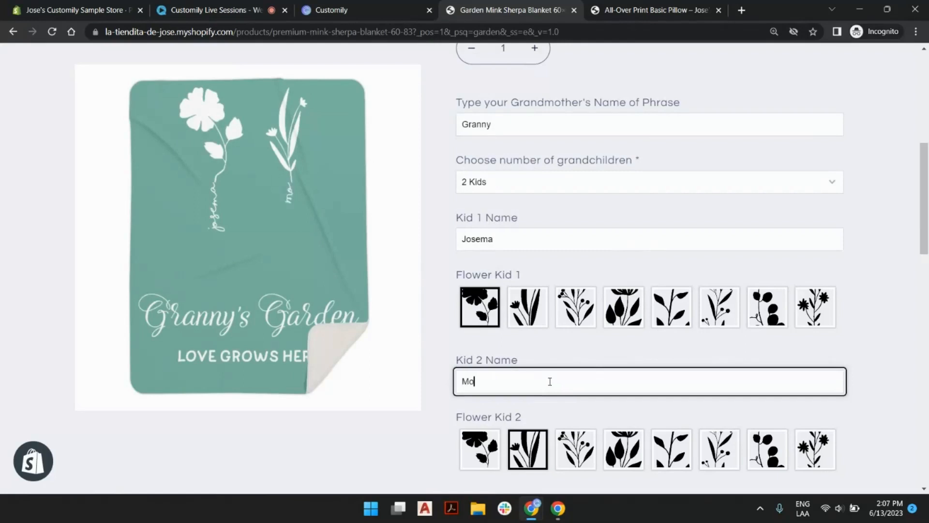
pyautogui.write('rena')
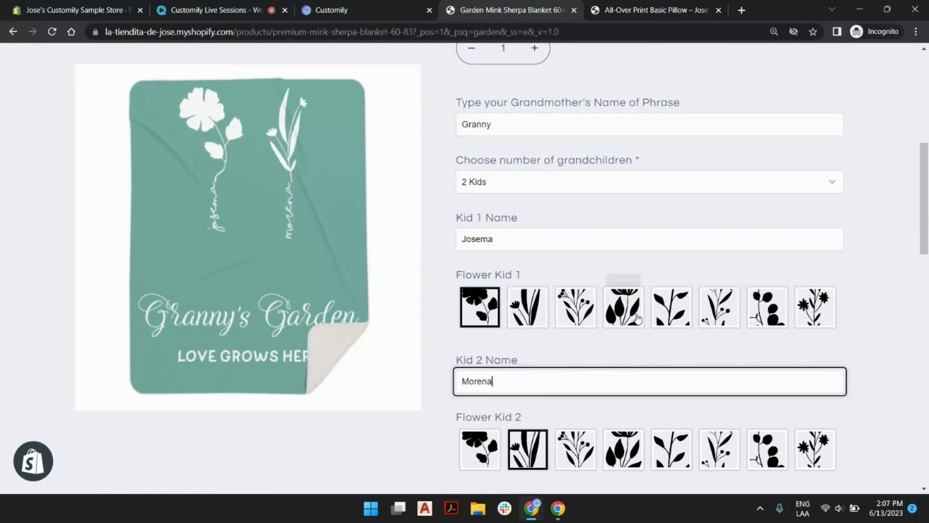
# Step: Choose the fifth flower design, a leafy branch, for kid 1 and the seventh, with round leaves, for kid 2
pyautogui.click(671, 307)
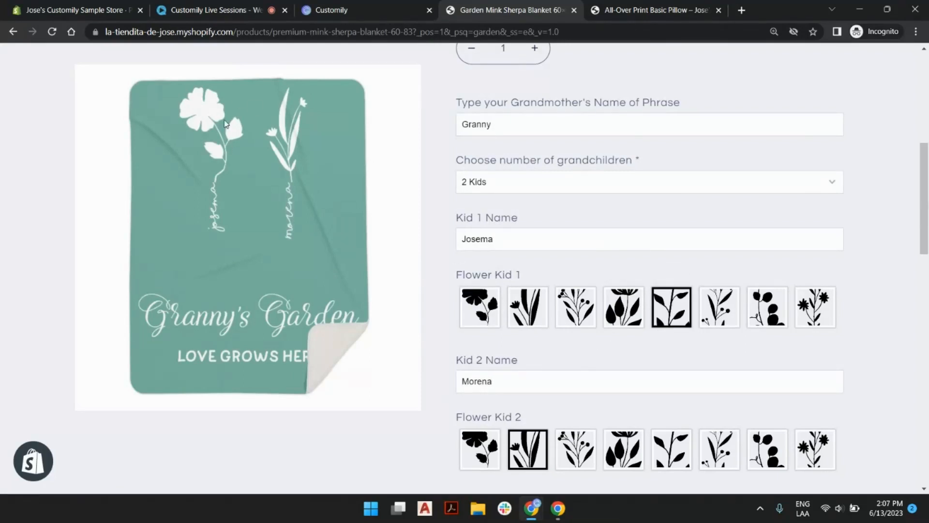
pyautogui.scroll(-1, 717, 376)
pyautogui.click(767, 385)
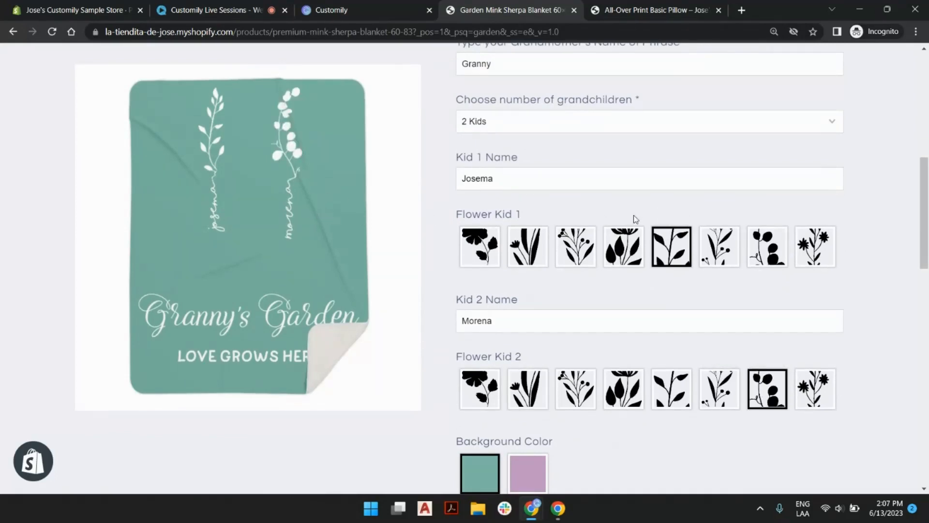
# Step: Change the blanket's background color to purple
pyautogui.scroll(-1, 635, 220)
pyautogui.scroll(2, 572, 229)
pyautogui.scroll(-1, 564, 242)
pyautogui.scroll(2, 557, 253)
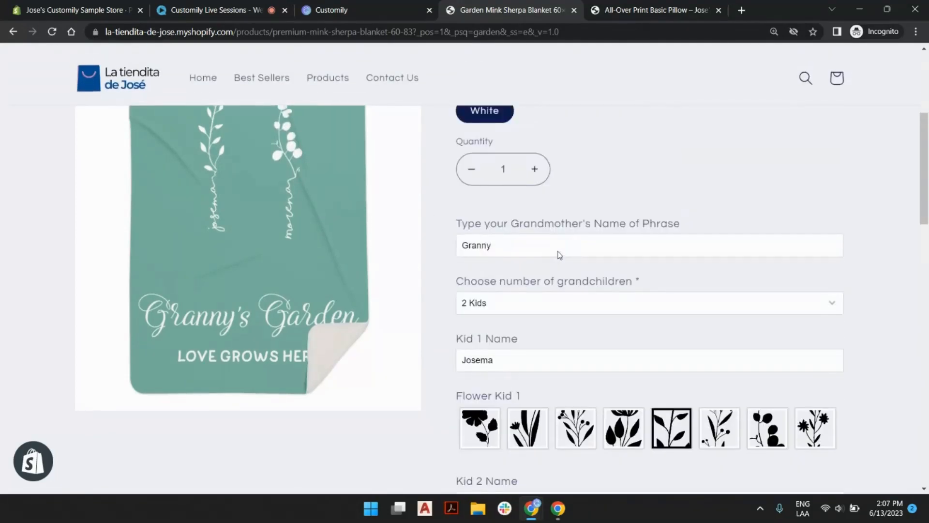
pyautogui.scroll(-5, 557, 254)
pyautogui.click(524, 353)
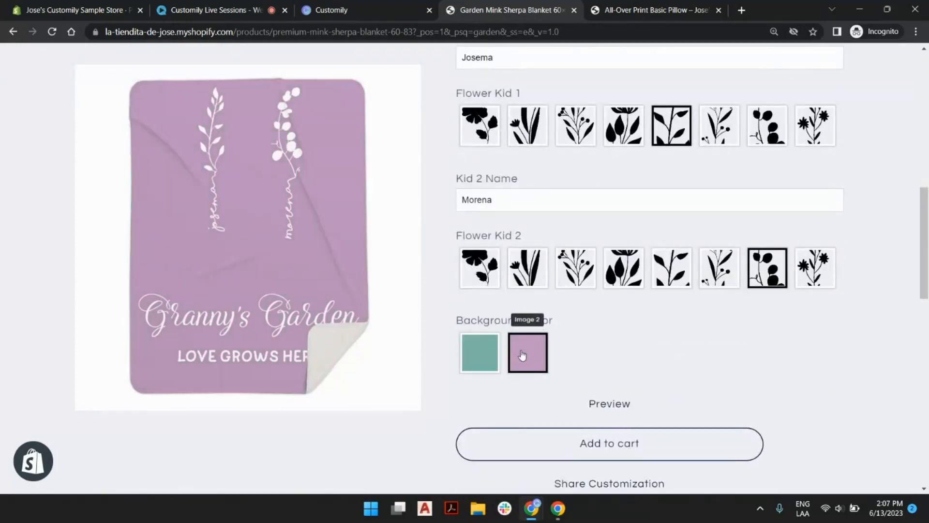
# Step: Review the personalized blanket preview together with the name, flower and background options on the product page
pyautogui.scroll(2, 580, 328)
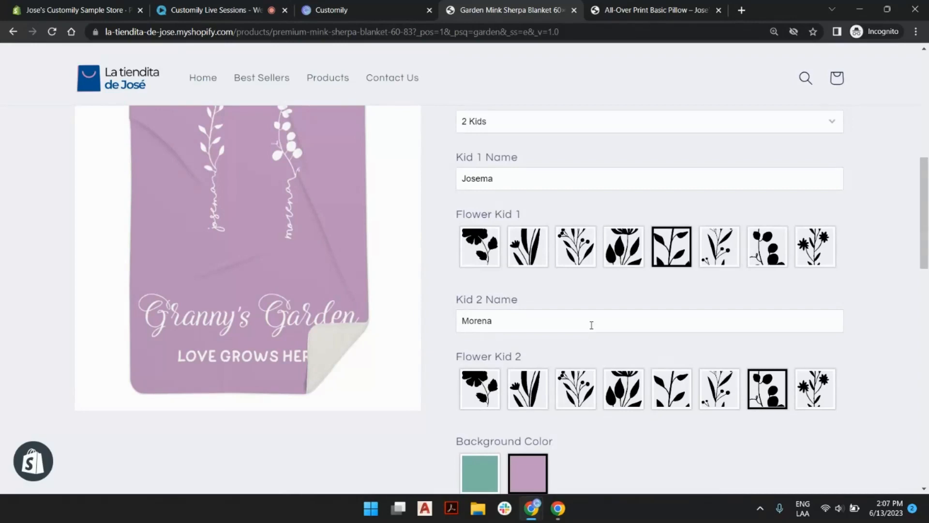
pyautogui.scroll(5, 591, 325)
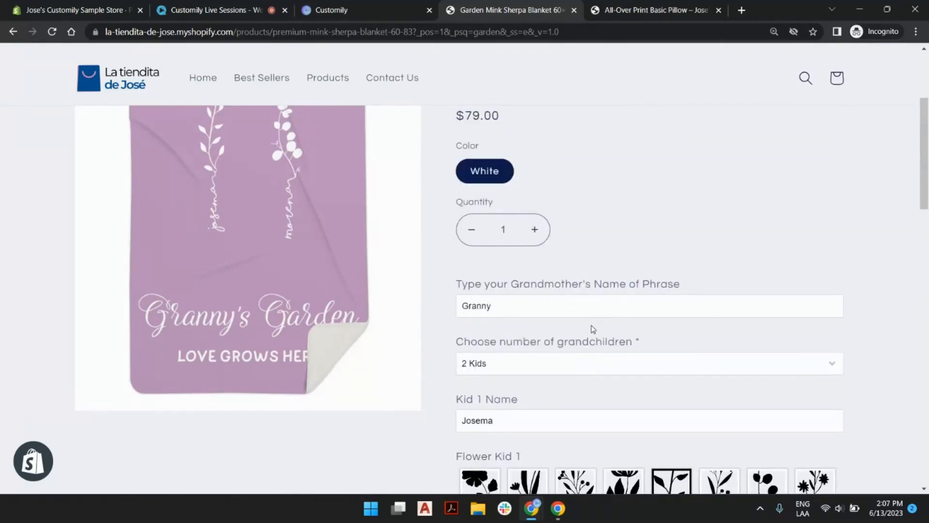
pyautogui.scroll(4, 592, 324)
pyautogui.scroll(-3, 575, 276)
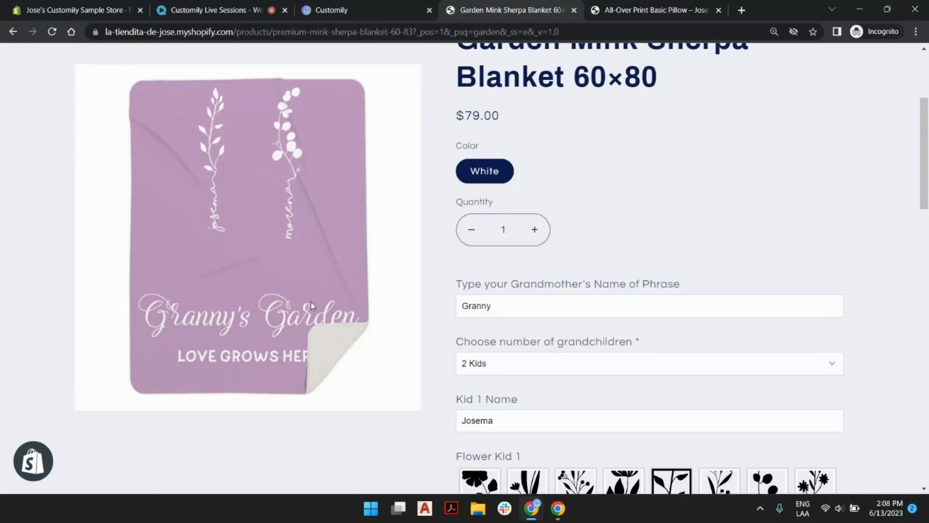
pyautogui.scroll(3, 504, 286)
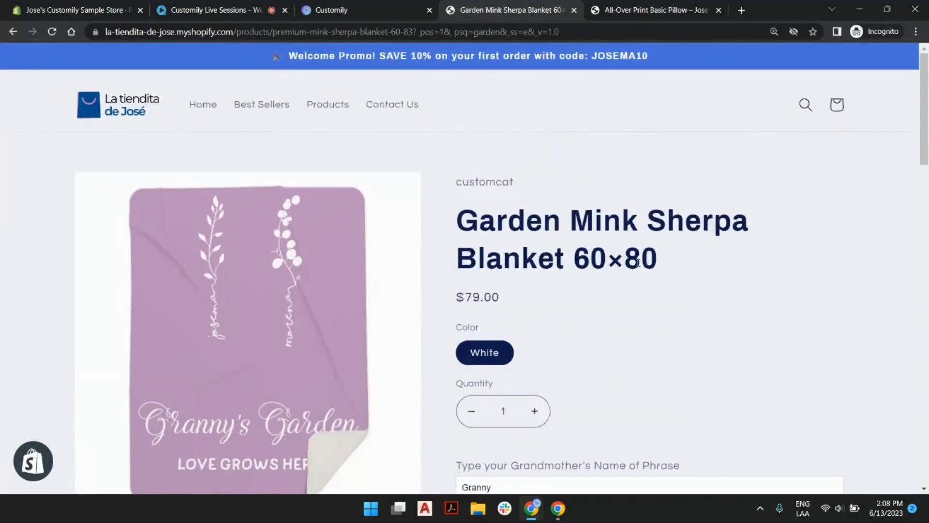
pyautogui.scroll(-1, 650, 269)
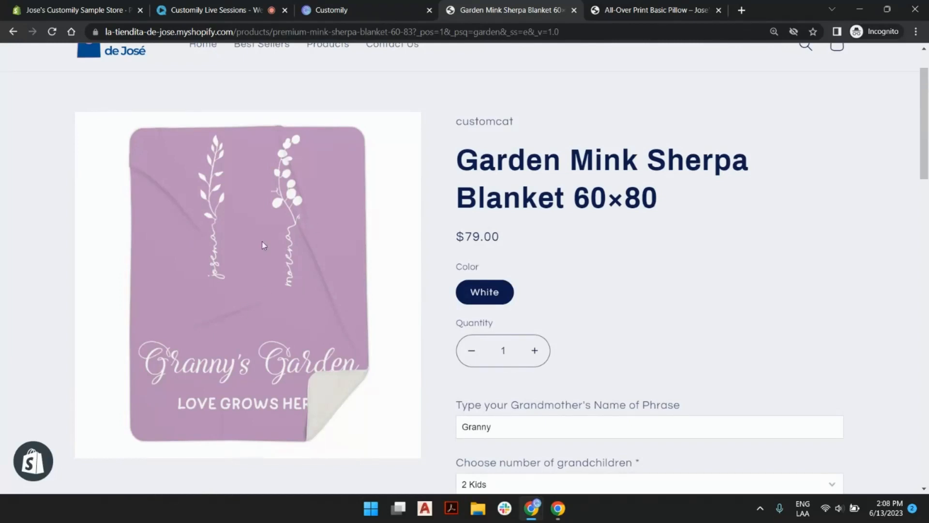
pyautogui.scroll(-2, 663, 257)
pyautogui.scroll(-2, 664, 258)
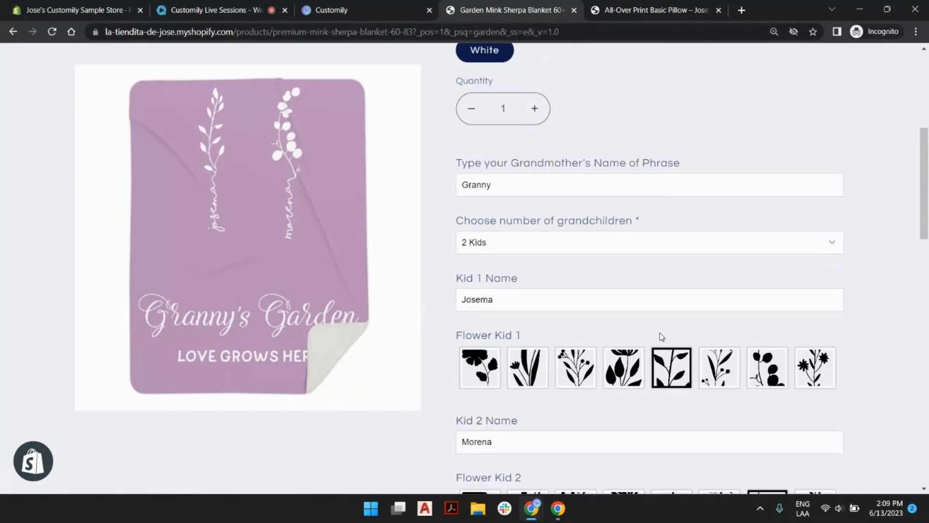
pyautogui.scroll(5, 629, 262)
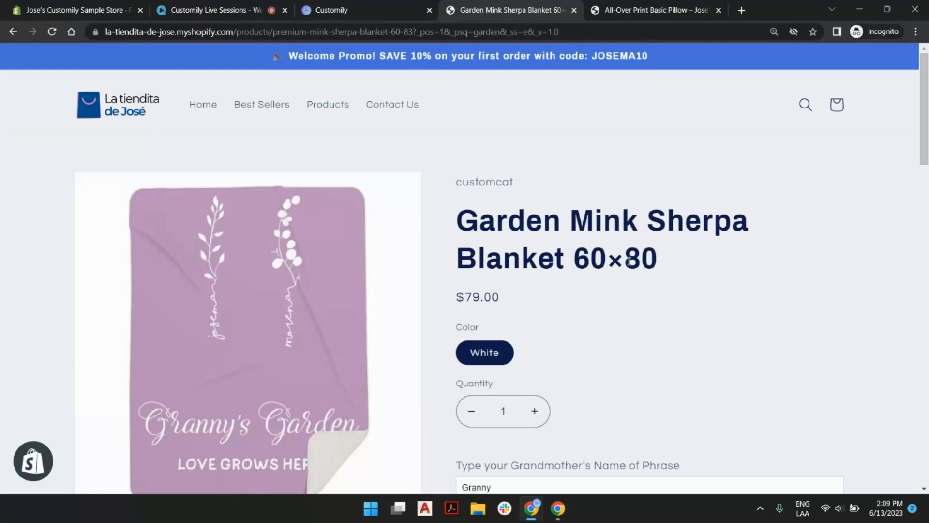
pyautogui.scroll(-3, 628, 261)
pyautogui.scroll(3, 627, 259)
pyautogui.scroll(-10, 665, 274)
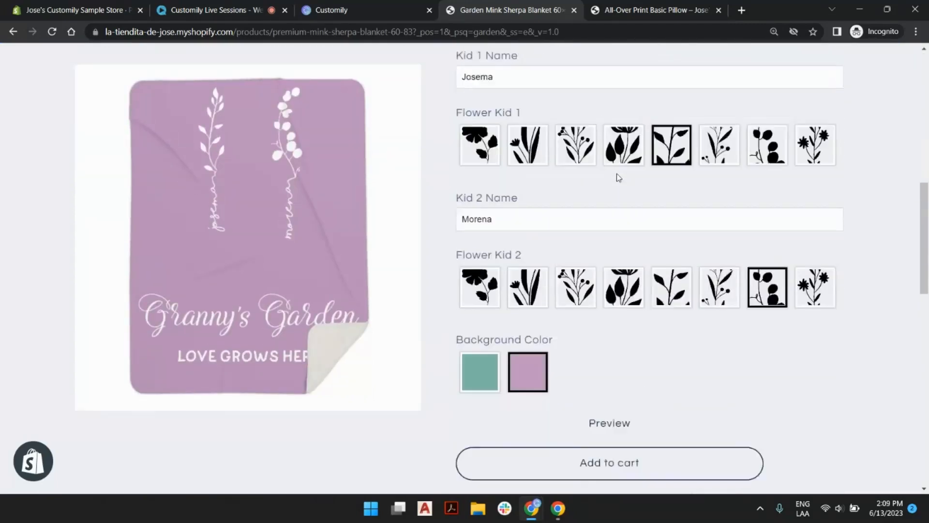
pyautogui.scroll(-6, 619, 177)
pyautogui.scroll(17, 774, 261)
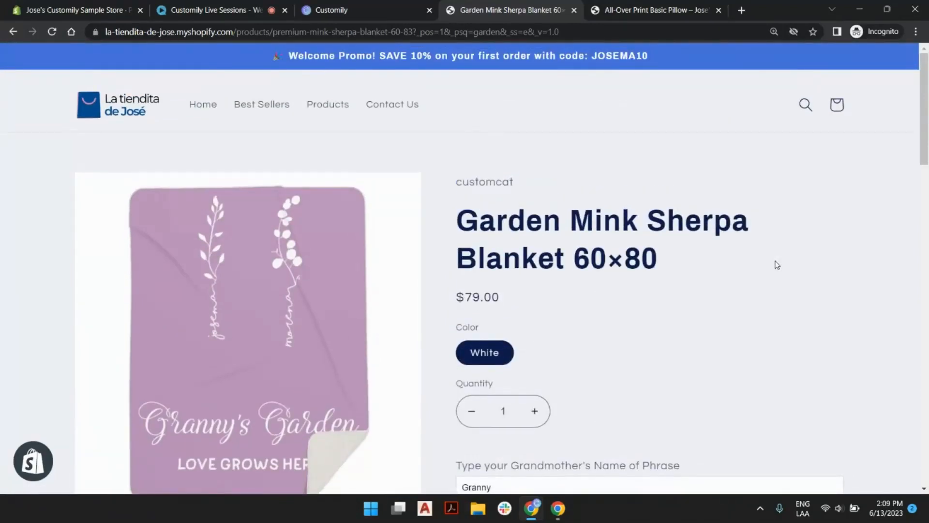
# Step: Switch to the All-Over Print Basic Pillow product page and hide the store preview bar
pyautogui.click(669, 7)
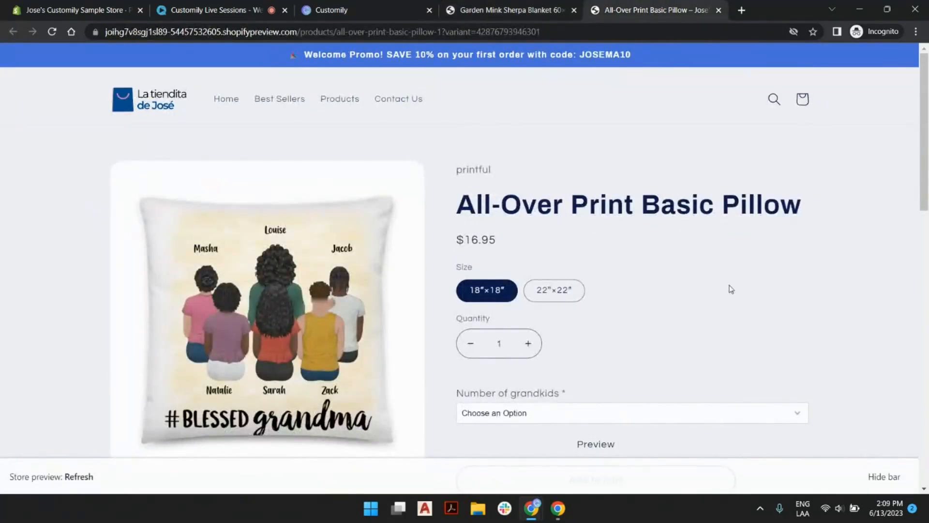
pyautogui.click(884, 476)
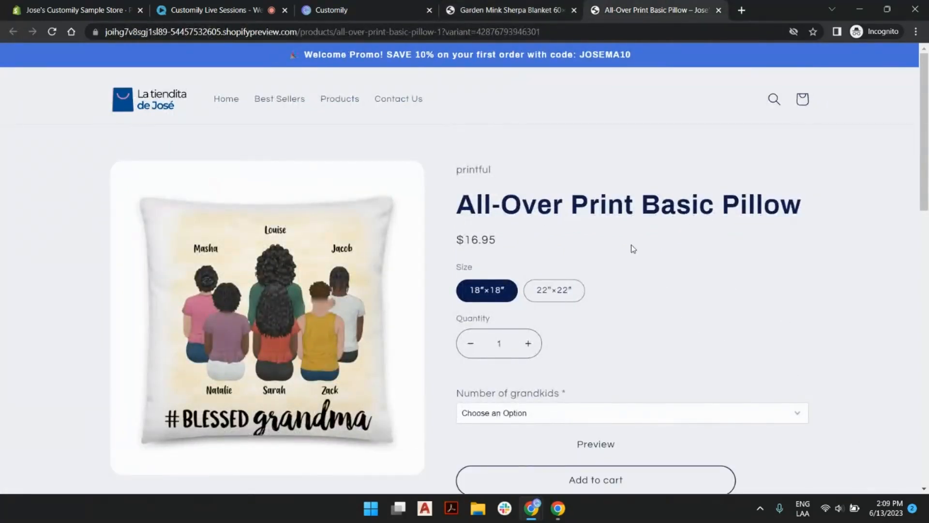
# Step: Set the number of grandkids for the pillow to 1 Grandkid
pyautogui.scroll(-3, 634, 249)
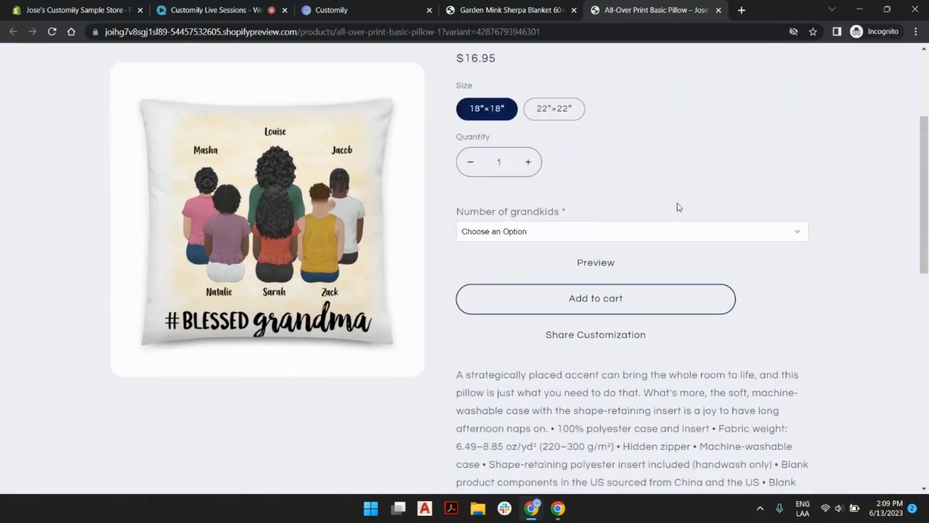
pyautogui.scroll(2, 677, 208)
pyautogui.scroll(-1, 551, 262)
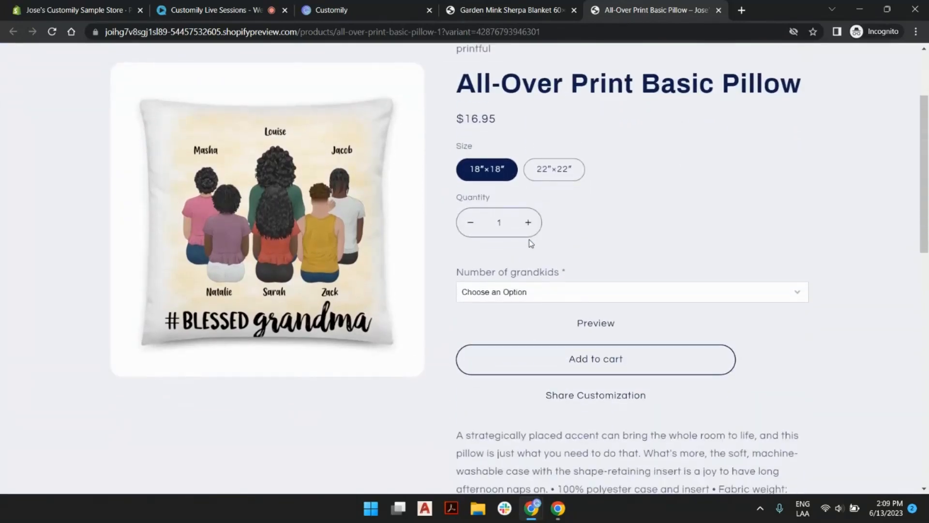
pyautogui.click(588, 292)
pyautogui.click(549, 320)
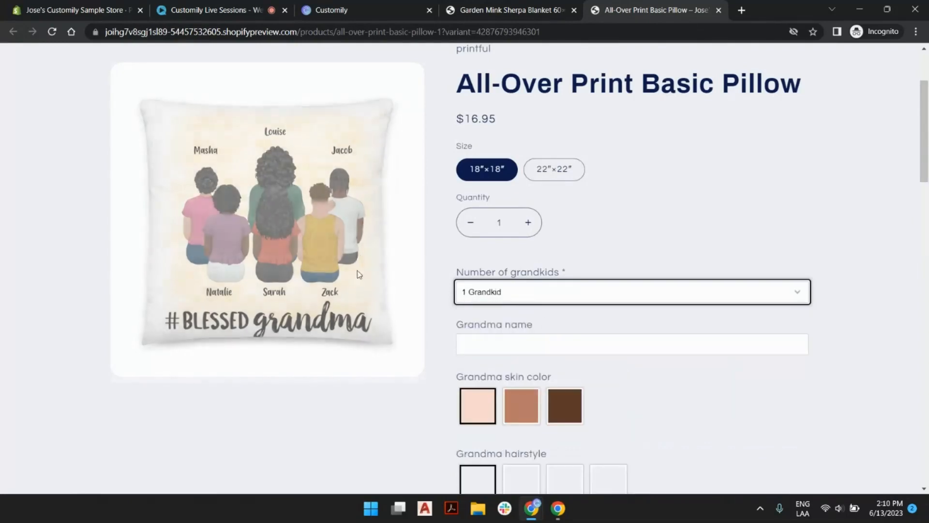
# Step: Enter the grandma's name and choose the tan skin color for her
pyautogui.click(574, 345)
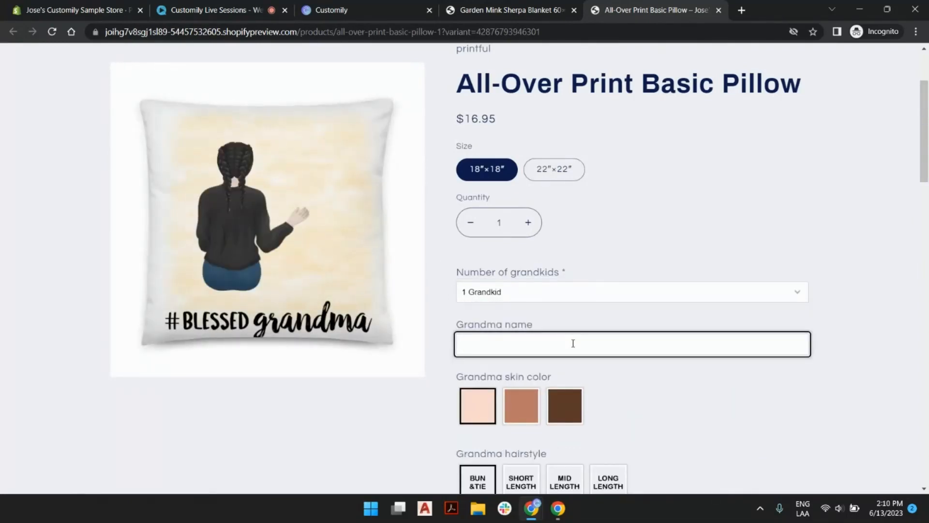
pyautogui.write('Jess')
pyautogui.click(531, 419)
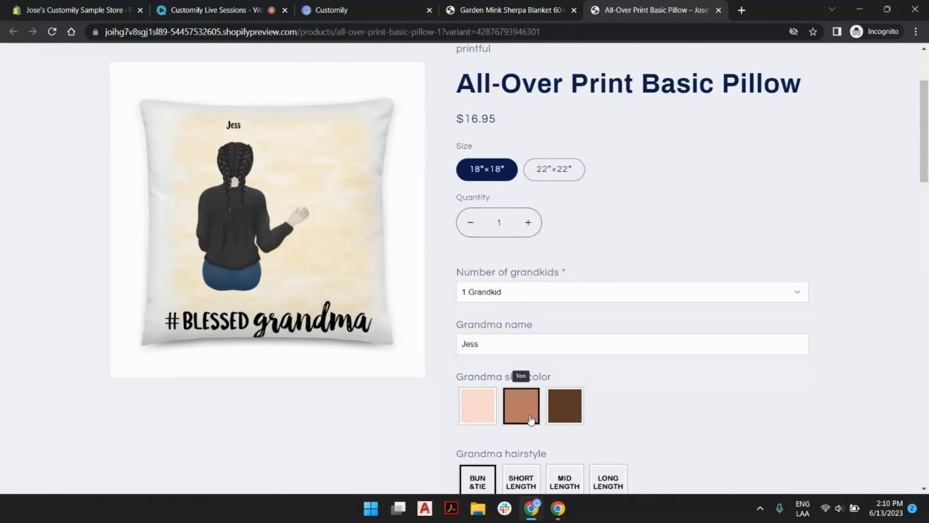
# Step: Give the grandma the large gray bun from the Bun & Tie styles and a pink sweater
pyautogui.scroll(-4, 583, 189)
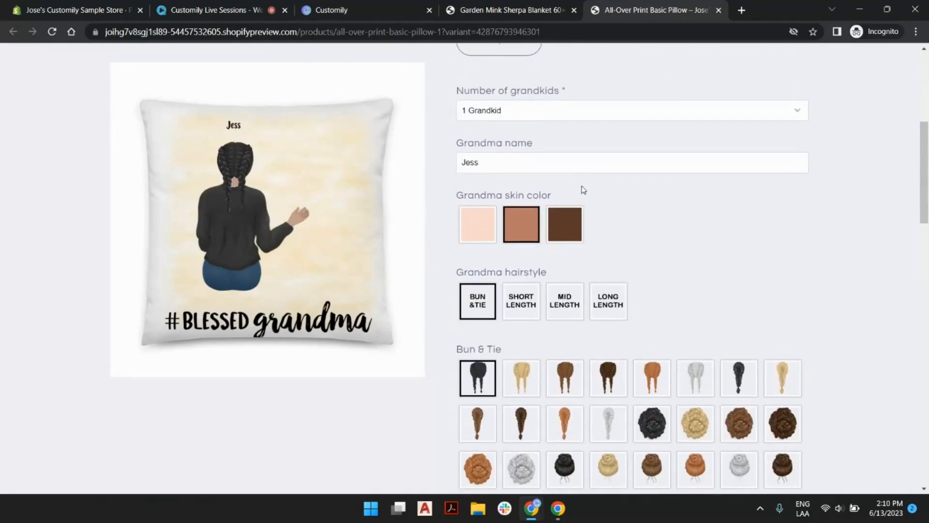
pyautogui.scroll(-3, 649, 378)
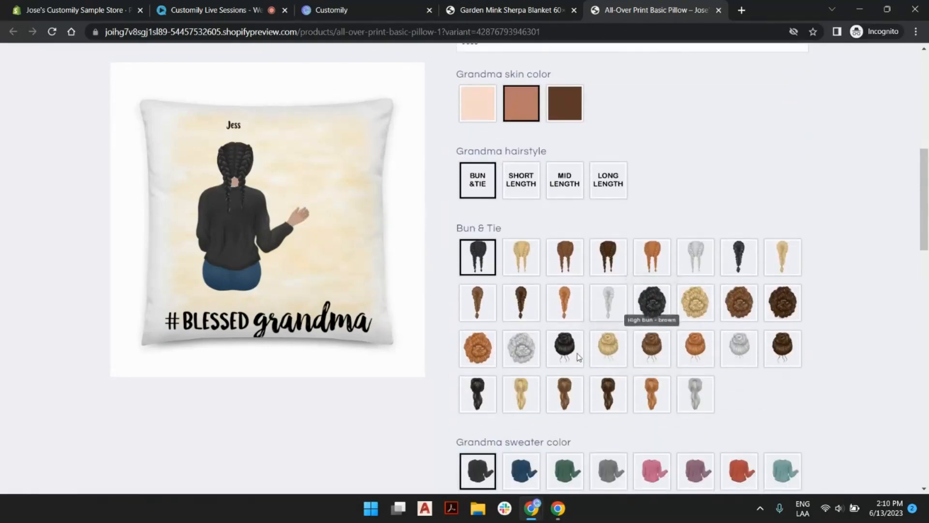
pyautogui.click(523, 348)
pyautogui.scroll(-4, 630, 329)
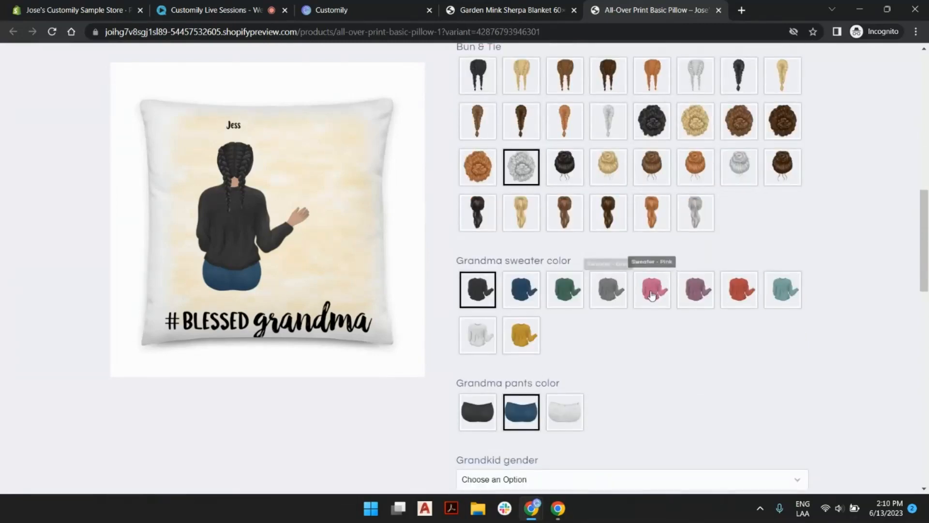
pyautogui.click(652, 296)
# Step: Set the grandkid's gender to Boy and fill in the grandkid's name
pyautogui.scroll(-3, 599, 339)
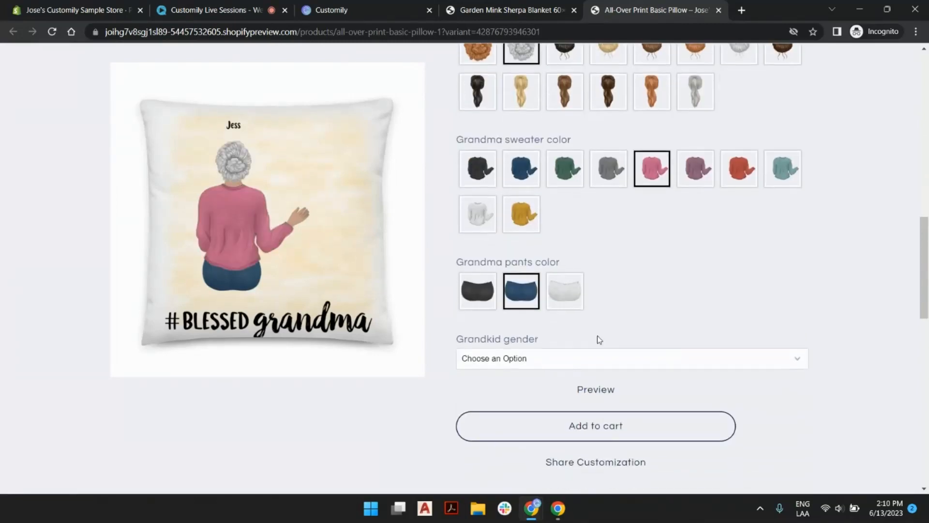
pyautogui.scroll(-3, 605, 329)
pyautogui.click(566, 237)
pyautogui.click(535, 272)
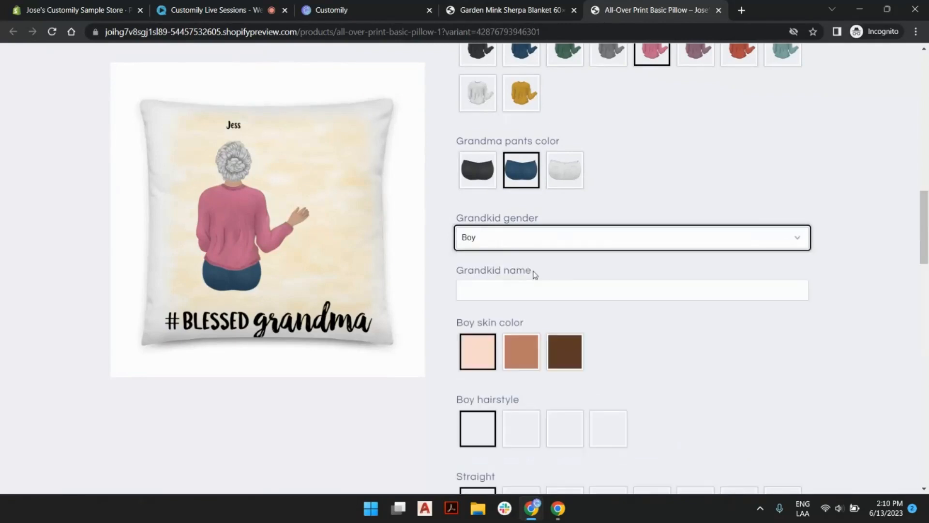
pyautogui.scroll(-1, 581, 249)
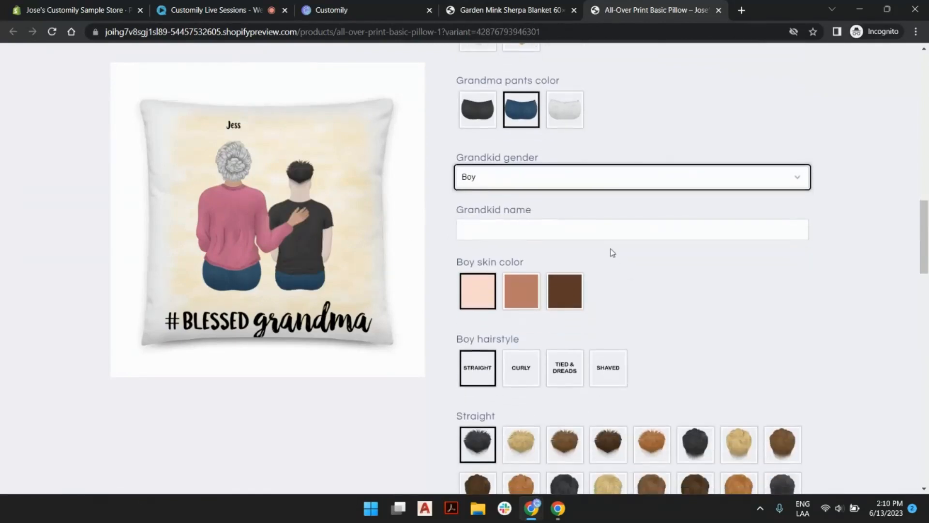
pyautogui.click(593, 231)
pyautogui.write('toby')
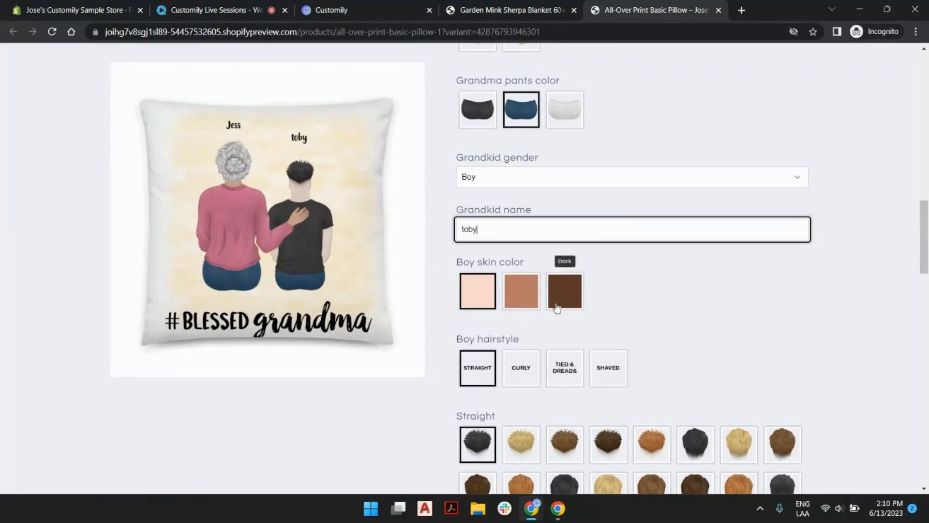
# Step: Give the boy tan skin, short dark brown straight hair and a blue T-shirt, and check the pillow preview
pyautogui.click(522, 296)
pyautogui.scroll(-3, 573, 374)
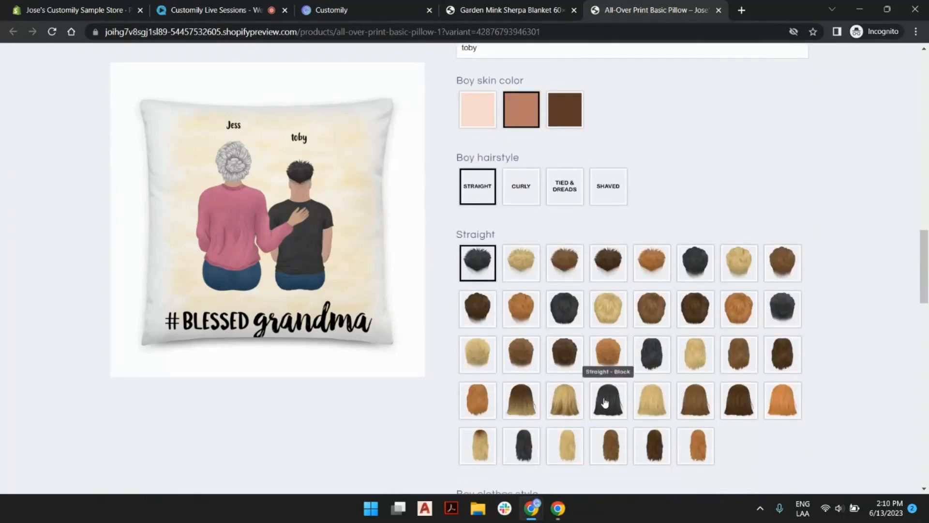
pyautogui.click(564, 362)
pyautogui.scroll(-3, 564, 362)
pyautogui.click(530, 412)
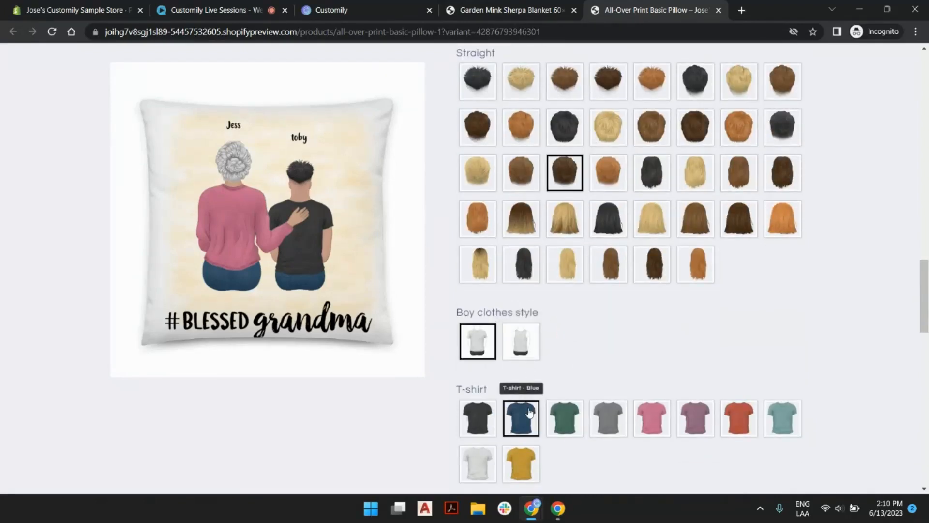
pyautogui.scroll(-2, 566, 368)
pyautogui.scroll(10, 602, 322)
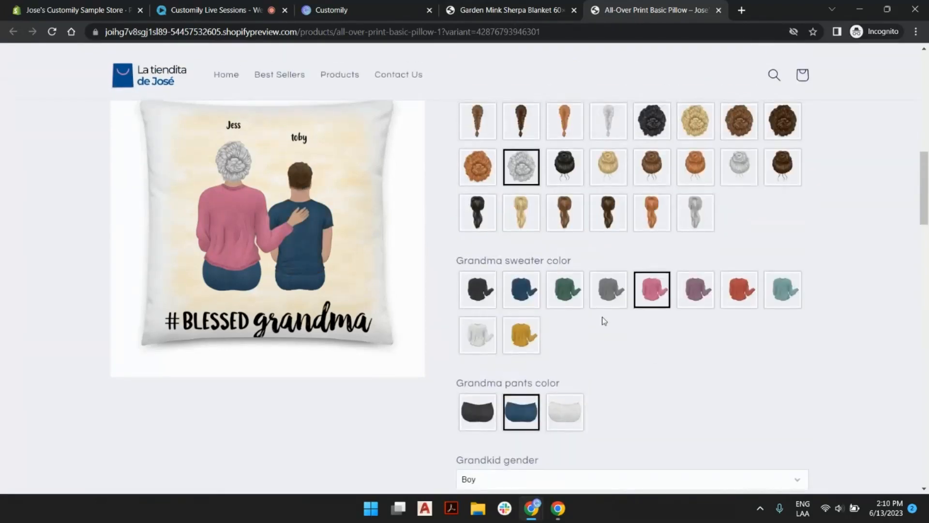
pyautogui.scroll(10, 604, 321)
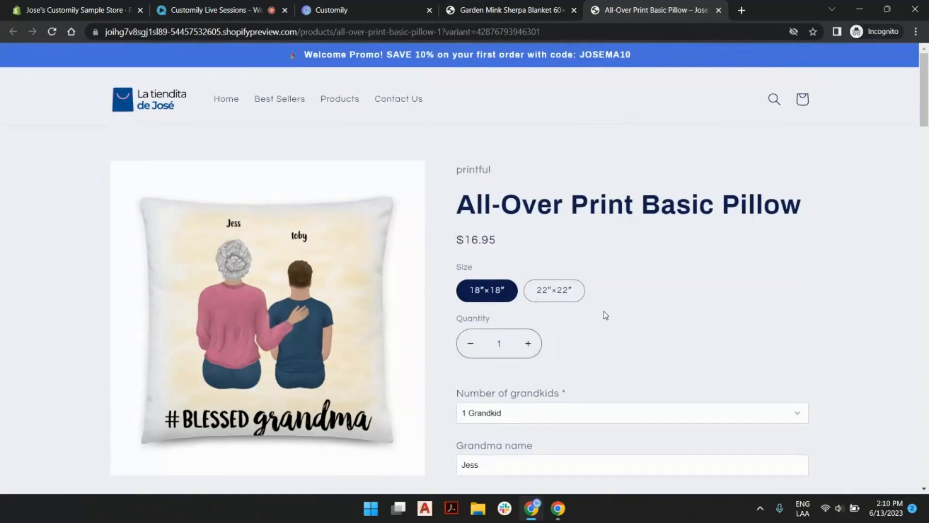
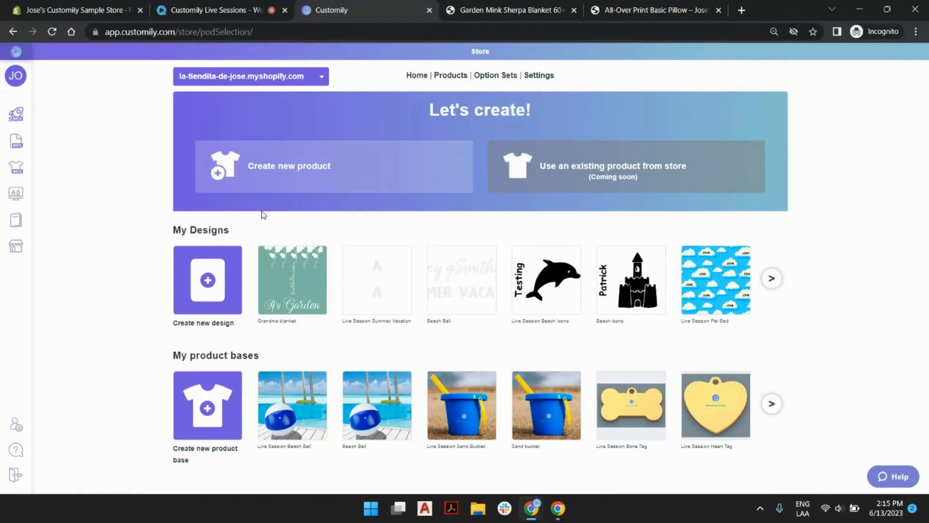
# Step: Open the Customily store section's product linking list and sync the products with the Shopify store
pyautogui.moveTo(2, 263)
pyautogui.moveTo(19, 118)
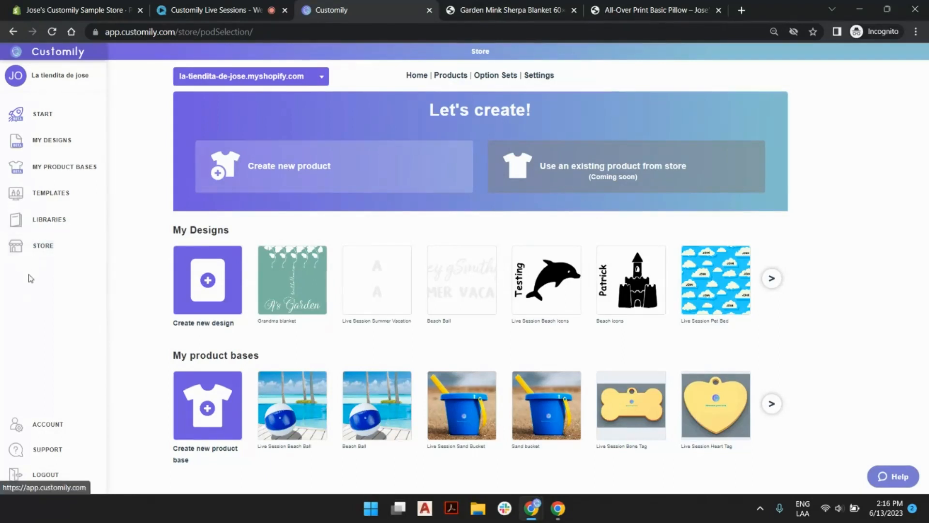
pyautogui.click(26, 249)
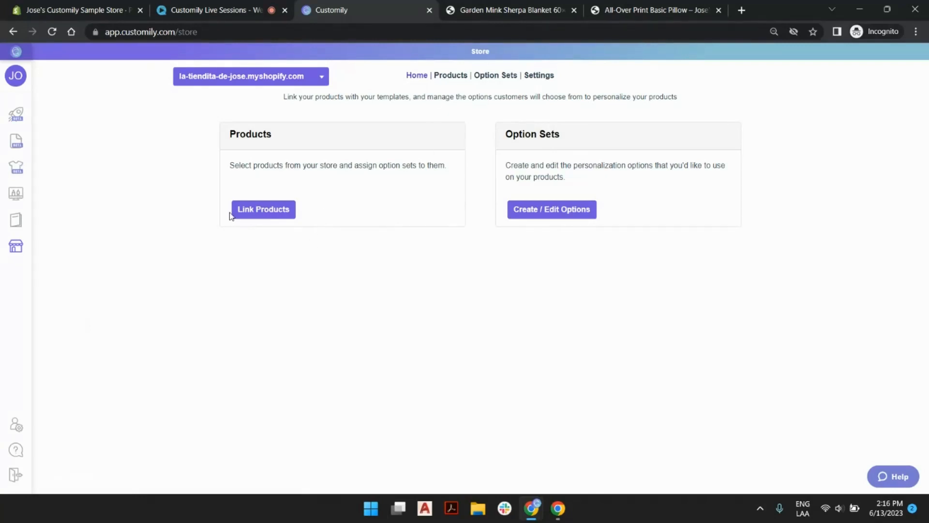
pyautogui.click(278, 213)
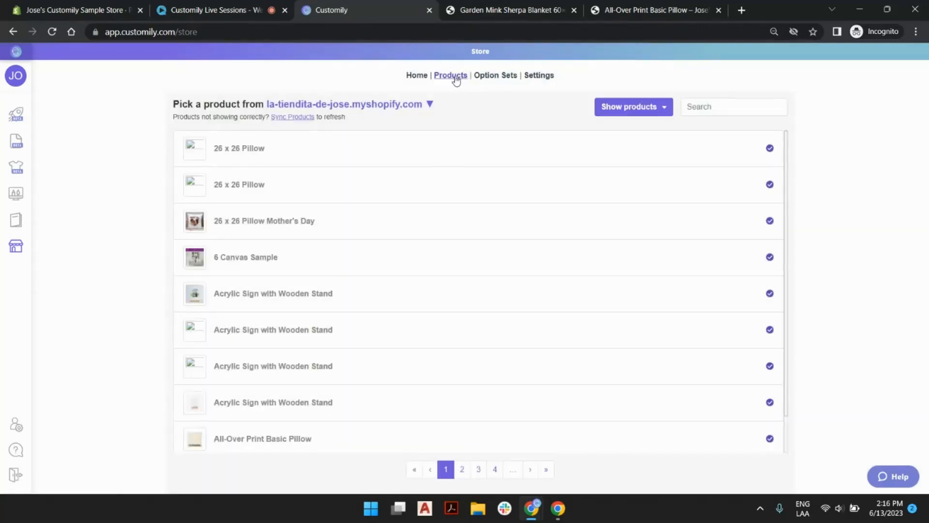
pyautogui.click(294, 117)
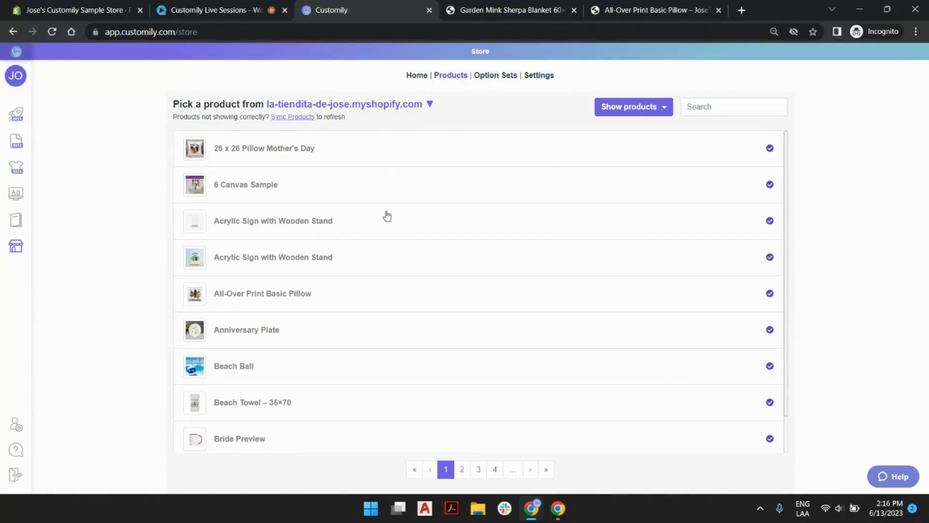
# Step: Look through the product list and its display filter, and open the unlinked Diploma option extra cost product on page 3
pyautogui.scroll(-1, 364, 195)
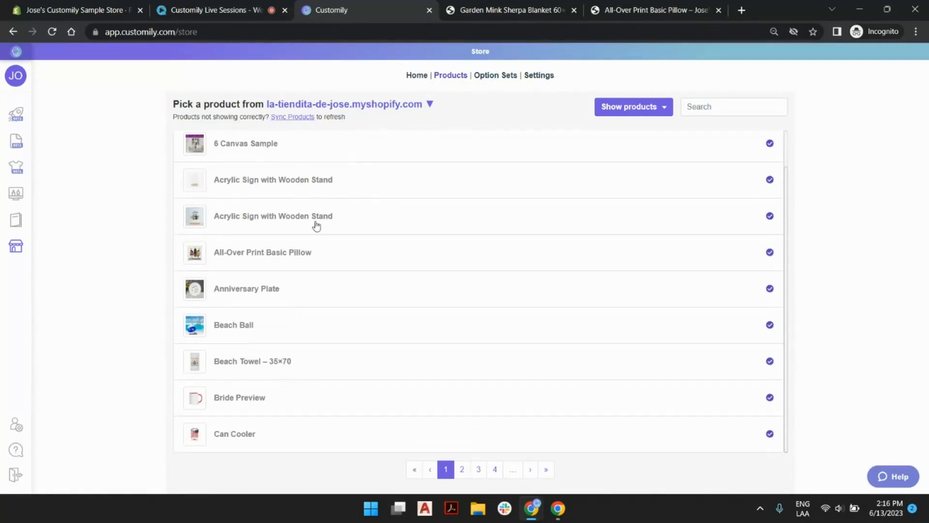
pyautogui.scroll(1, 338, 401)
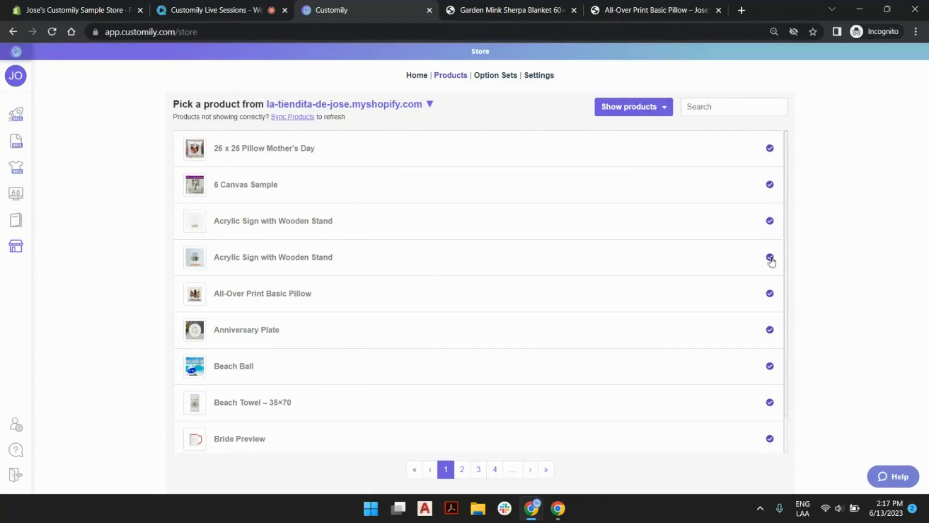
pyautogui.click(665, 111)
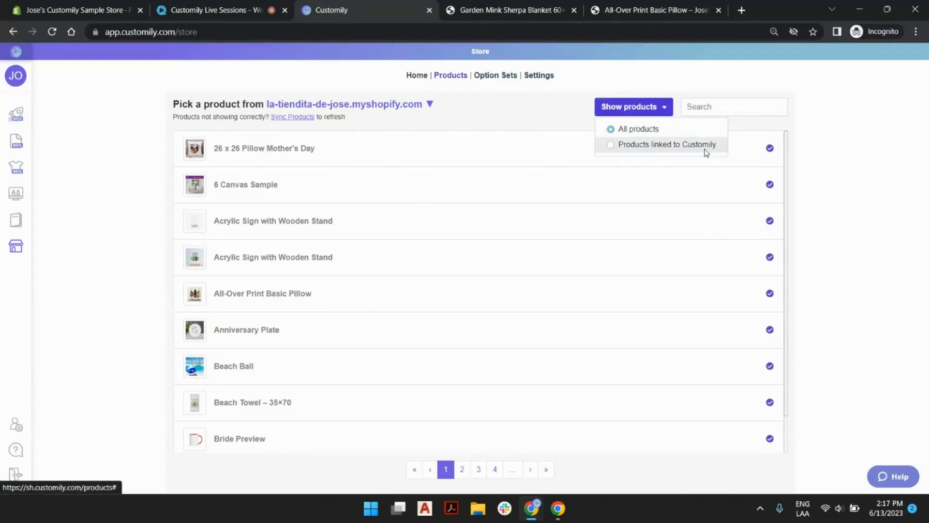
pyautogui.click(557, 119)
pyautogui.click(478, 469)
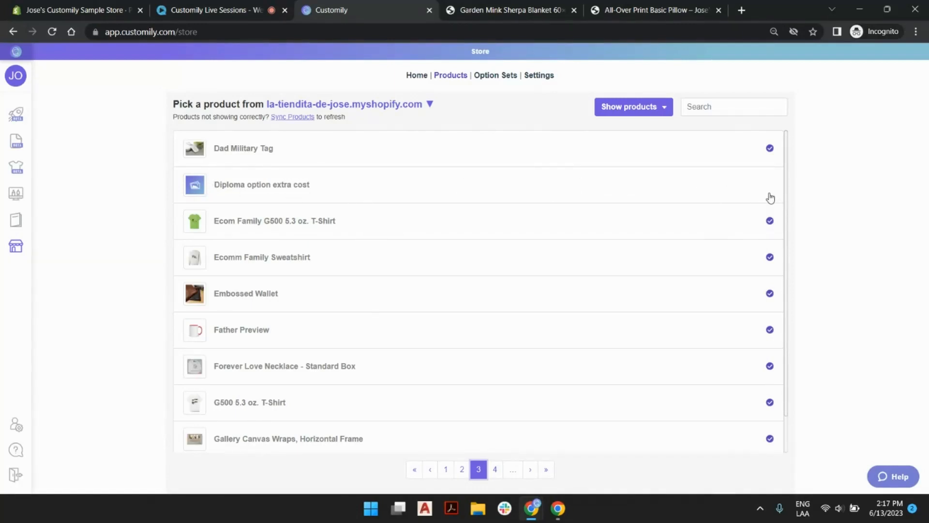
pyautogui.click(414, 189)
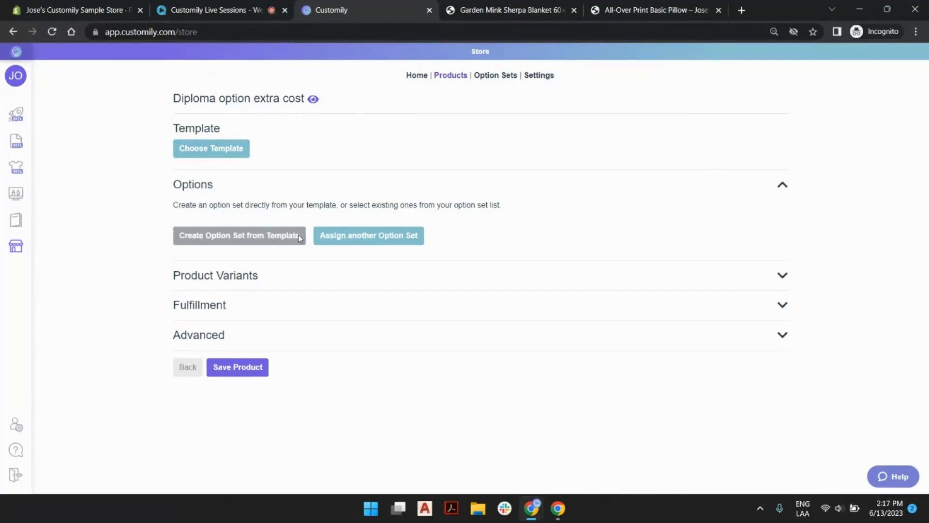
# Step: Switch to the Garden Mink Sherpa Blanket store page and examine its live preview, title and personalization options
pyautogui.click(511, 5)
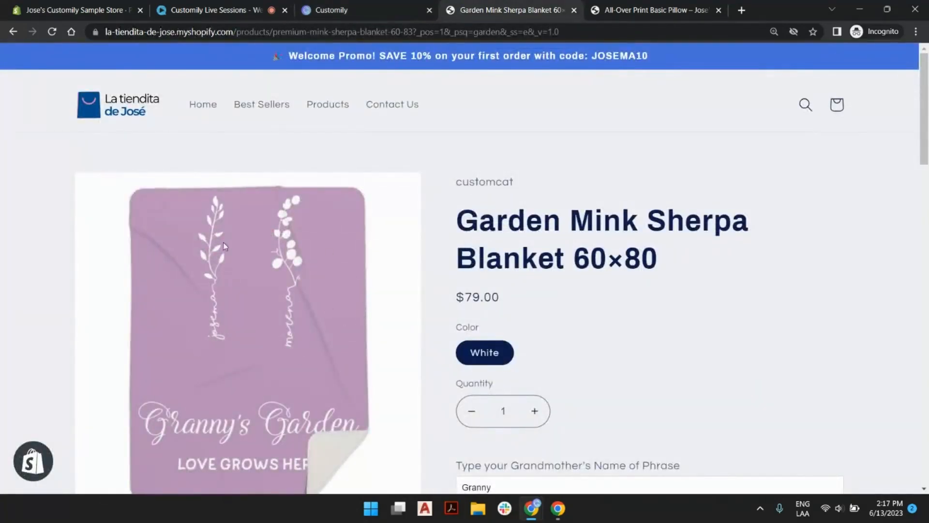
pyautogui.scroll(-5, 584, 261)
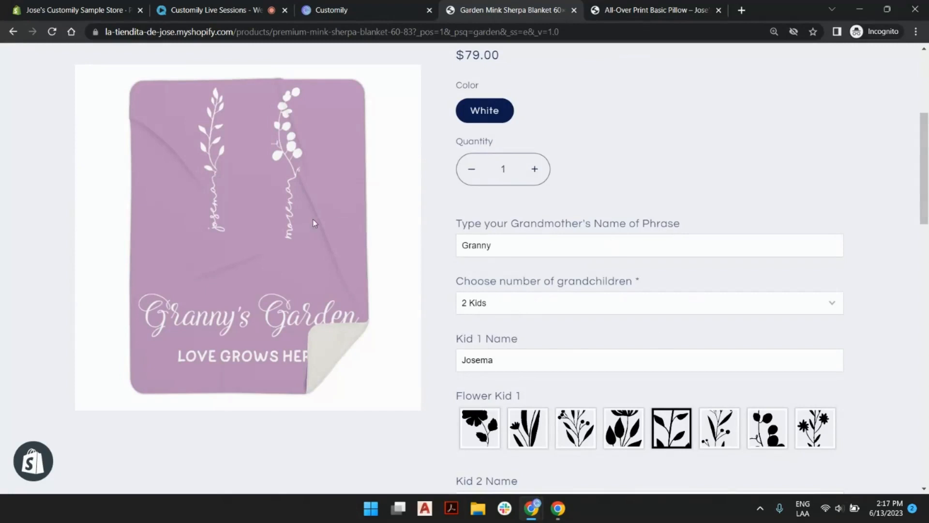
pyautogui.scroll(5, 550, 166)
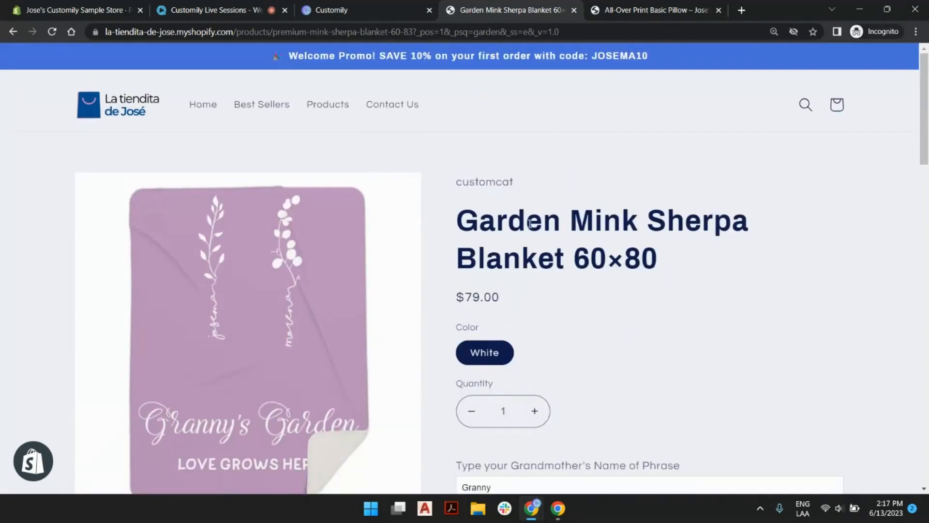
pyautogui.moveTo(531, 223); pyautogui.dragTo(606, 224)
pyautogui.click(634, 220)
pyautogui.scroll(-5, 504, 368)
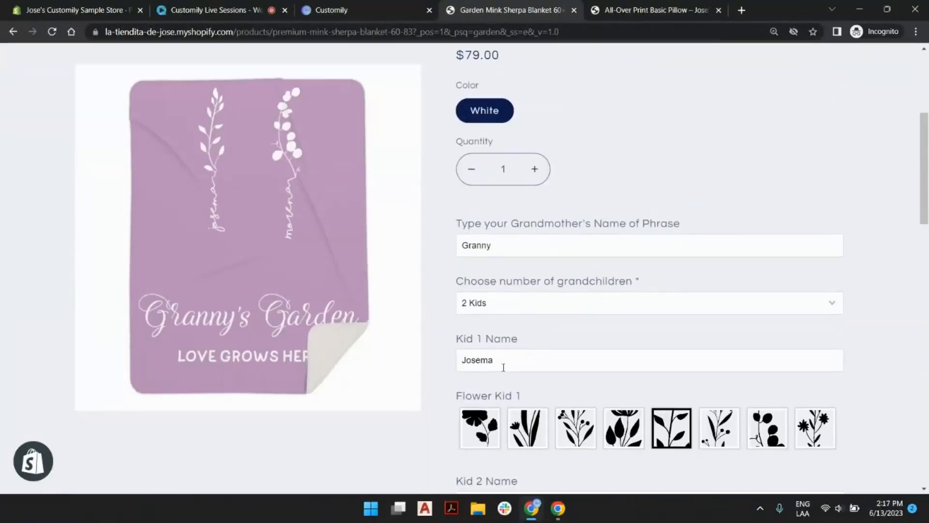
pyautogui.scroll(5, 560, 315)
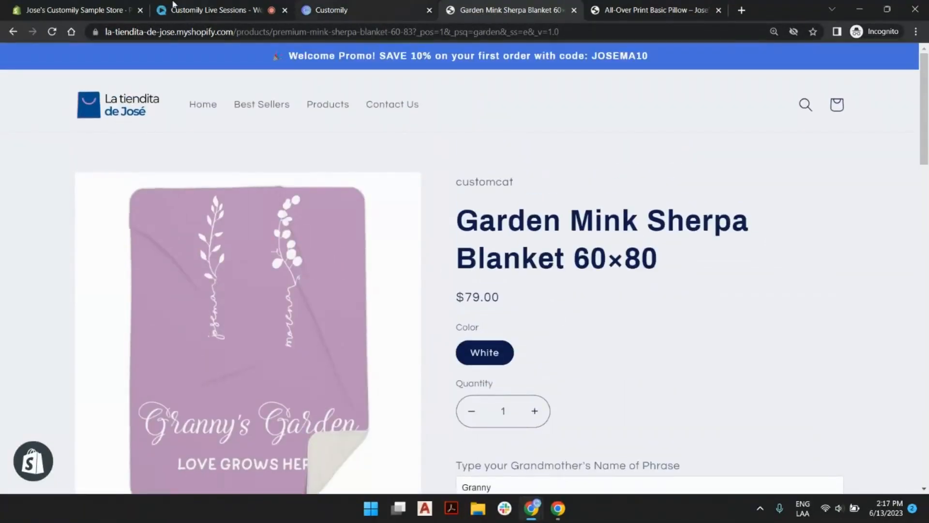
# Step: Return to Customily, leave the diploma product and open the All-Over Print Basic Pillow's product settings, comparing with its store page
pyautogui.click(413, 9)
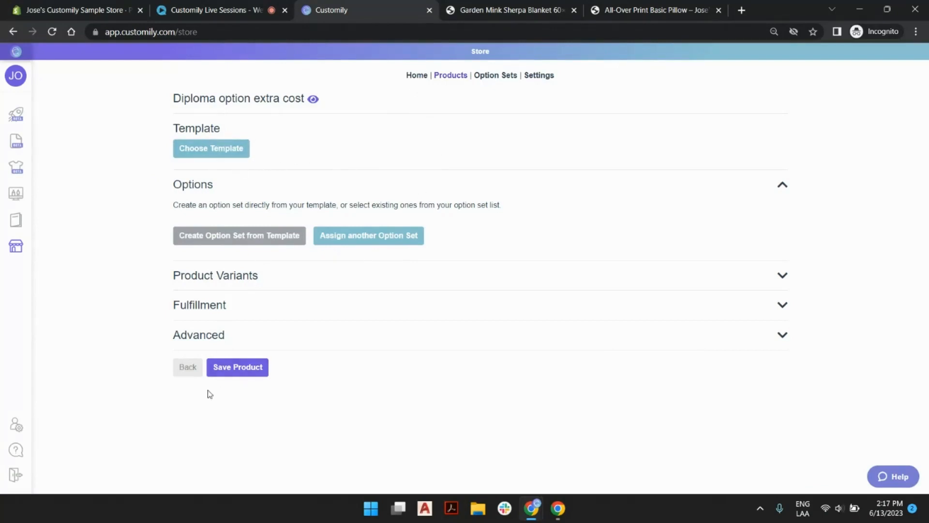
pyautogui.click(188, 367)
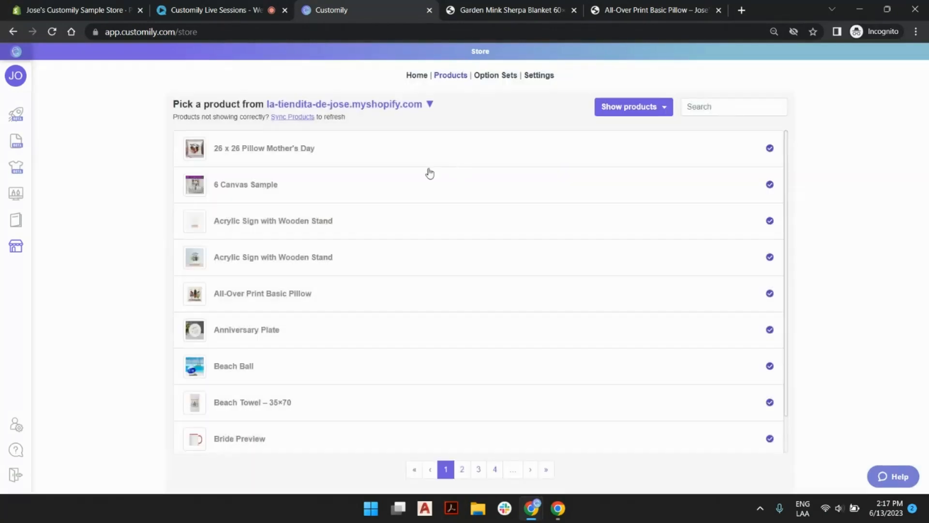
pyautogui.click(397, 294)
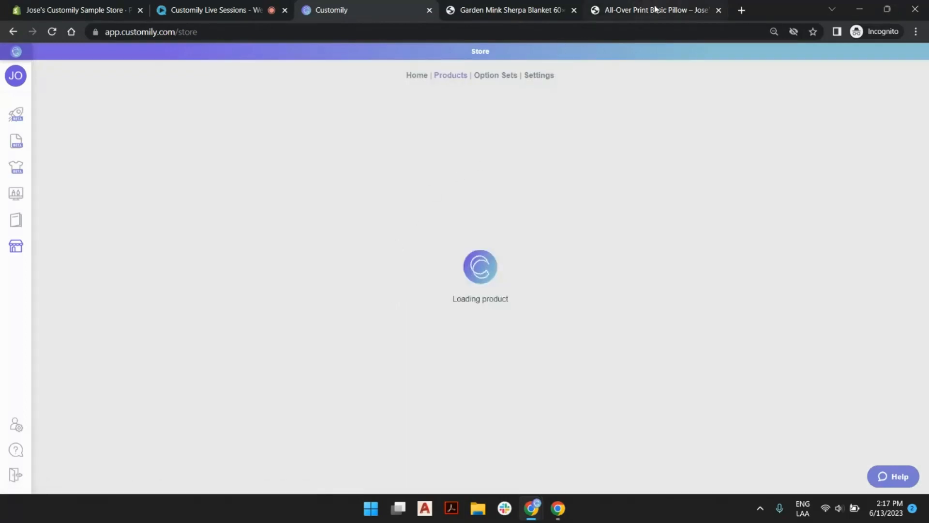
pyautogui.click(654, 9)
pyautogui.click(361, 8)
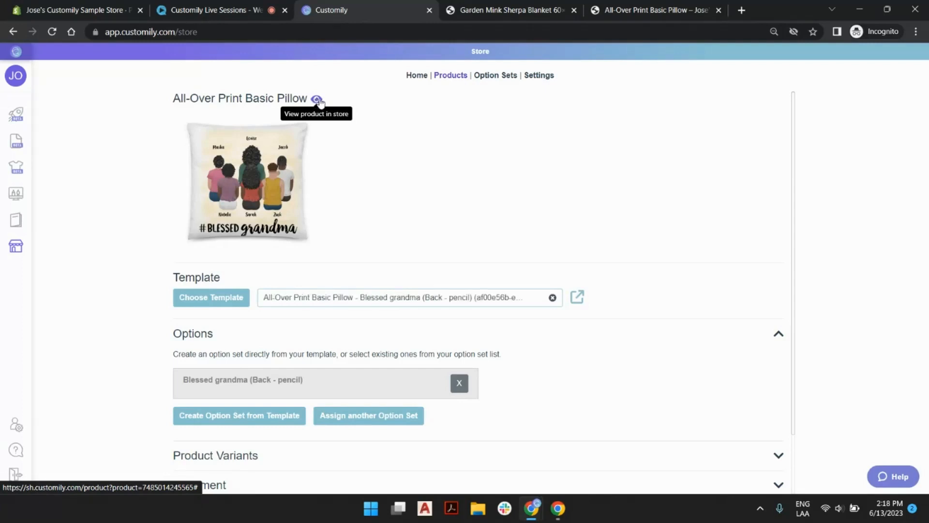
# Step: Review the All-Over Print Basic Pillow's template and option set assignments, and switch to Customily's Start page
pyautogui.scroll(-2, 332, 108)
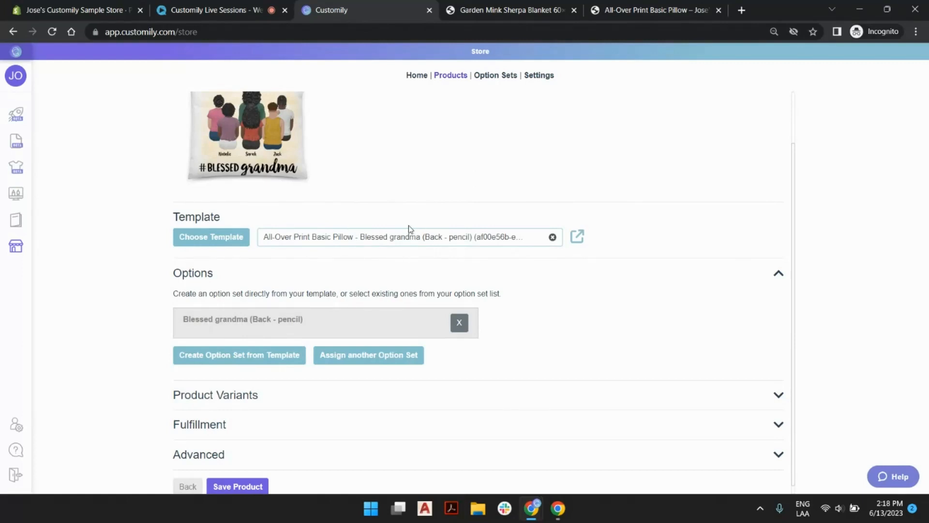
pyautogui.scroll(1, 347, 263)
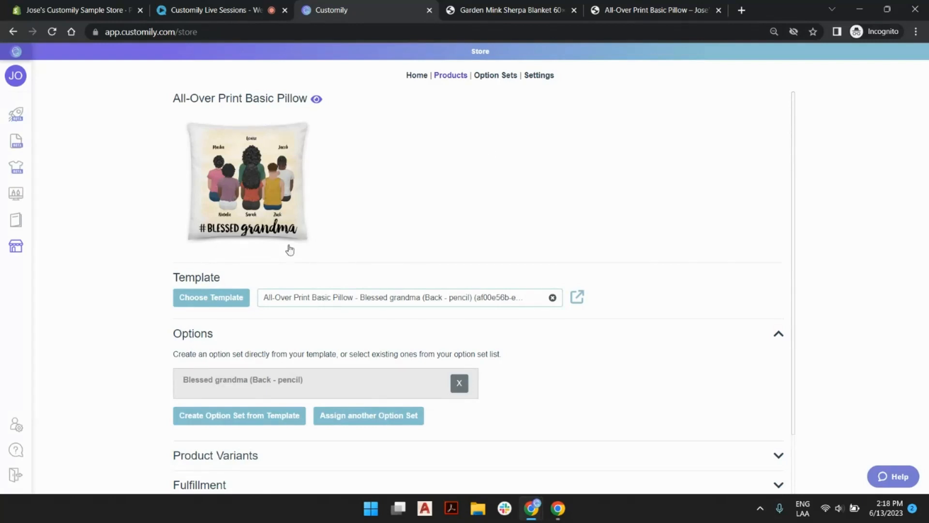
pyautogui.click(213, 298)
pyautogui.moveTo(29, 122)
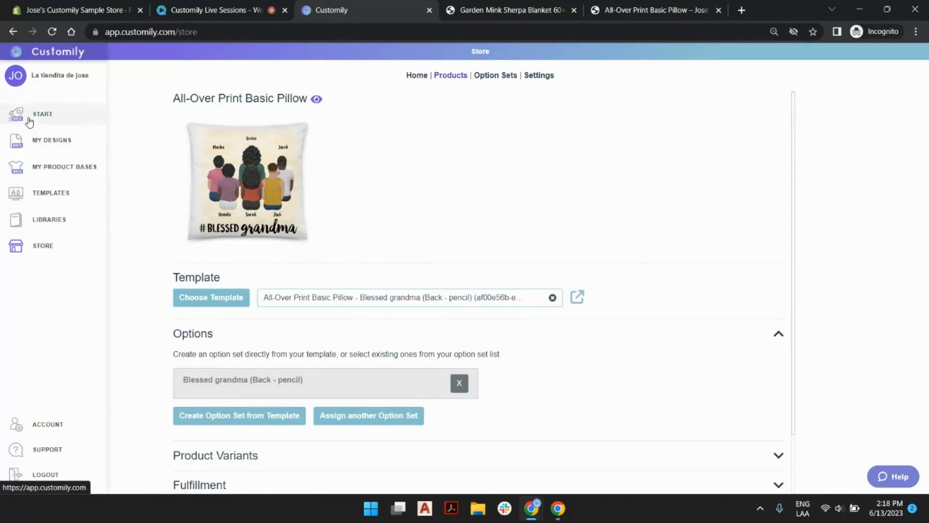
pyautogui.click(58, 115)
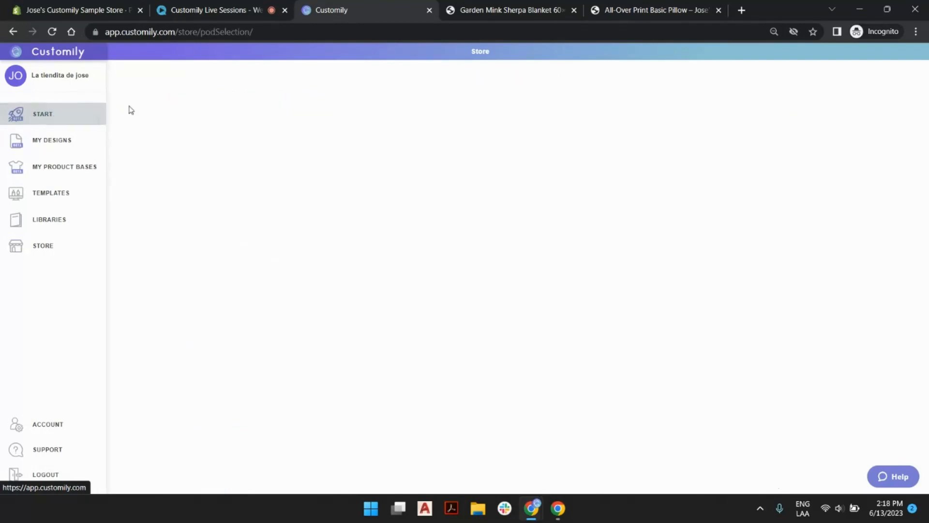
# Step: Look over the All-Over Print Basic Pillow store page and the Garden Mink Sherpa Blanket store page
pyautogui.click(644, 4)
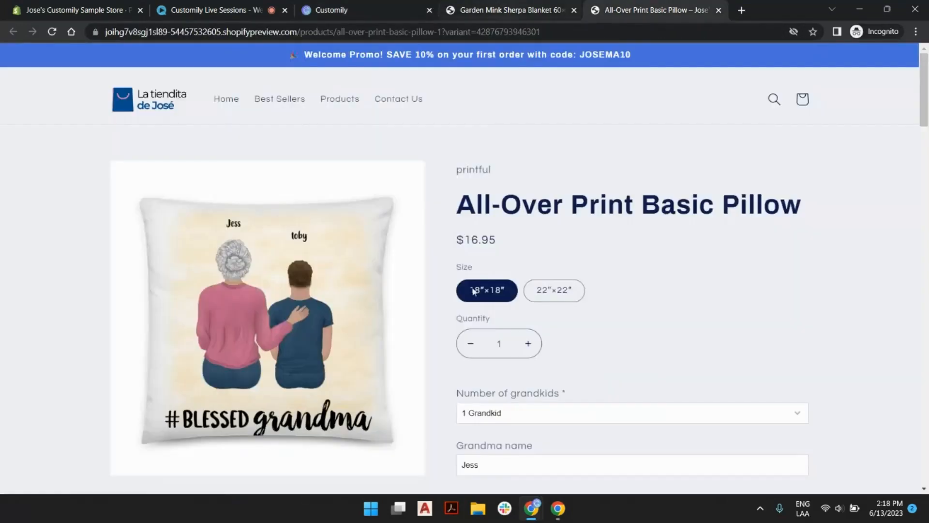
pyautogui.scroll(-3, 573, 253)
pyautogui.scroll(1, 595, 259)
pyautogui.scroll(2, 592, 256)
pyautogui.click(516, 13)
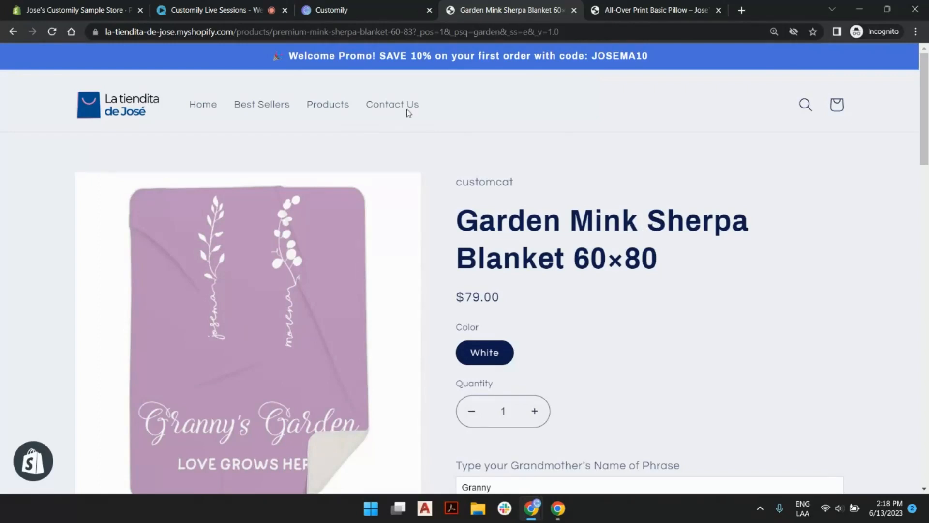
# Step: Return to Customily and show the starting choices for a new product, along with the saved designs and product bases
pyautogui.click(346, 6)
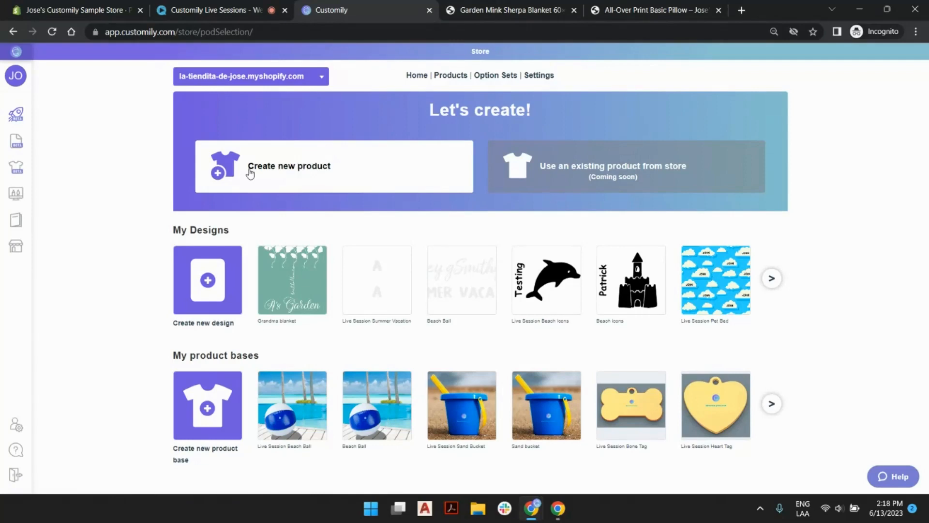
pyautogui.click(362, 167)
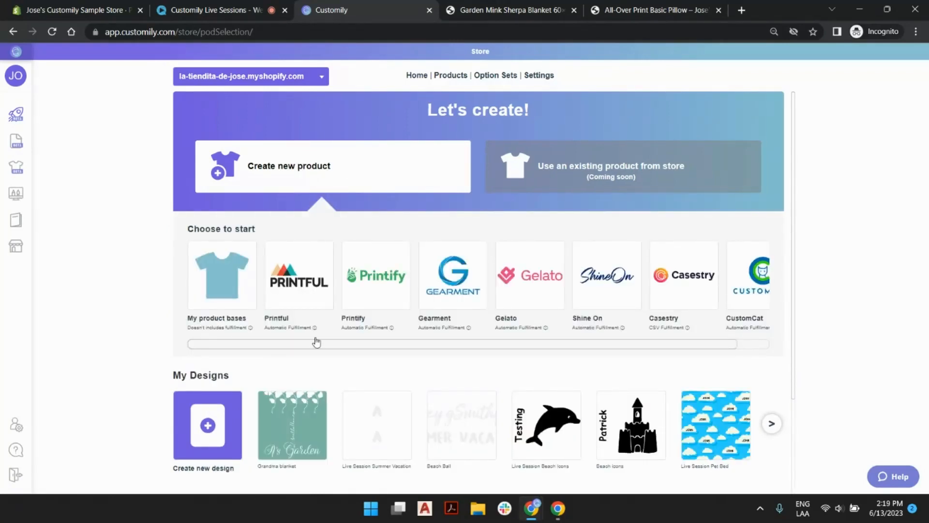
pyautogui.scroll(-3, 257, 394)
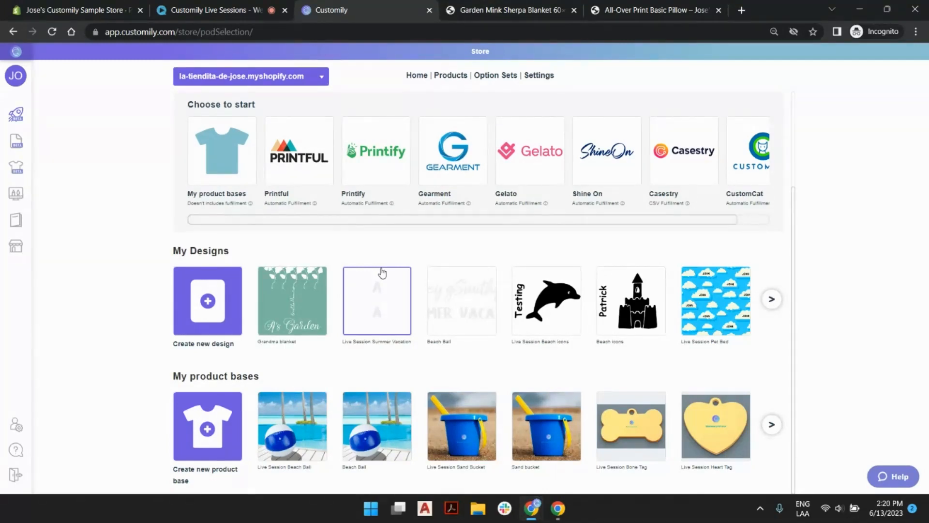
# Step: Open the Customily Live Sessions 007 video on YouTube in a new tab, mute and pause it, and expand its description
pyautogui.click(746, 10)
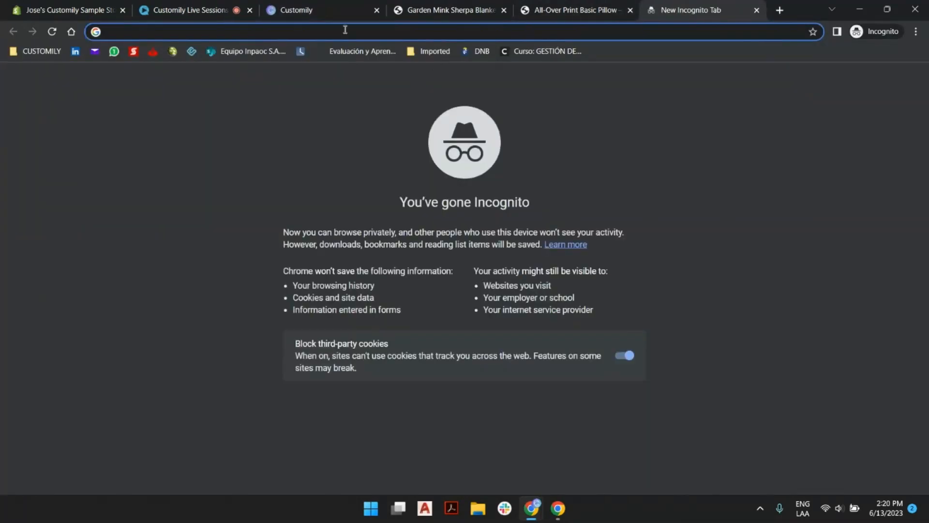
pyautogui.write('custo')
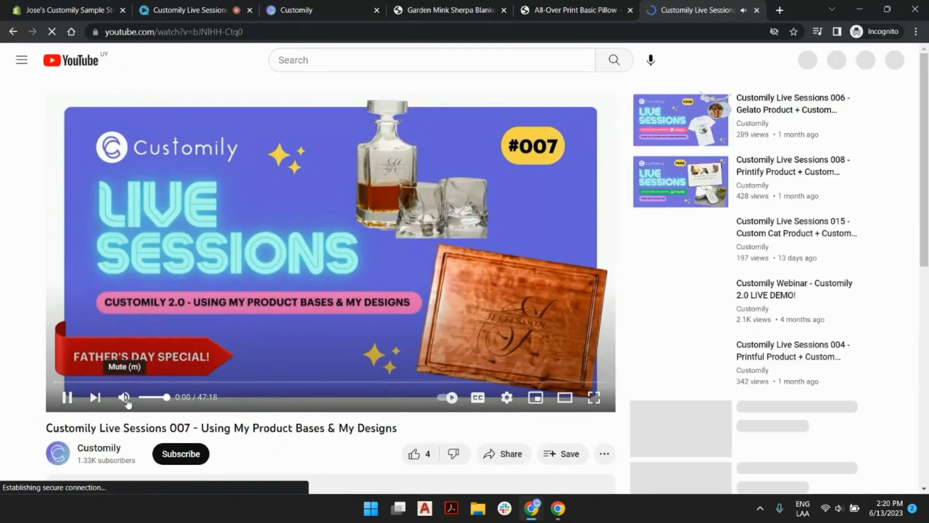
pyautogui.click(125, 399)
pyautogui.scroll(-5, 283, 269)
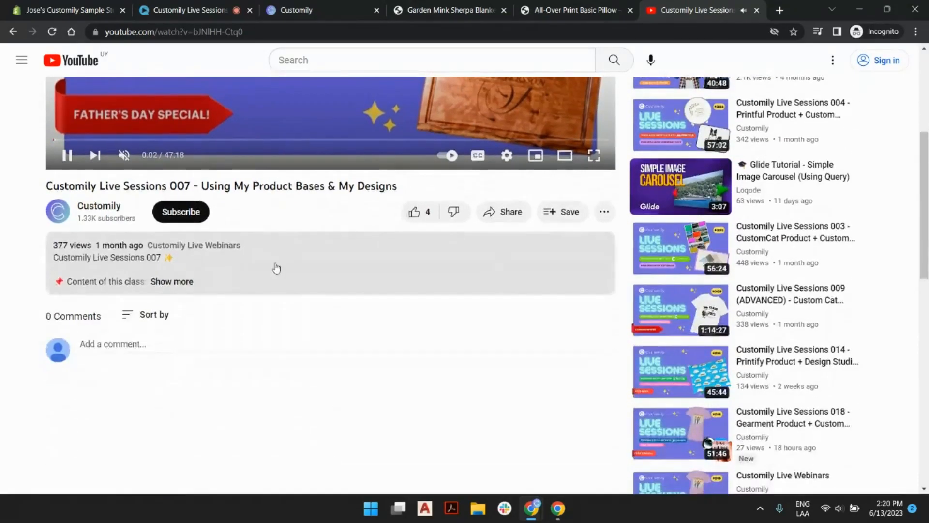
pyautogui.click(253, 264)
pyautogui.scroll(-3, 76, 177)
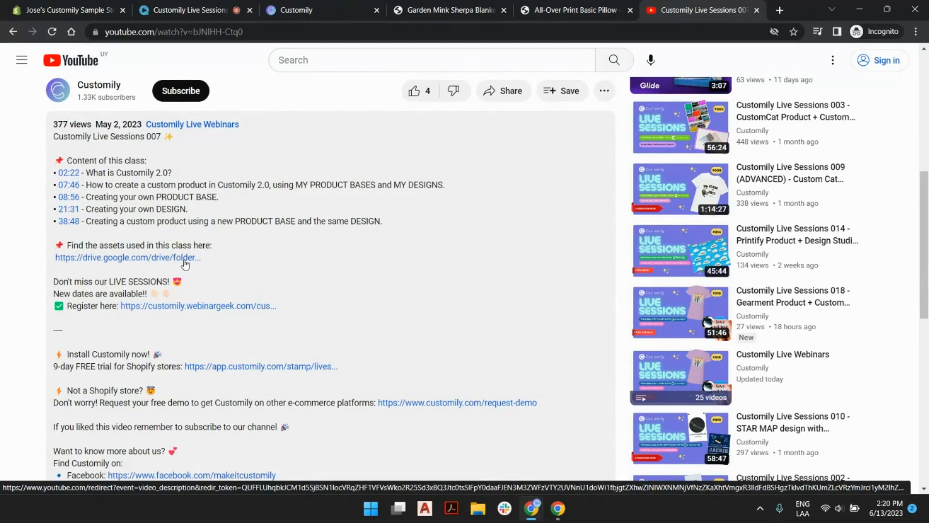
pyautogui.scroll(3, 183, 263)
pyautogui.scroll(3, 183, 263)
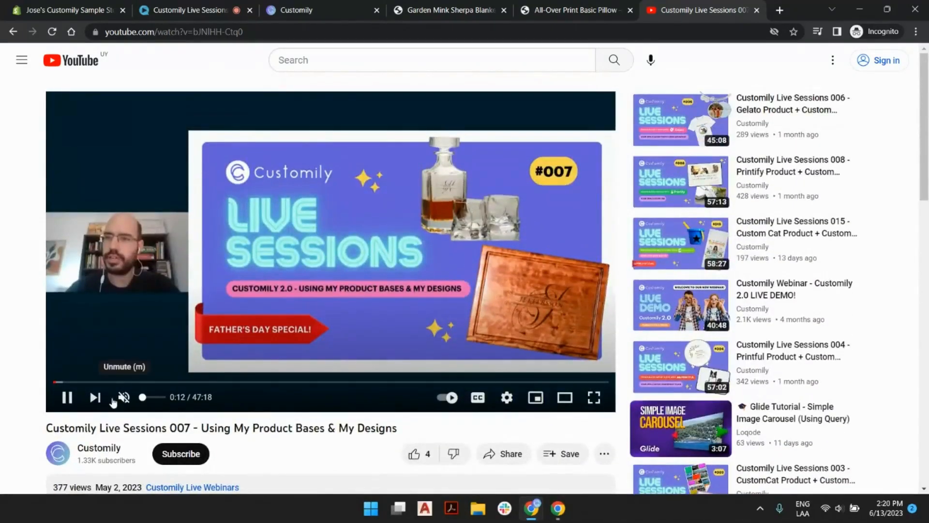
pyautogui.click(66, 398)
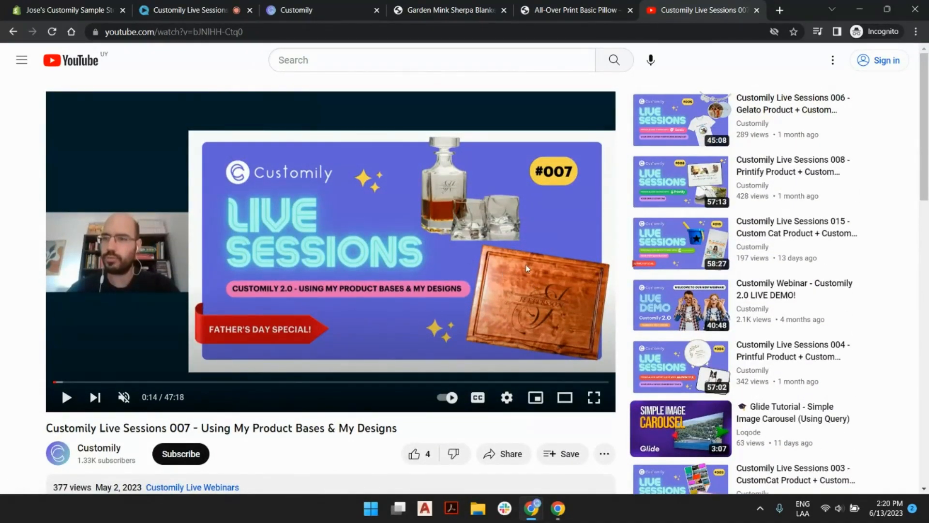
# Step: Examine the video description's class contents and asset link, and the related Customily Live Sessions videos
pyautogui.scroll(-4, 500, 229)
pyautogui.scroll(-4, 500, 229)
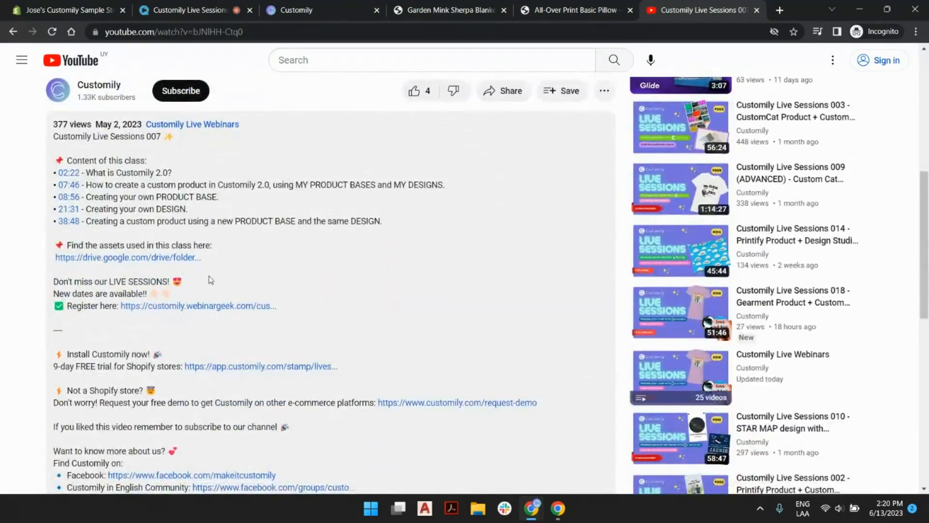
pyautogui.scroll(-5, 207, 278)
pyautogui.scroll(3, 150, 247)
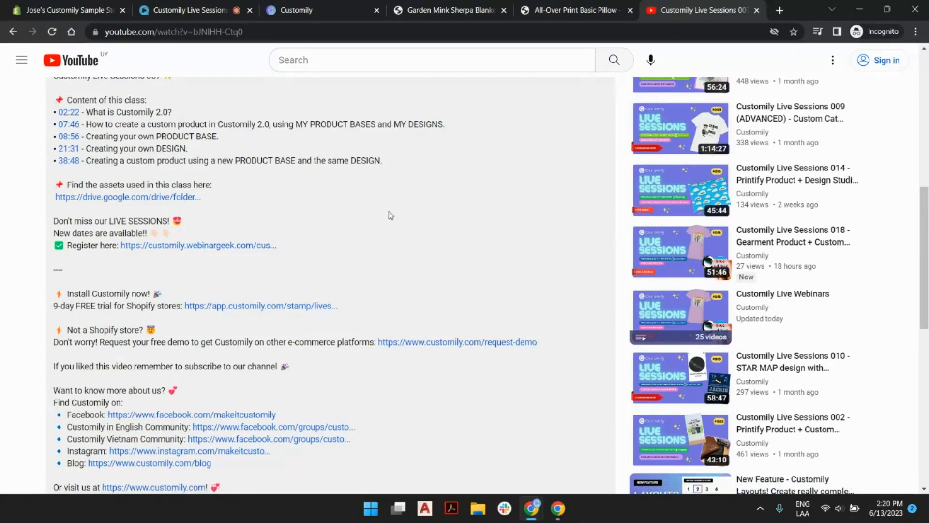
pyautogui.scroll(3, 388, 214)
pyautogui.scroll(-2, 677, 145)
pyautogui.scroll(-2, 676, 146)
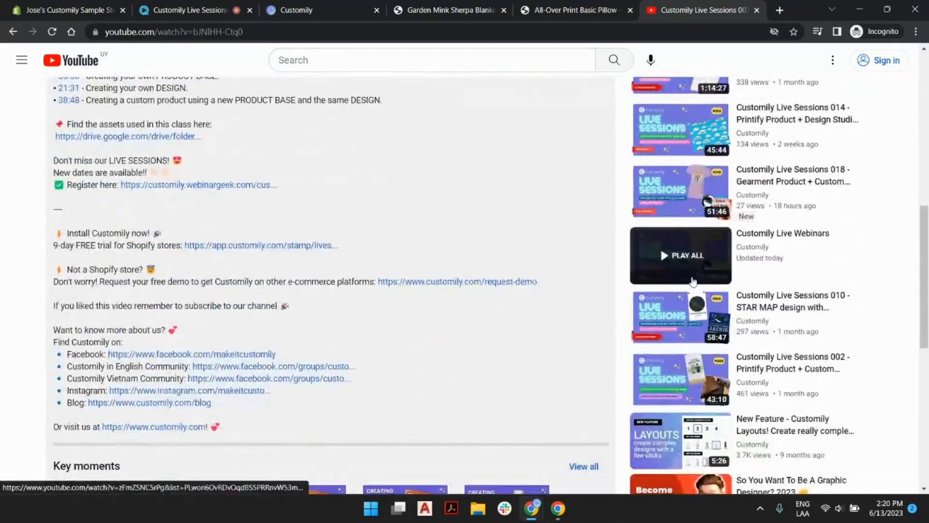
pyautogui.scroll(4, 674, 252)
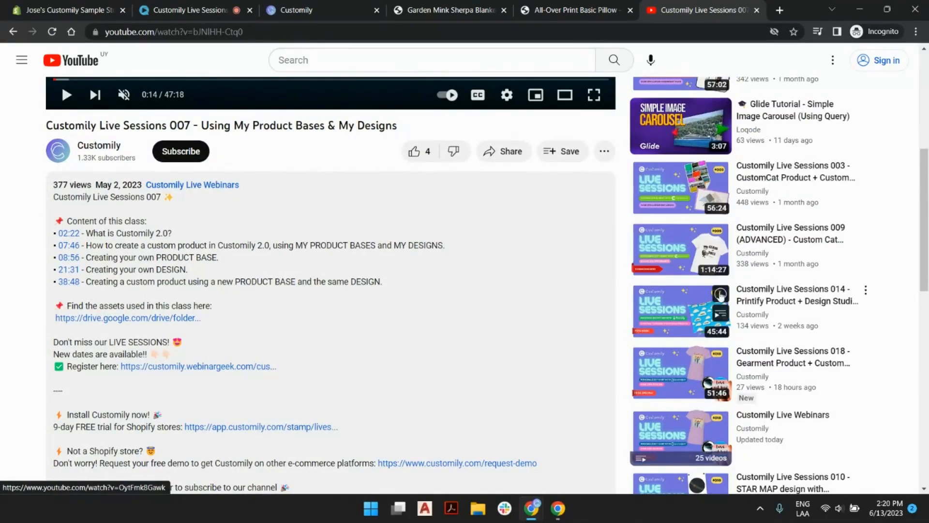
pyautogui.scroll(-2, 741, 393)
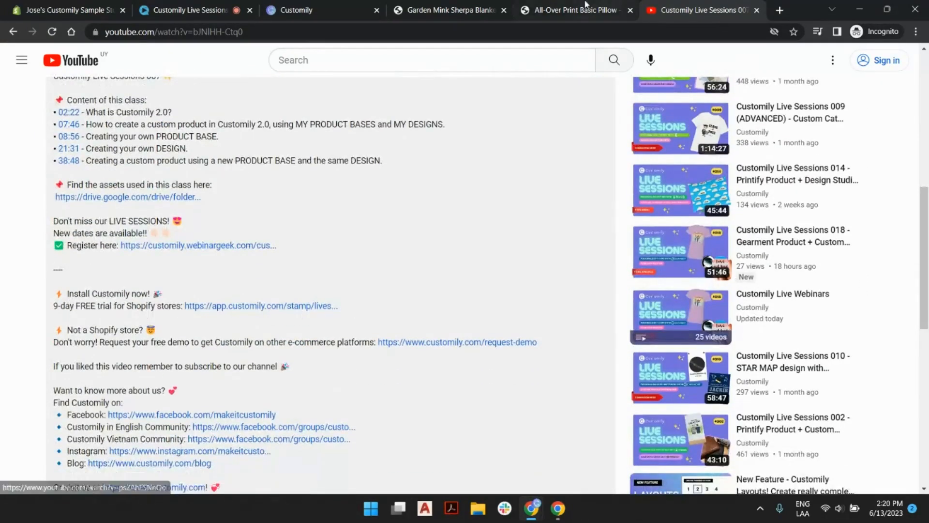
# Step: Return to Customily, open the store's integration settings and look through the available provider list
pyautogui.click(329, 5)
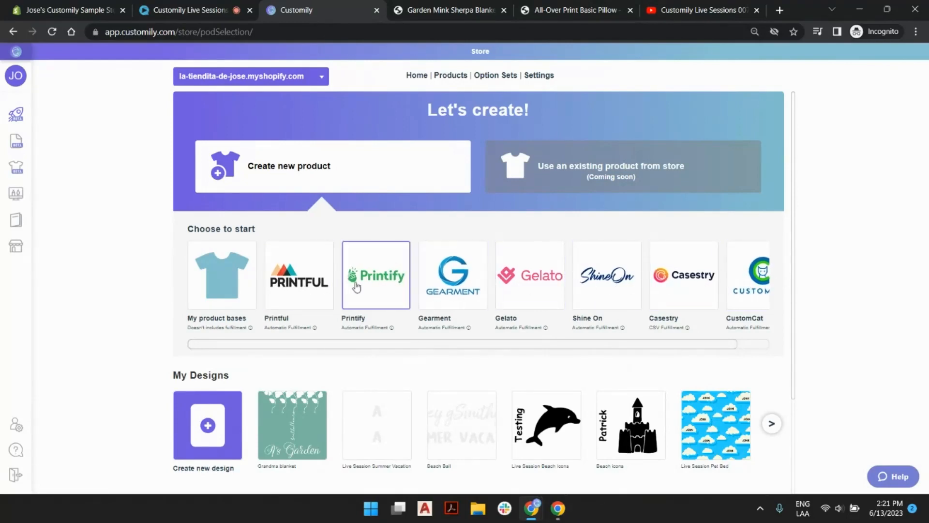
pyautogui.click(542, 78)
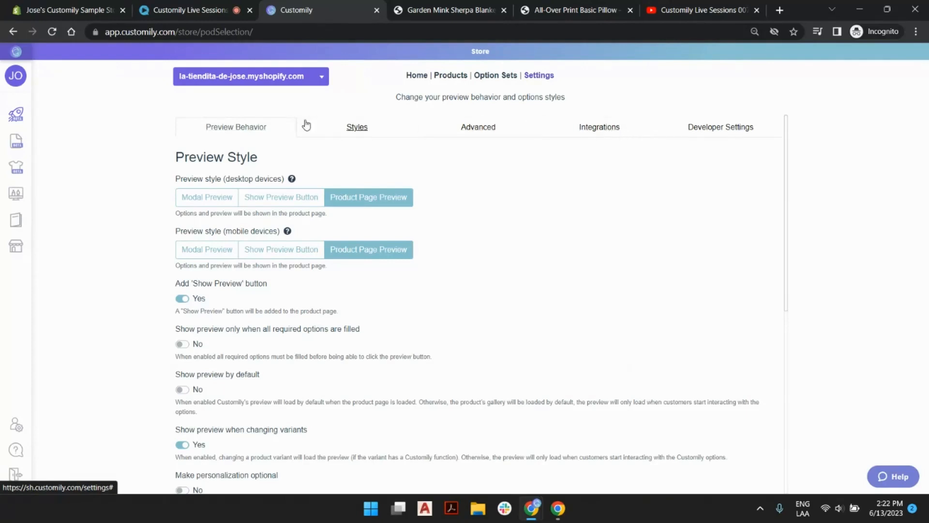
pyautogui.click(608, 124)
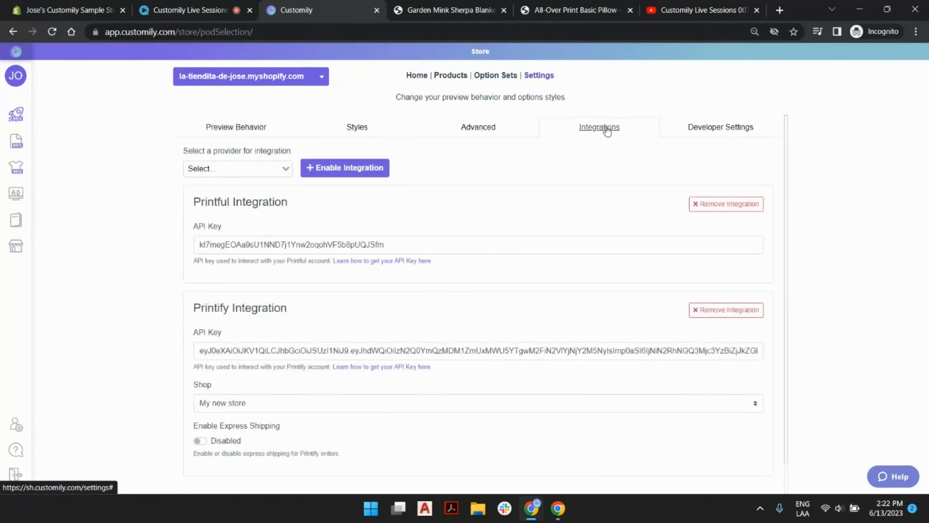
pyautogui.click(273, 174)
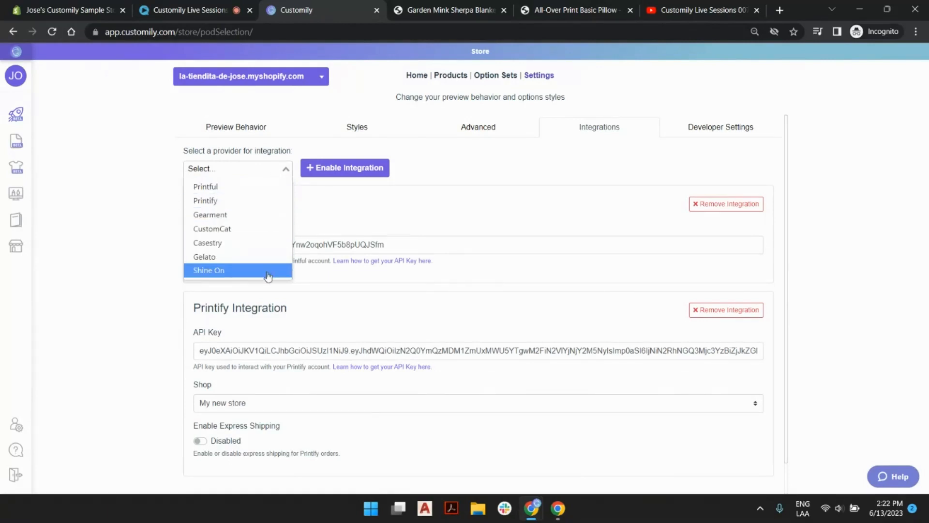
pyautogui.click(437, 163)
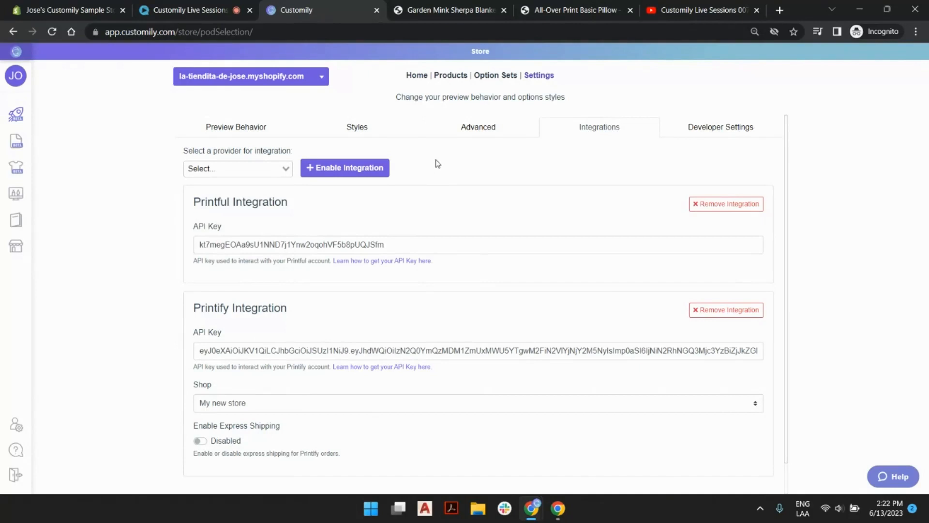
# Step: Enable a CustomCat integration and view its API key field and shipping method types
pyautogui.click(254, 170)
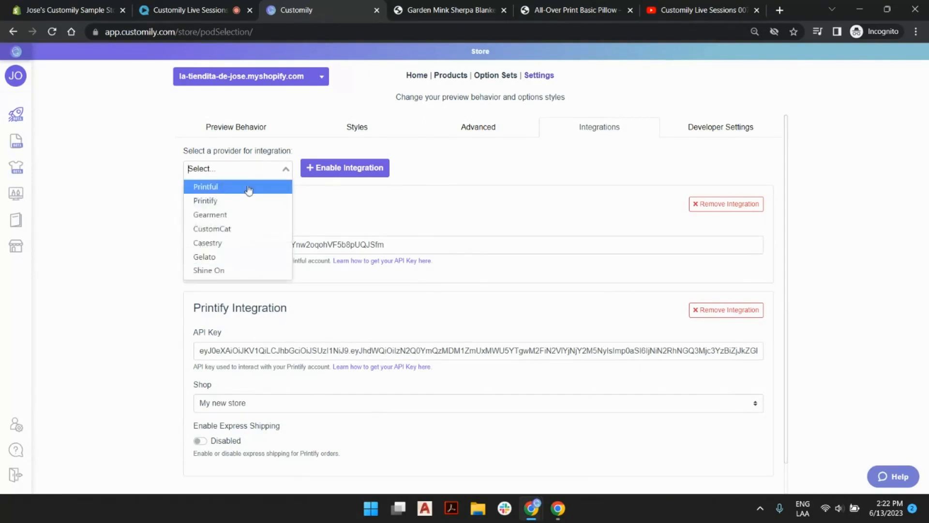
pyautogui.click(237, 233)
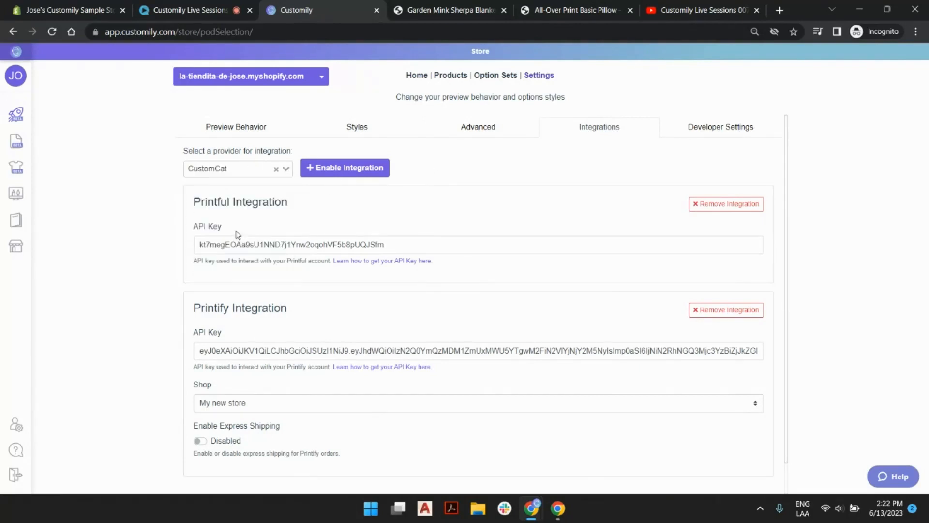
pyautogui.click(346, 171)
pyautogui.scroll(-4, 344, 173)
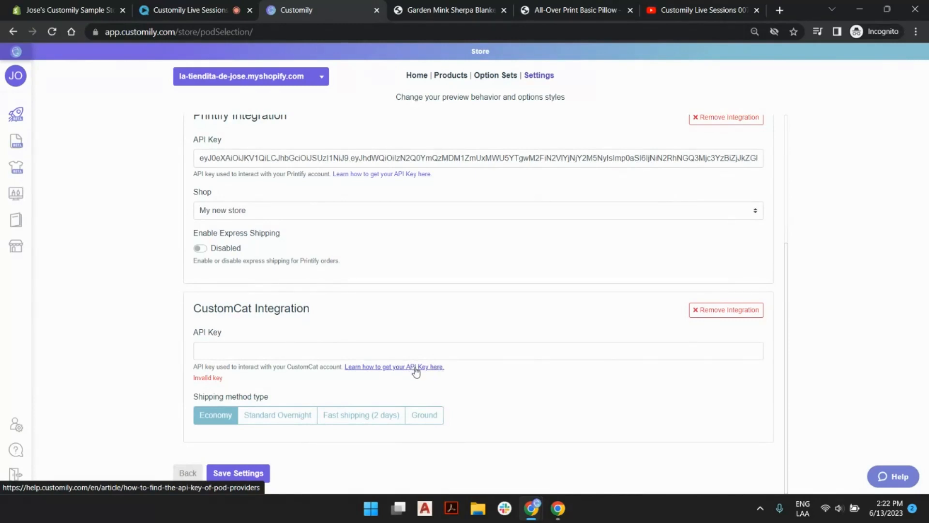
# Step: Recheck the provider list, remove the empty CustomCat integration and save the integration settings
pyautogui.scroll(4, 361, 332)
pyautogui.click(248, 166)
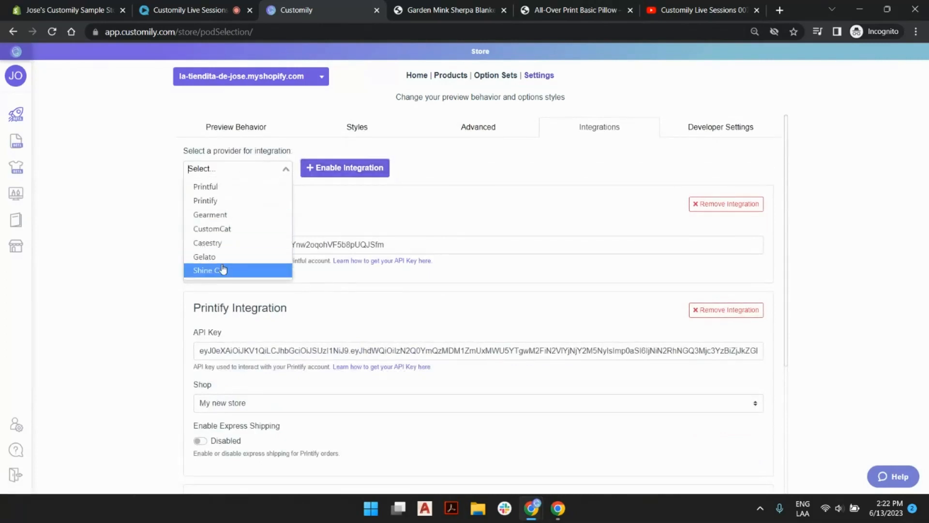
pyautogui.scroll(-1, 422, 185)
pyautogui.scroll(-4, 423, 185)
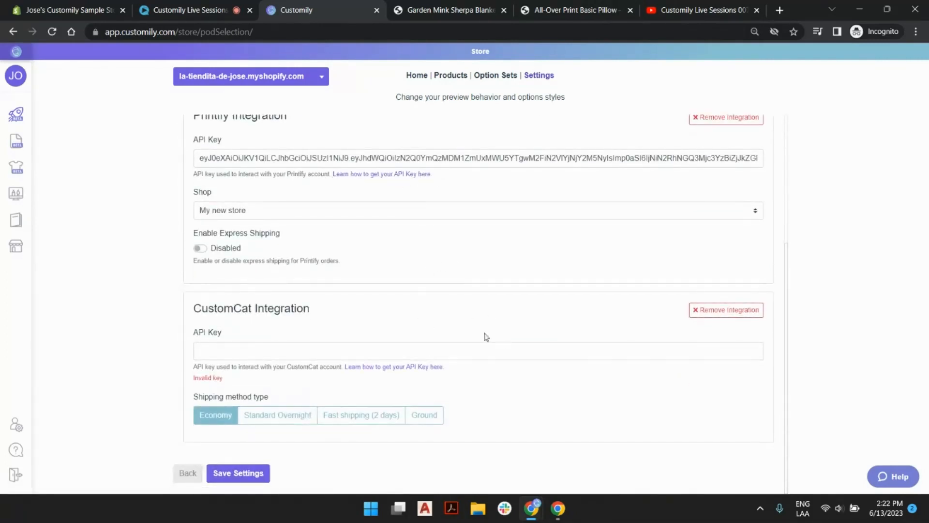
pyautogui.click(252, 478)
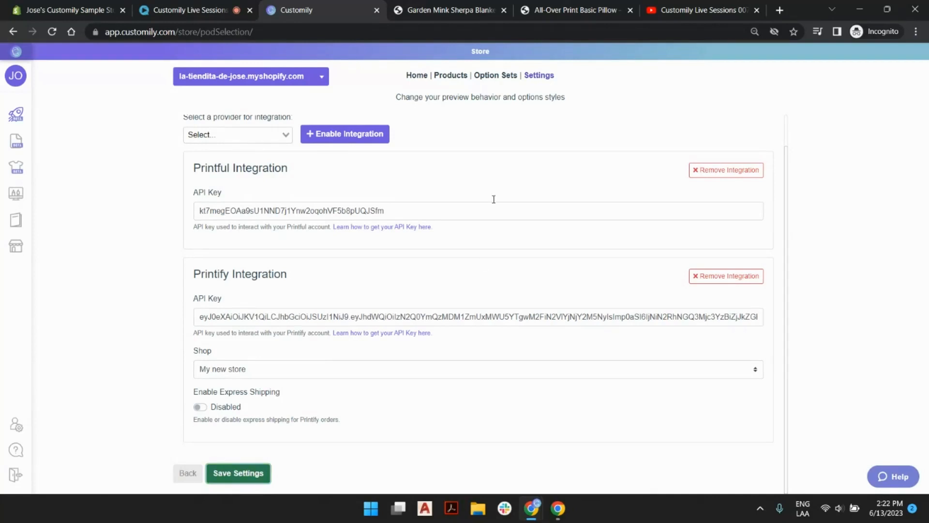
pyautogui.scroll(1, 411, 213)
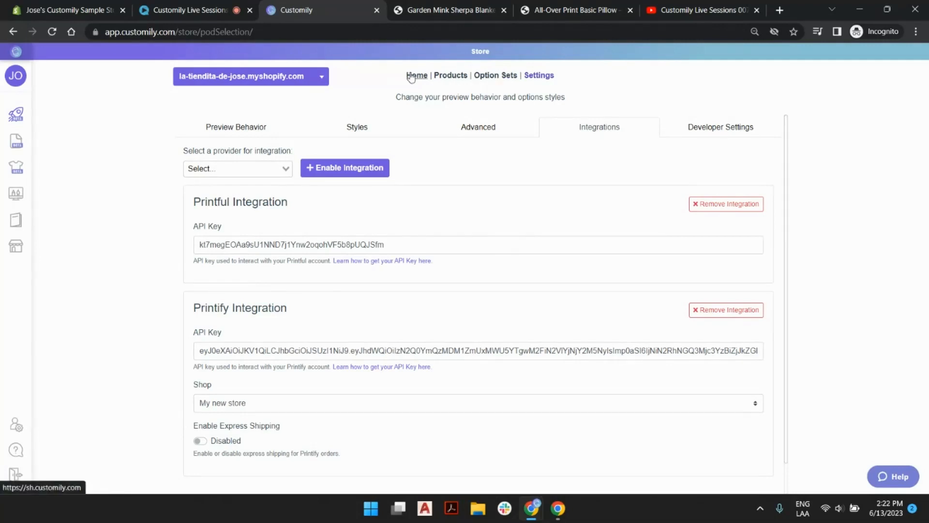
# Step: Start a new product from the Start page and choose Printful as its provider
pyautogui.click(42, 114)
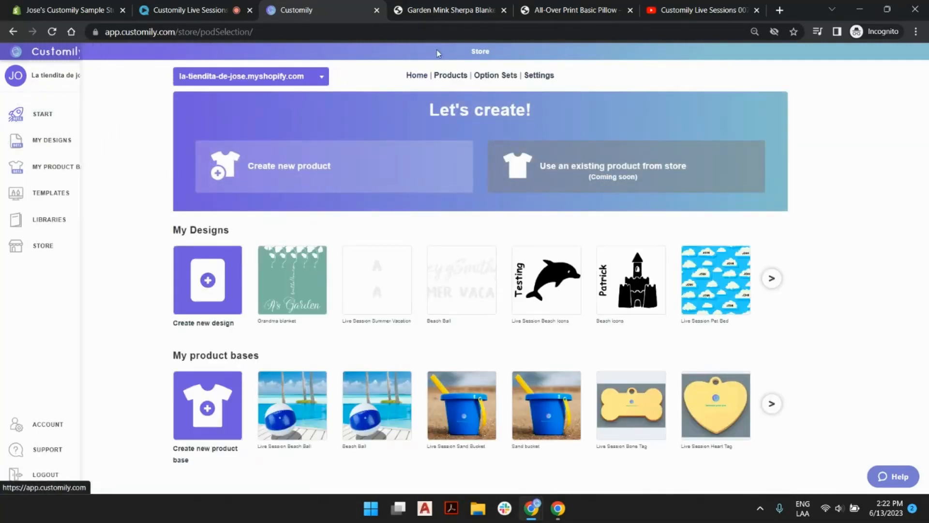
pyautogui.click(345, 186)
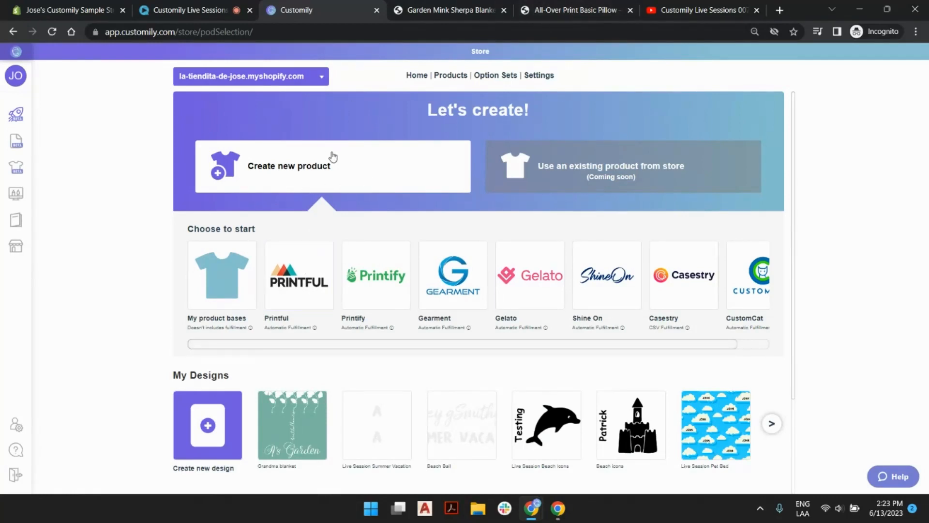
pyautogui.click(306, 290)
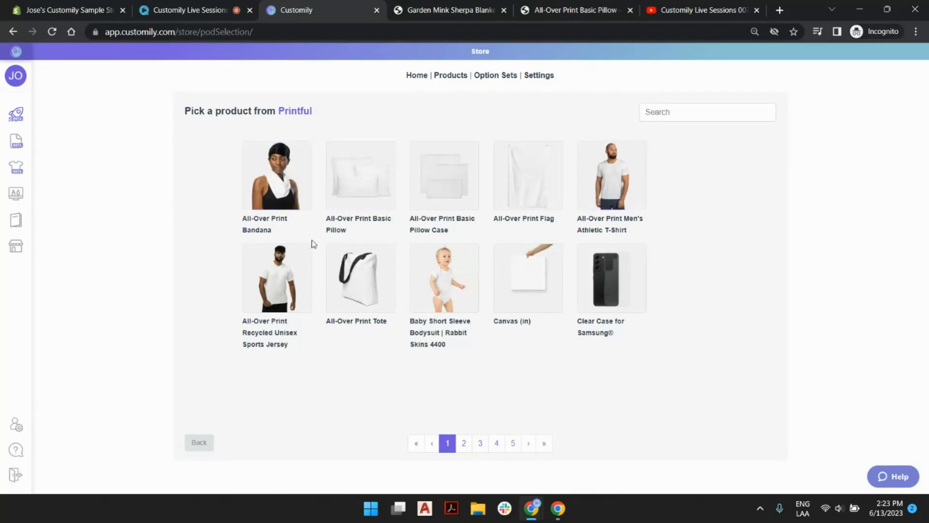
# Step: Look through the five pages of Printful products available for the new product
pyautogui.click(463, 444)
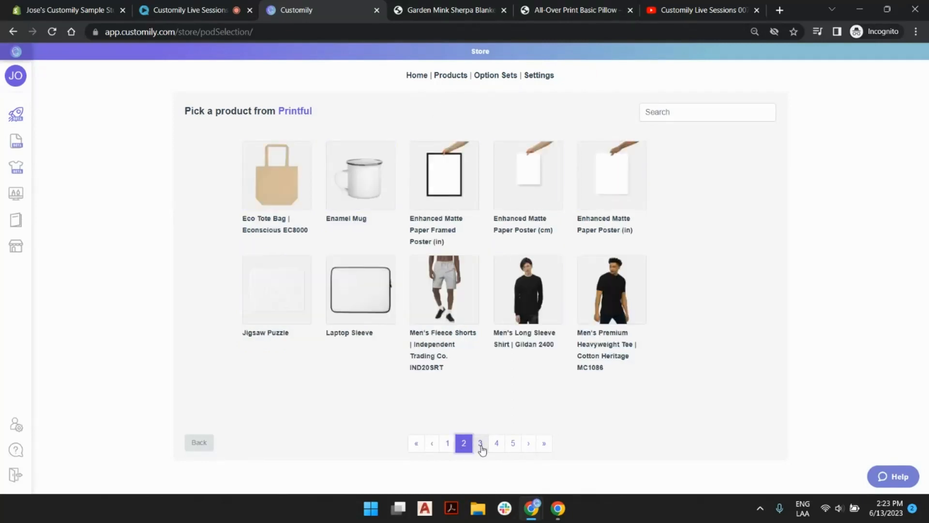
pyautogui.click(481, 445)
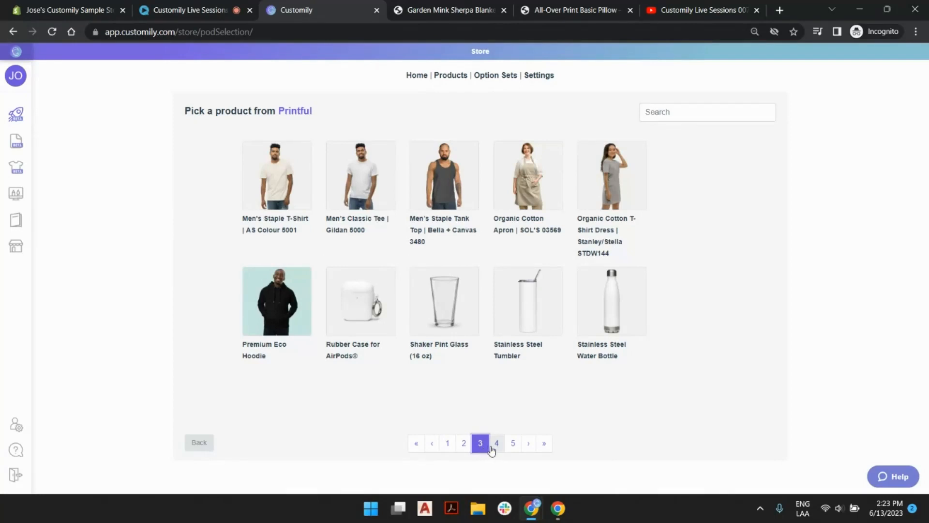
pyautogui.click(496, 445)
pyautogui.click(514, 444)
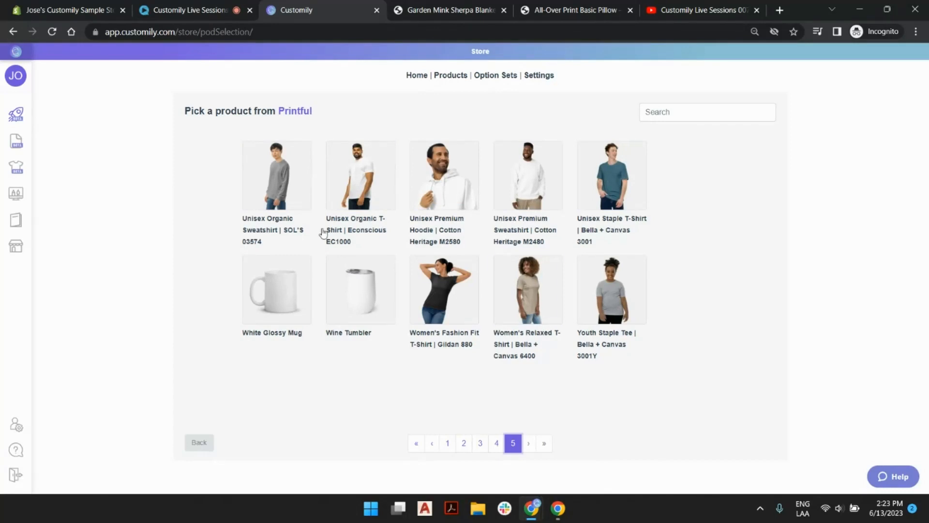
pyautogui.click(497, 443)
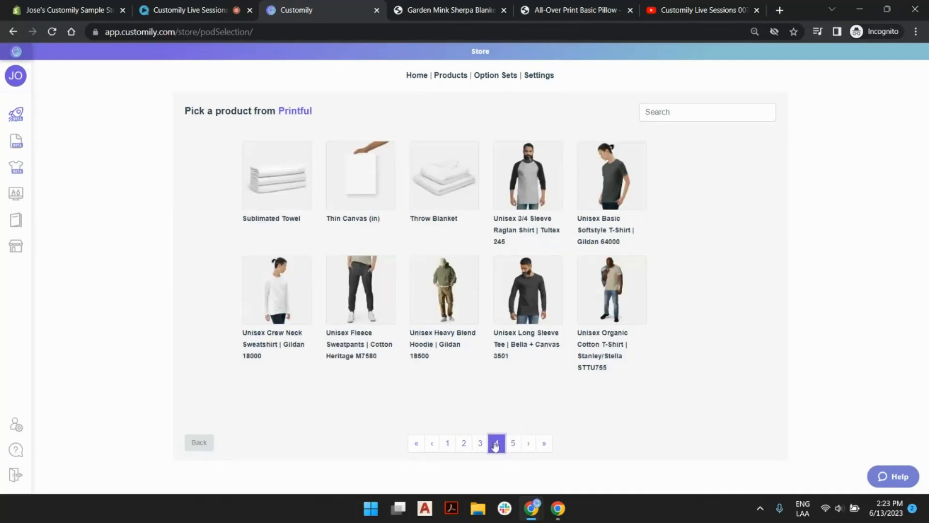
pyautogui.click(481, 445)
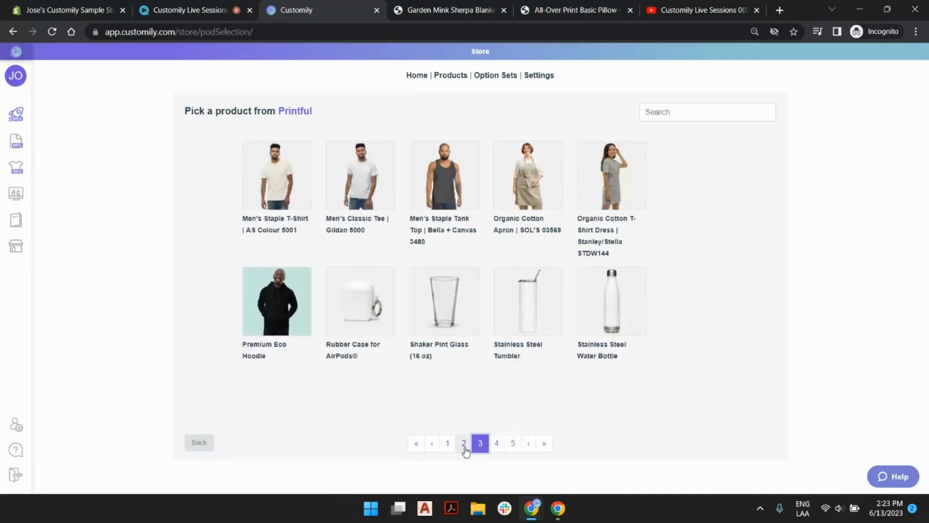
pyautogui.click(465, 448)
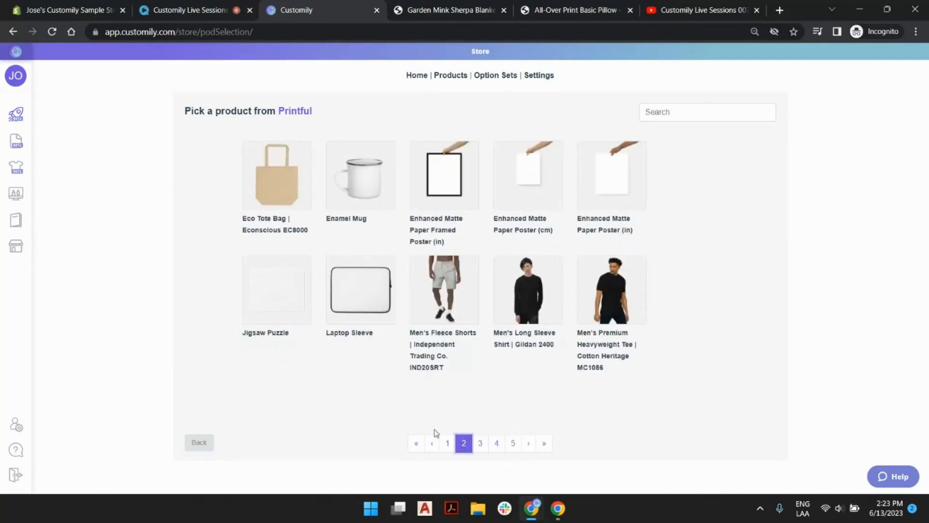
pyautogui.click(447, 443)
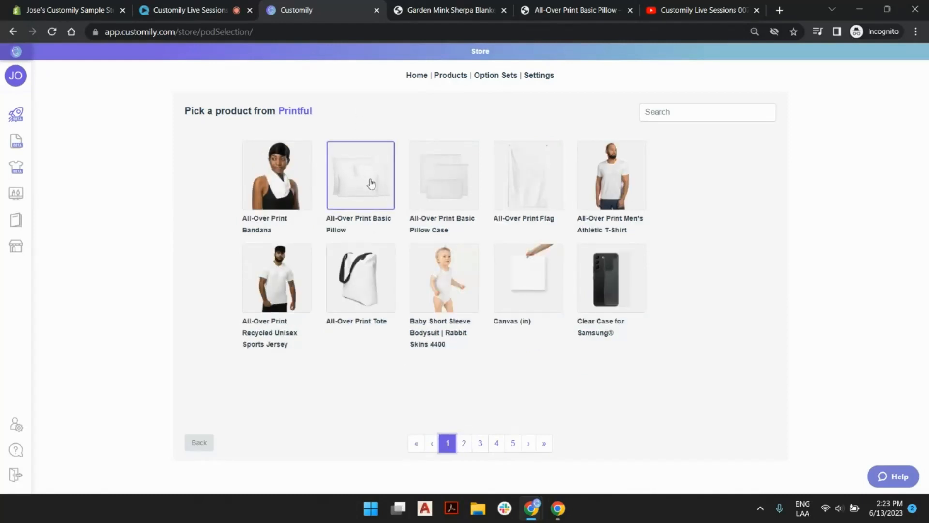
# Step: Choose the All-Over Print Basic Pillow with the 18"×18" and 22"×22" sizes and the front print area
pyautogui.click(352, 179)
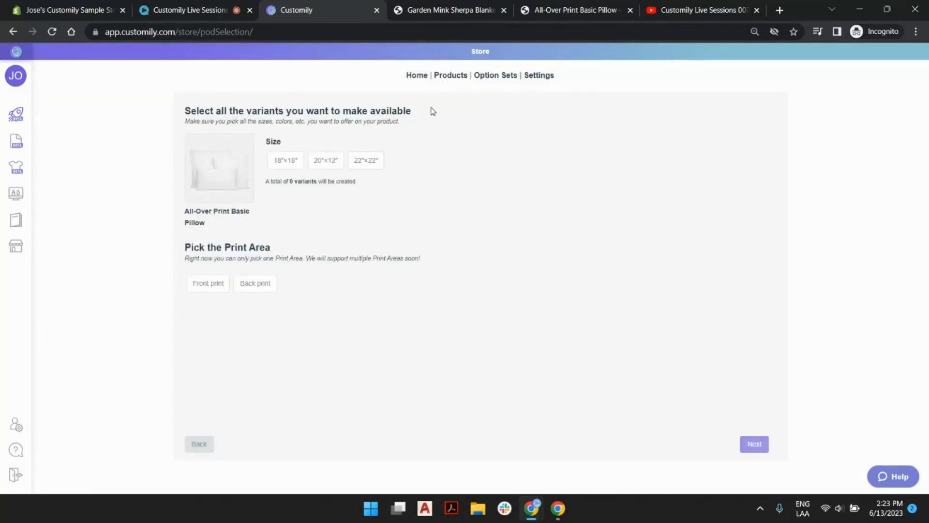
pyautogui.moveTo(433, 111); pyautogui.dragTo(183, 111)
pyautogui.click(249, 111)
pyautogui.click(290, 166)
pyautogui.click(365, 165)
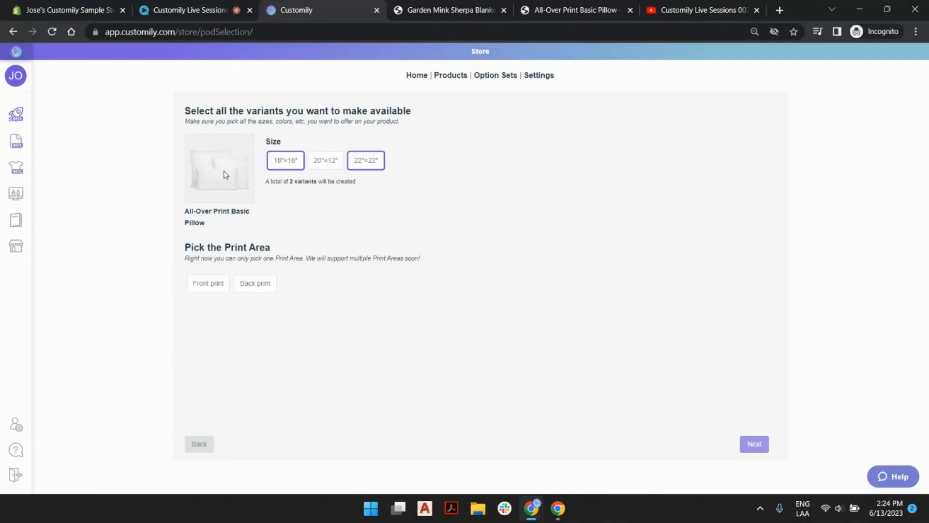
pyautogui.click(208, 291)
pyautogui.click(207, 291)
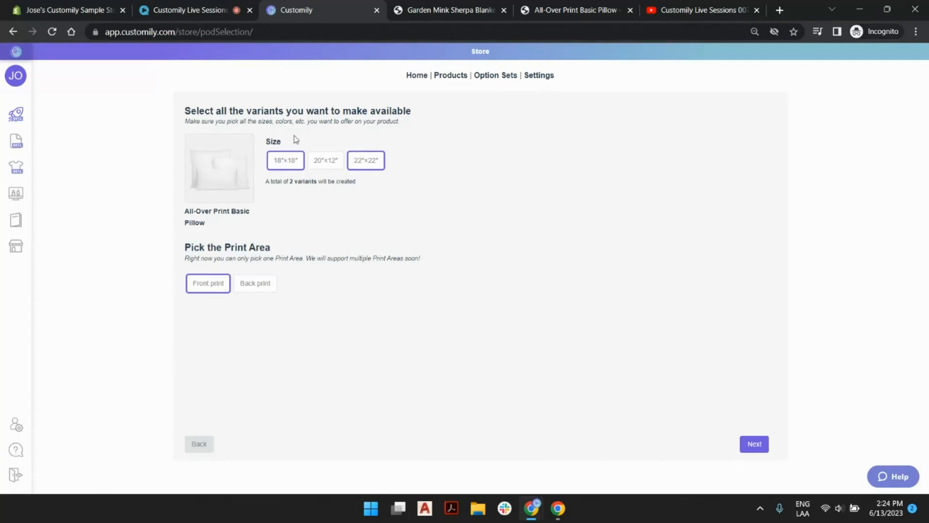
pyautogui.click(754, 445)
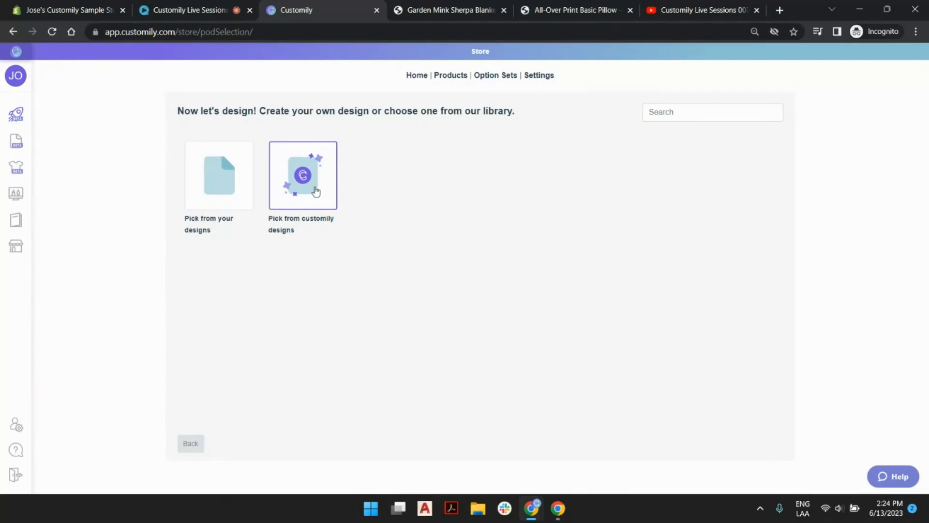
# Step: Browse the categories of Customily's own designs and pick the Blessed grandma design from the Grandma category
pyautogui.moveTo(50, 146)
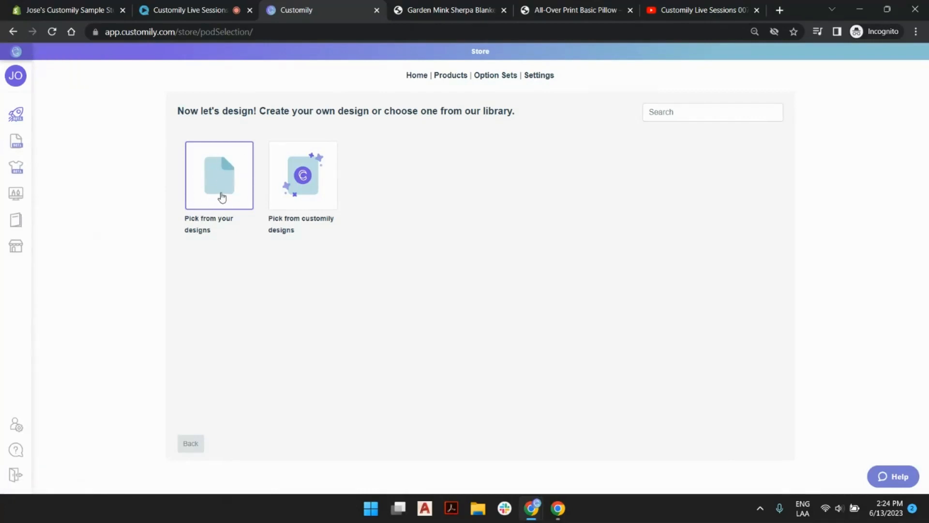
pyautogui.click(300, 183)
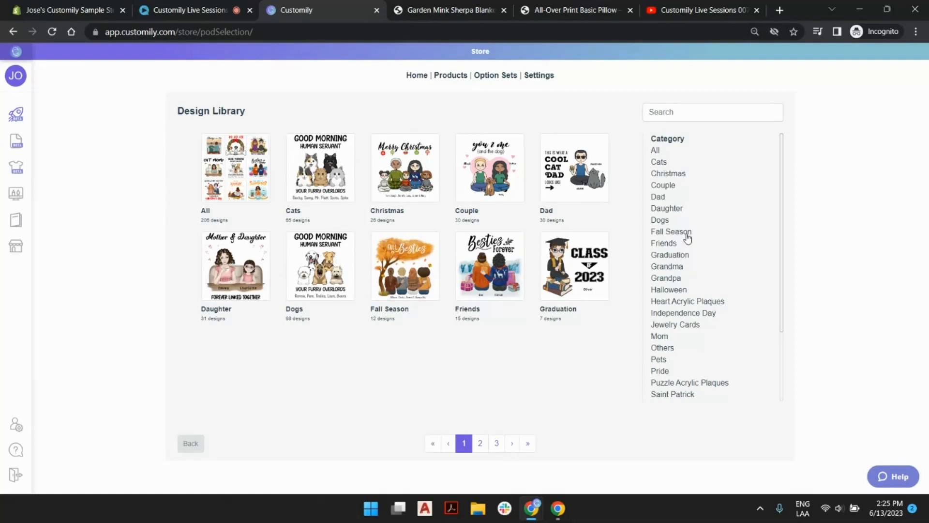
pyautogui.scroll(-3, 689, 231)
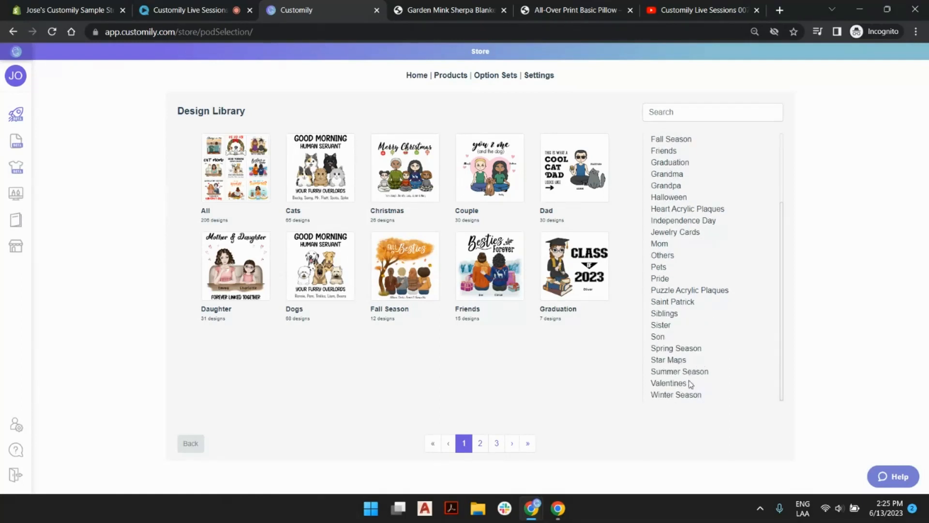
pyautogui.scroll(1, 684, 384)
pyautogui.scroll(2, 684, 382)
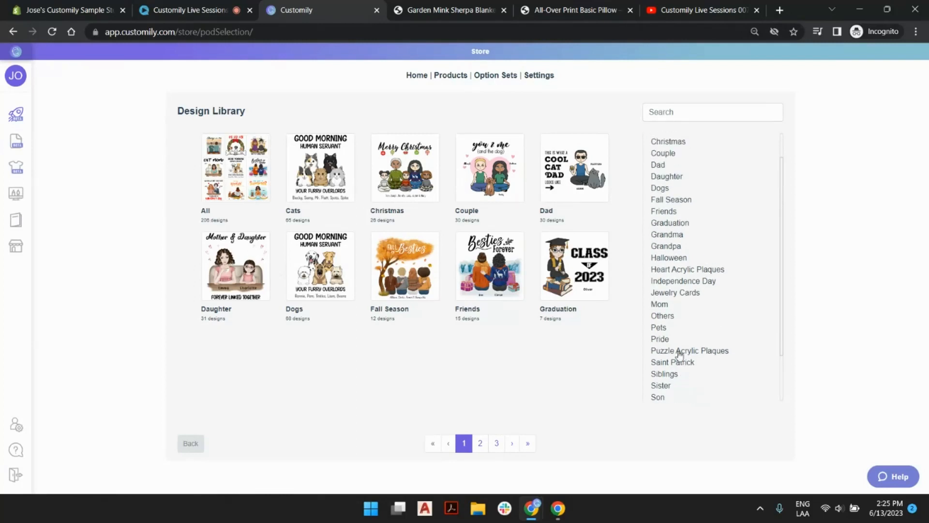
pyautogui.click(685, 283)
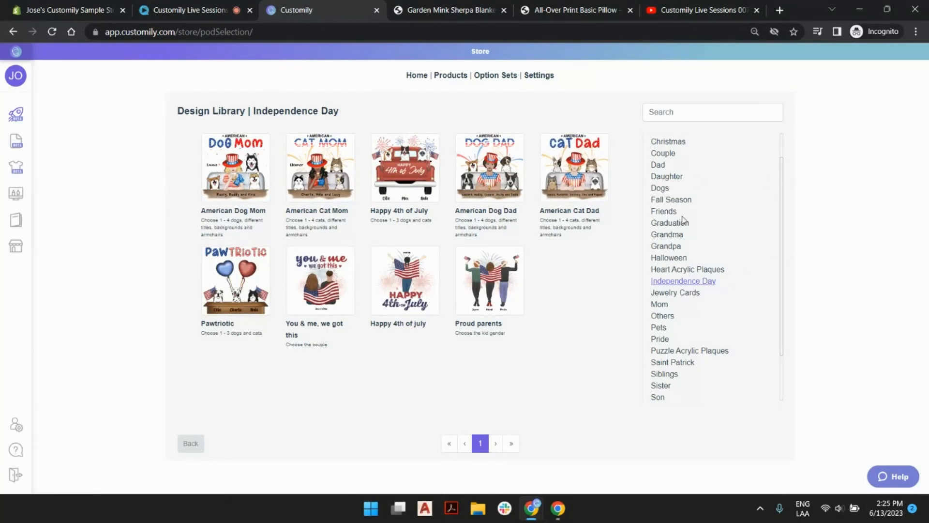
pyautogui.click(660, 339)
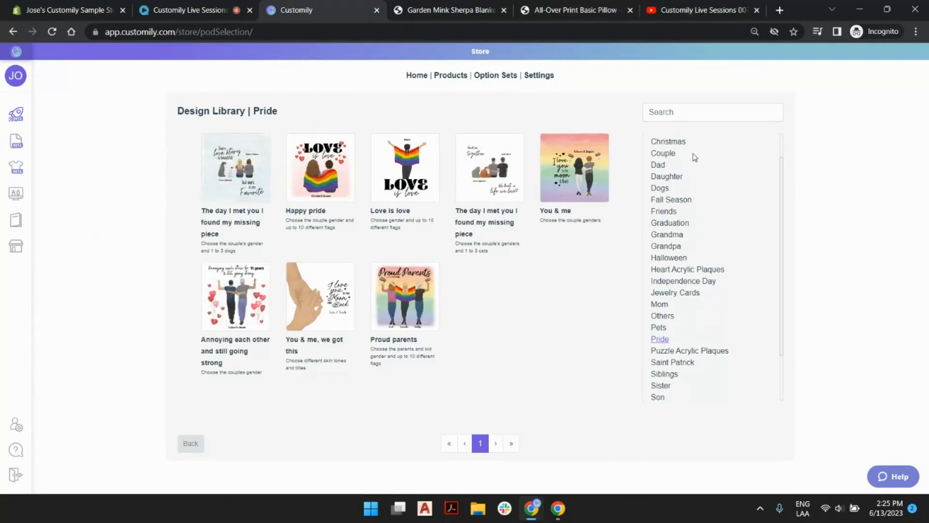
pyautogui.click(667, 235)
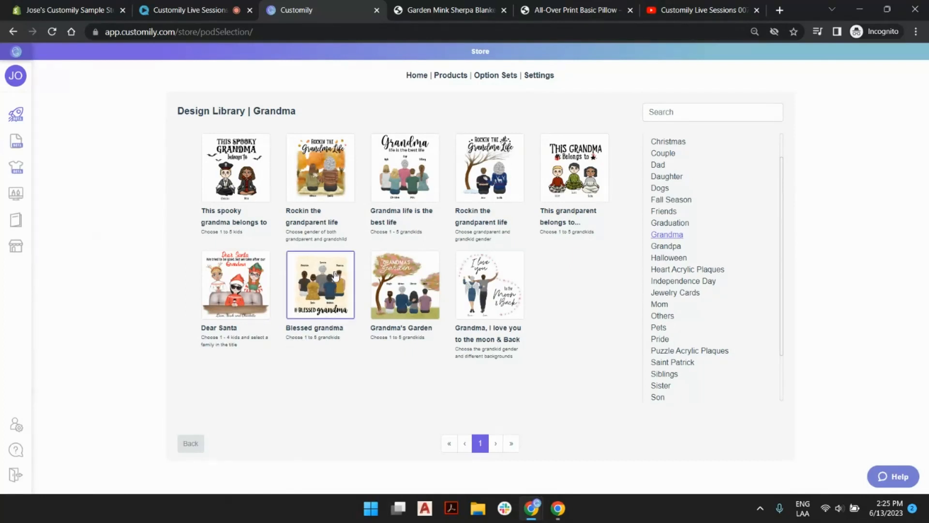
pyautogui.click(327, 287)
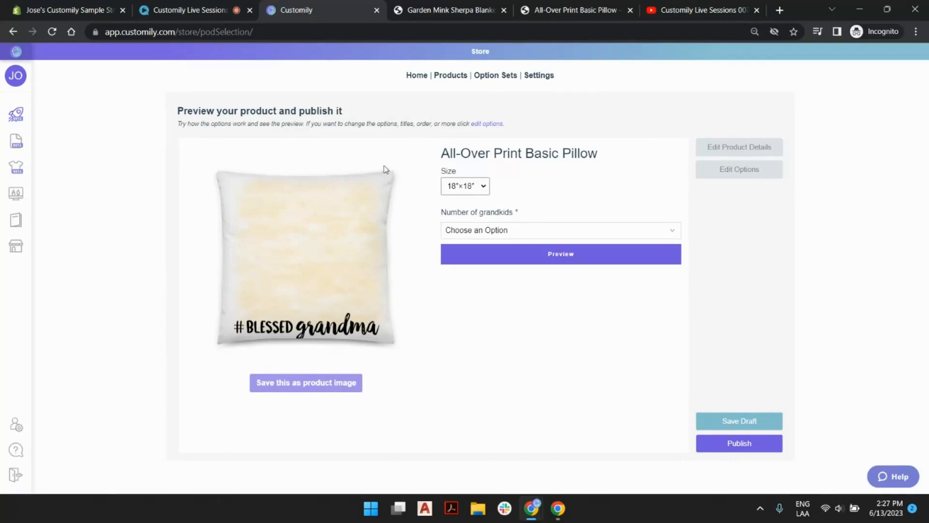
# Step: Switch the previewed pillow size to 22"×22" and back to 18"×18"
pyautogui.click(484, 186)
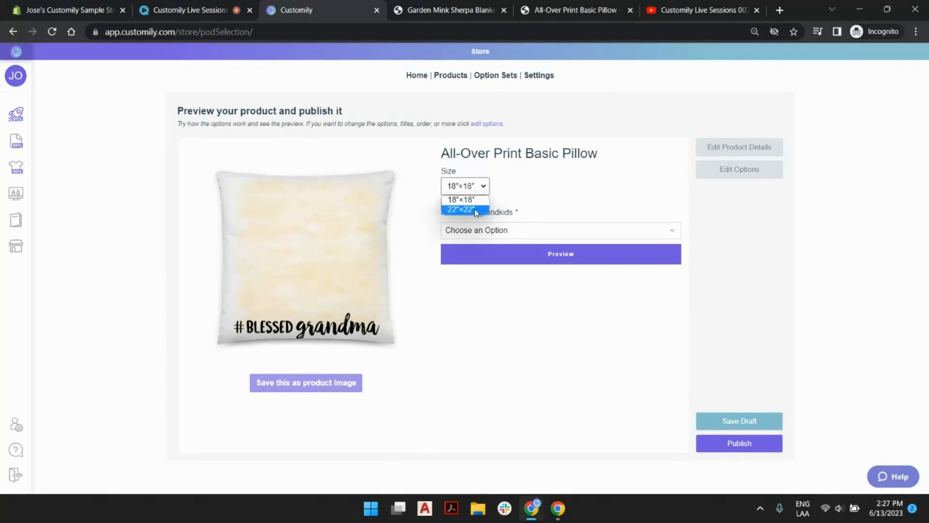
pyautogui.click(476, 213)
pyautogui.click(474, 189)
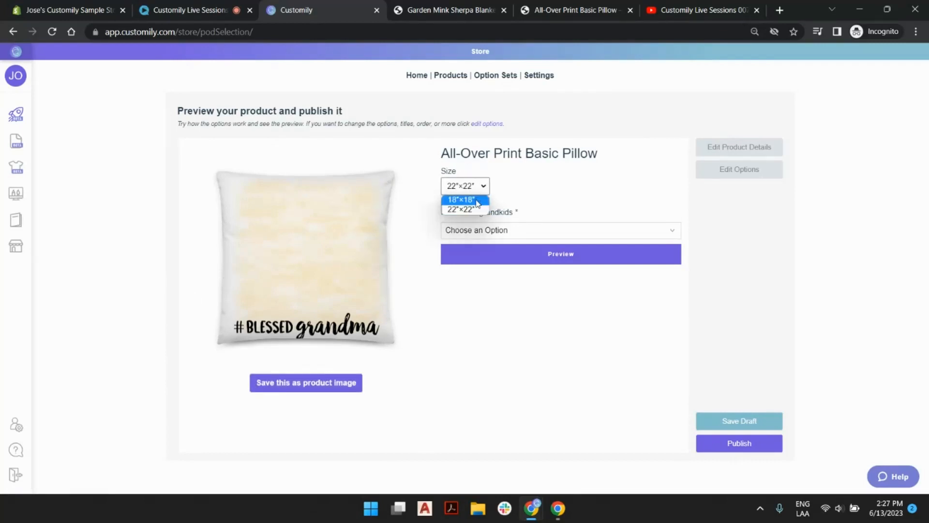
pyautogui.click(477, 202)
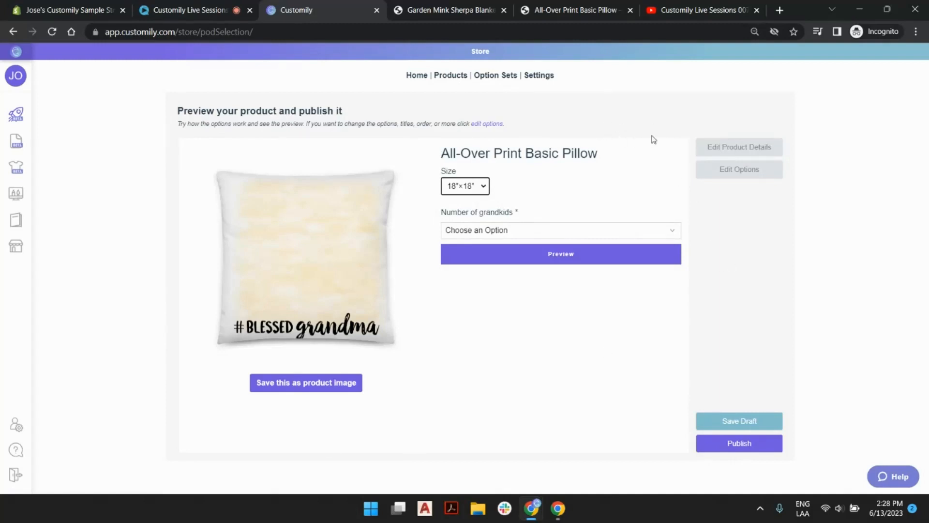
# Step: Open the pillow's product details and review its description and the price and SKU fields of each variant
pyautogui.click(743, 152)
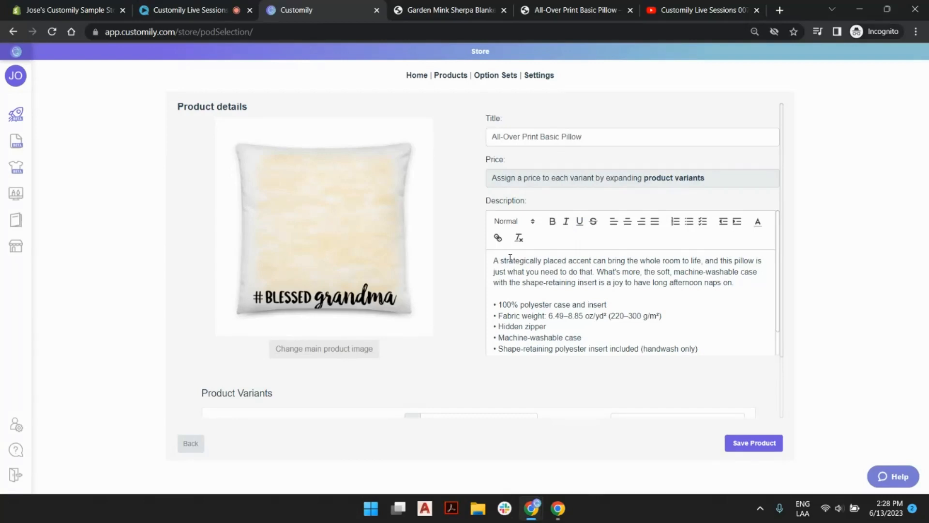
pyautogui.moveTo(510, 258); pyautogui.dragTo(735, 283)
pyautogui.click(572, 272)
pyautogui.scroll(-2, 534, 232)
pyautogui.scroll(-2, 515, 370)
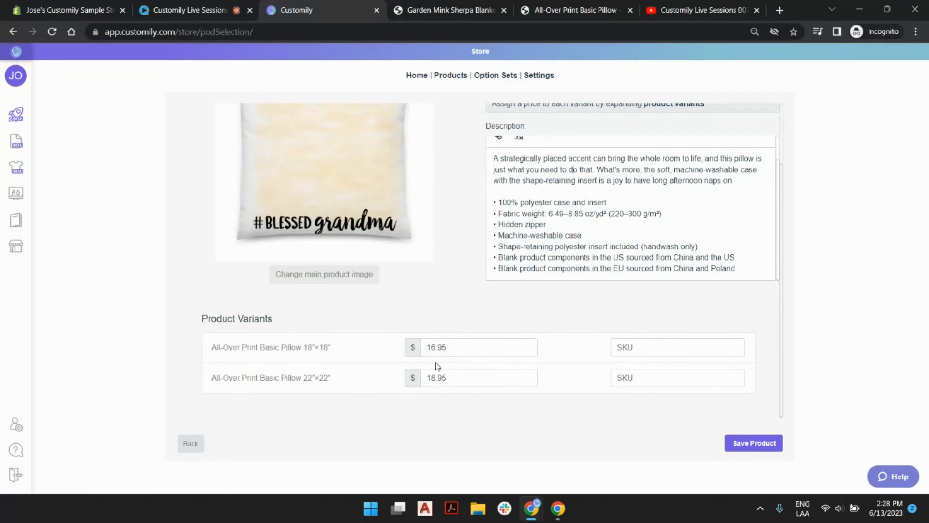
pyautogui.scroll(1, 565, 271)
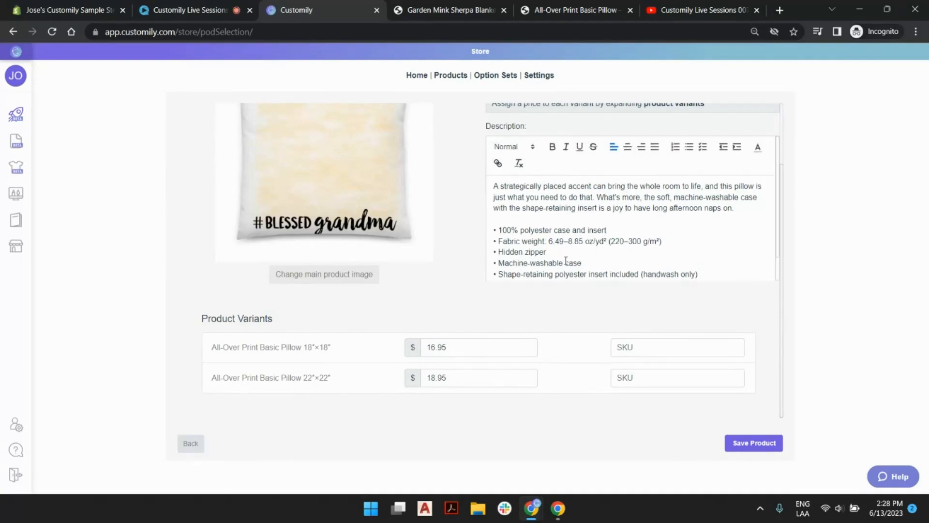
pyautogui.scroll(2, 444, 191)
# Step: Change the product title to "Live Session Blessed Grandma Basic Pillow" and save the product details
pyautogui.click(492, 137)
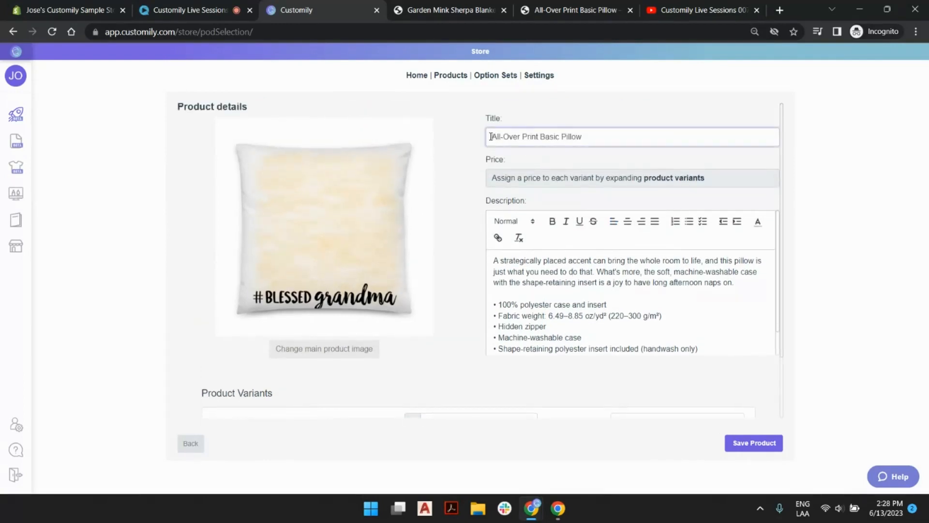
pyautogui.write('Live')
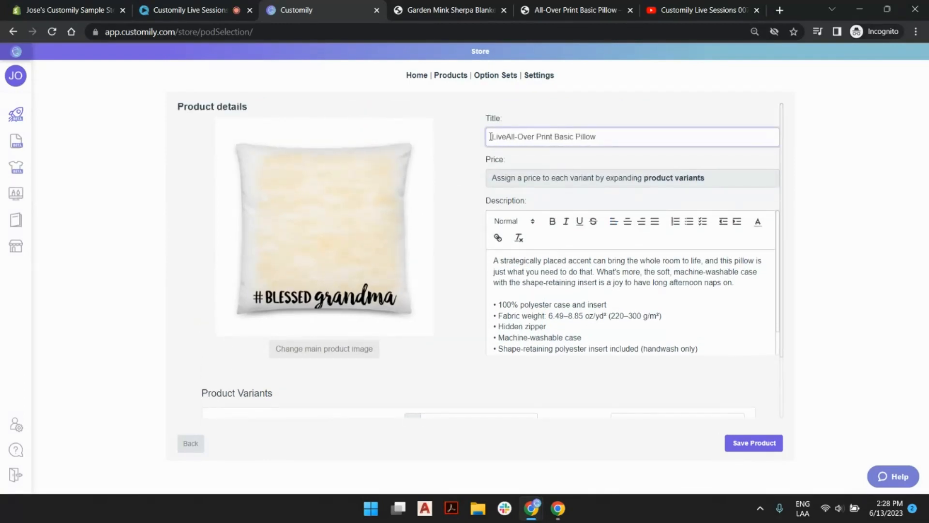
pyautogui.write(' Session')
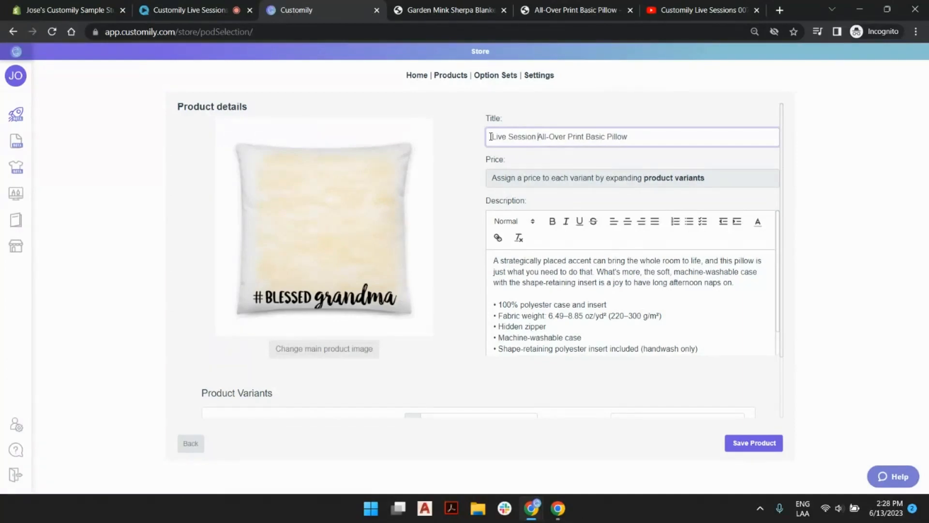
pyautogui.keyDown('shift'); pyautogui.click(583, 136); pyautogui.keyUp('shift')
pyautogui.write('Blessed Grandma')
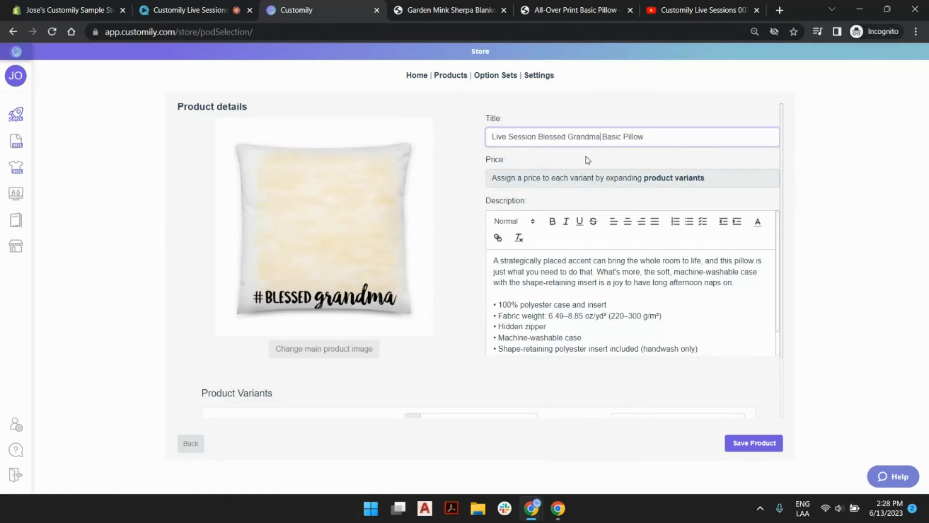
pyautogui.click(766, 447)
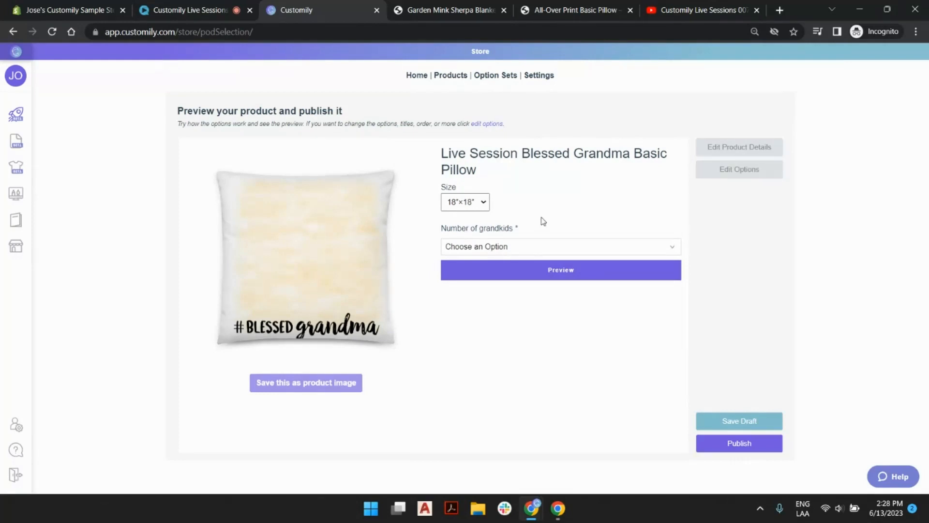
# Step: Set the number of grandkids to 2 Grandkids in the product preview and enter the grandma's name
pyautogui.click(489, 250)
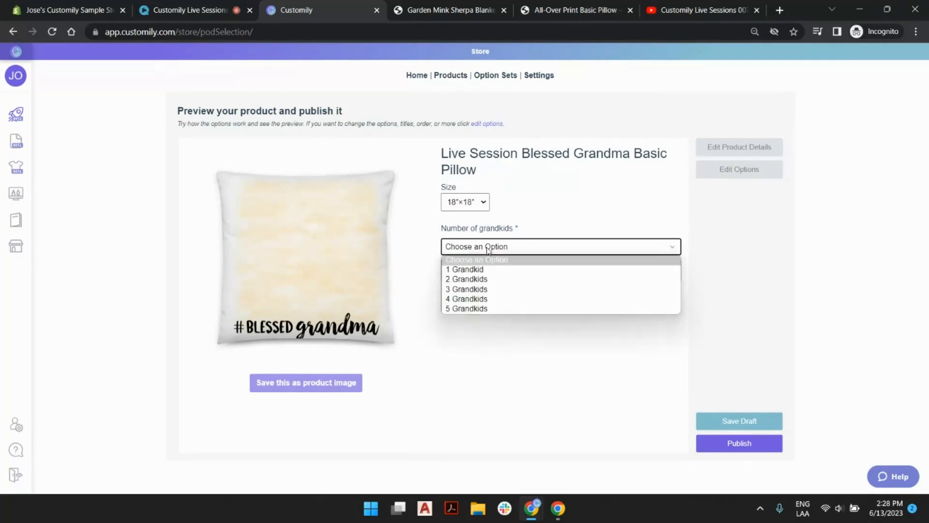
pyautogui.click(551, 231)
pyautogui.click(479, 252)
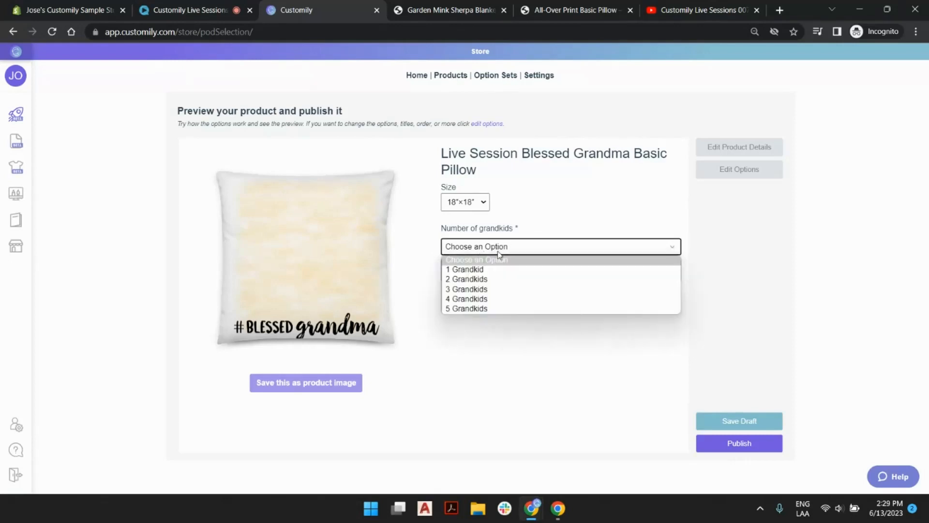
pyautogui.click(480, 281)
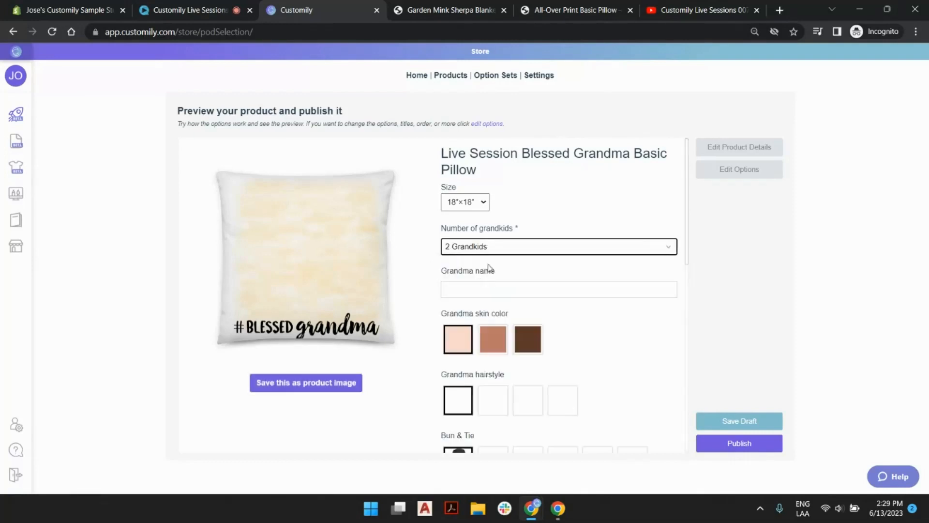
pyautogui.click(524, 288)
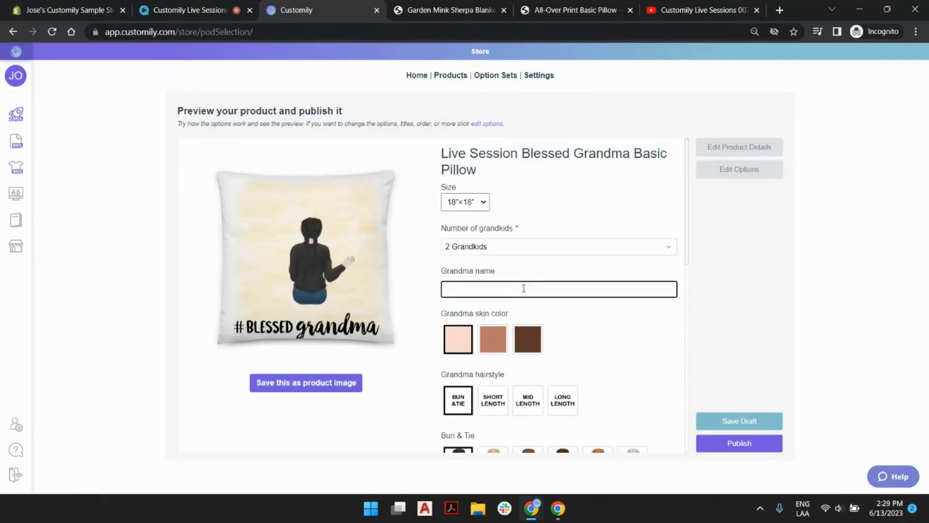
pyautogui.write('Martha')
pyautogui.scroll(-3, 527, 281)
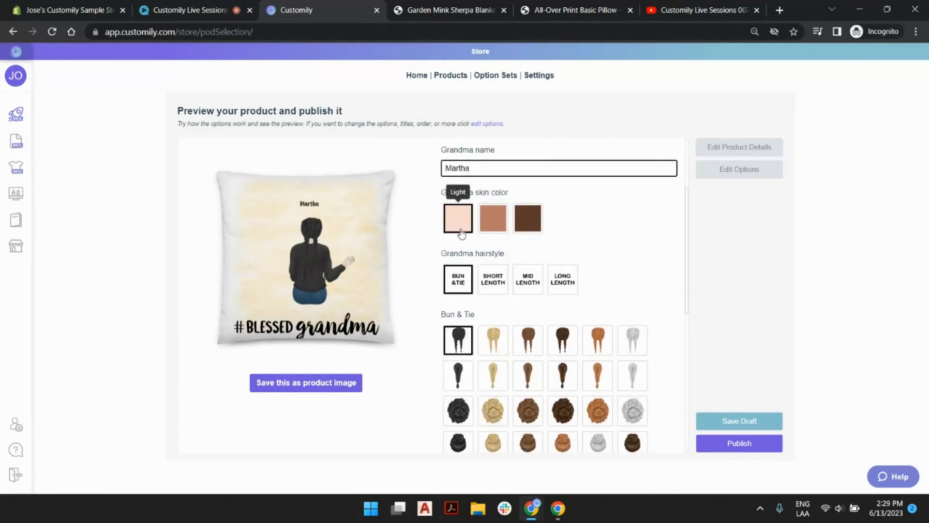
# Step: Set the grandma's hairstyle to Short Length with the Pixie - grey hair, and give her the teal sweater
pyautogui.scroll(-1, 558, 265)
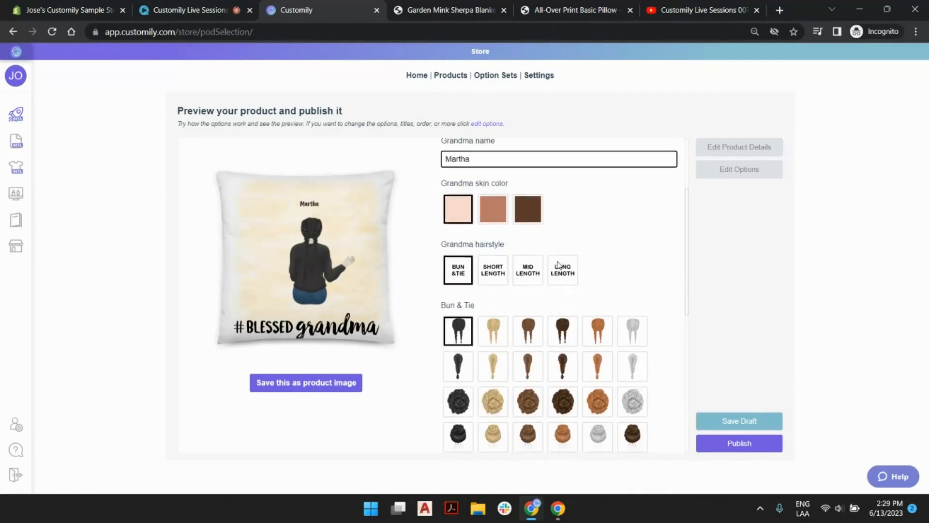
pyautogui.scroll(-1, 559, 265)
pyautogui.click(492, 218)
pyautogui.scroll(-3, 552, 203)
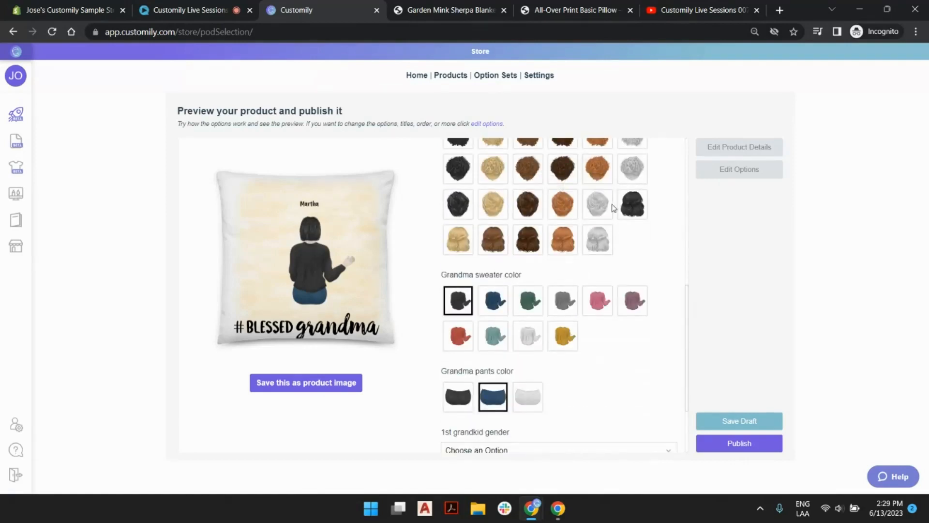
pyautogui.click(602, 207)
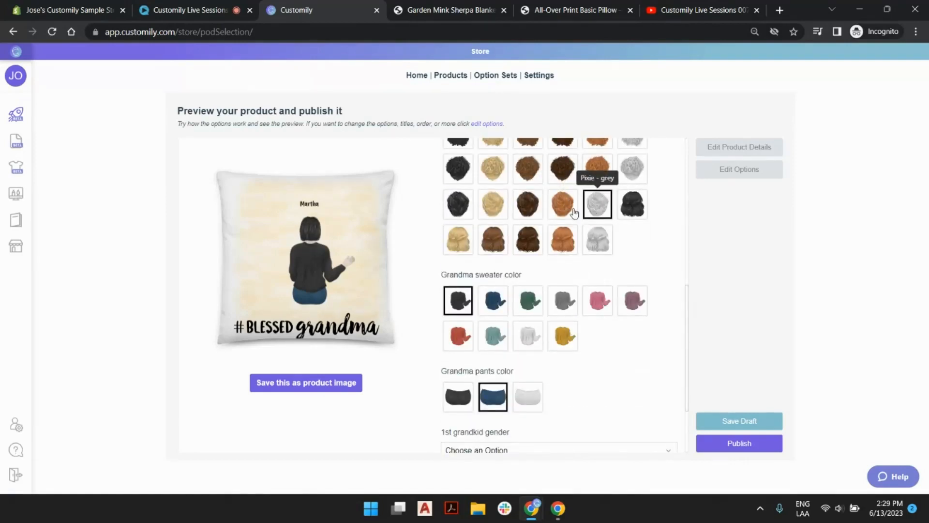
pyautogui.click(495, 337)
# Step: Set the 1st grandkid's gender to Girl and enter the 1st grandkid's name
pyautogui.scroll(-2, 497, 342)
pyautogui.scroll(-1, 497, 342)
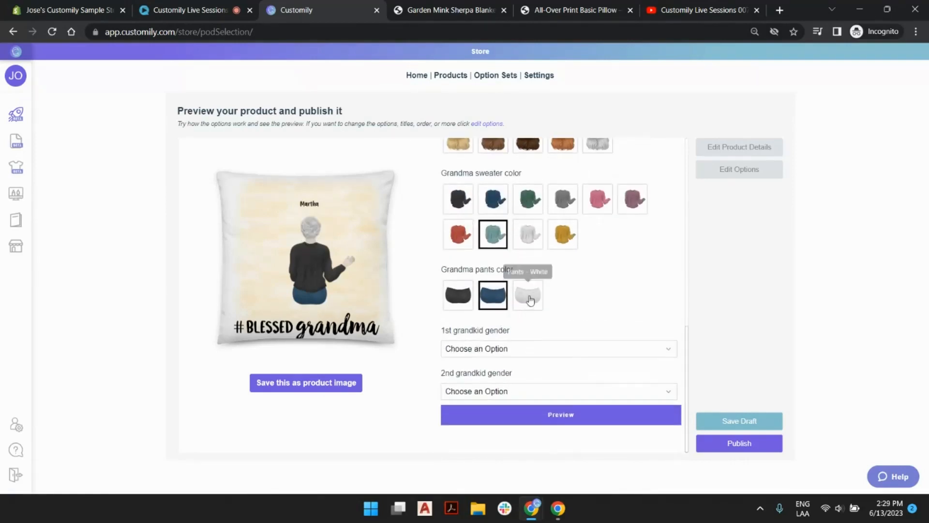
pyautogui.click(527, 348)
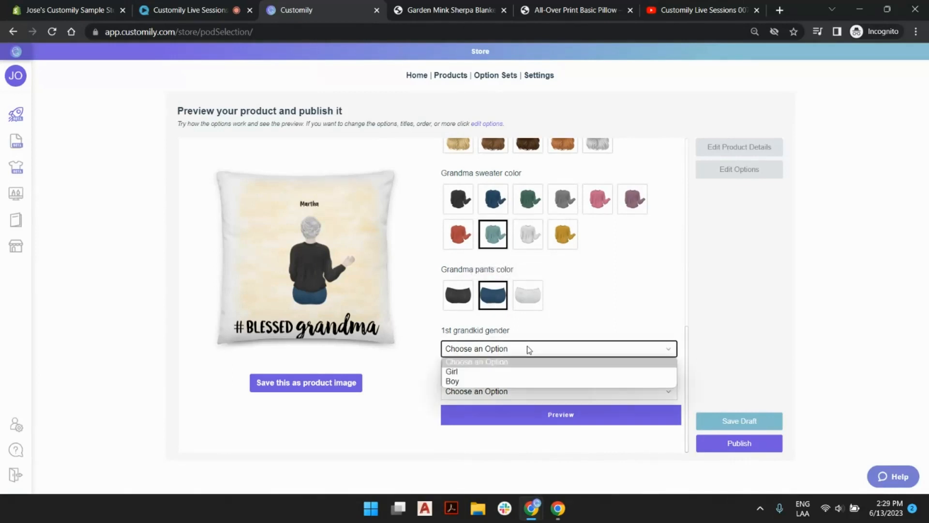
pyautogui.click(504, 372)
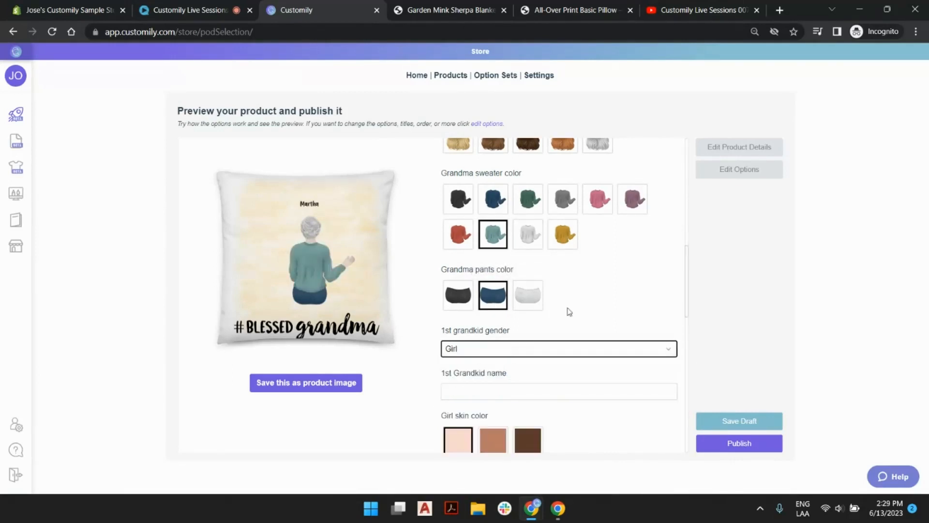
pyautogui.scroll(-3, 599, 269)
pyautogui.scroll(-1, 598, 269)
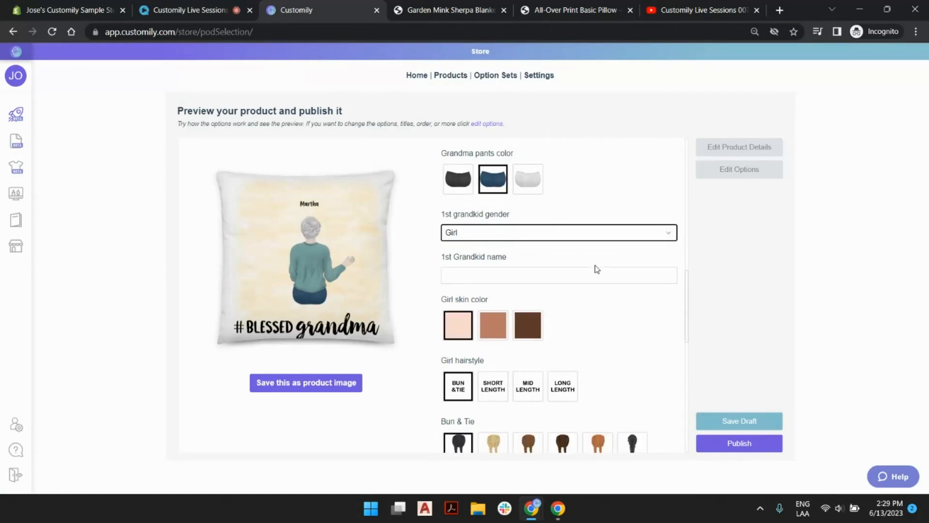
pyautogui.click(517, 269)
pyautogui.write('Taylor')
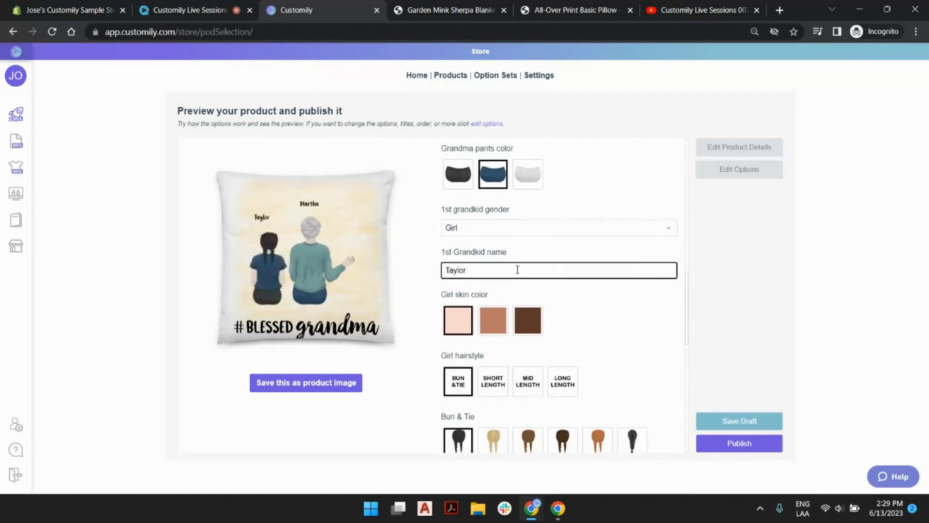
# Step: Give the girl Long Length hair in the tied blonde style and dress her in the pink Dot Dress
pyautogui.scroll(-4, 518, 270)
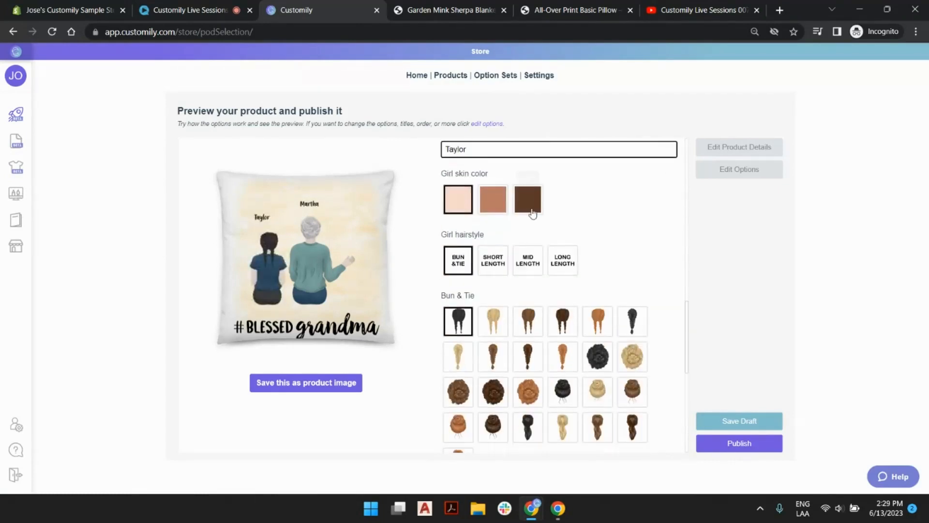
pyautogui.click(562, 258)
pyautogui.scroll(-4, 624, 255)
pyautogui.click(601, 216)
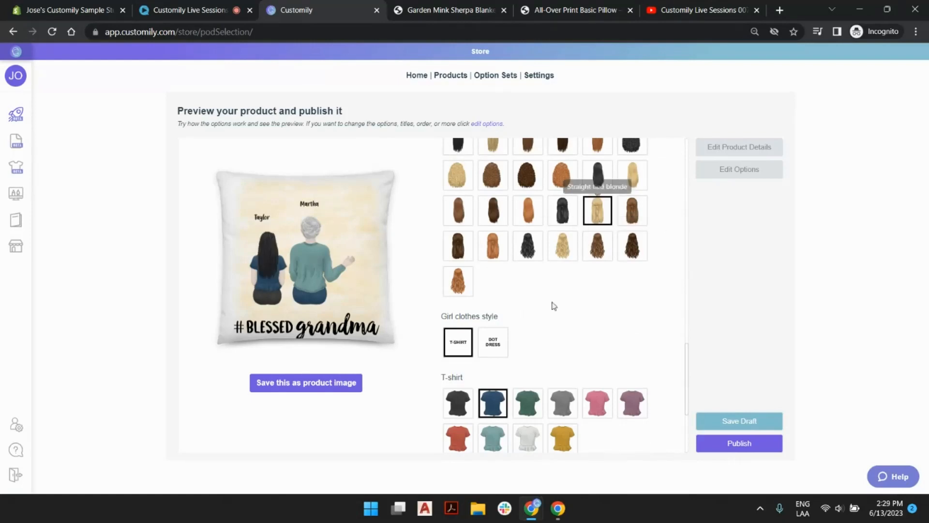
pyautogui.scroll(-2, 557, 291)
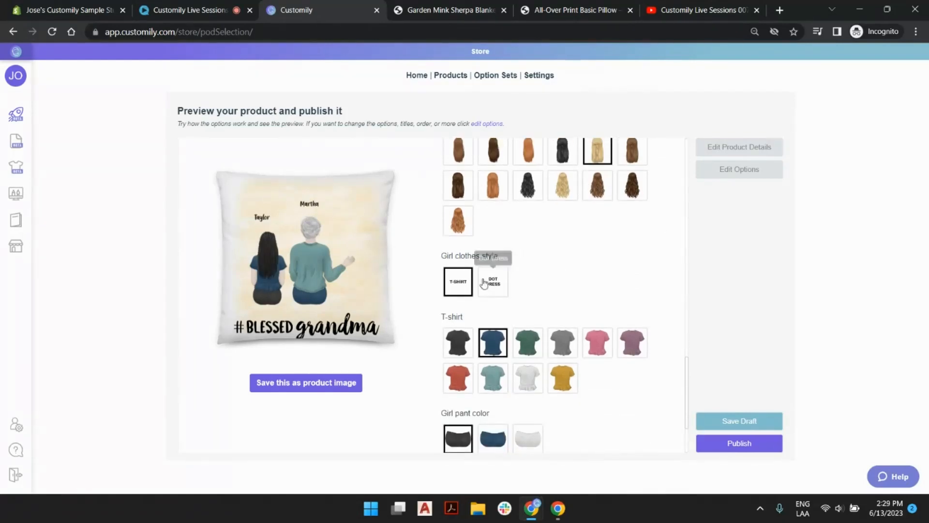
pyautogui.click(492, 282)
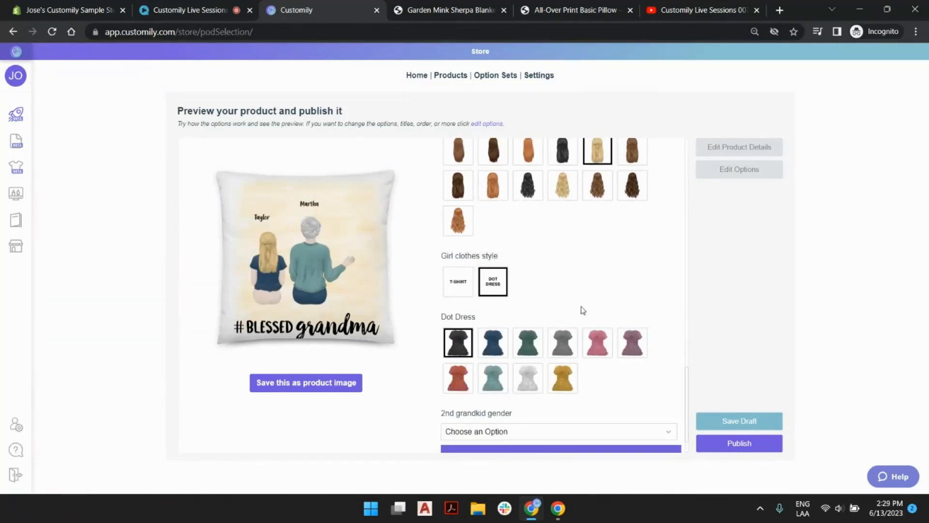
pyautogui.click(598, 342)
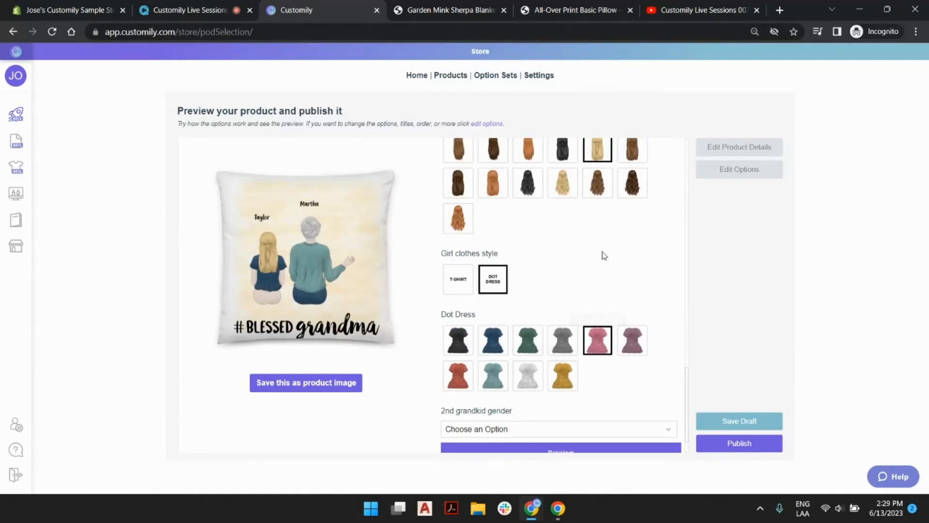
# Step: Set the 2nd grandkid's gender to Boy and enter the 2nd grandkid's name
pyautogui.scroll(-1, 604, 255)
pyautogui.click(496, 395)
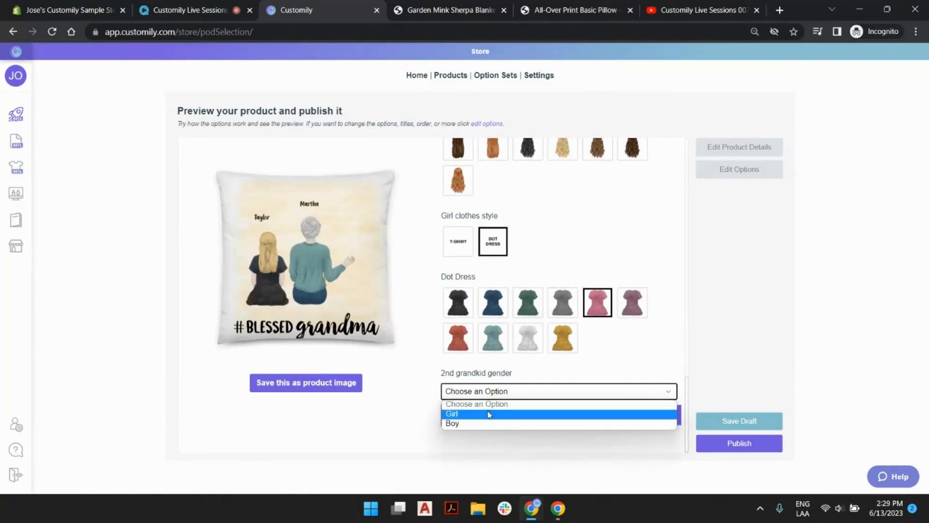
pyautogui.click(482, 423)
pyautogui.scroll(-5, 523, 252)
pyautogui.click(522, 253)
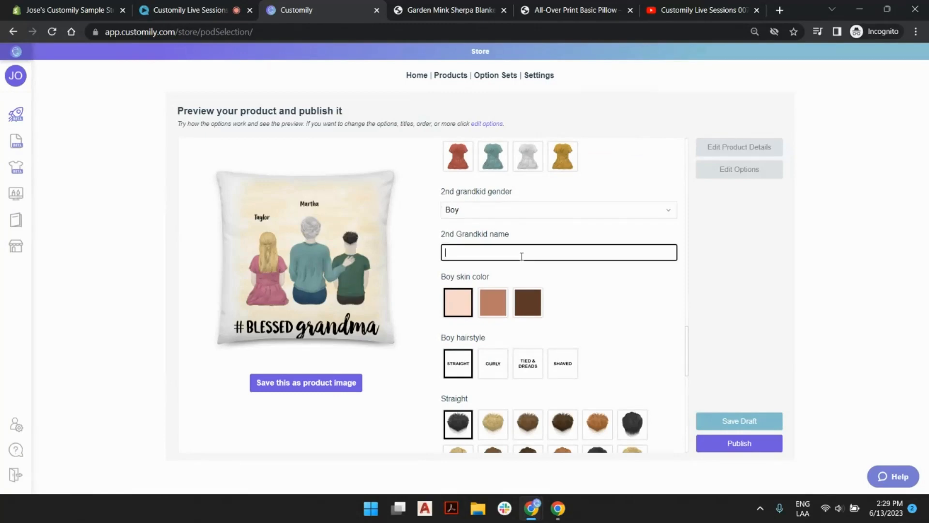
pyautogui.write('Toby')
# Step: Give the boy the Curly hairstyle with ginger hair that fades at the neck, and a mustard yellow T-shirt
pyautogui.scroll(-5, 522, 256)
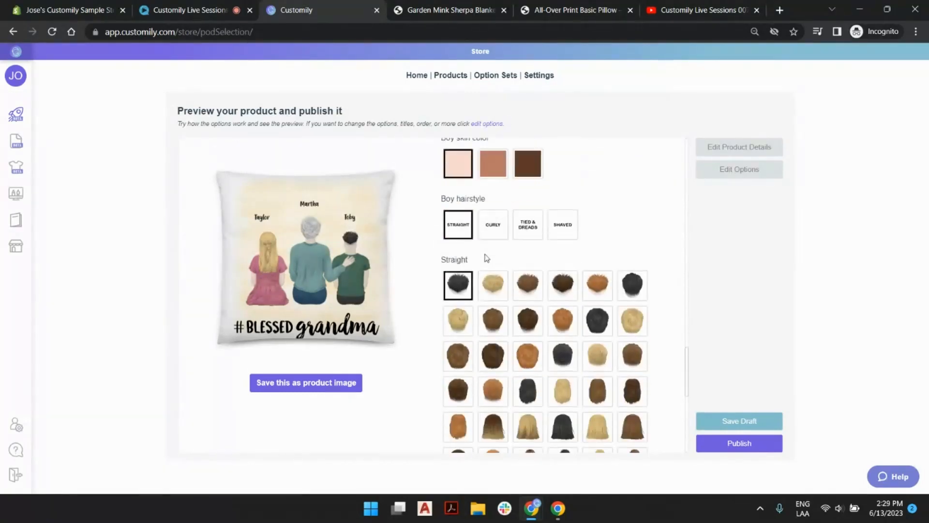
pyautogui.click(494, 181)
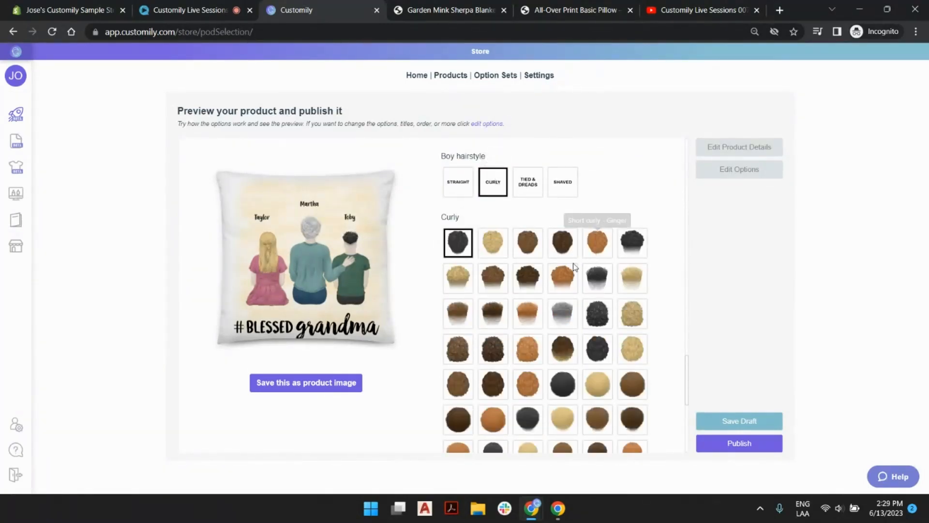
pyautogui.scroll(-5, 561, 280)
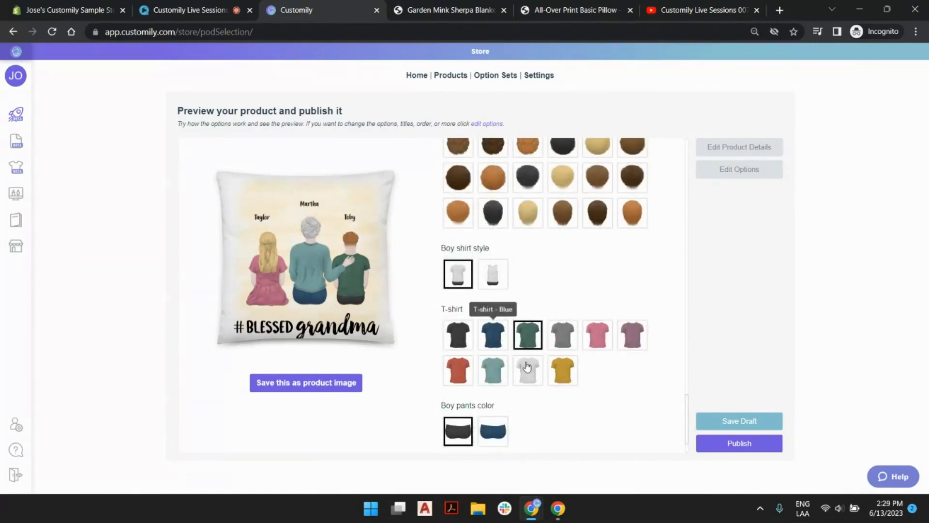
pyautogui.click(552, 370)
pyautogui.scroll(-1, 556, 368)
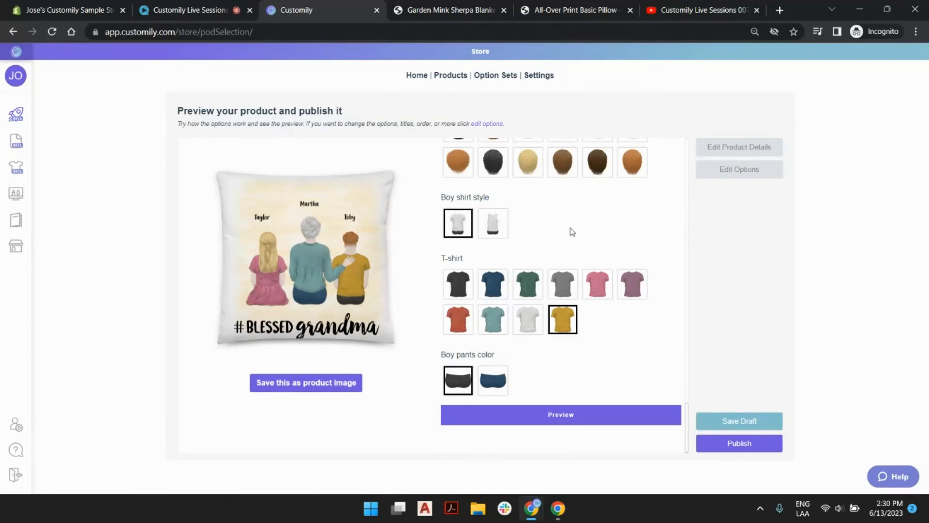
# Step: Review the chosen grandma and grandkid options, and save the current pillow design as the product image
pyautogui.scroll(10, 600, 257)
pyautogui.scroll(8, 604, 256)
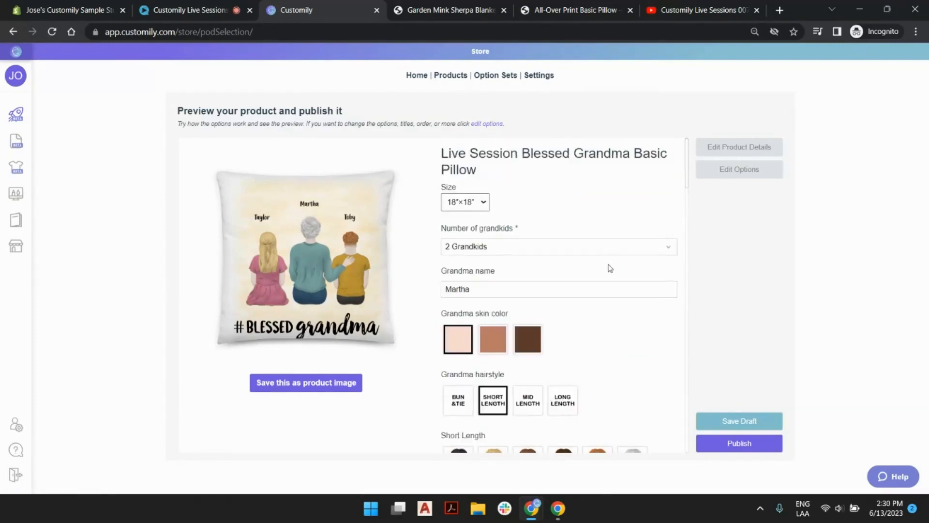
pyautogui.scroll(-4, 605, 199)
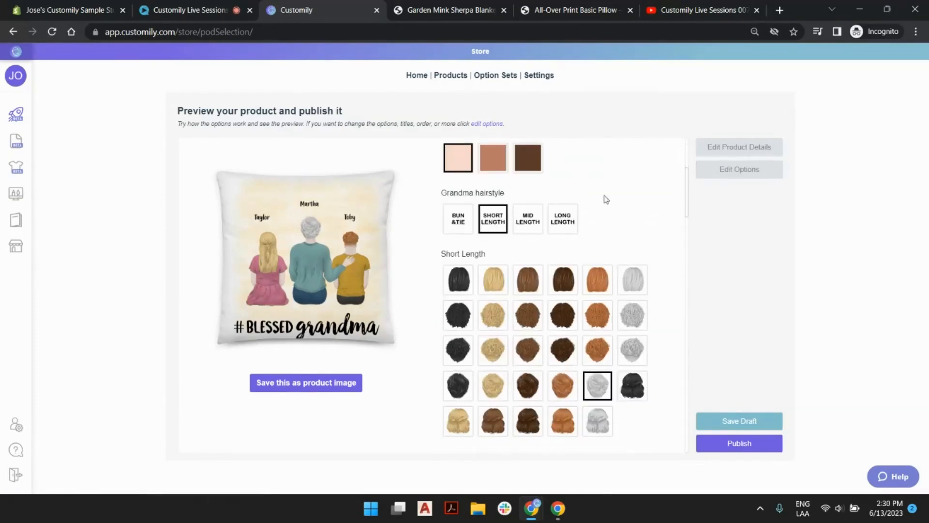
pyautogui.scroll(3, 608, 225)
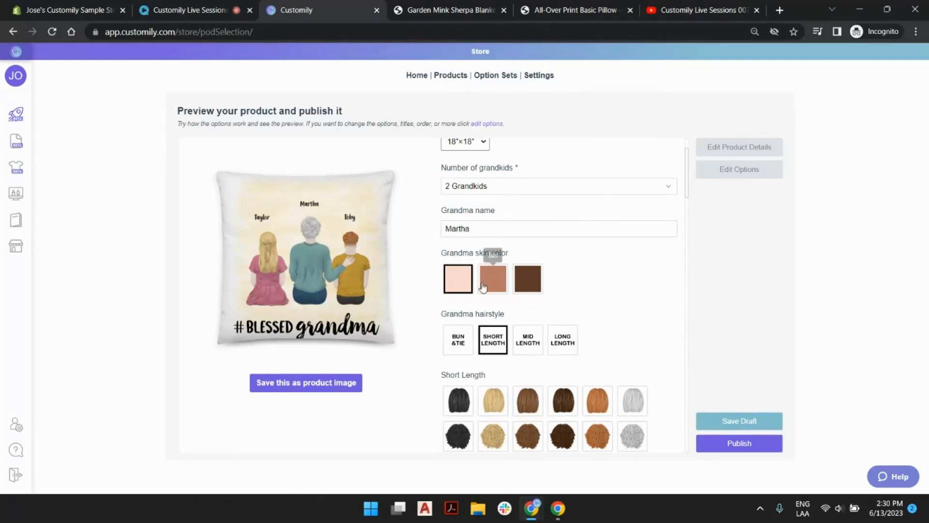
pyautogui.scroll(-5, 584, 291)
pyautogui.scroll(-5, 537, 261)
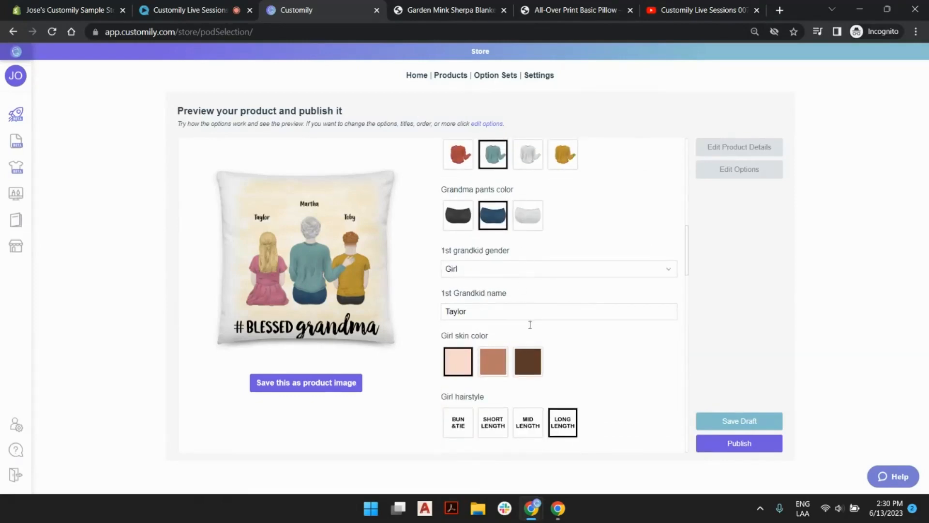
pyautogui.scroll(-3, 530, 325)
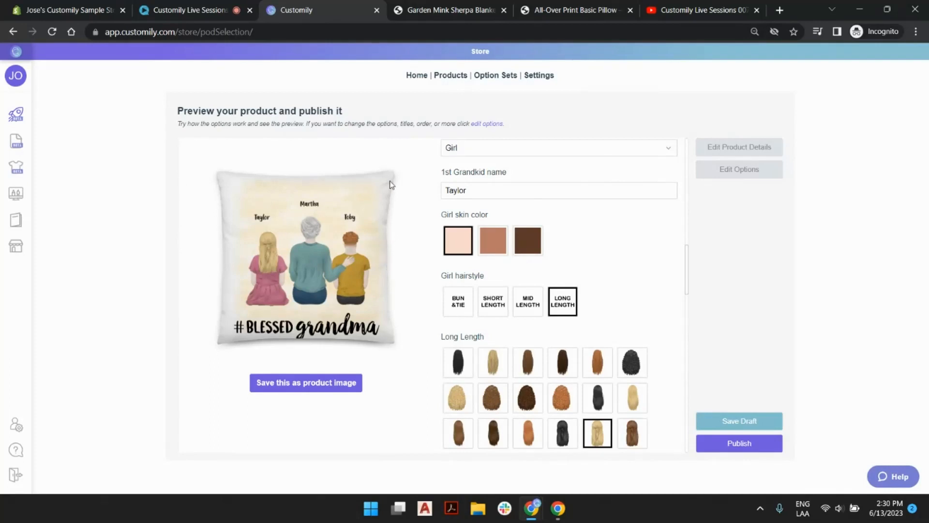
pyautogui.click(313, 391)
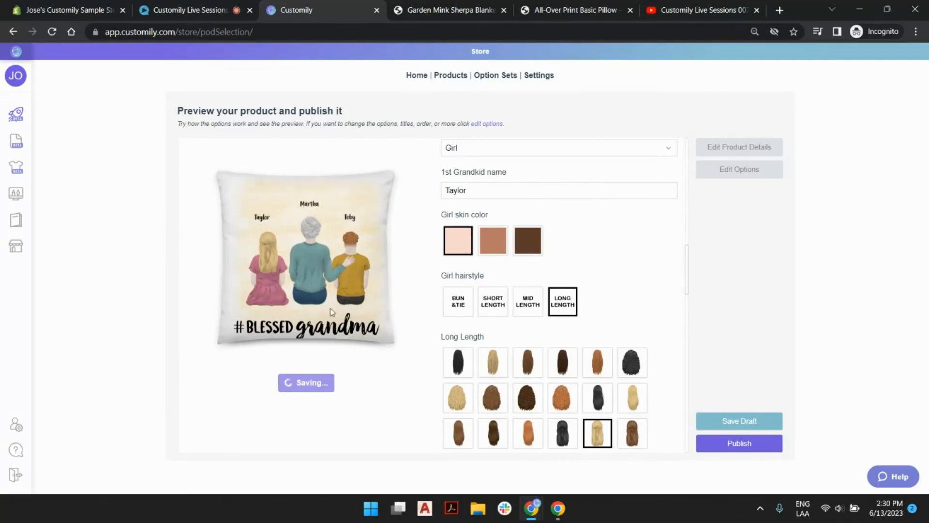
# Step: Check the enlarged preview of the personalized pillow, close it, and publish the product
pyautogui.scroll(-15, 603, 240)
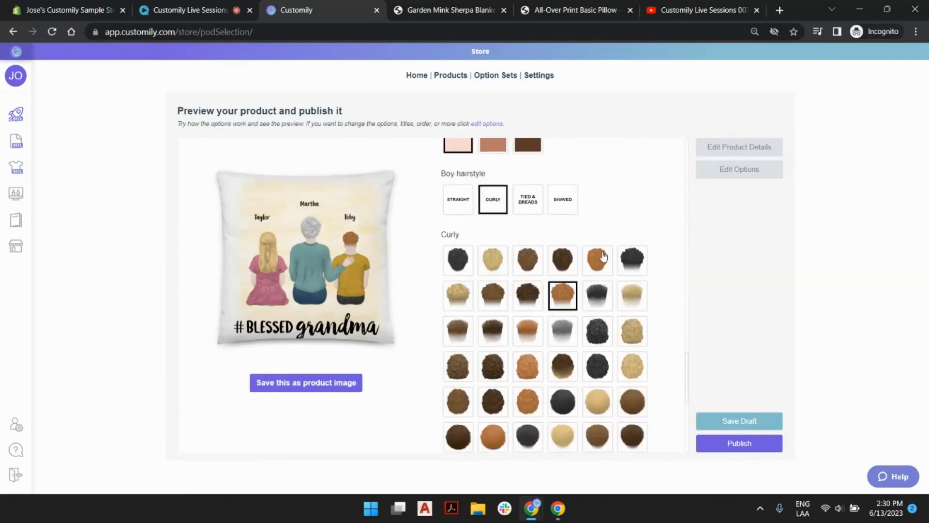
pyautogui.click(576, 413)
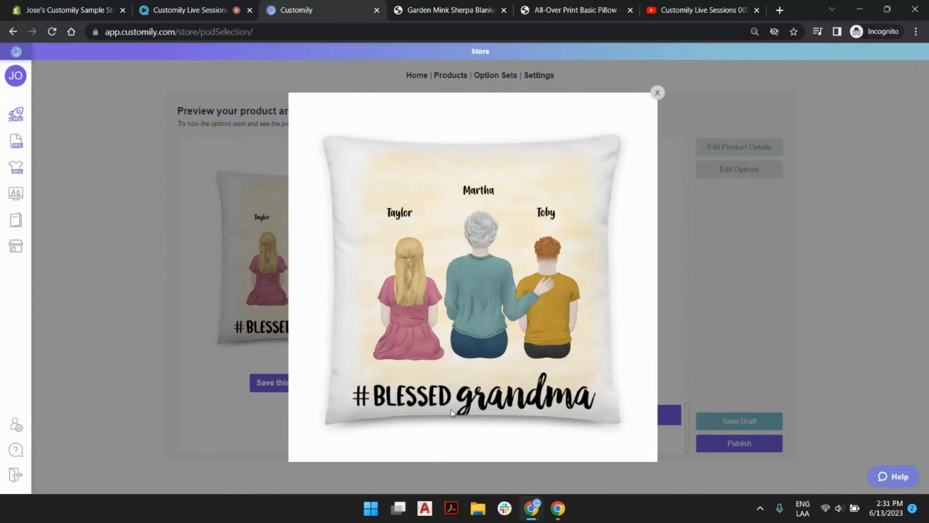
pyautogui.click(658, 93)
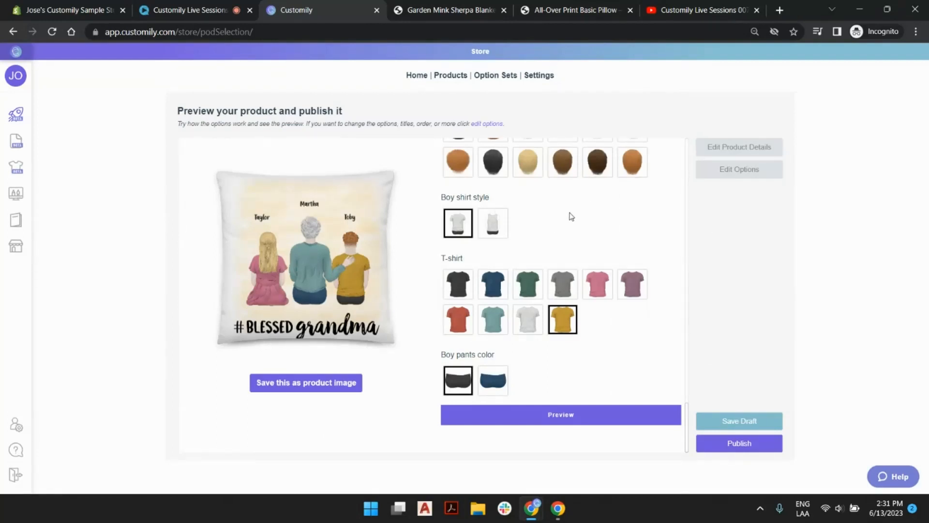
pyautogui.click(759, 447)
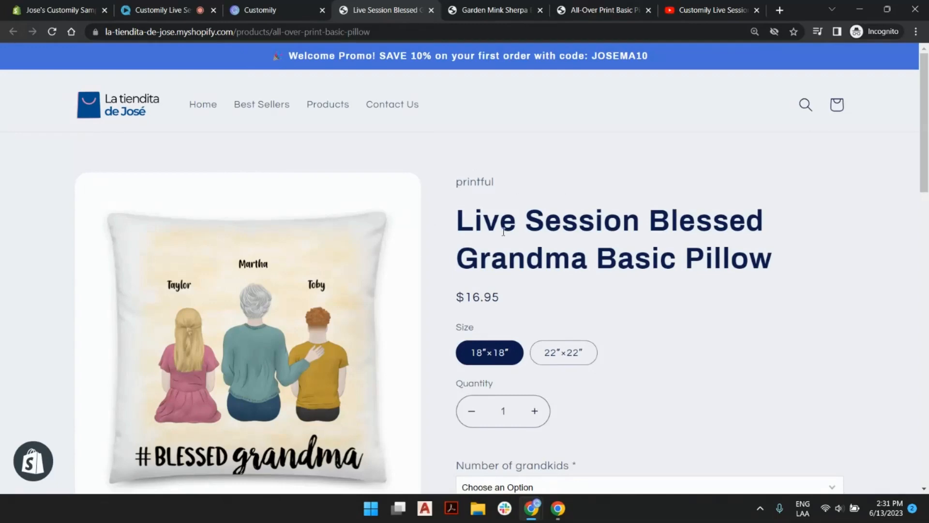
# Step: Check the vendor name on the published storefront page, then compare the two pillow sizes, leaving 22″×22″ selected
pyautogui.moveTo(498, 184); pyautogui.dragTo(460, 185)
pyautogui.scroll(-3, 537, 204)
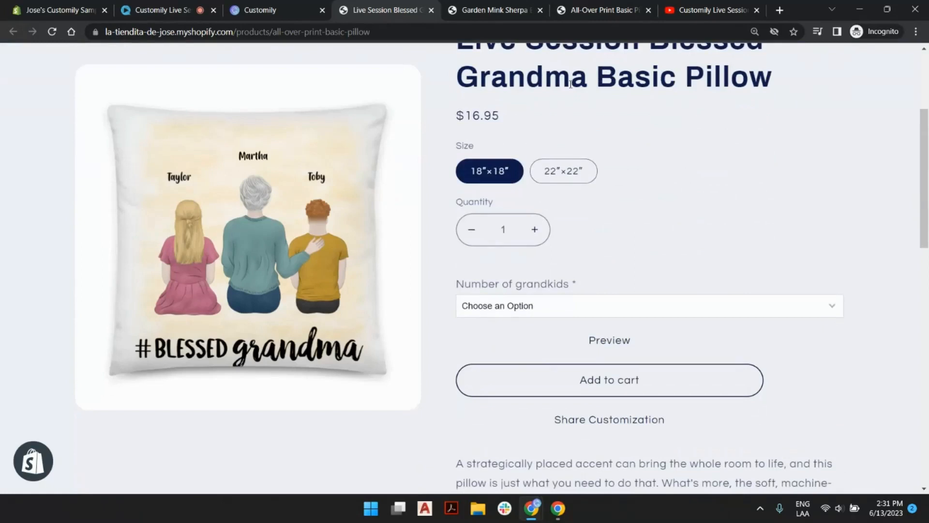
pyautogui.click(563, 171)
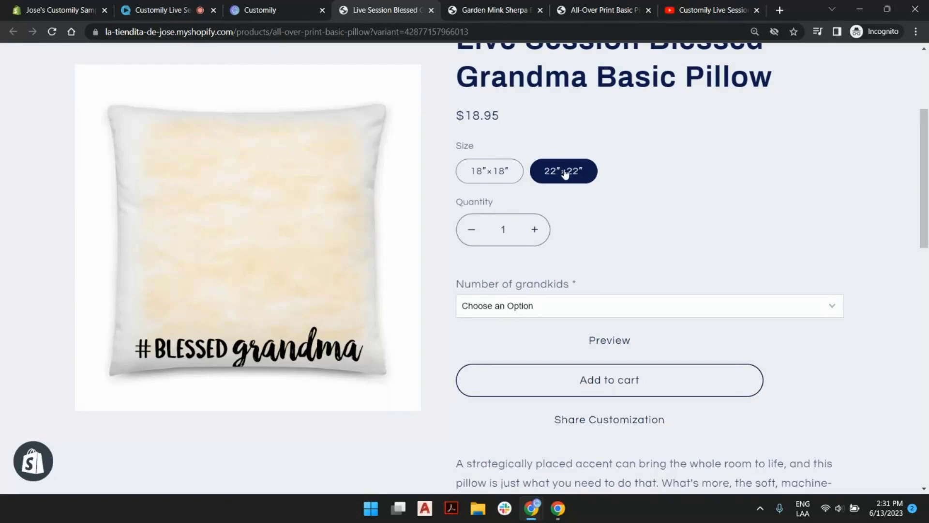
pyautogui.click(506, 171)
pyautogui.click(557, 173)
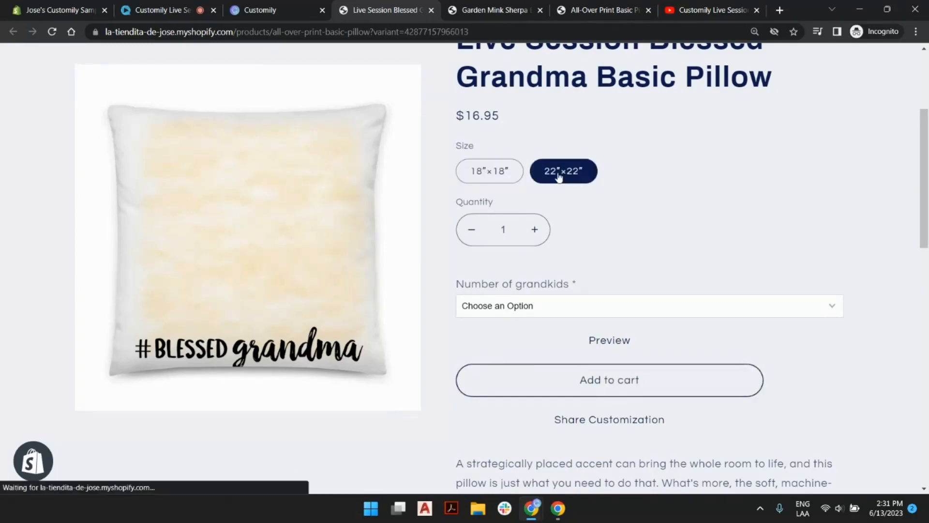
# Step: Choose 1 Grandkid as the number of grandkids on the pillow and set the grandkid gender to Girl
pyautogui.click(541, 307)
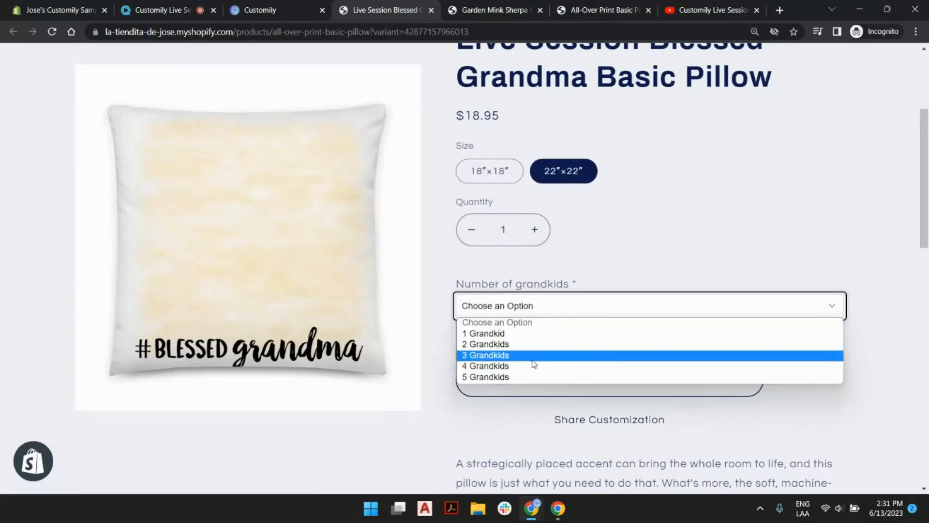
pyautogui.click(584, 301)
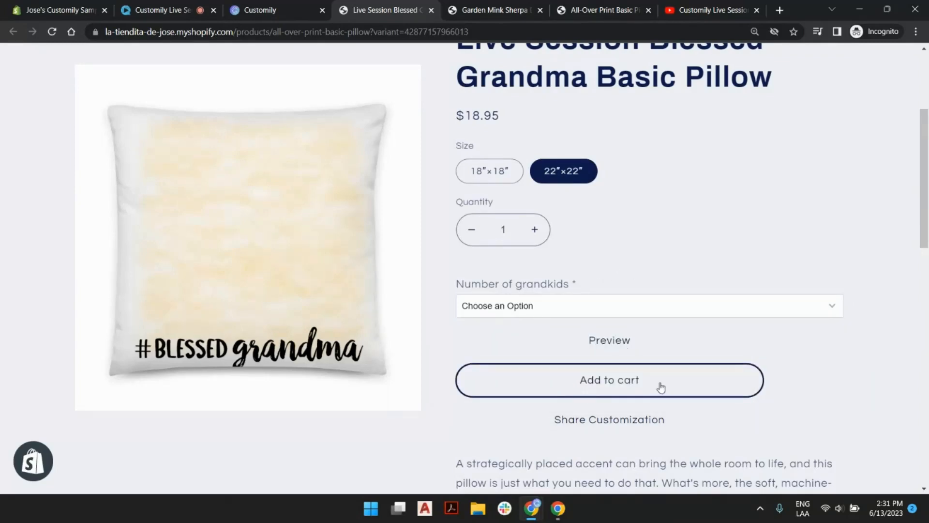
pyautogui.click(594, 314)
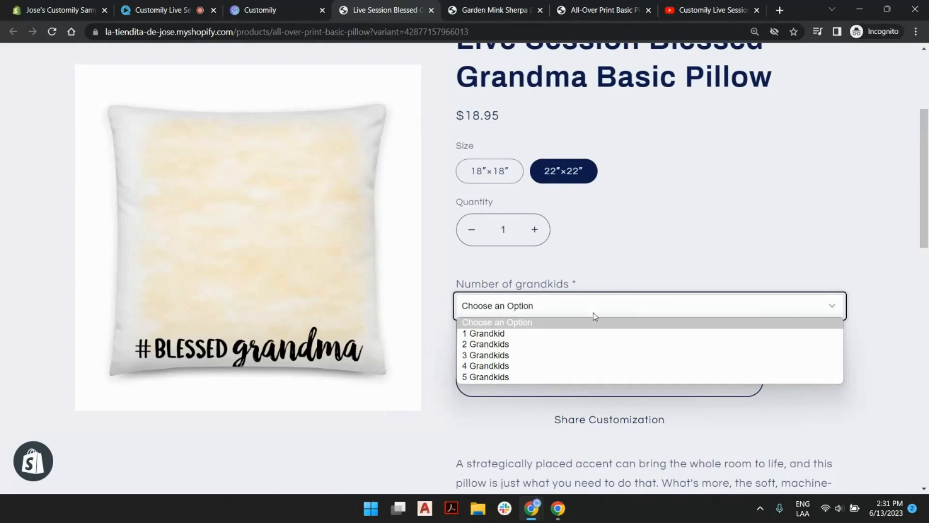
pyautogui.click(545, 334)
pyautogui.scroll(-3, 649, 238)
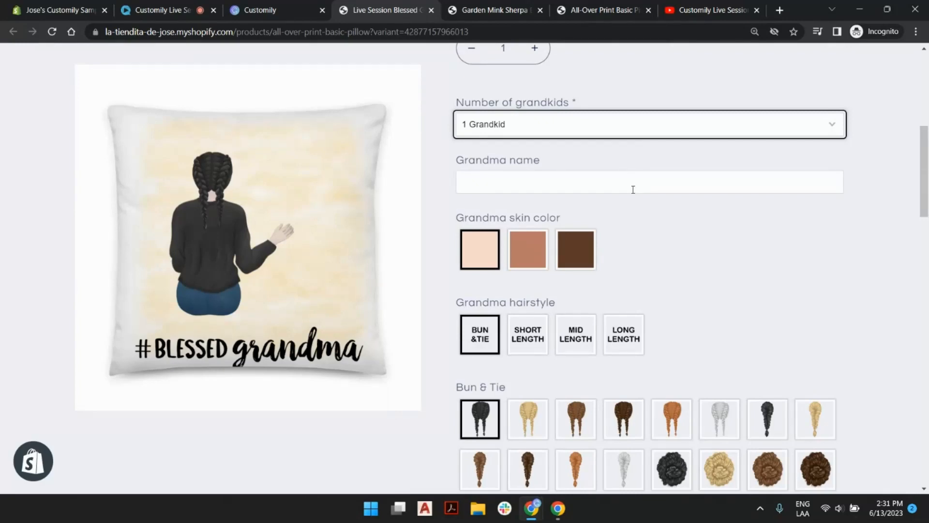
pyautogui.scroll(-10, 658, 186)
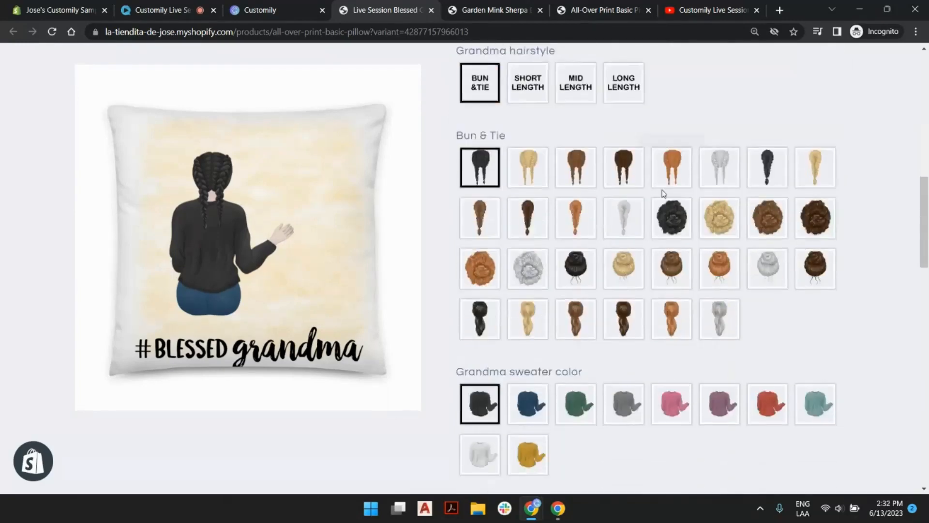
pyautogui.click(645, 145)
pyautogui.click(583, 168)
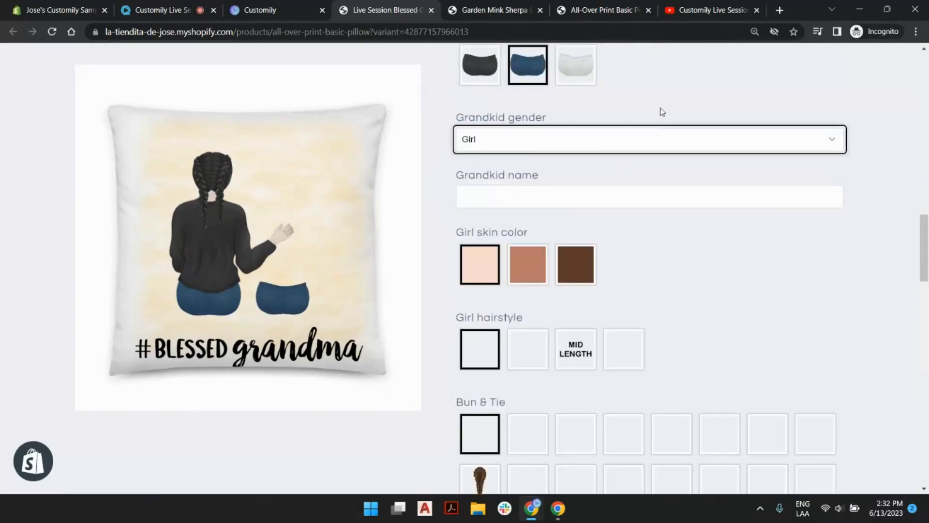
# Step: Examine the storefront product page from the vendor and title through the personalization options to the description, checking the live pillow preview
pyautogui.scroll(15, 686, 276)
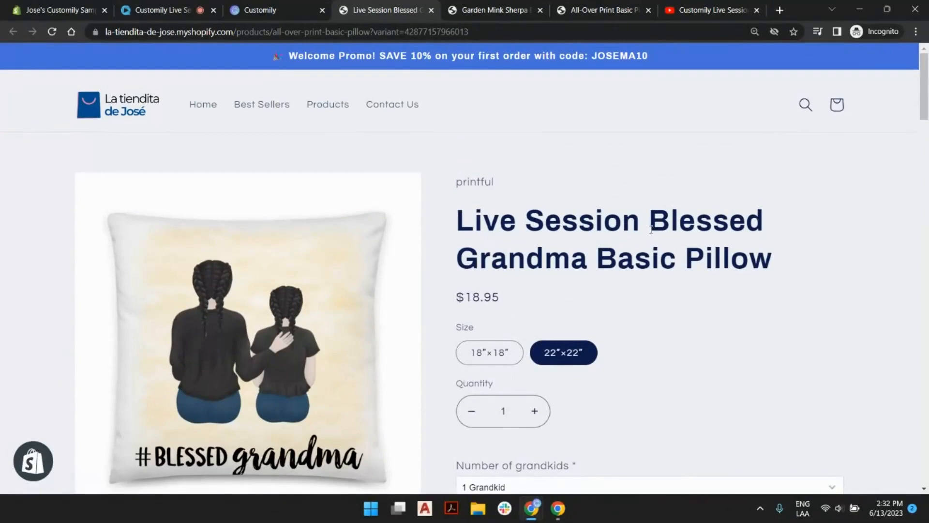
pyautogui.scroll(-4, 650, 230)
pyautogui.scroll(4, 651, 230)
pyautogui.scroll(-8, 702, 247)
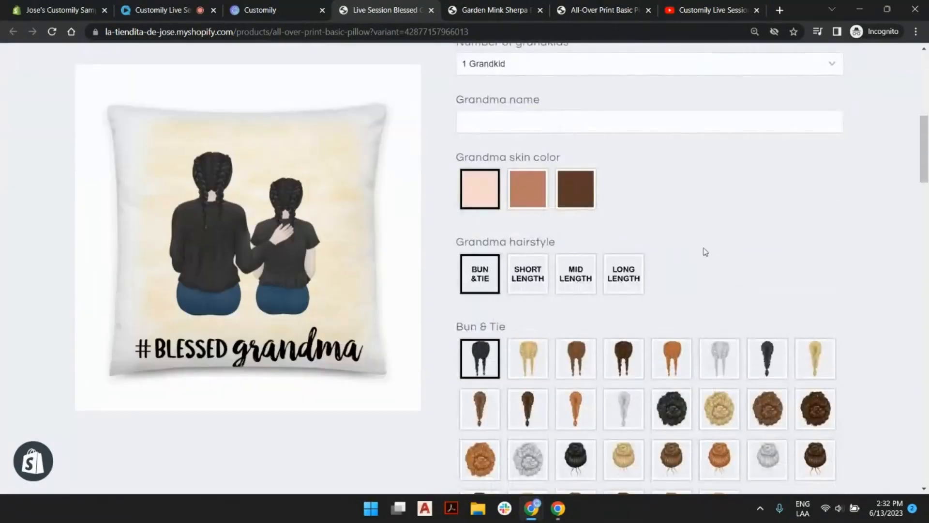
pyautogui.scroll(8, 719, 248)
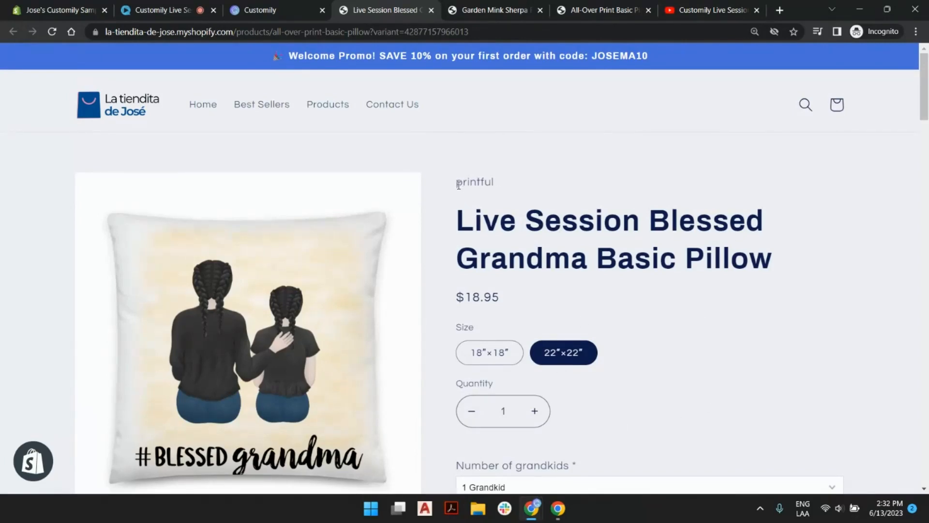
pyautogui.moveTo(459, 185); pyautogui.dragTo(558, 263)
pyautogui.click(632, 257)
pyautogui.scroll(-10, 635, 257)
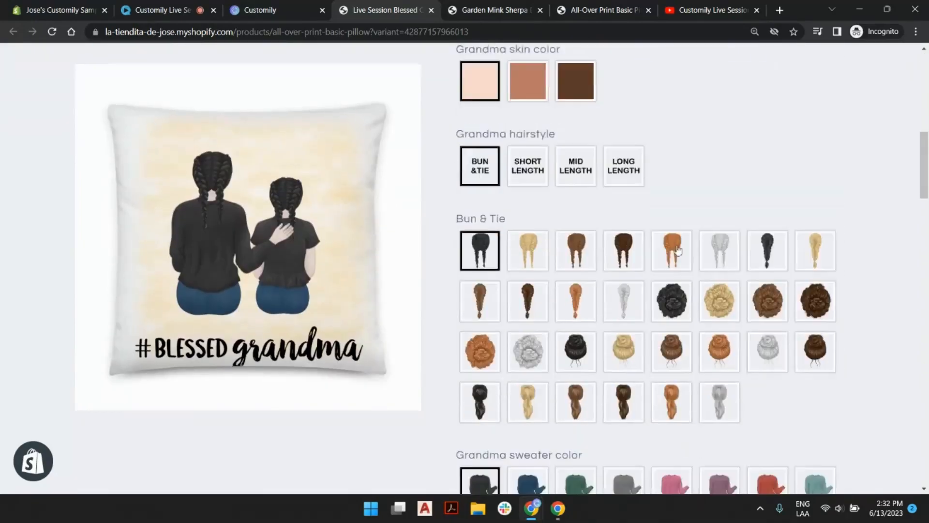
pyautogui.scroll(-20, 720, 253)
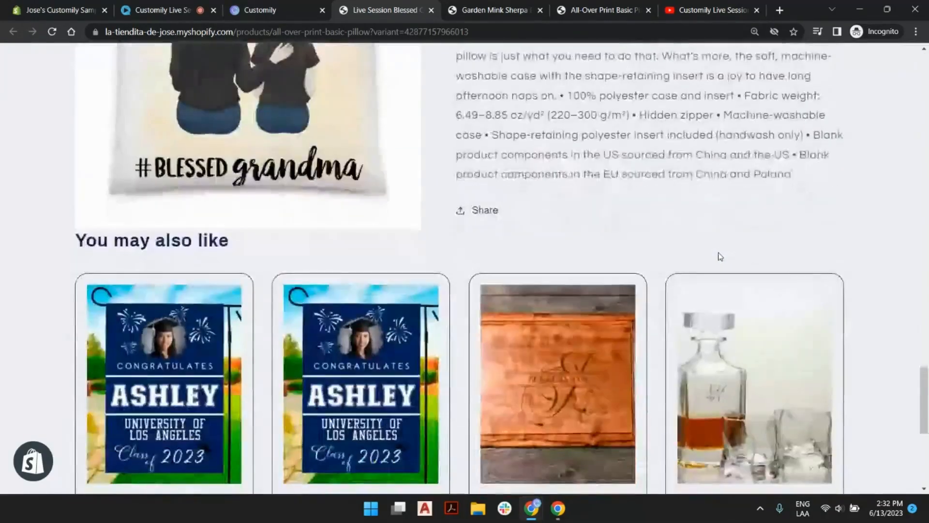
pyautogui.scroll(20, 678, 252)
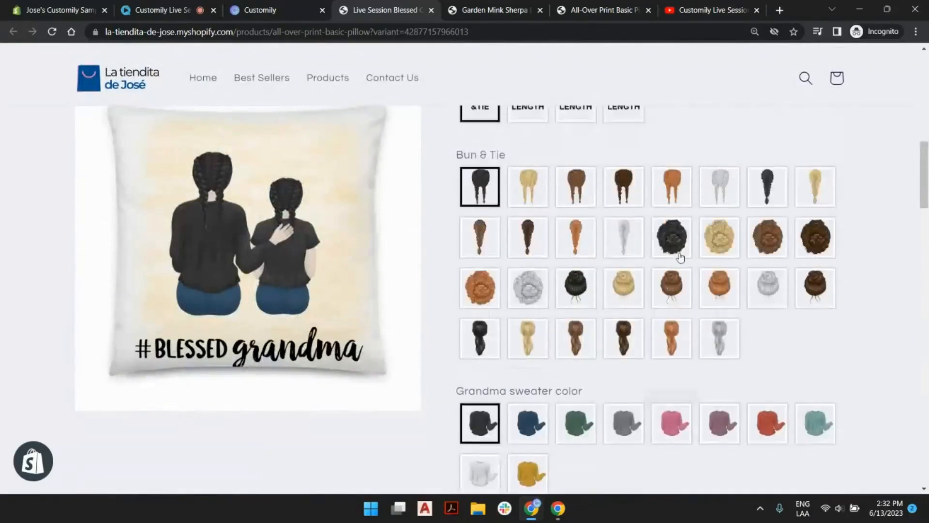
pyautogui.scroll(10, 680, 256)
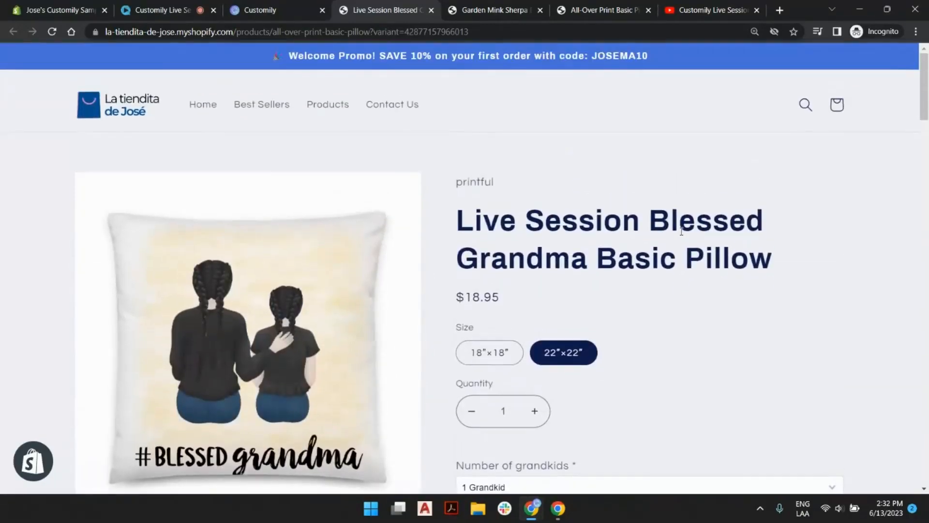
# Step: Switch to Customily and open the most recent All-Over Print Basic Pillow - Blessed grandma (Back - pencil) template for editing
pyautogui.click(266, 3)
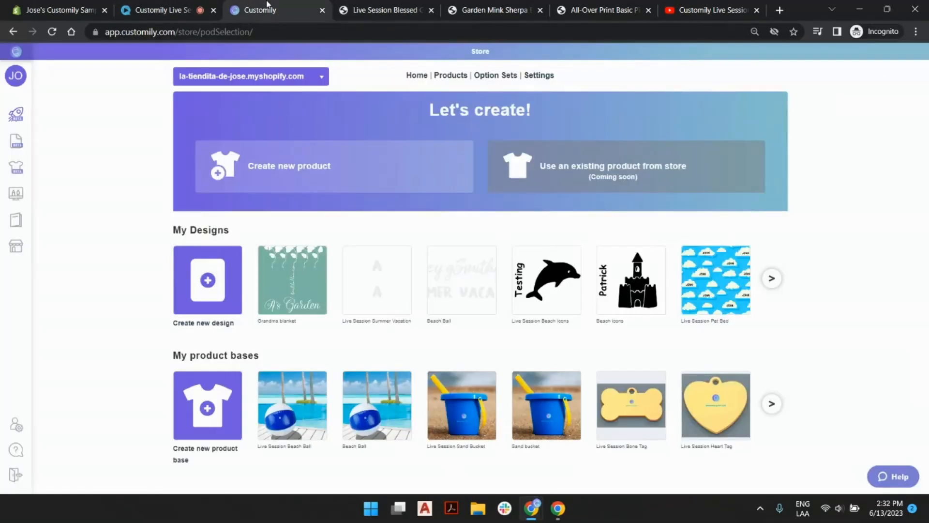
pyautogui.click(390, 9)
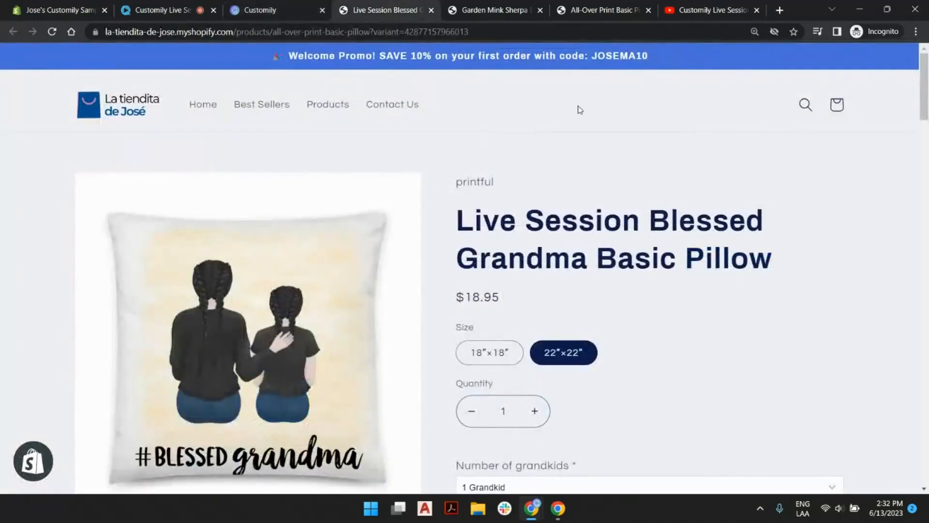
pyautogui.click(266, 7)
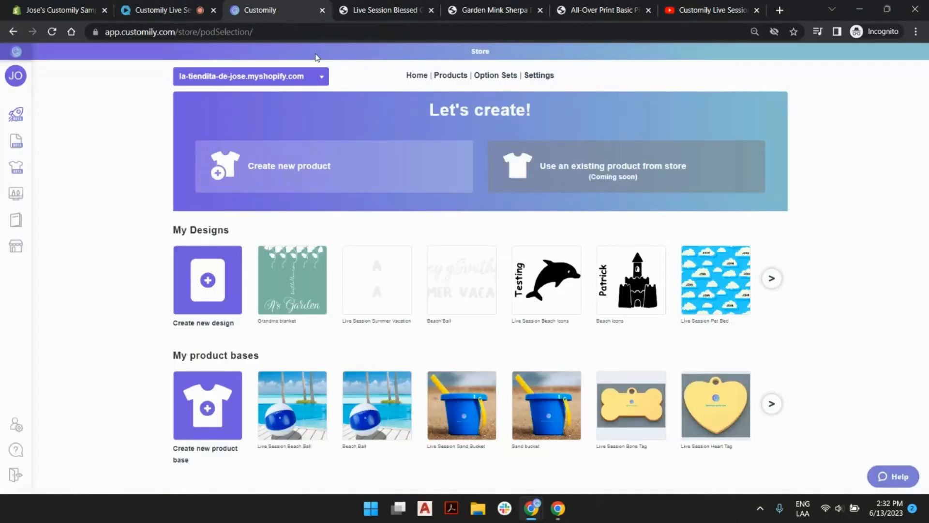
pyautogui.moveTo(34, 200)
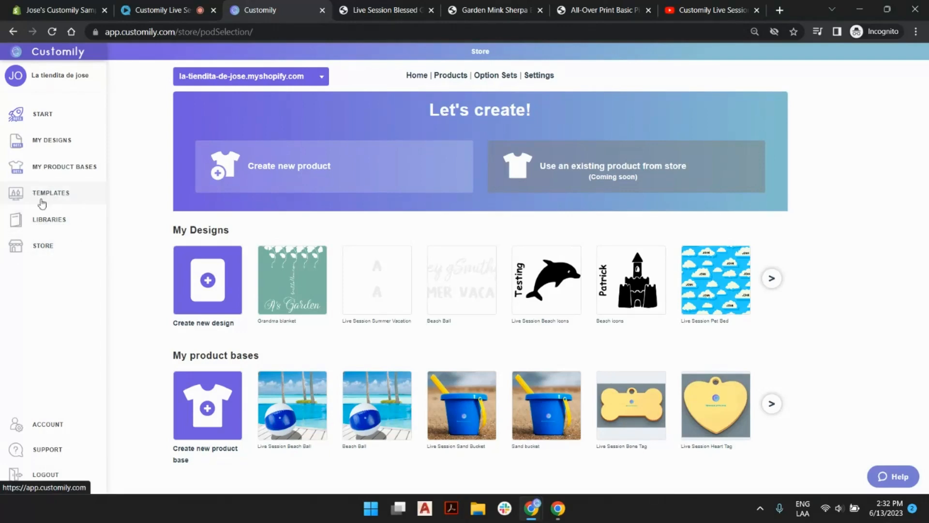
pyautogui.click(51, 196)
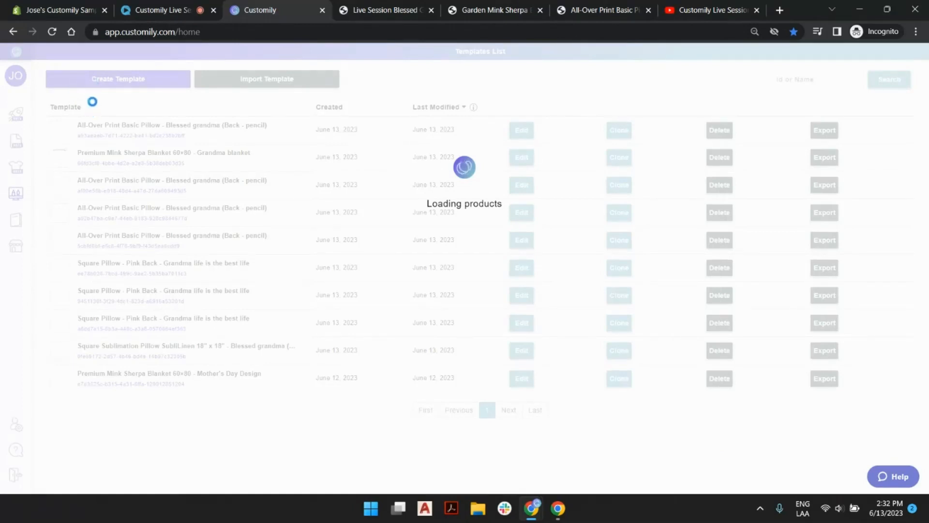
pyautogui.moveTo(79, 155)
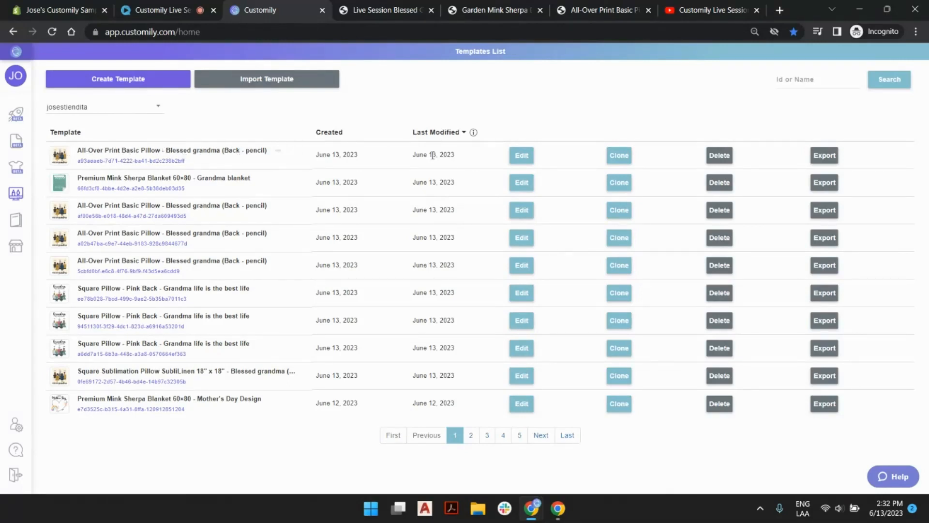
pyautogui.click(533, 156)
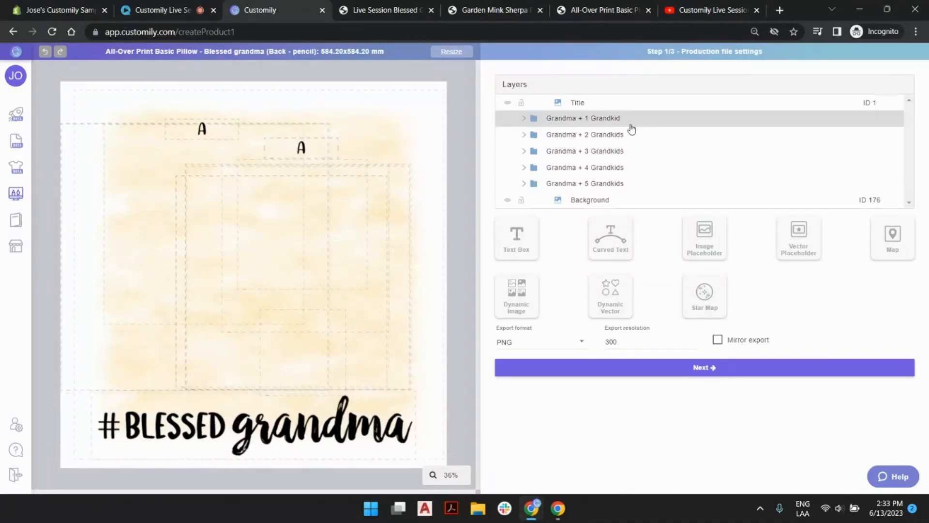
# Step: Compare the element placement in the Grandma + 1 Grandkid, 2 Grandkids and 3 Grandkids layouts
pyautogui.click(595, 121)
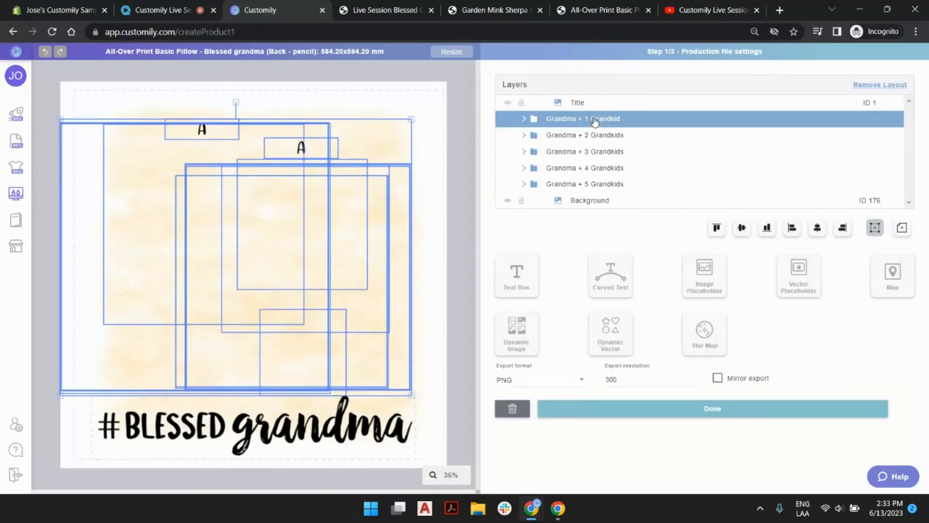
pyautogui.click(600, 137)
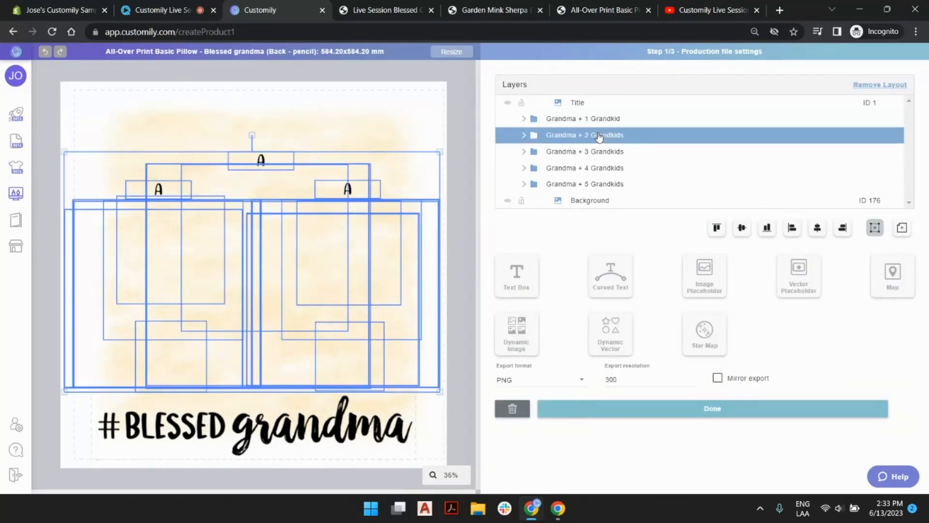
pyautogui.click(605, 154)
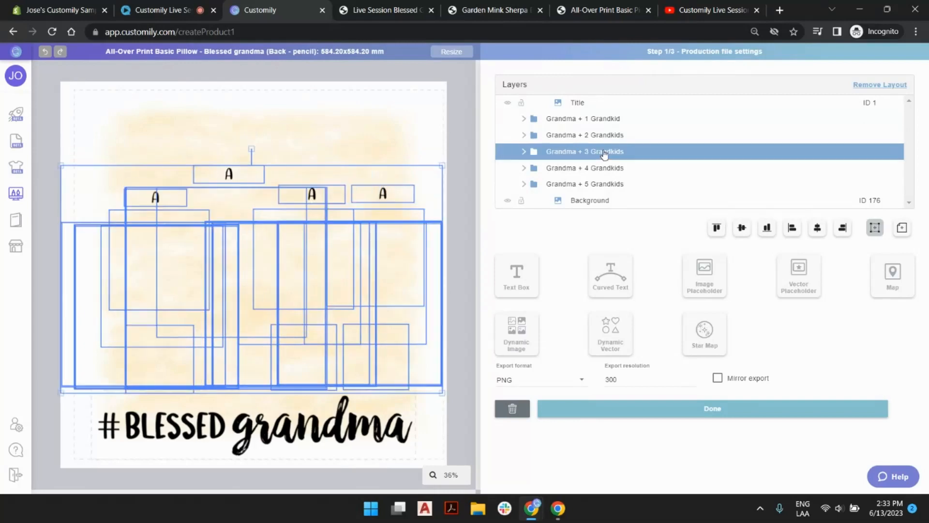
# Step: Expand the Grandma + 1 Grandkid layout and inspect its Grandma name and Grandma hairstyle layers
pyautogui.click(525, 121)
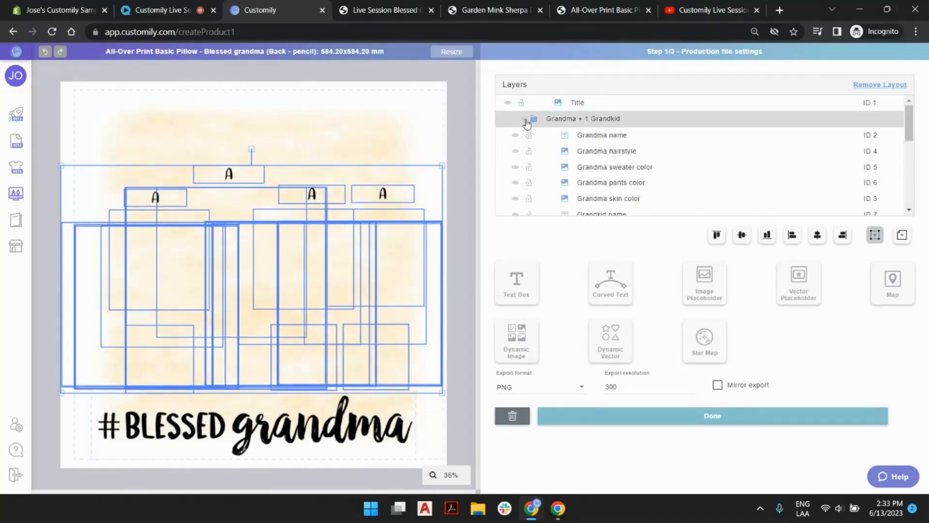
pyautogui.click(600, 138)
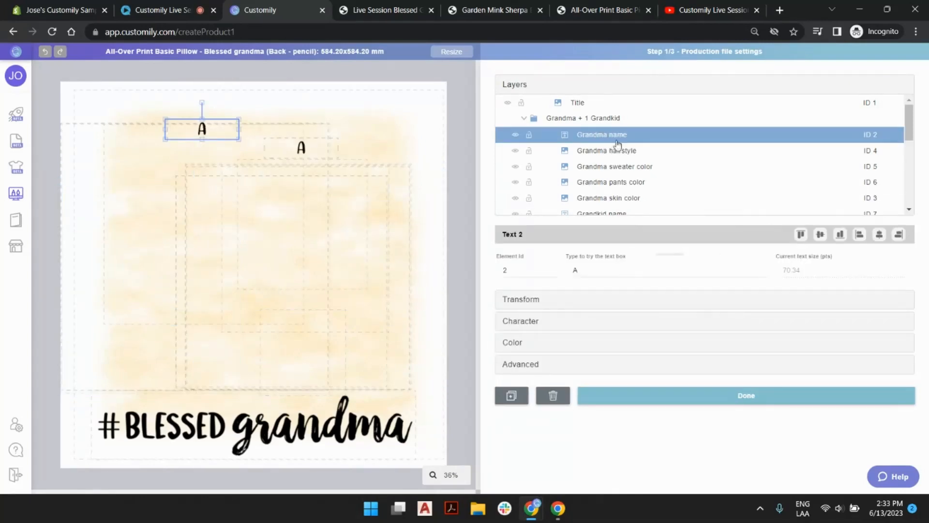
pyautogui.click(631, 152)
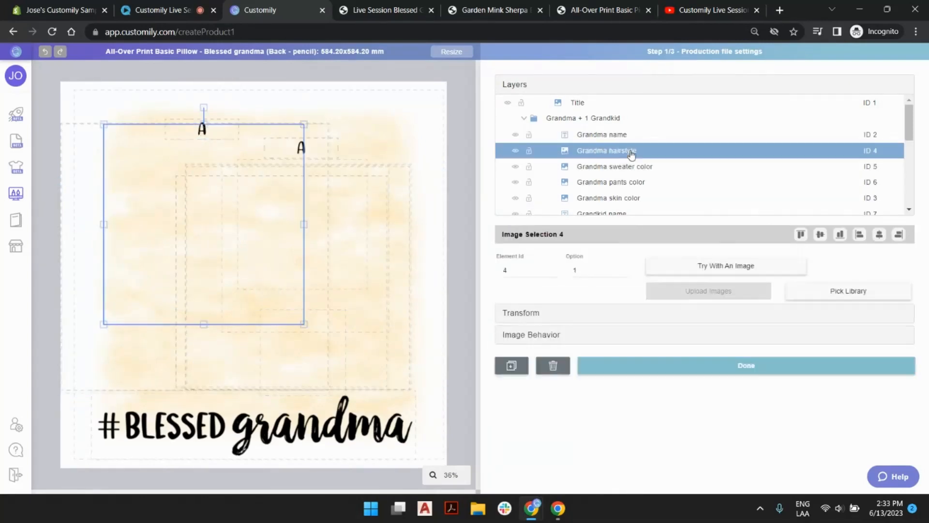
# Step: Try different image options on the Grandma hairstyle layer, ending with option 60, and deselect the layer
pyautogui.click(624, 269)
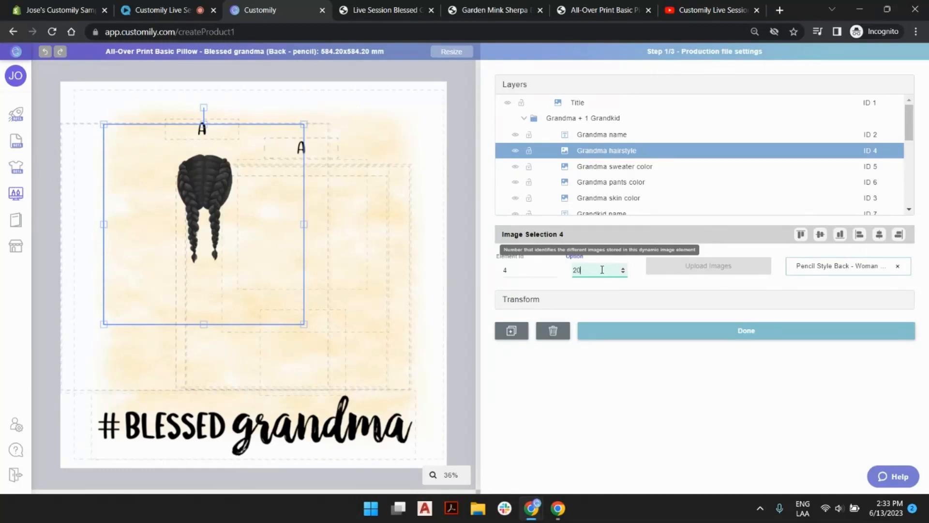
pyautogui.write('0')
pyautogui.moveTo(603, 270); pyautogui.dragTo(514, 260)
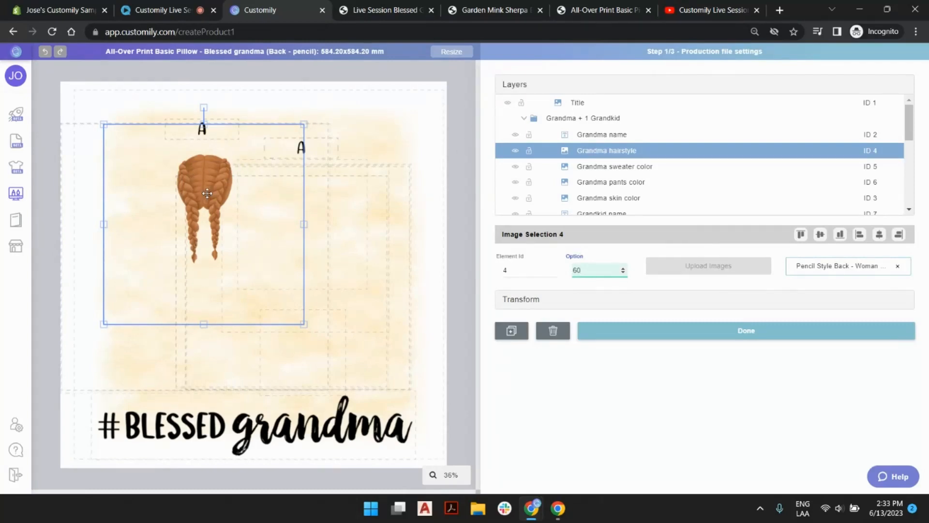
pyautogui.click(460, 91)
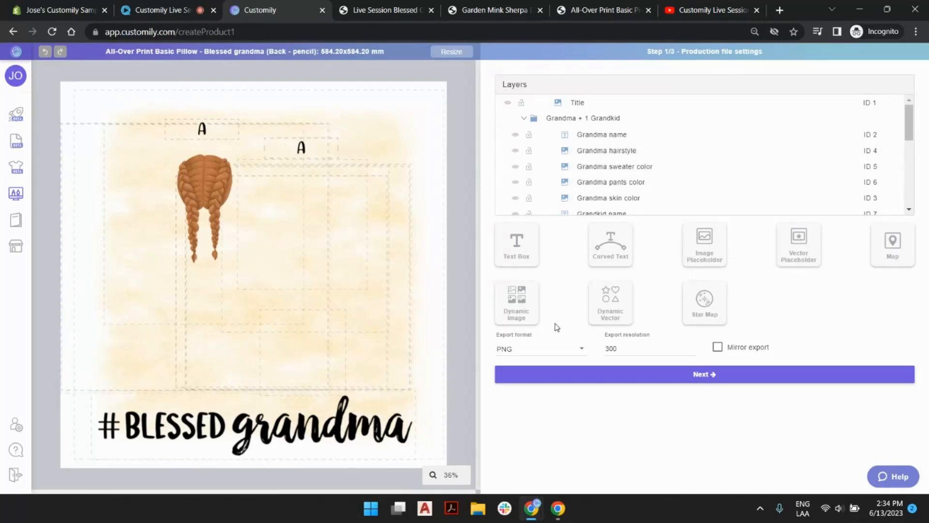
# Step: Check the available export formats, keep PNG for the production file, and continue to the preview settings
pyautogui.click(516, 357)
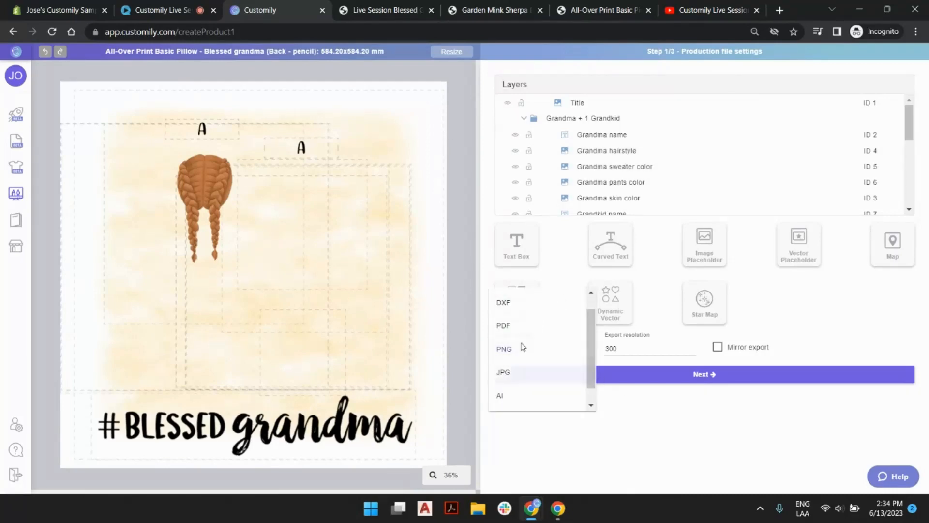
pyautogui.click(504, 347)
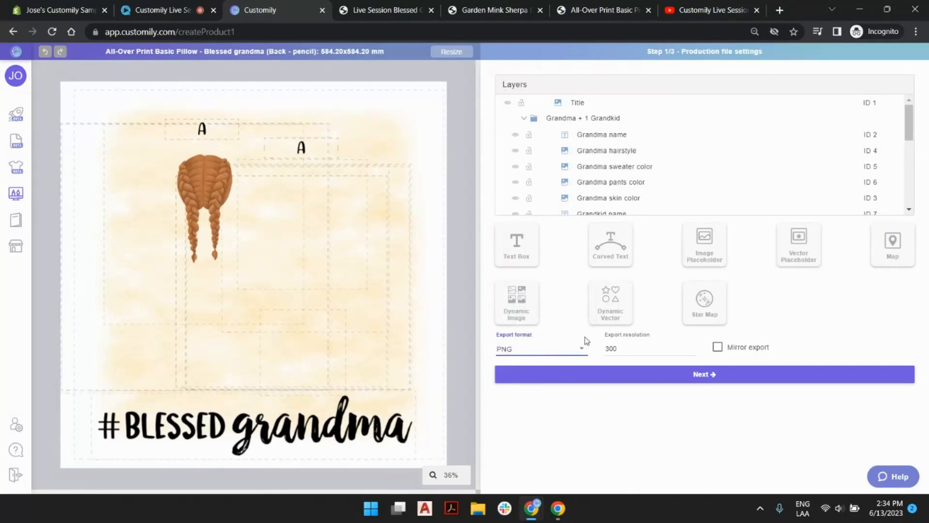
pyautogui.click(714, 378)
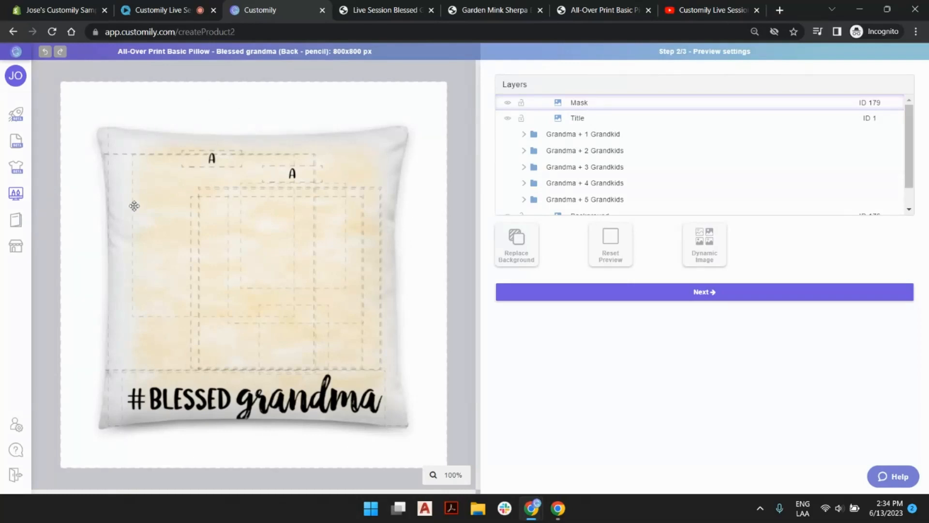
# Step: Continue to the template review and test the text "Nana" on the Grandma name layer
pyautogui.scroll(-1, 602, 176)
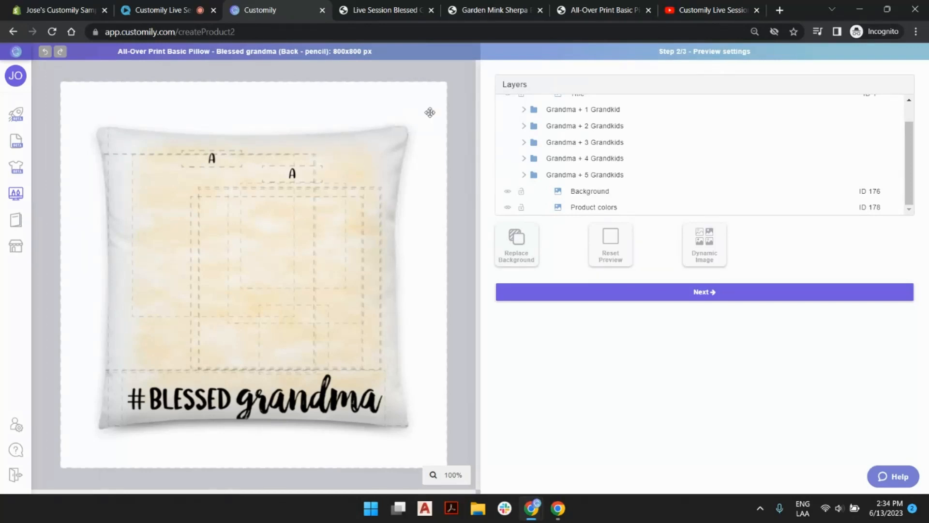
pyautogui.click(695, 300)
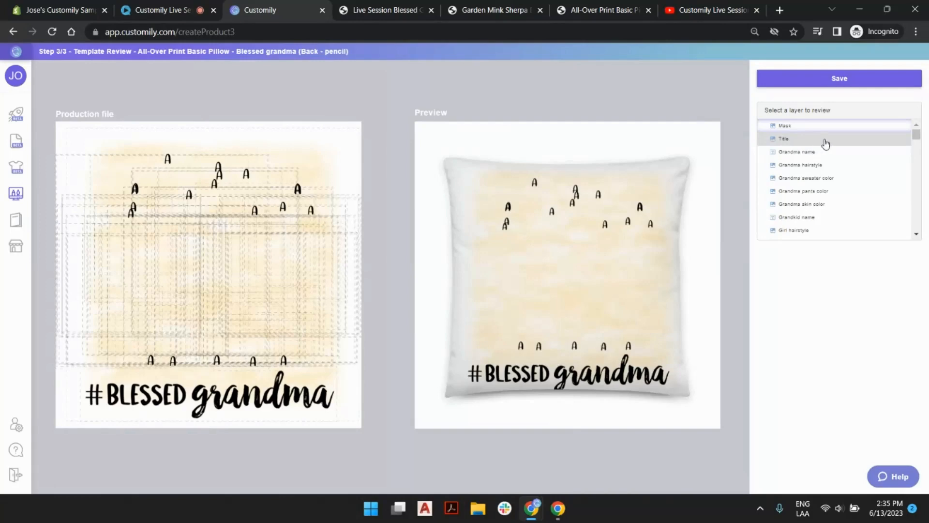
pyautogui.click(807, 155)
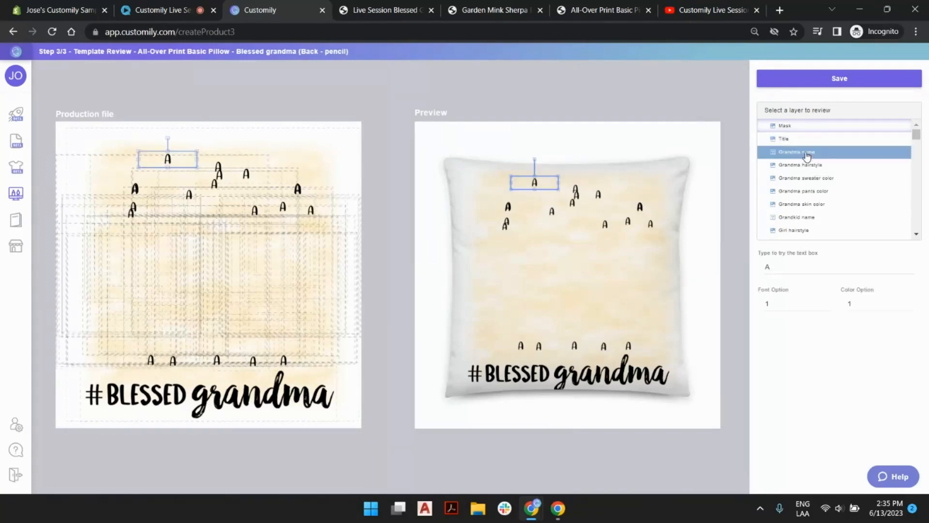
pyautogui.click(791, 267)
pyautogui.write('Nana')
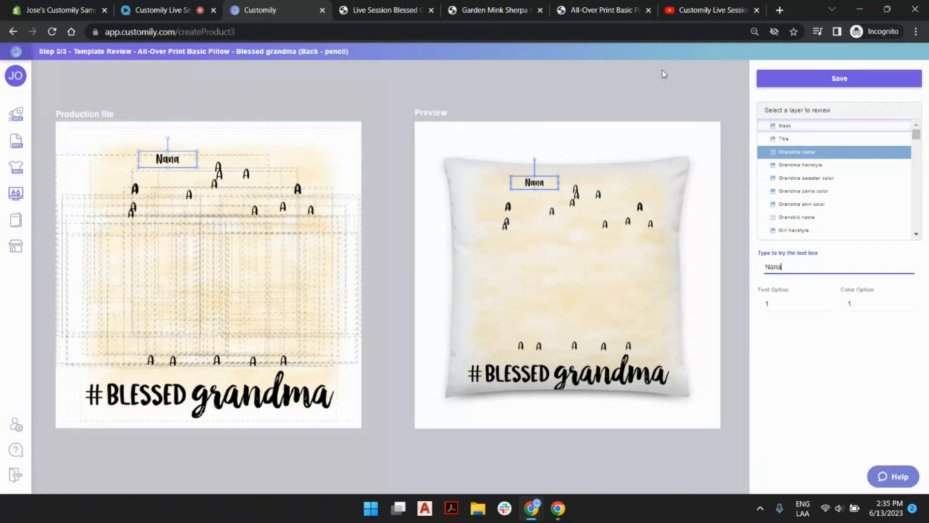
pyautogui.click(620, 80)
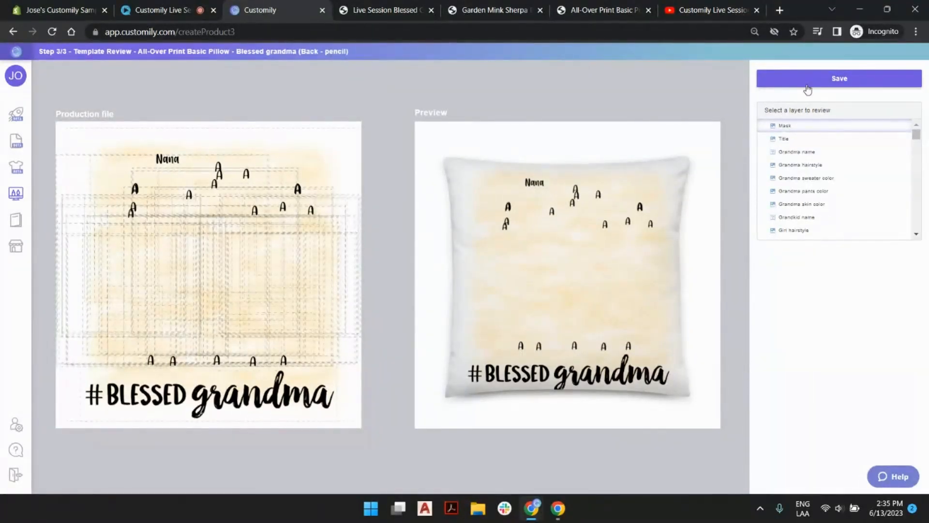
# Step: Leave the template without saving and view the last page of the store's option sets
pyautogui.moveTo(14, 228)
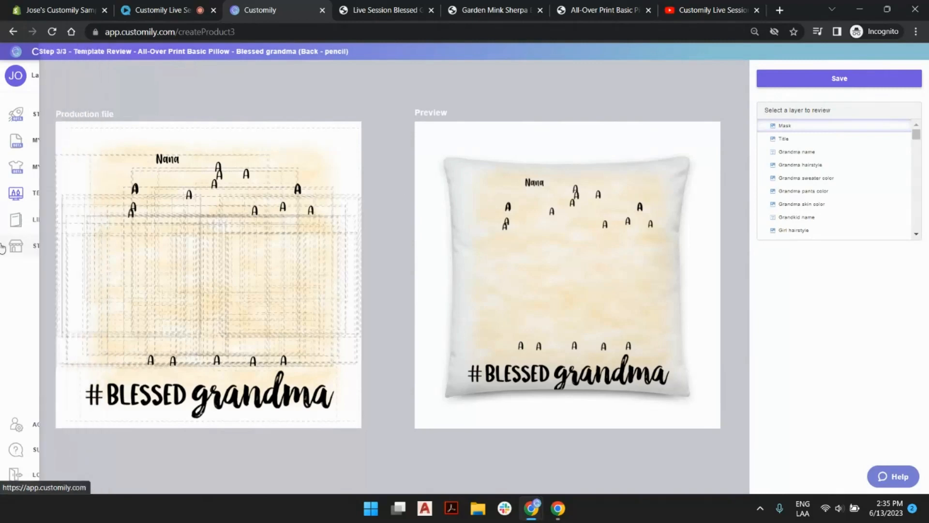
pyautogui.click(42, 248)
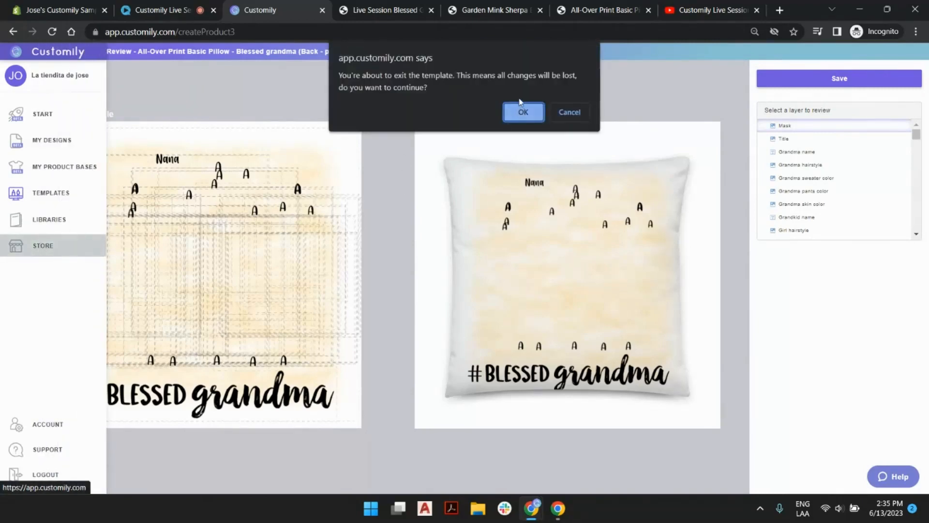
pyautogui.press('Return')
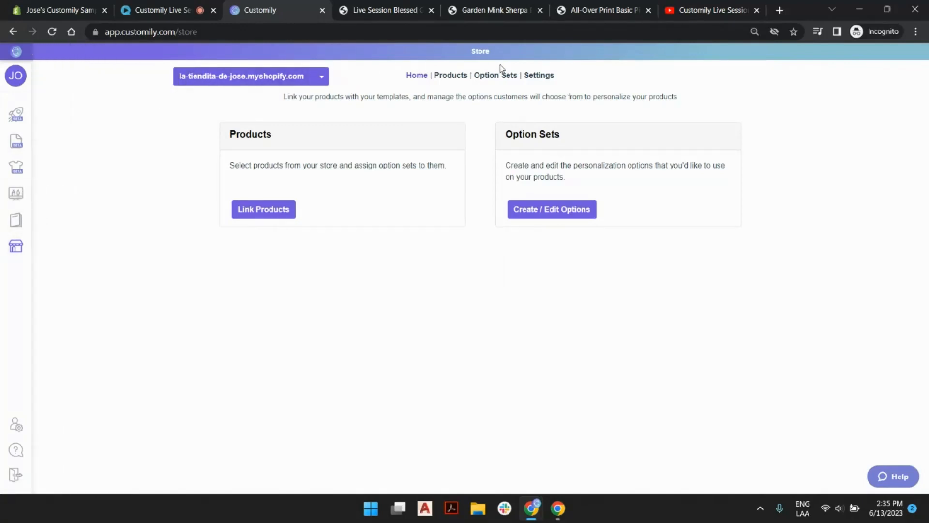
pyautogui.click(569, 213)
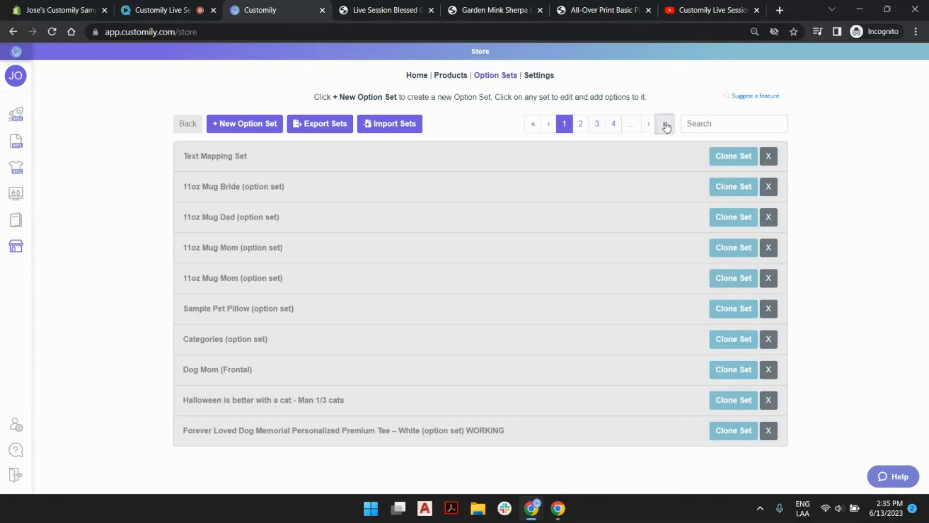
pyautogui.click(665, 124)
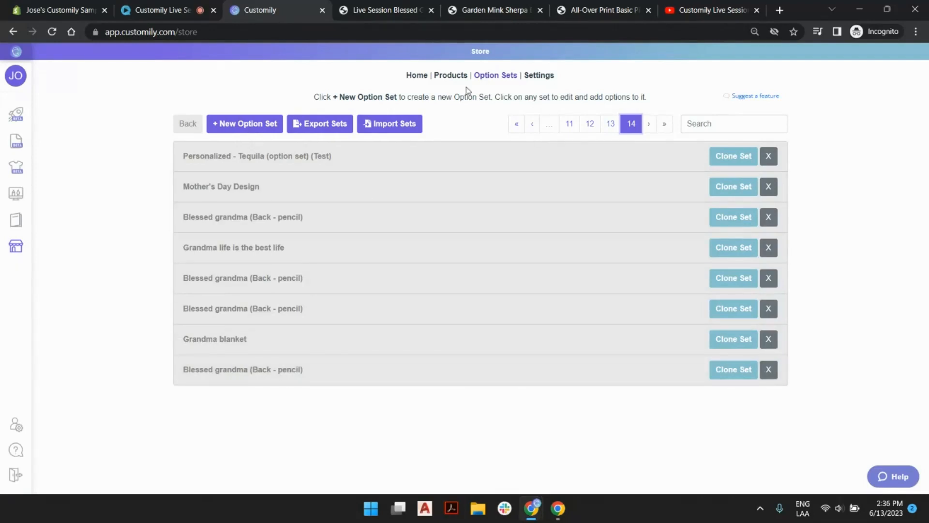
# Step: Sync the store's products, search for "live session blesse" and open the Live Session Blessed Grandma Basic Pillow
pyautogui.click(455, 76)
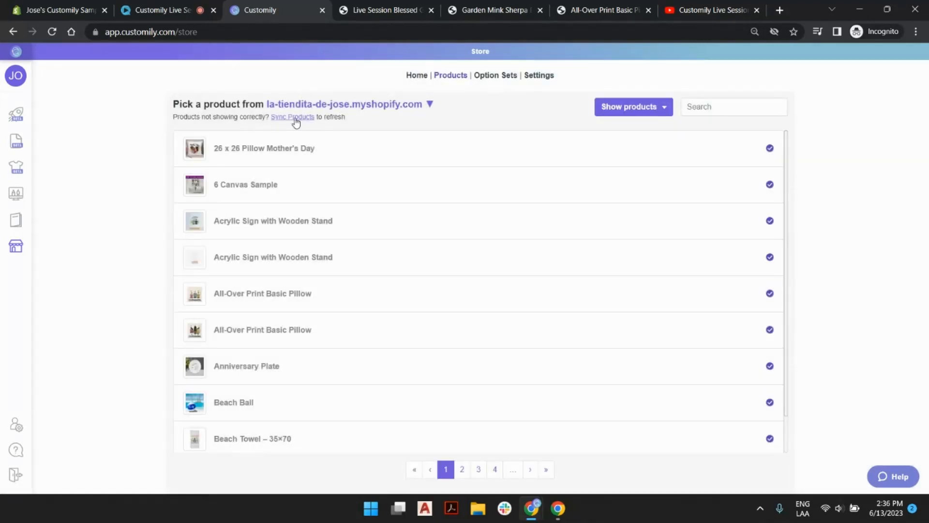
pyautogui.click(295, 118)
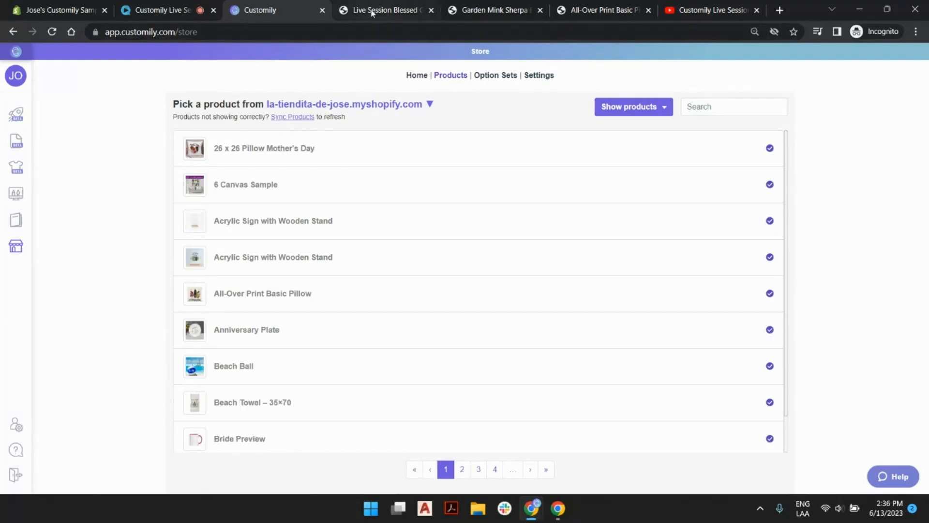
pyautogui.click(716, 107)
pyautogui.write('live session blesse')
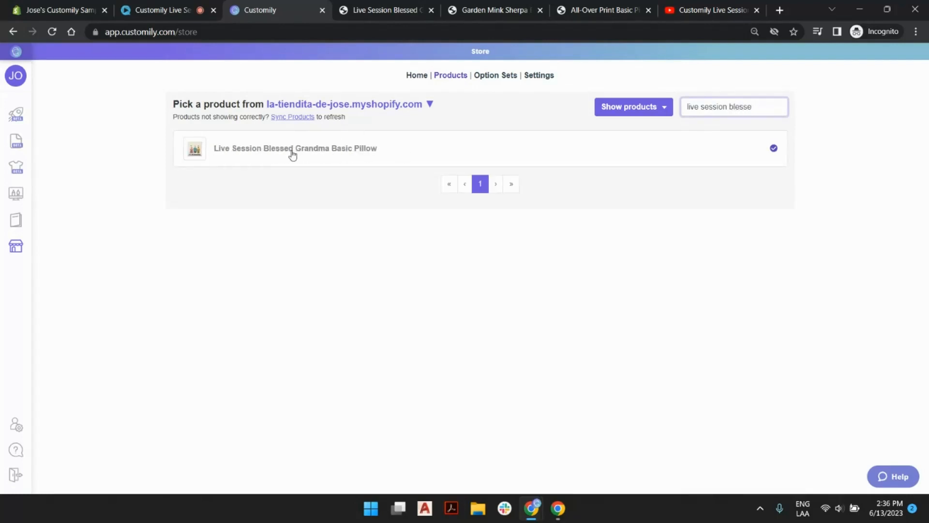
pyautogui.click(317, 154)
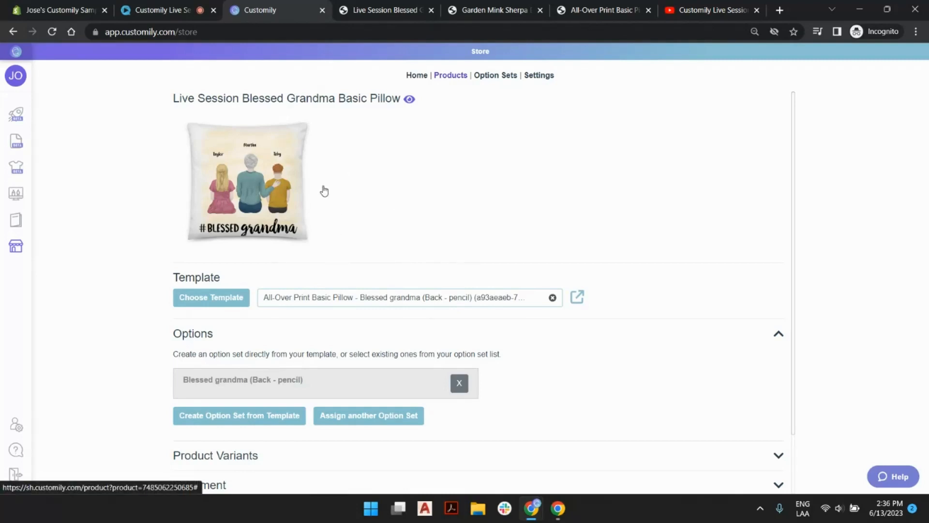
# Step: Open the image library "Pencil Style Back - Woman all clothes (right hug) (Imported)" from the last page of image libraries
pyautogui.click(18, 219)
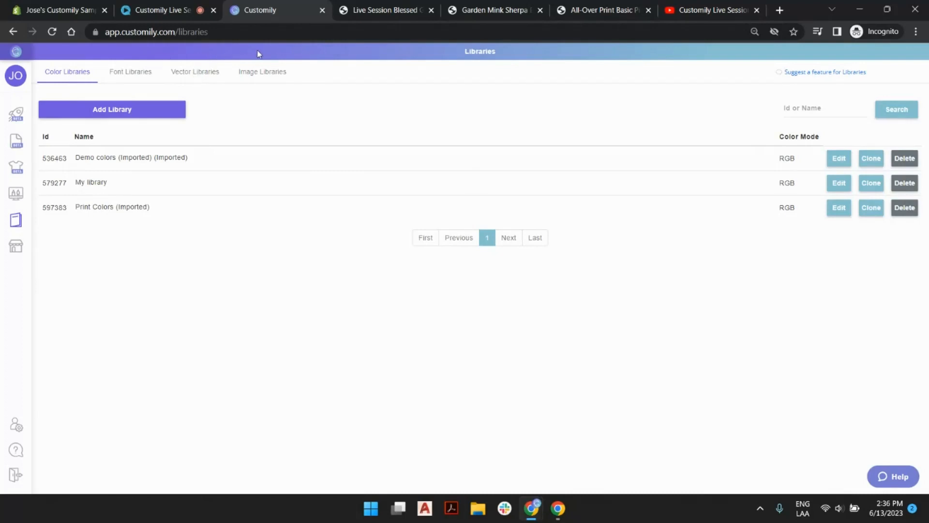
pyautogui.click(269, 73)
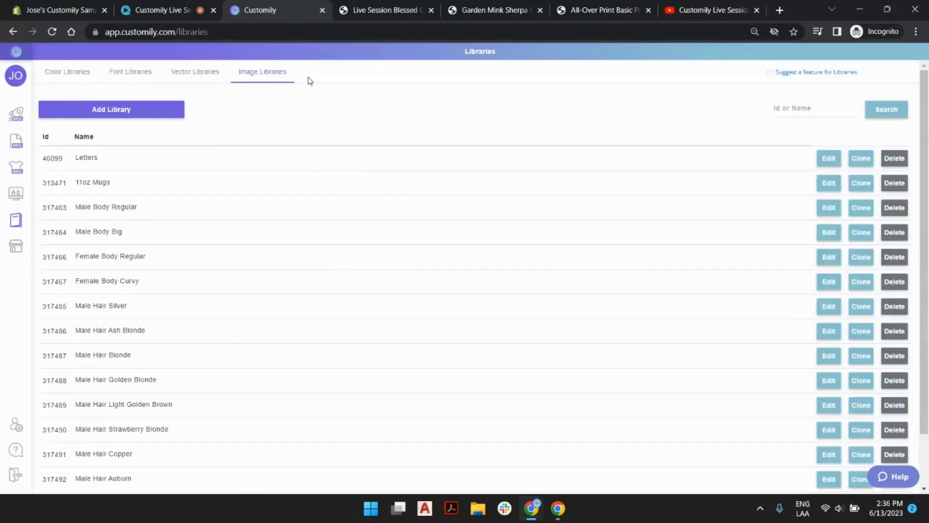
pyautogui.scroll(-2, 435, 170)
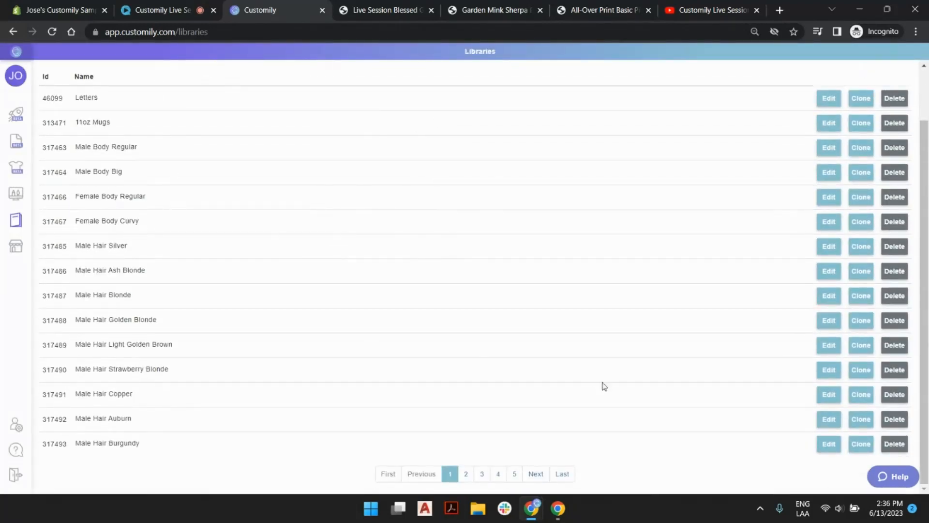
pyautogui.click(570, 475)
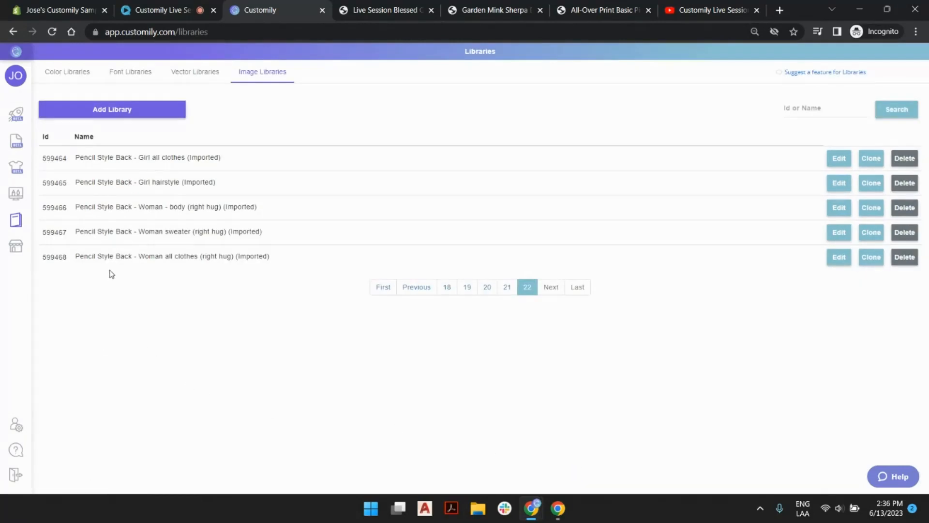
pyautogui.moveTo(83, 255)
pyautogui.click(840, 257)
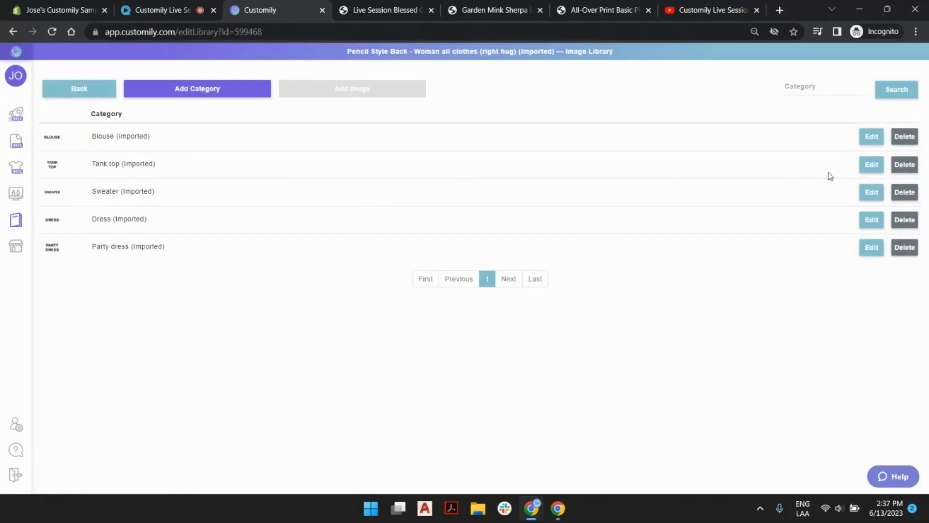
# Step: Inspect the Blouse - Black and Shirt - Pink images in the Blouse (Imported) category without updating them
pyautogui.click(875, 138)
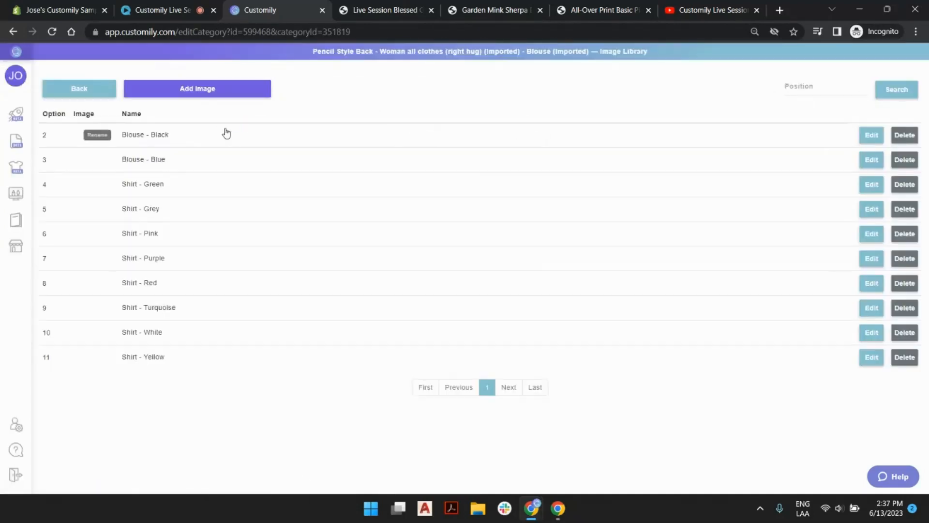
pyautogui.click(861, 141)
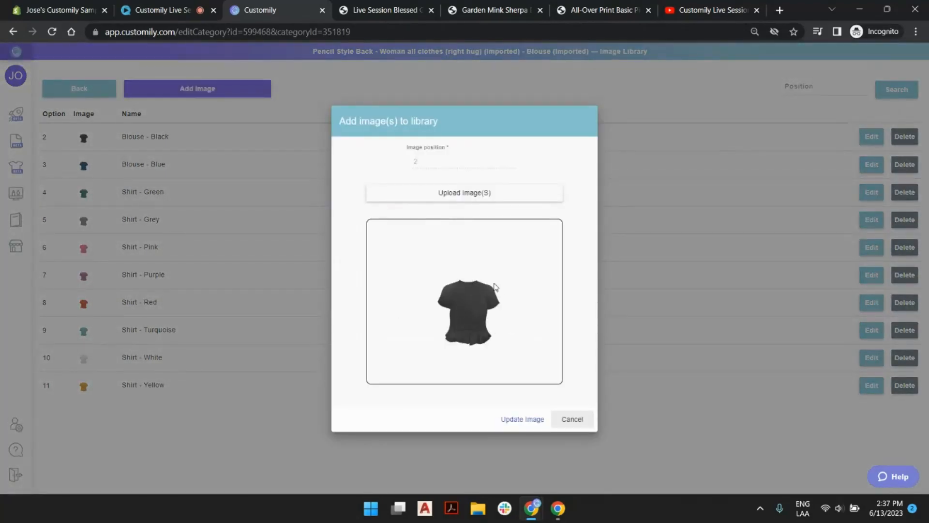
pyautogui.click(588, 426)
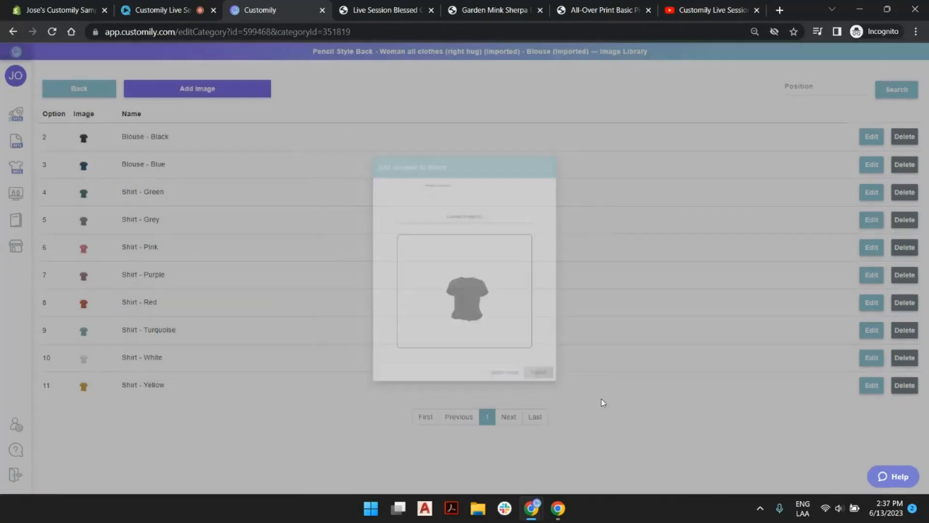
pyautogui.click(872, 248)
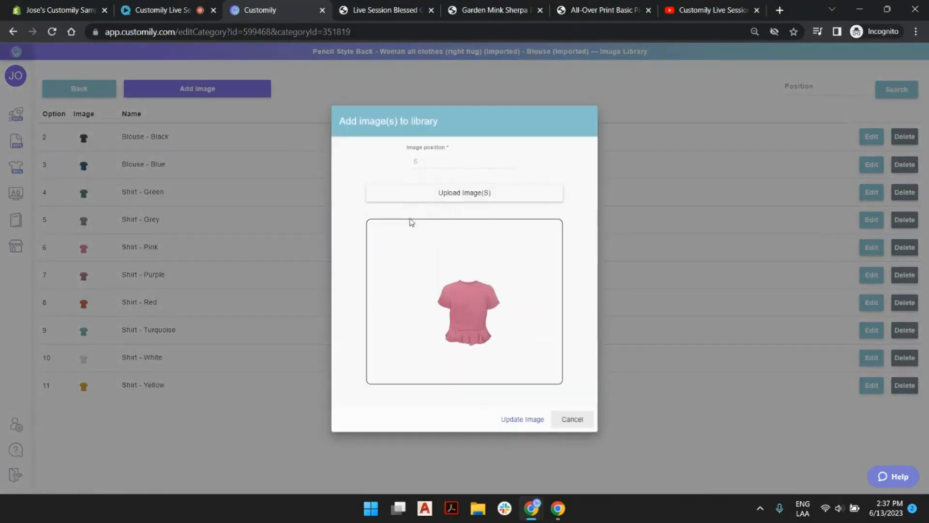
pyautogui.click(581, 420)
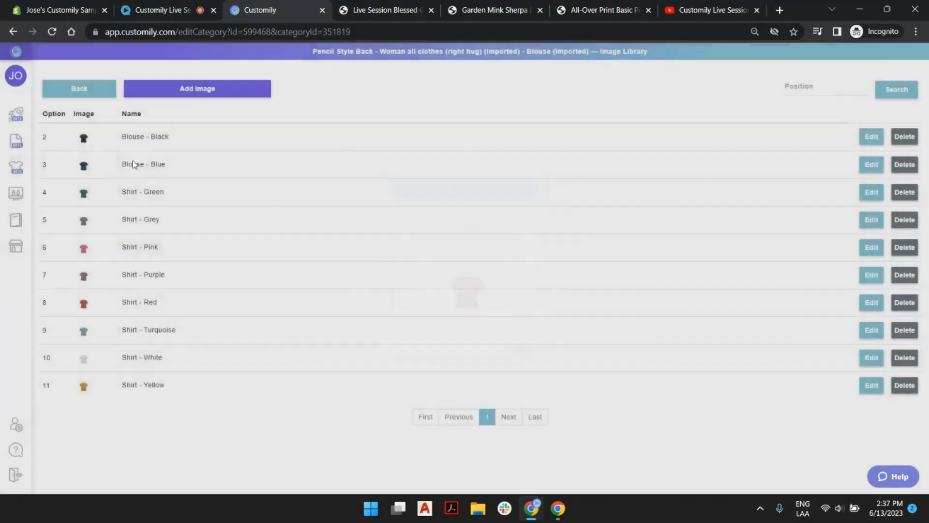
# Step: Return to the start page and begin a new product with CustomCat as the provider
pyautogui.moveTo(61, 216)
pyautogui.click(45, 117)
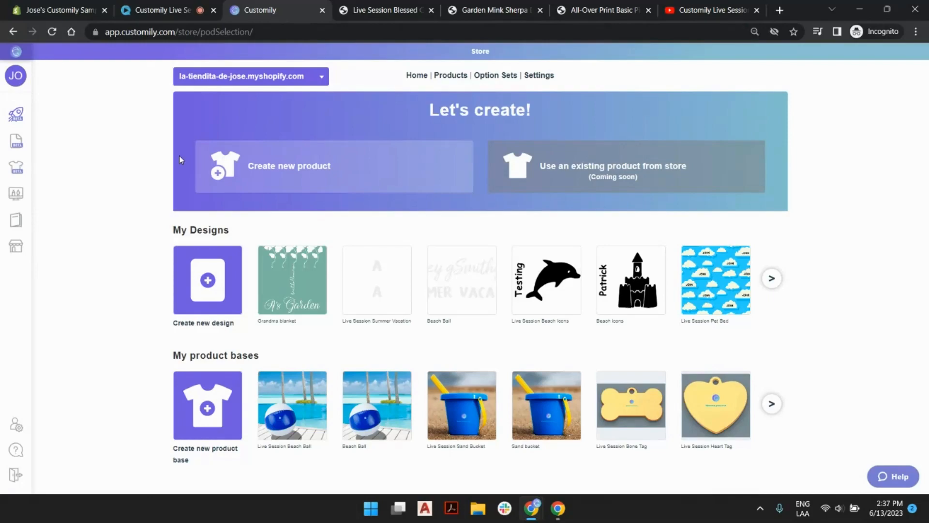
pyautogui.click(373, 10)
pyautogui.click(355, 167)
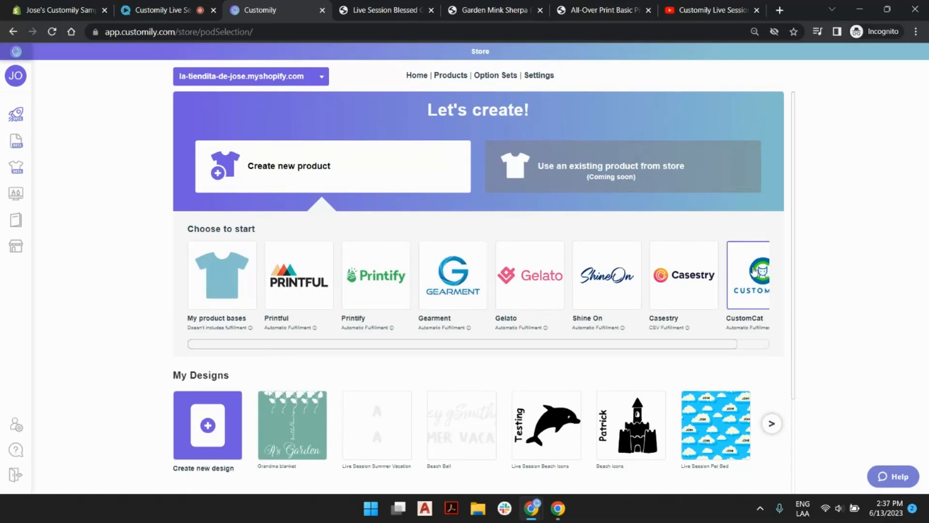
pyautogui.click(754, 272)
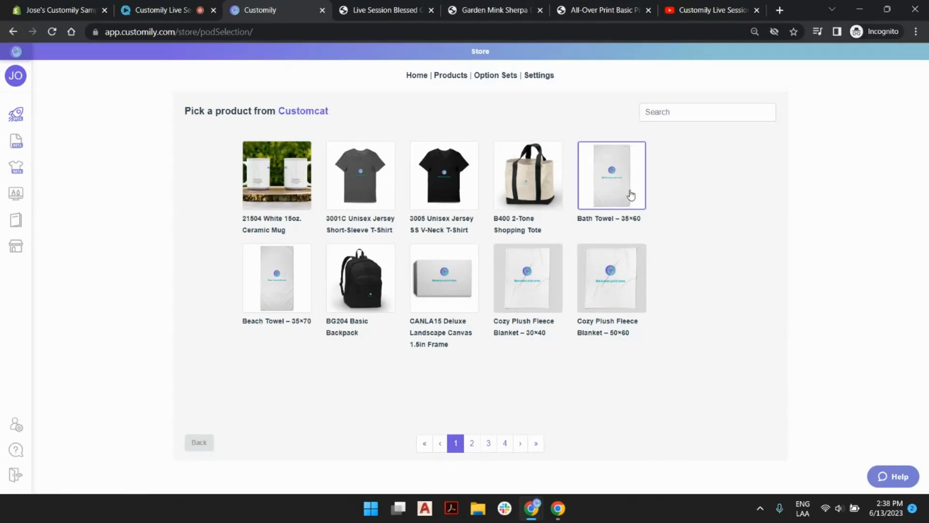
# Step: Choose the Premium Mink Sherpa Blanket 60×80 in White with the Front print area and continue to the design choice
pyautogui.click(472, 443)
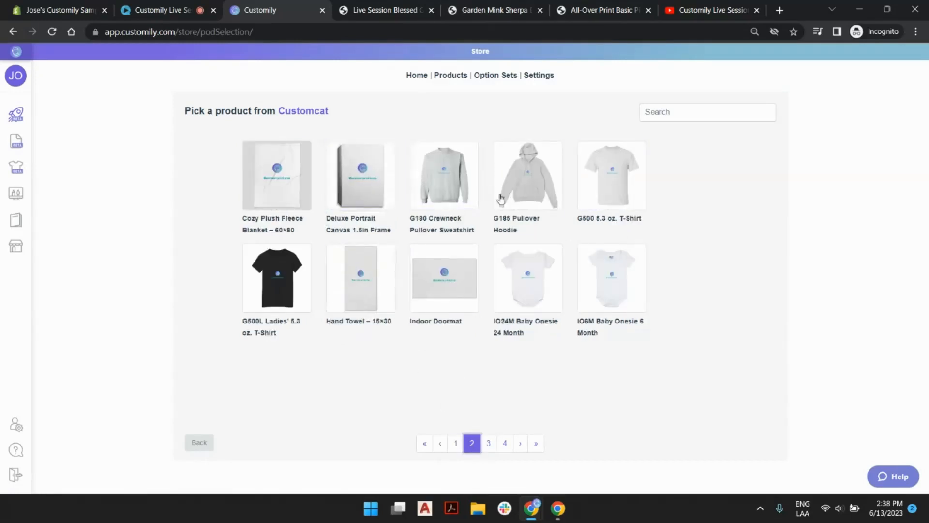
pyautogui.click(491, 447)
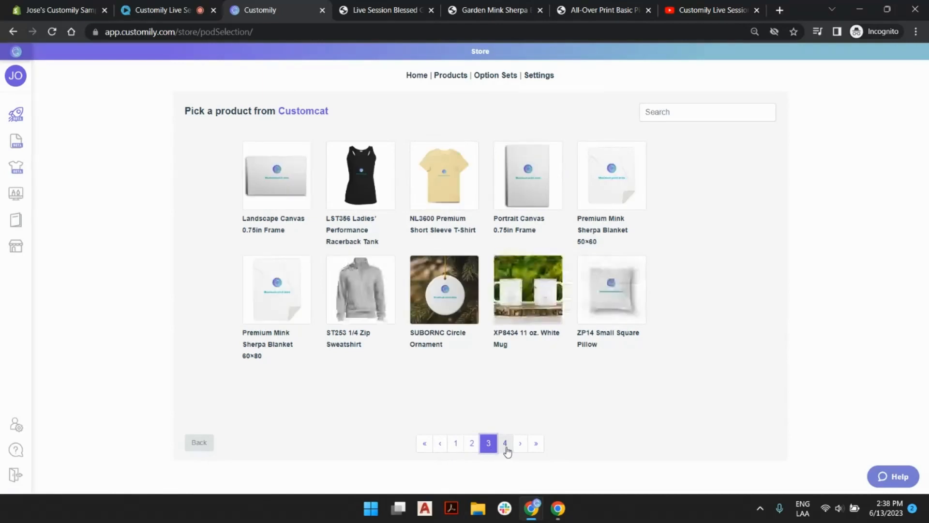
pyautogui.click(285, 292)
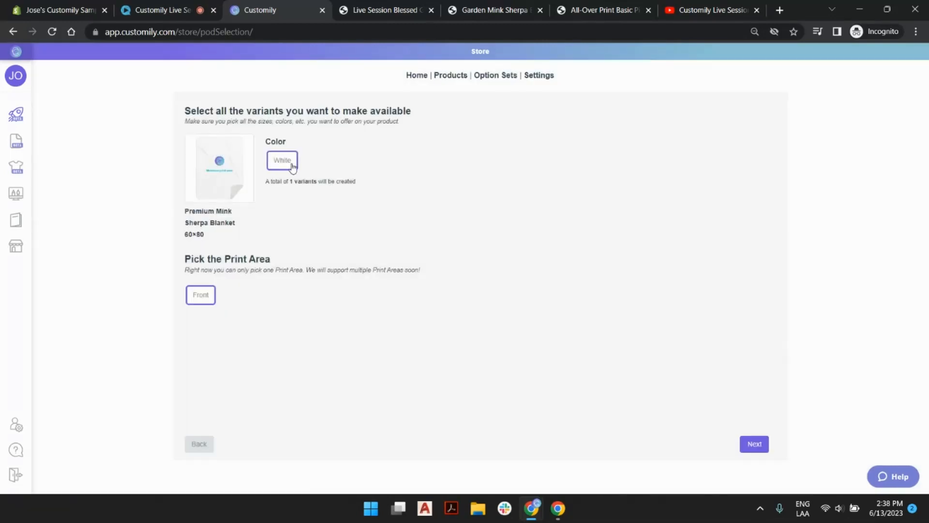
pyautogui.click(291, 164)
pyautogui.click(756, 445)
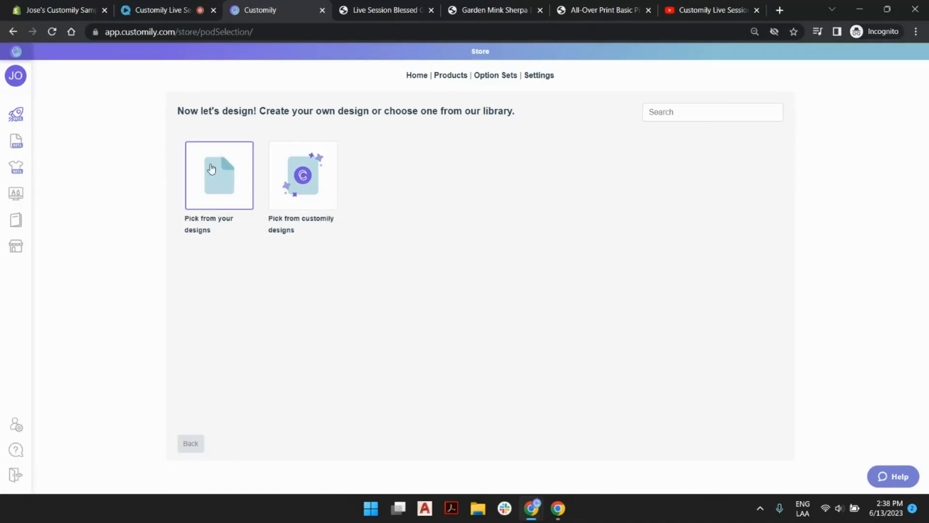
# Step: Open the start page in a second browser tab, place it beside the product creation tab and switch to it
pyautogui.middleClick(19, 114)
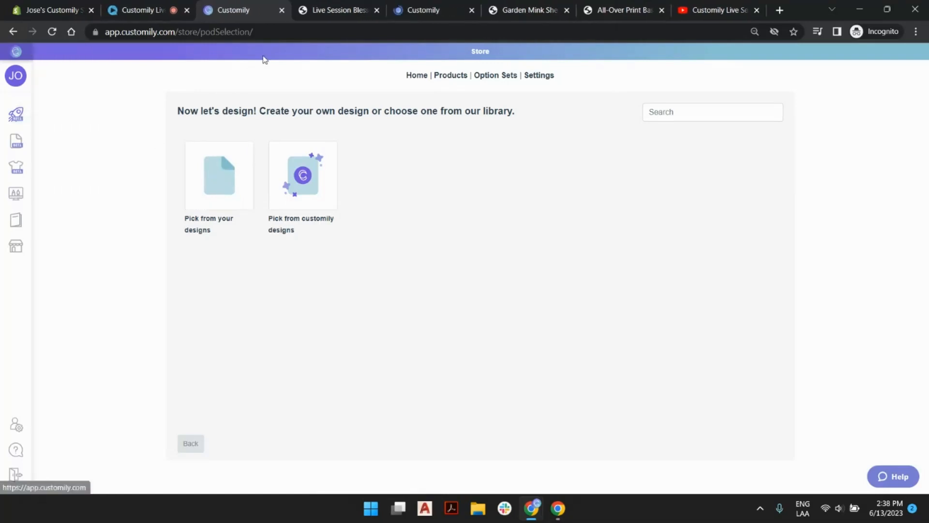
pyautogui.moveTo(402, 10); pyautogui.dragTo(271, 7)
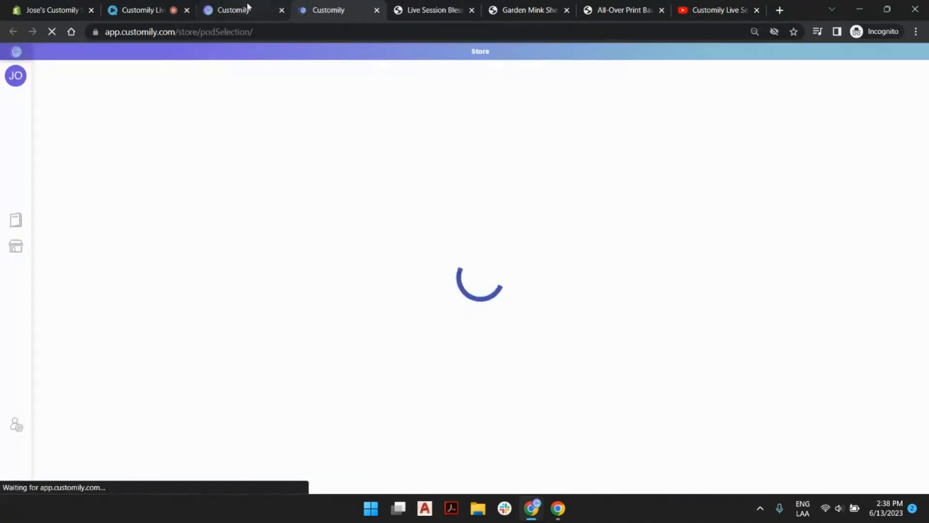
pyautogui.click(248, 8)
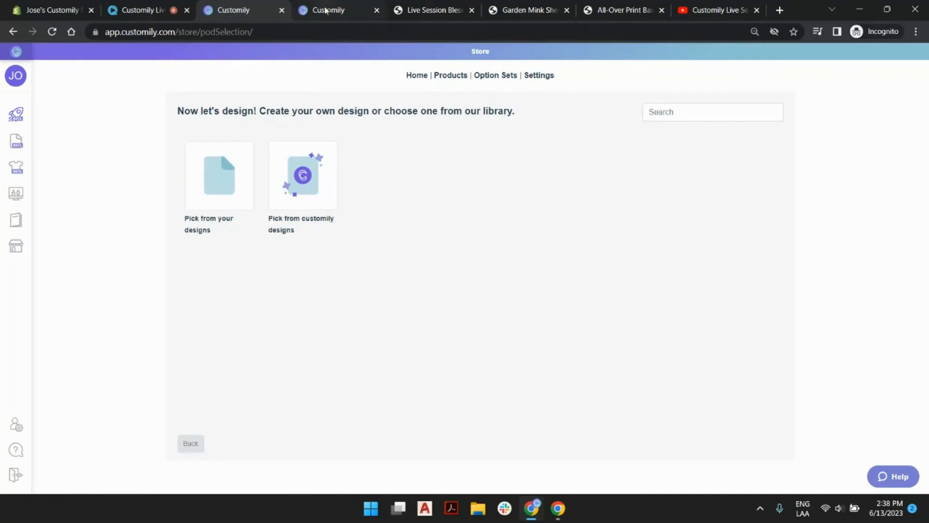
pyautogui.click(326, 10)
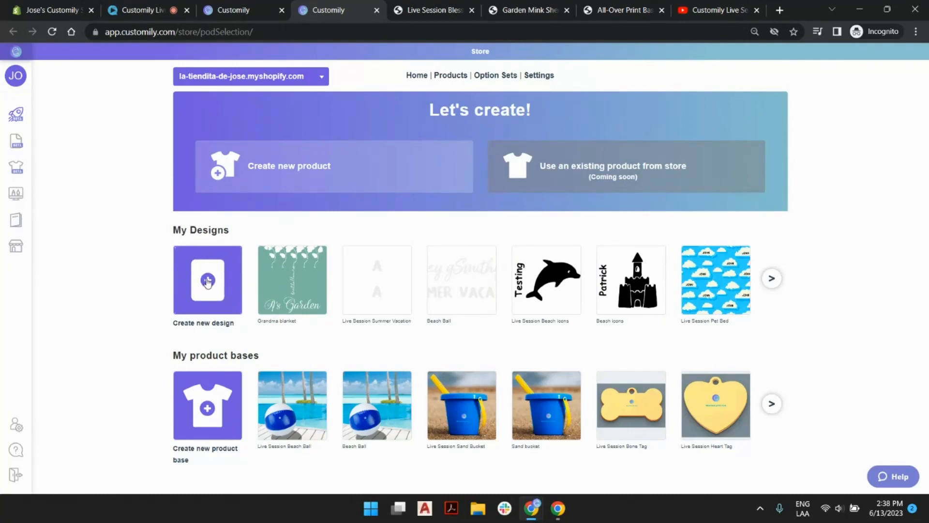
# Step: Create a new design named "Grandkids blanket"
pyautogui.click(213, 284)
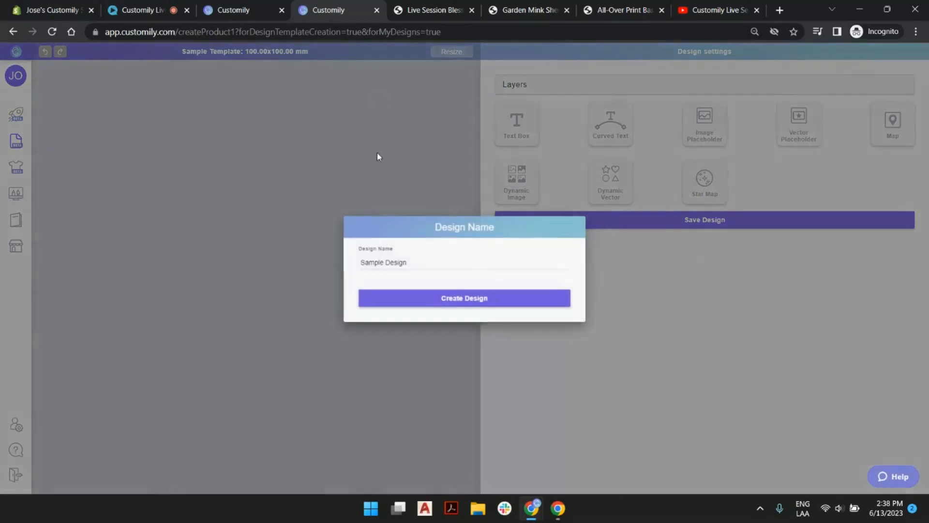
pyautogui.click(399, 263)
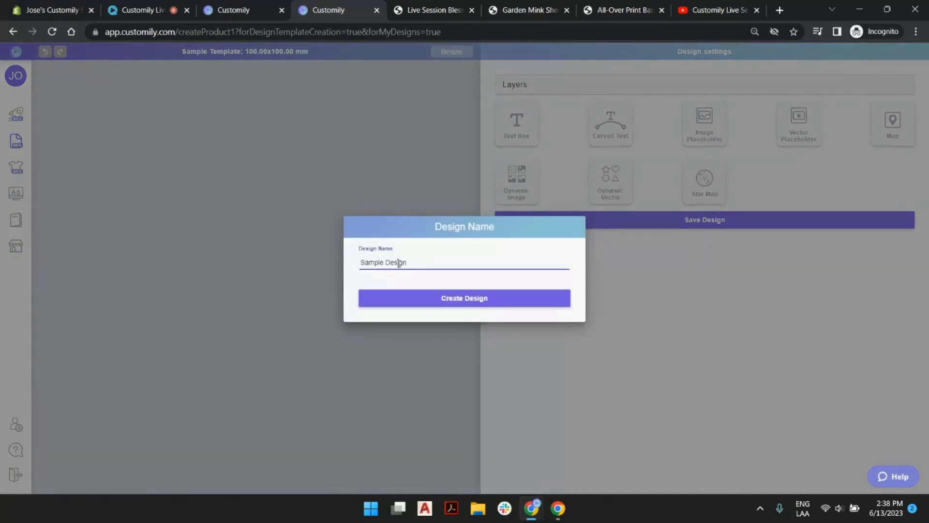
pyautogui.tripleClick(400, 263)
pyautogui.write('Grandkids blanket')
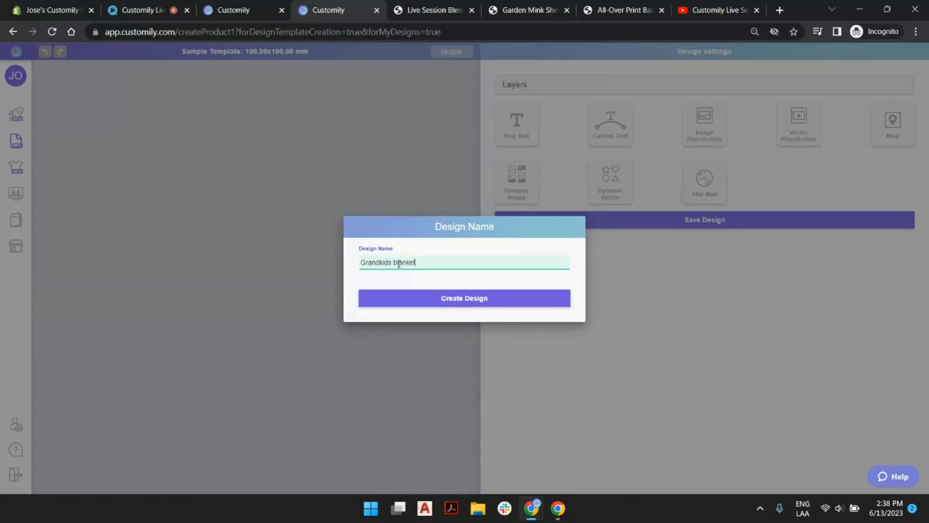
pyautogui.press('Return')
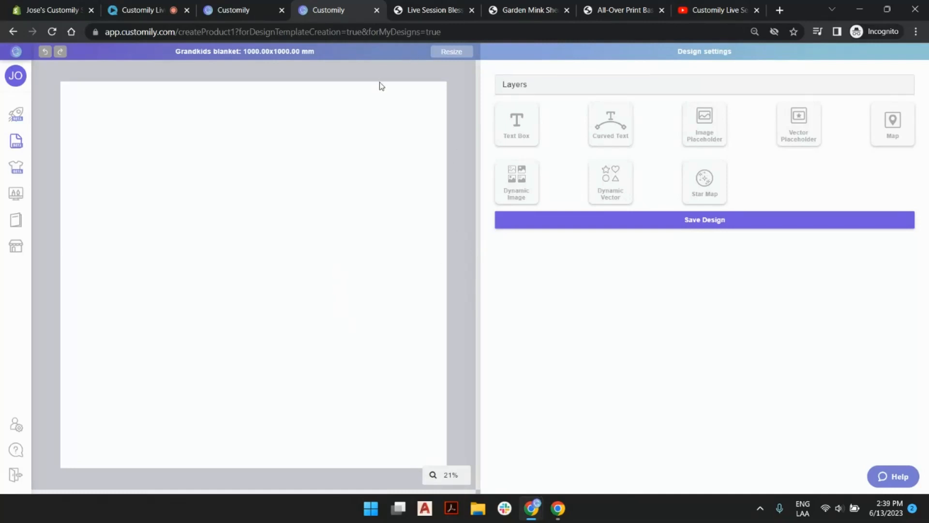
# Step: Resize the design page to 60 inches wide and 80 inches high
pyautogui.click(452, 53)
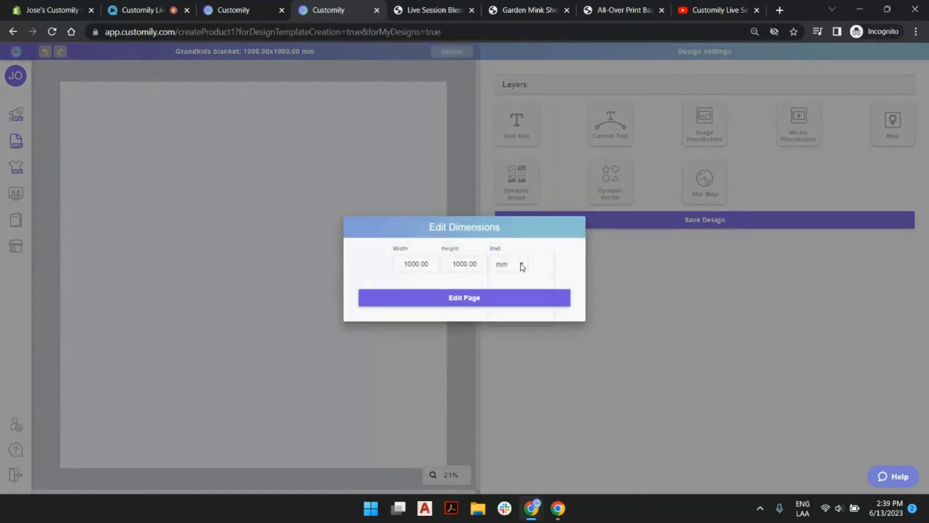
pyautogui.click(522, 267)
pyautogui.click(523, 288)
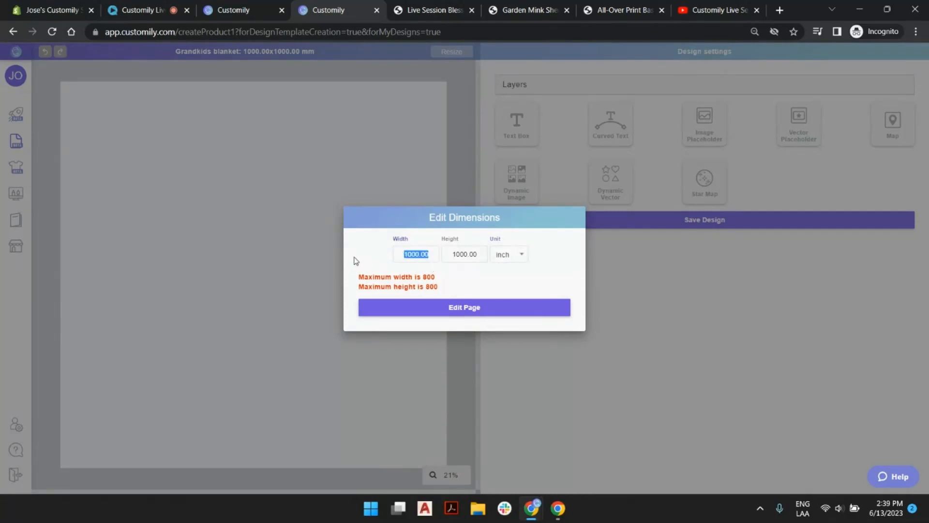
pyautogui.write('60')
pyautogui.press('Tab')
pyautogui.write('80')
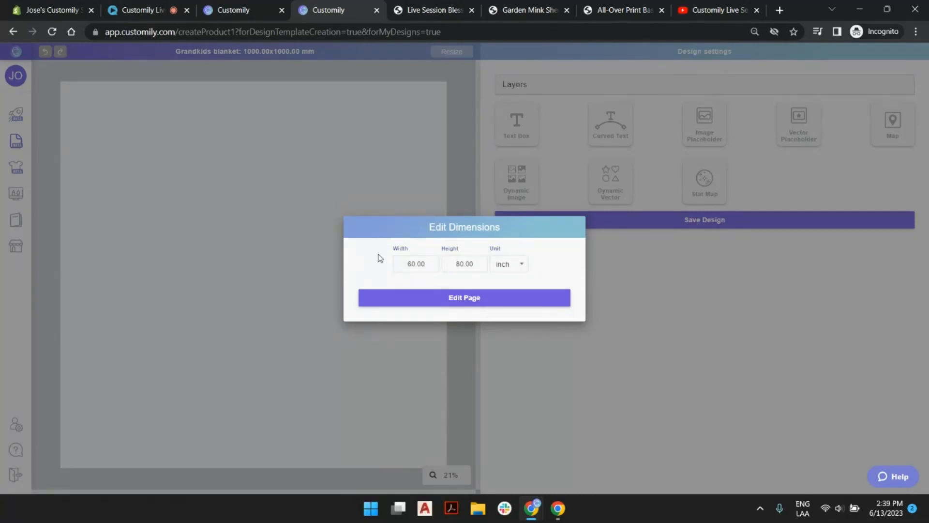
pyautogui.click(467, 299)
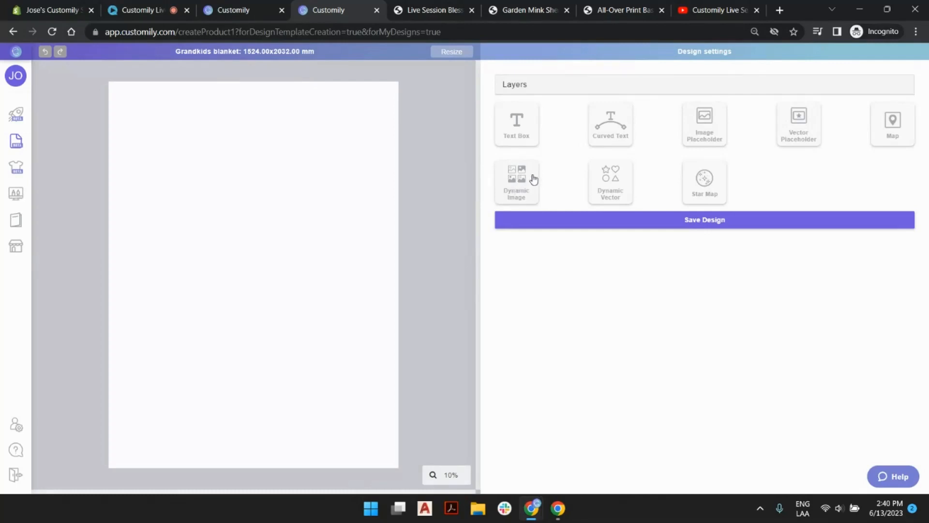
# Step: Look over the store pages of the All-Over Print Basic Pillow, garden sherpa blanket and Blessed Grandma pillow, and return to the design
pyautogui.click(615, 9)
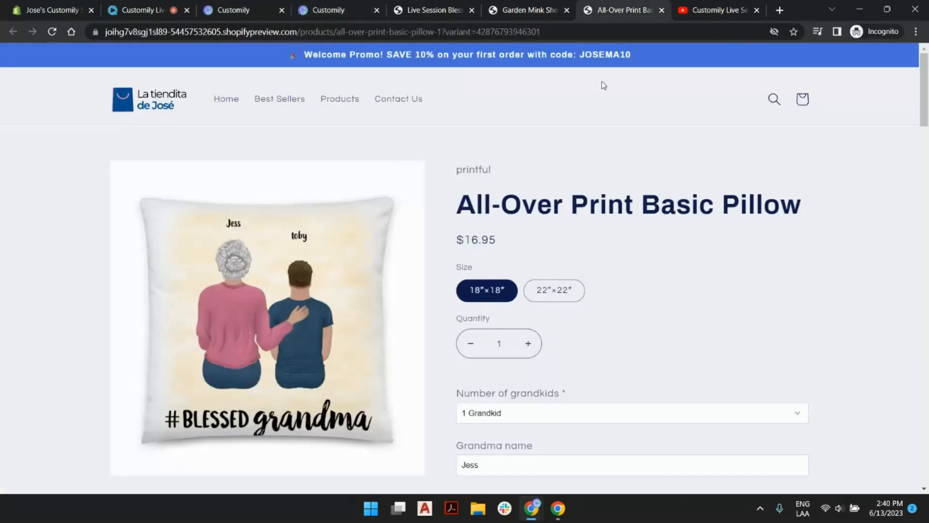
pyautogui.click(532, 10)
pyautogui.scroll(-5, 595, 168)
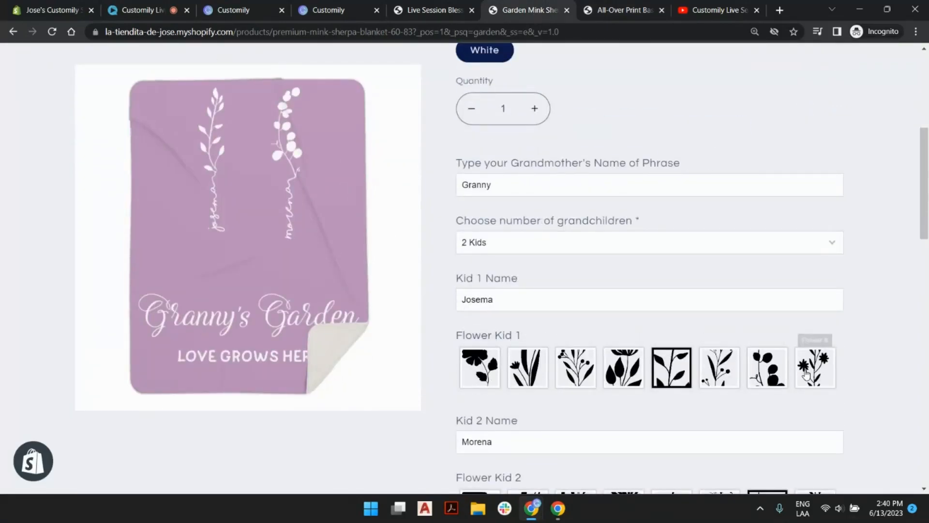
pyautogui.click(444, 6)
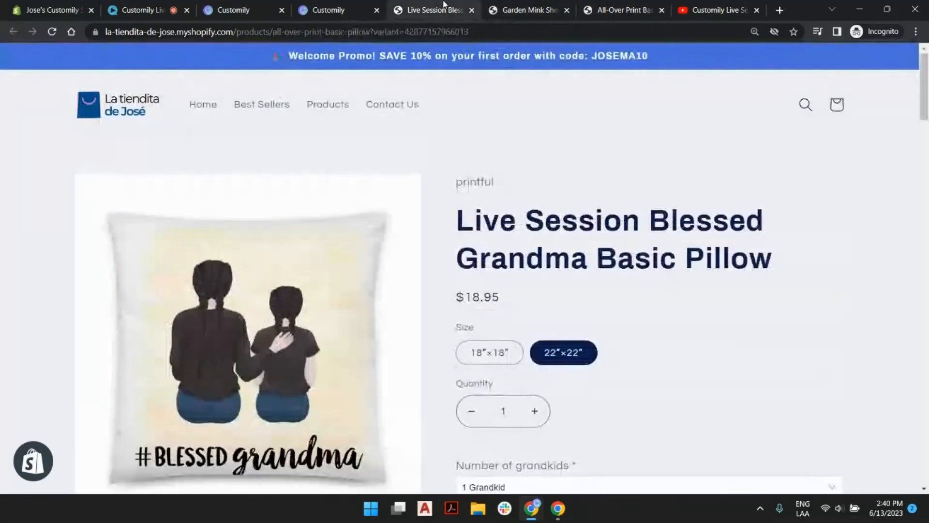
pyautogui.click(333, 10)
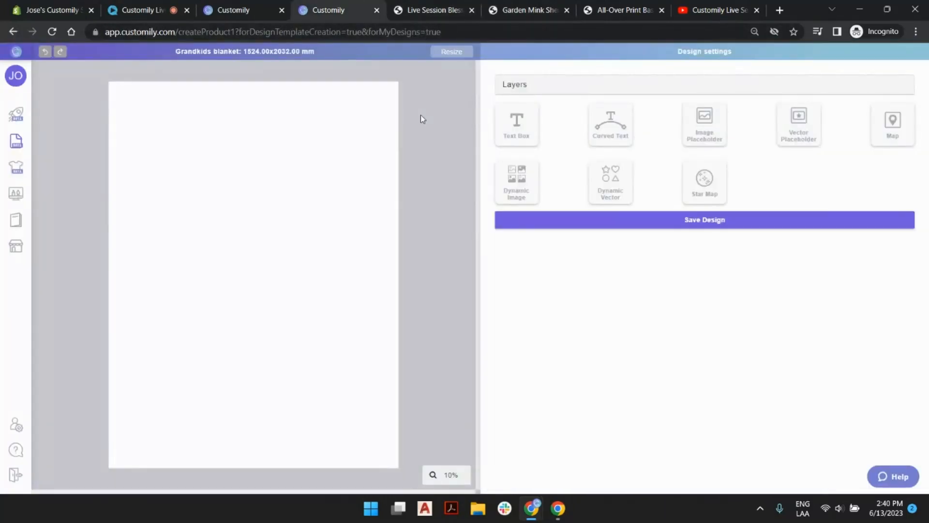
# Step: Add a text box, widen it to nearly the page width, reduce its height and place it near the bottom of the blanket page
pyautogui.click(511, 137)
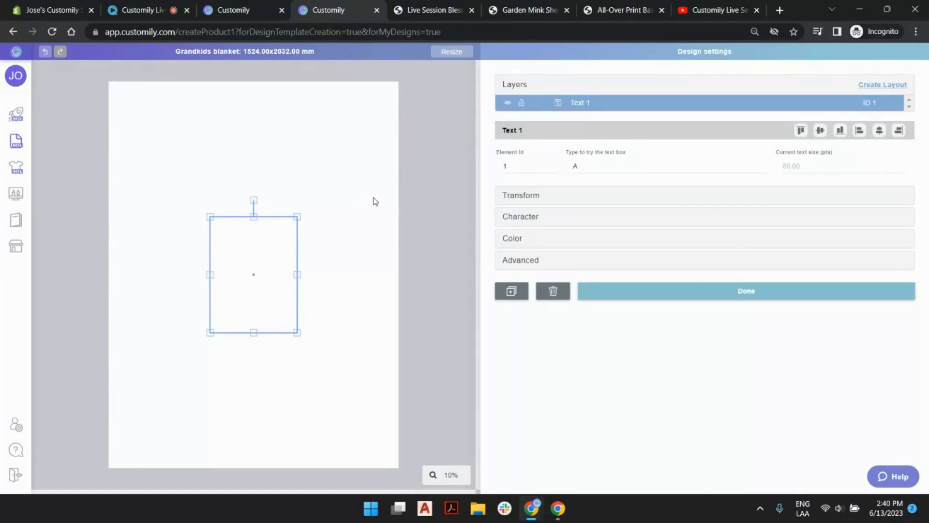
pyautogui.click(514, 11)
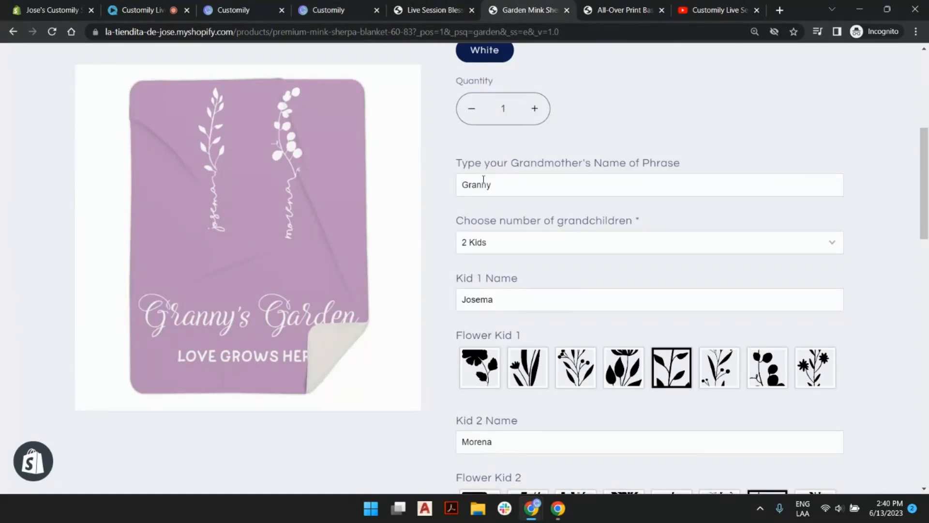
pyautogui.click(434, 5)
pyautogui.click(351, 12)
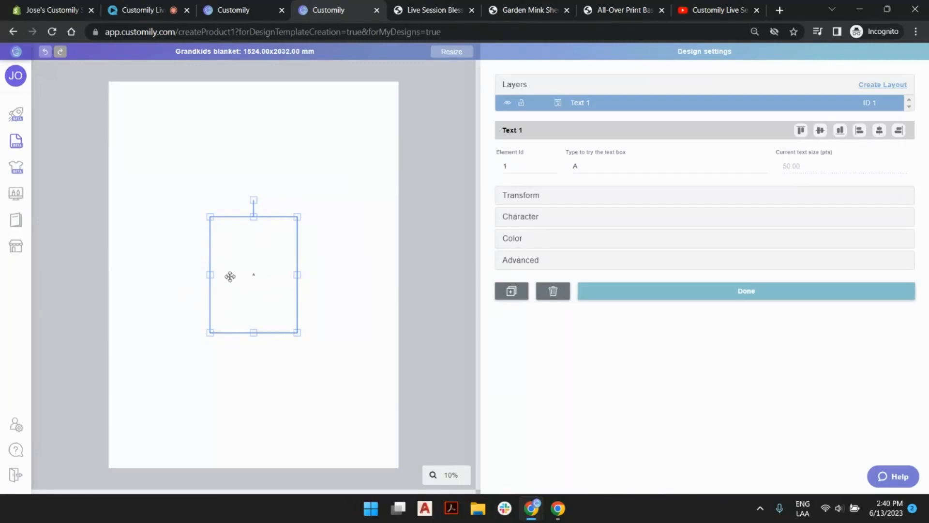
pyautogui.moveTo(210, 275); pyautogui.dragTo(130, 275)
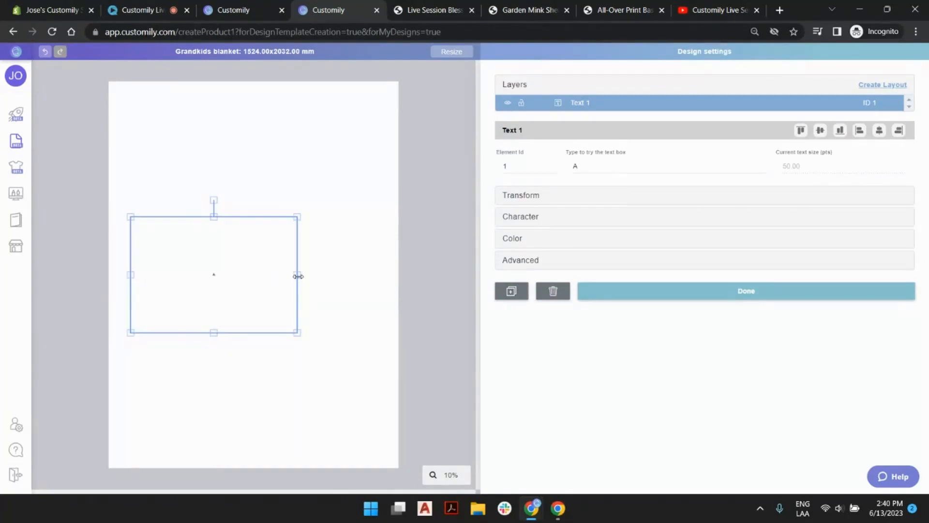
pyautogui.moveTo(297, 274); pyautogui.dragTo(386, 274)
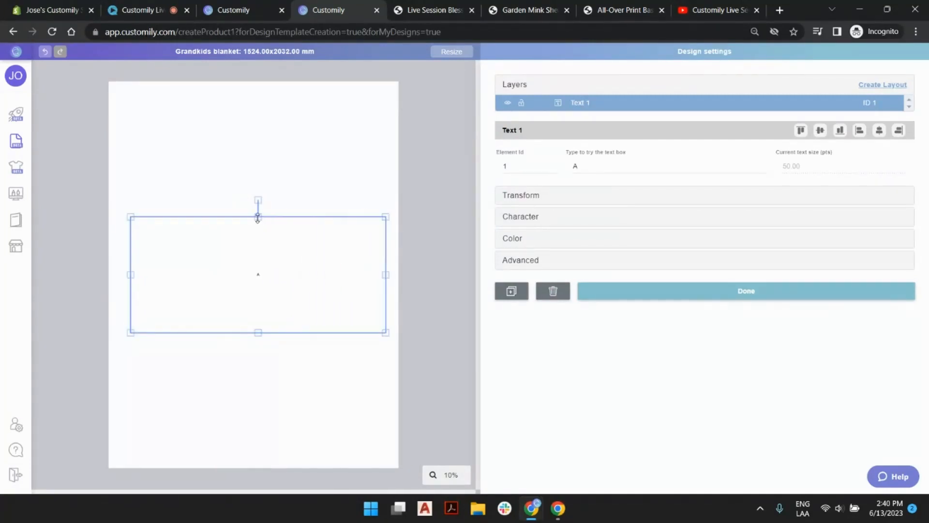
pyautogui.moveTo(258, 216); pyautogui.dragTo(258, 269)
pyautogui.moveTo(263, 300); pyautogui.dragTo(256, 395)
# Step: Replace the text box's sample text with "Nana's Garden"
pyautogui.scroll(5, 244, 423)
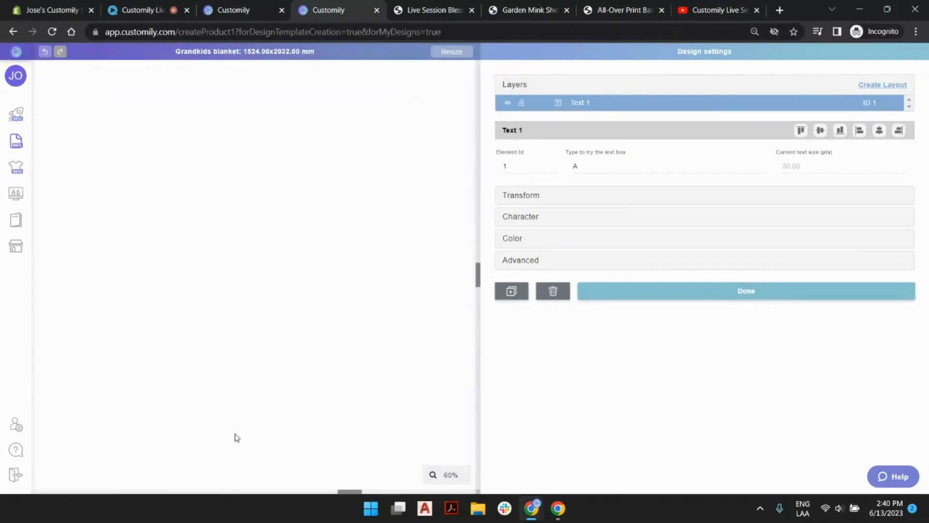
pyautogui.scroll(-10, 289, 310)
pyautogui.scroll(-5, 239, 339)
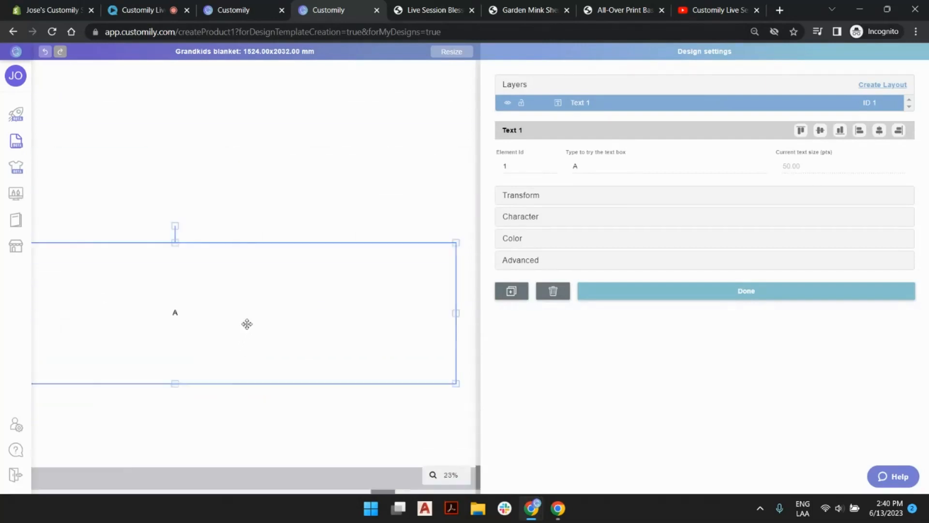
pyautogui.scroll(-3, 247, 371)
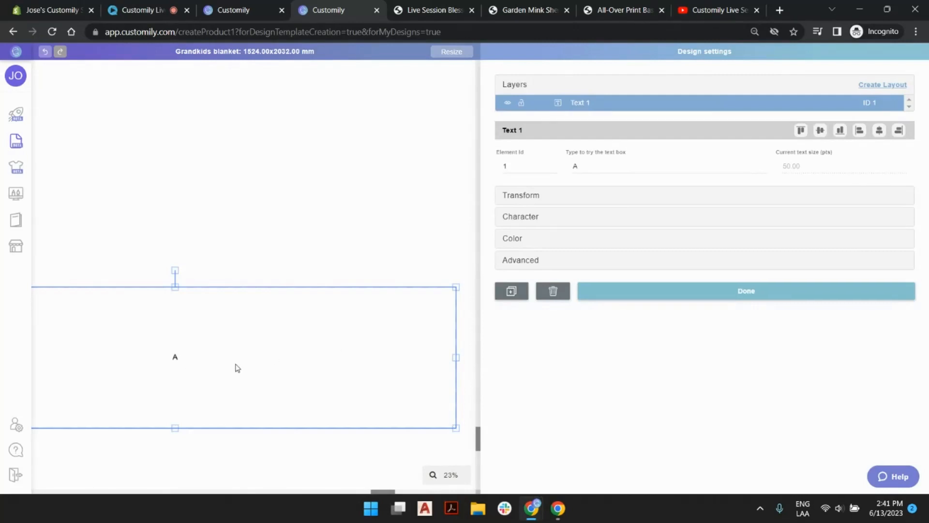
pyautogui.click(605, 164)
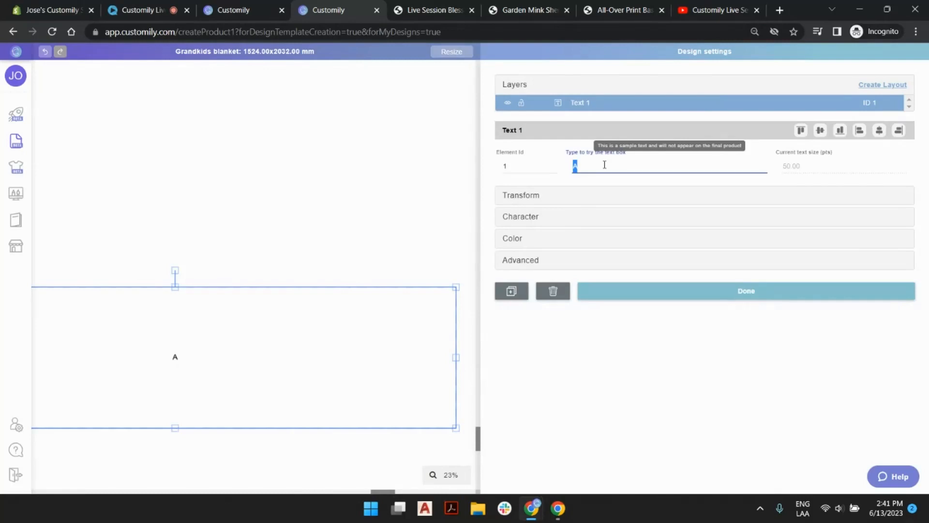
pyautogui.write('N')
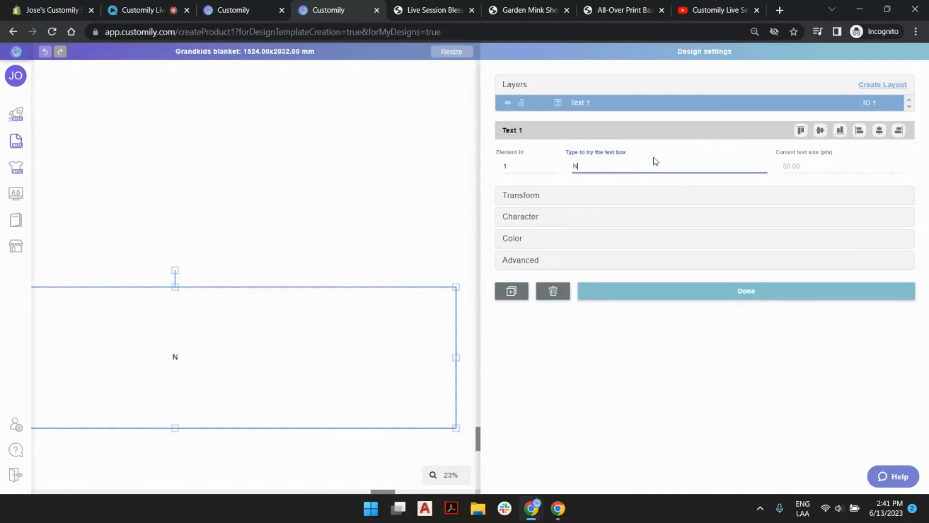
pyautogui.write("ana's Garden")
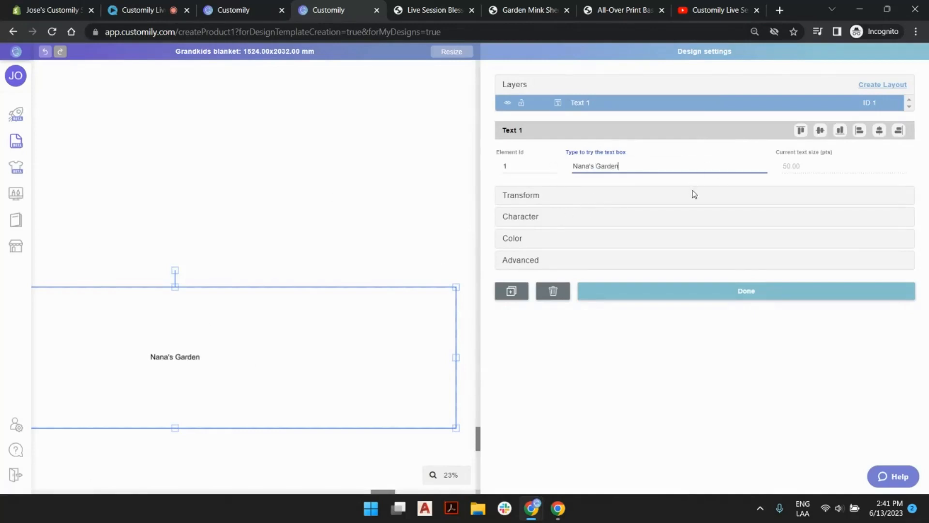
# Step: Change the text box's font to Brush Script Std (Medium) as option 1
pyautogui.click(664, 219)
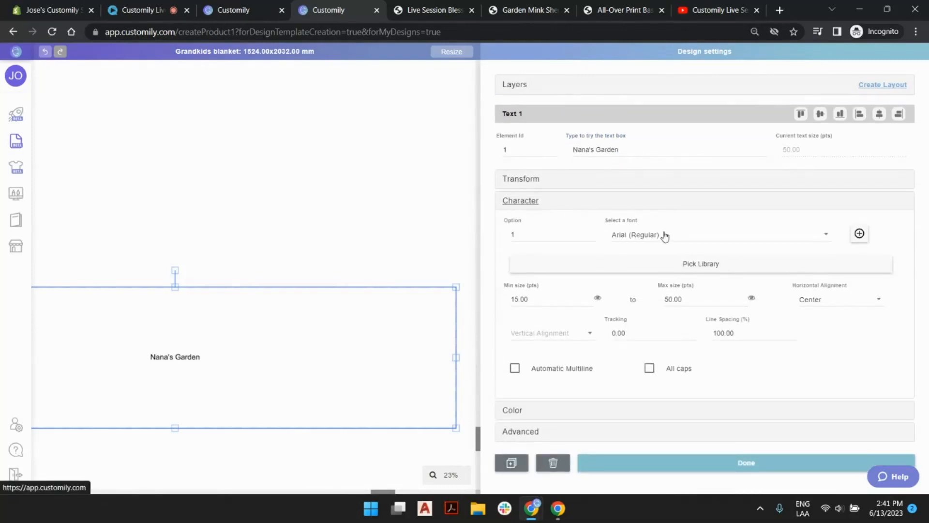
pyautogui.click(749, 239)
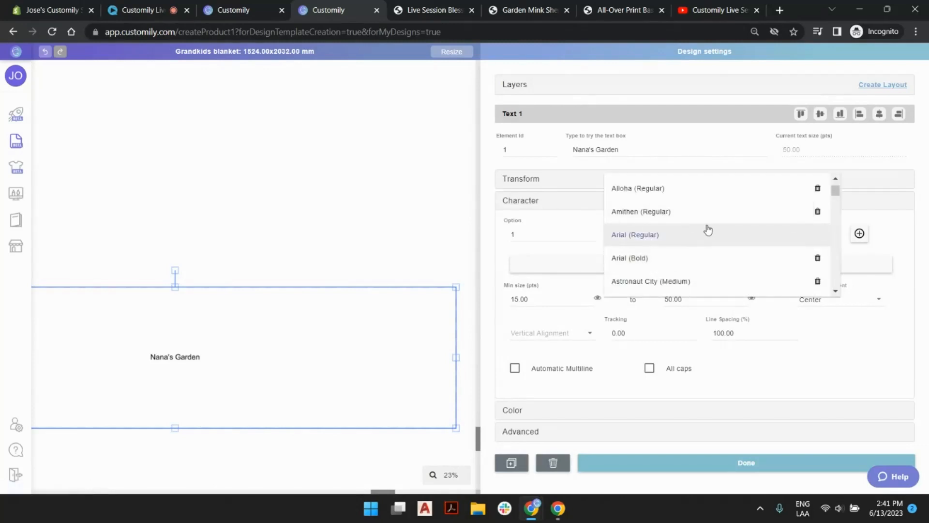
pyautogui.scroll(2, 701, 220)
pyautogui.scroll(-3, 699, 198)
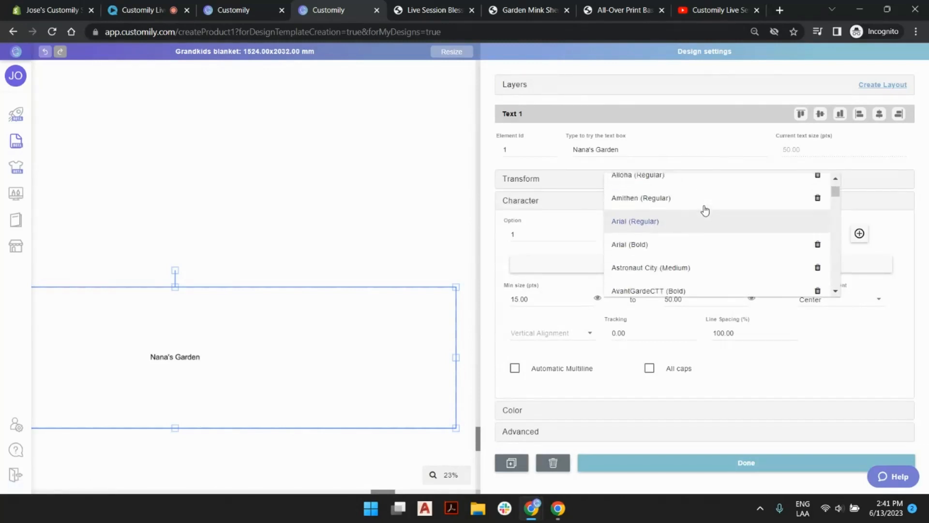
pyautogui.scroll(-2, 705, 221)
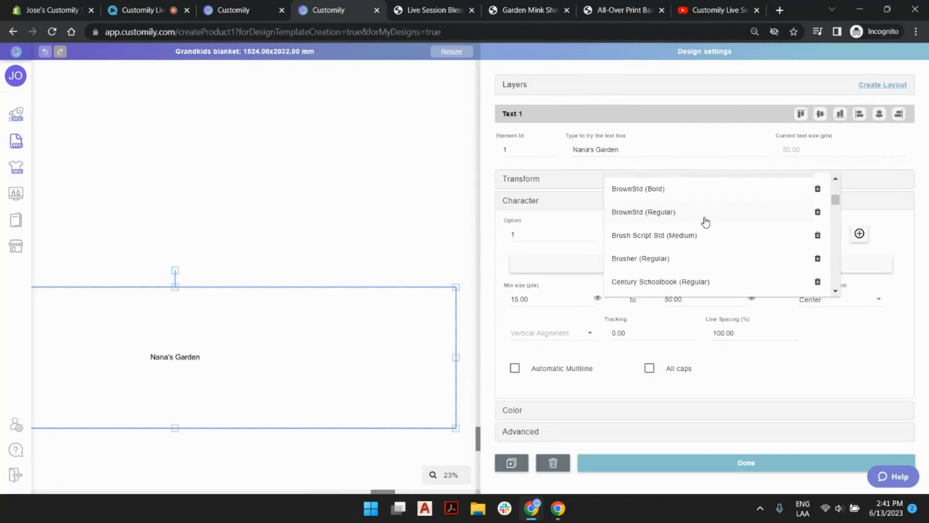
pyautogui.click(685, 235)
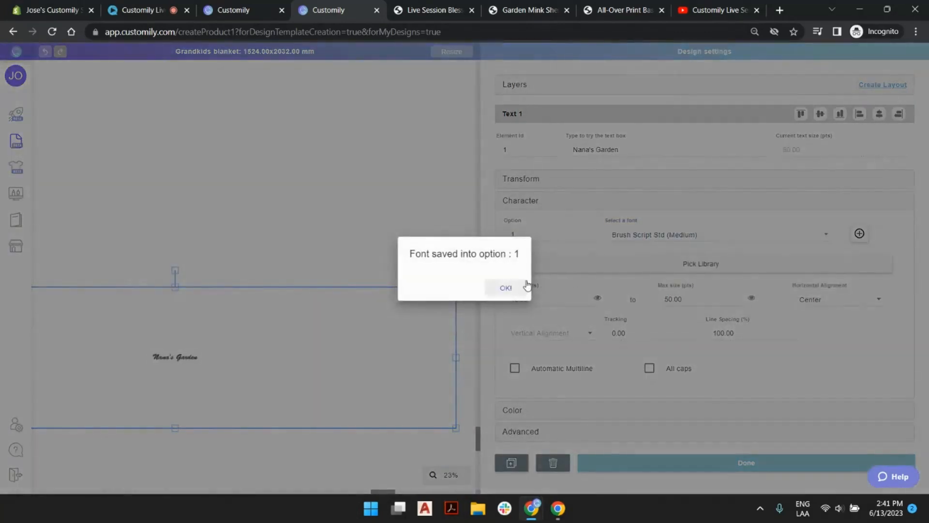
pyautogui.click(504, 286)
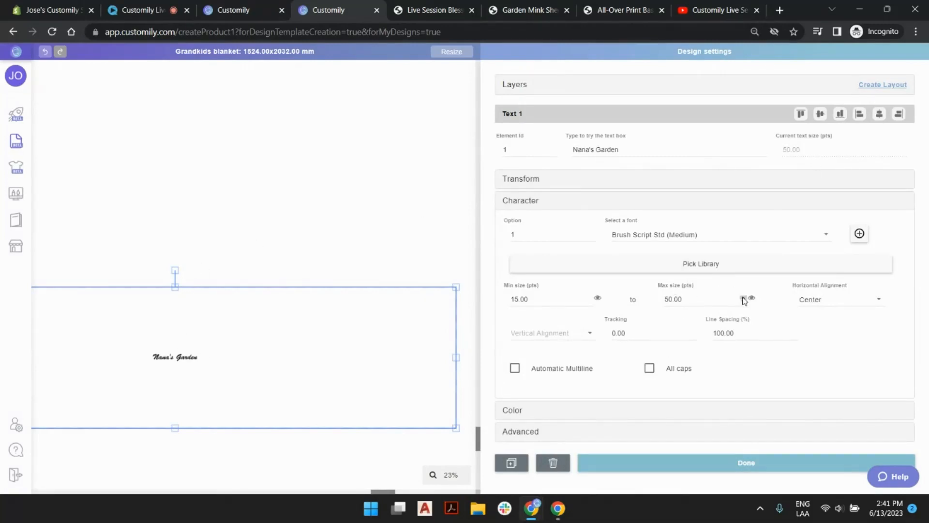
# Step: Set the text's maximum size to 500 pts and fine-tune it to 526 pts
pyautogui.moveTo(743, 297); pyautogui.dragTo(633, 301)
pyautogui.write('500')
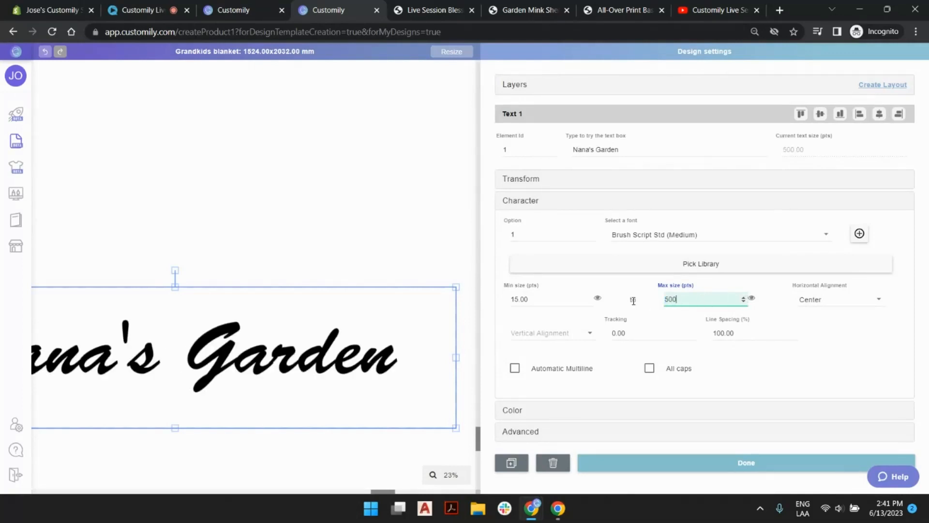
pyautogui.click(386, 230)
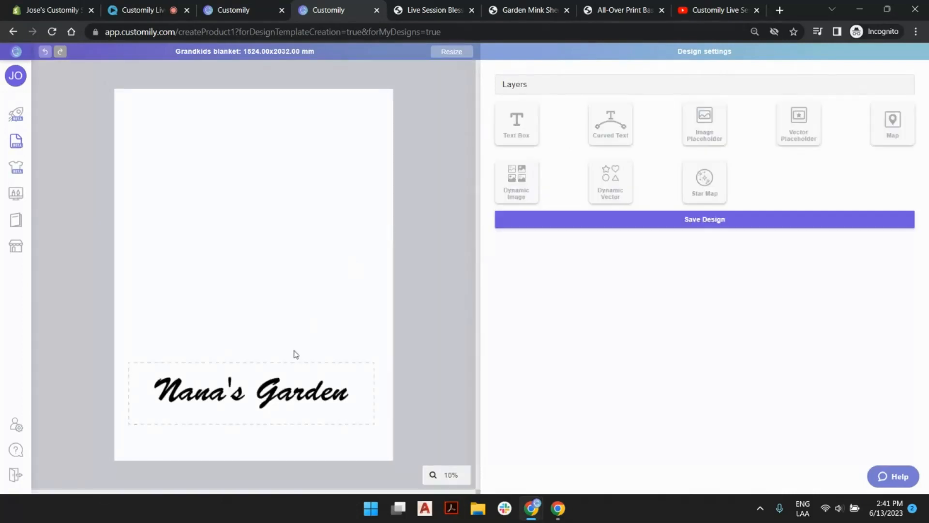
pyautogui.click(247, 404)
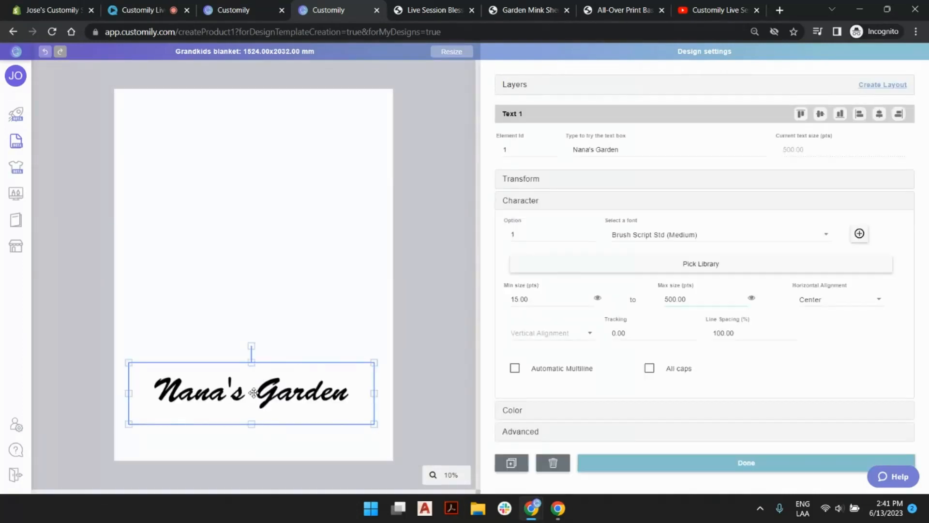
pyautogui.click(744, 297)
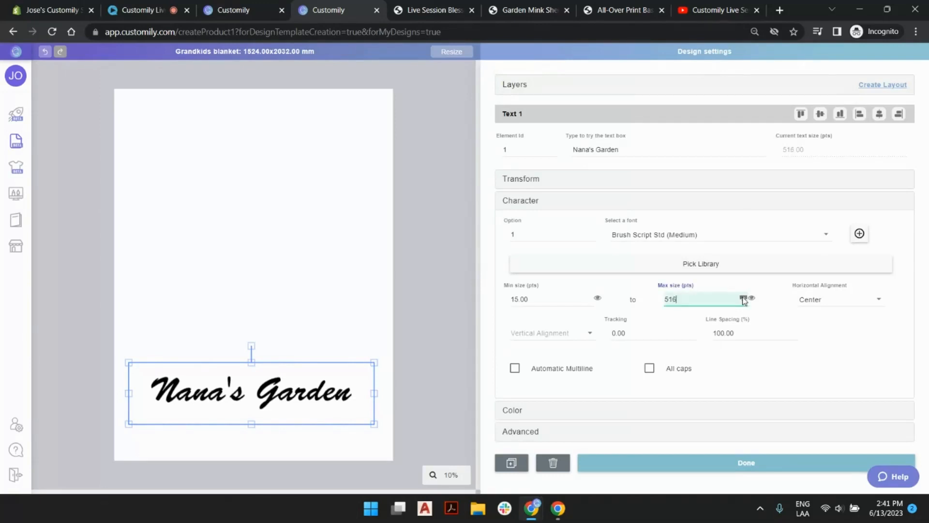
pyautogui.click(744, 298)
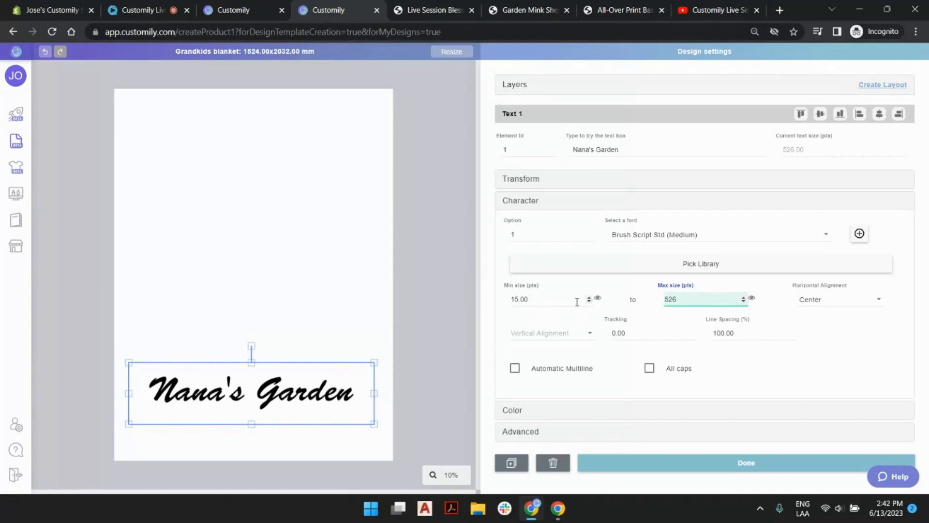
# Step: Test how longer text fits the box by appending "typing tr" to the "Nana's Garden" sample text
pyautogui.click(637, 146)
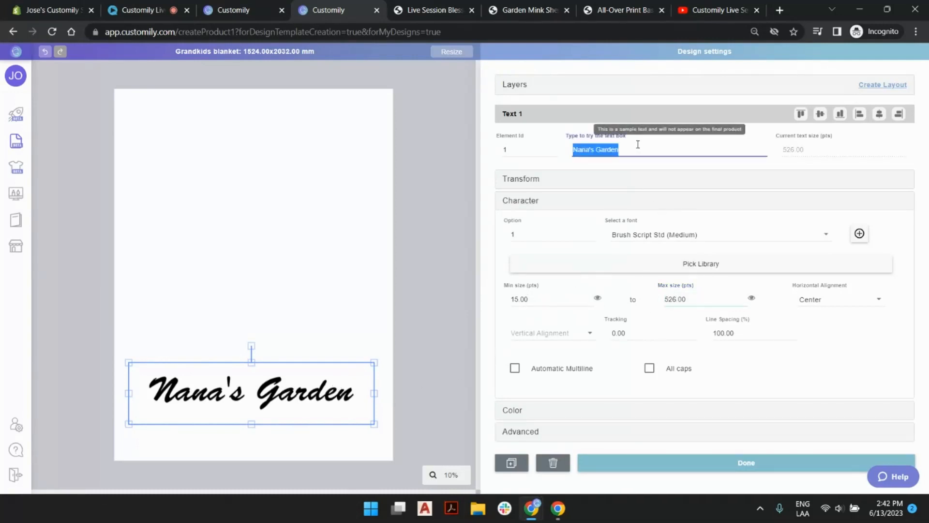
pyautogui.click(641, 145)
pyautogui.write('typing')
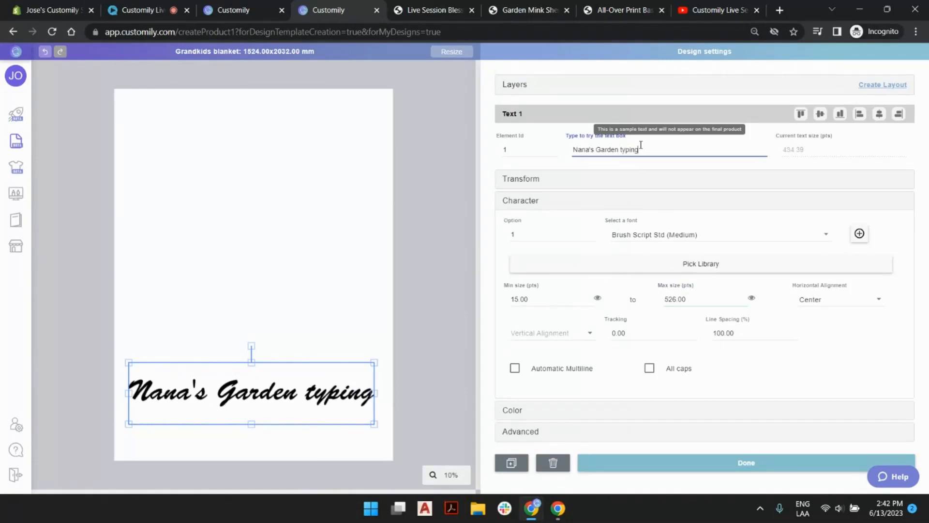
pyautogui.write(' tr')
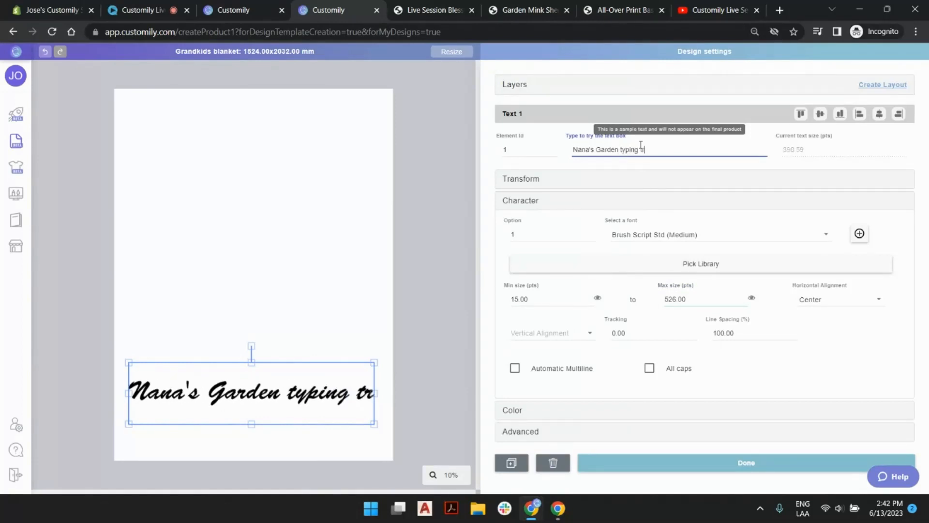
# Step: Extend the text box's sample text to "Nana's Garden typing tryping" and preview it at the minimum size
pyautogui.write('yping')
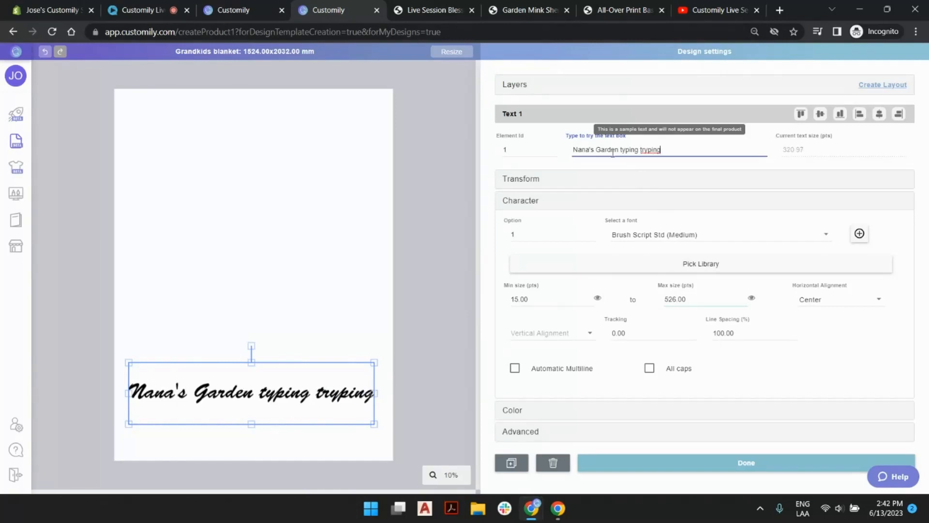
pyautogui.click(599, 300)
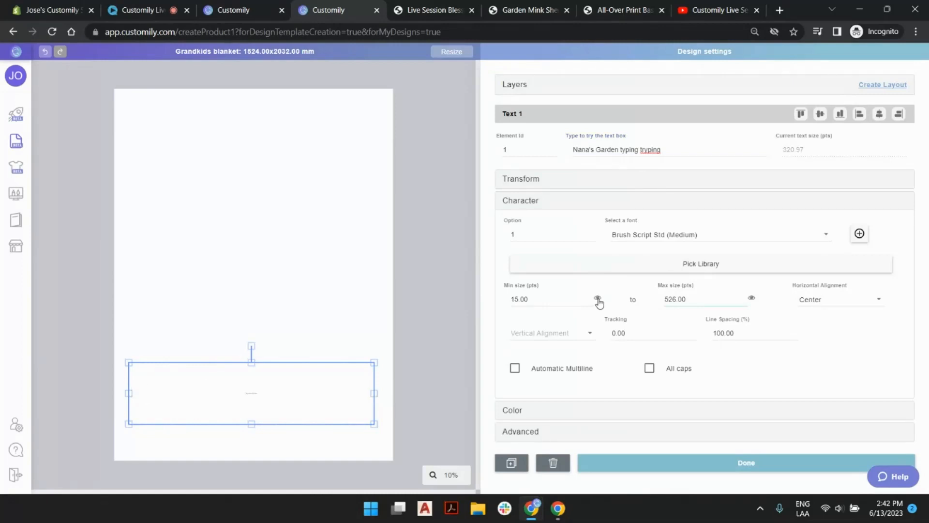
pyautogui.click(599, 301)
pyautogui.click(600, 301)
pyautogui.click(601, 301)
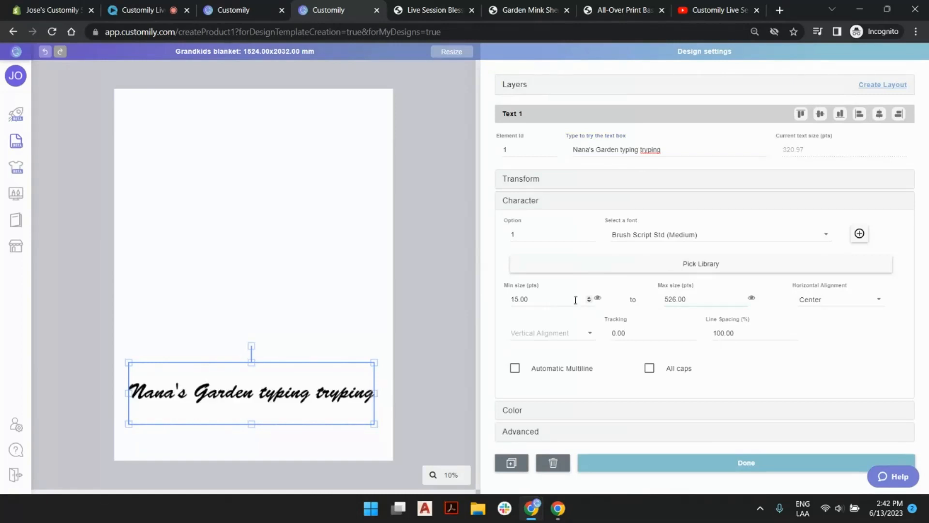
# Step: Set the text box's minimum size to 400 pts and shorten its sample text to "Nana's Garden"
pyautogui.doubleClick(563, 296)
pyautogui.write('400')
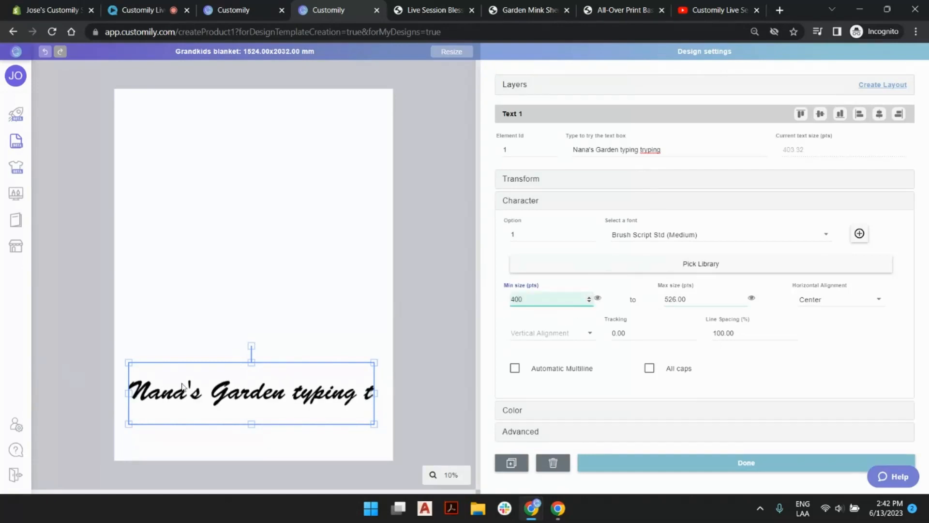
pyautogui.tripleClick(631, 150)
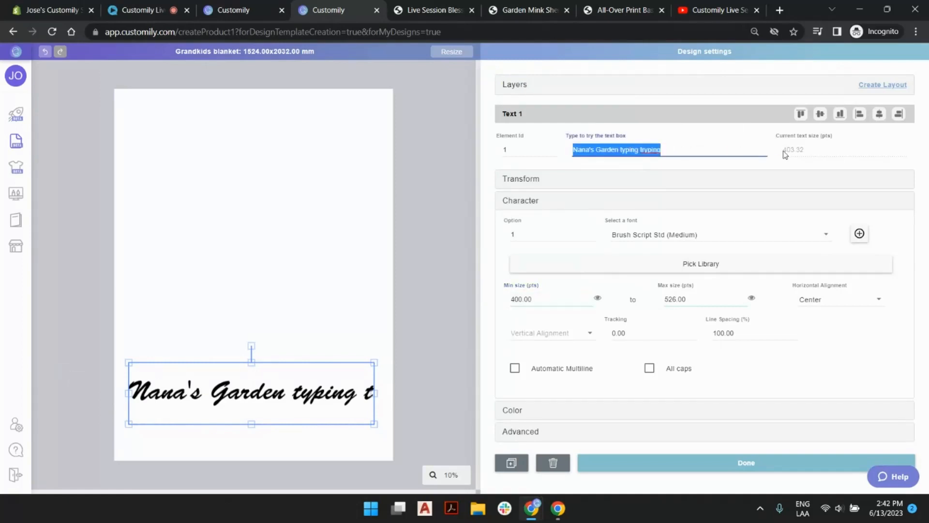
pyautogui.click(719, 147)
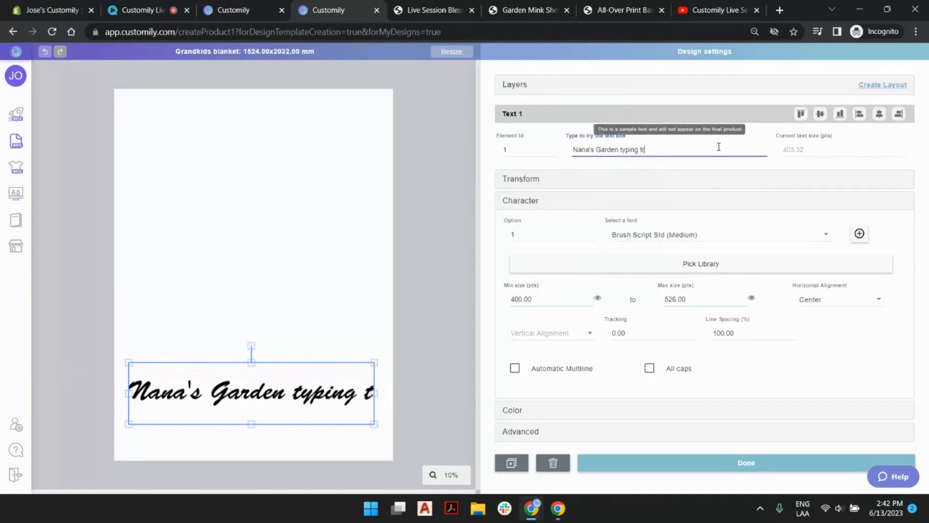
pyautogui.press('BackSpace')
pyautogui.press('BackSpace')
pyautogui.press('BackSpace')
pyautogui.press('BackSpace')
pyautogui.press('BackSpace')
pyautogui.press('BackSpace')
pyautogui.press('BackSpace')
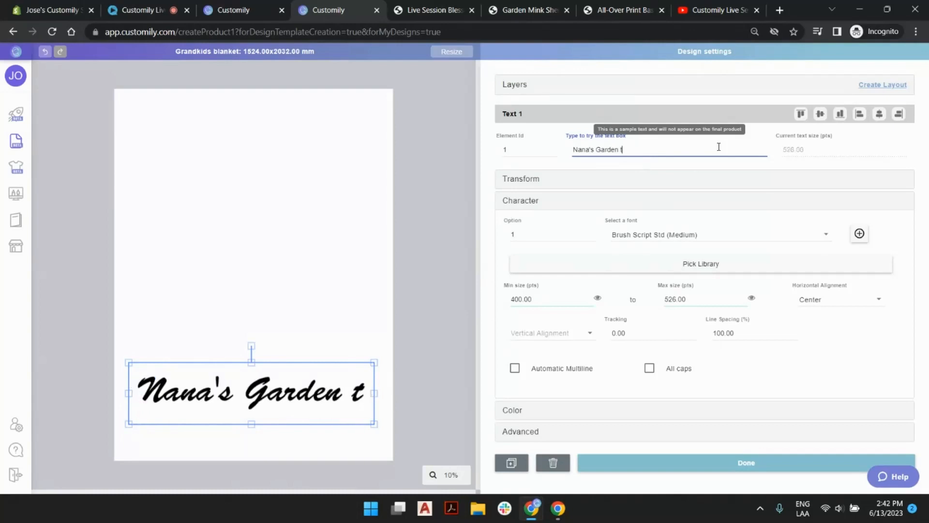
pyautogui.press('BackSpace')
pyautogui.press('BackSpace')
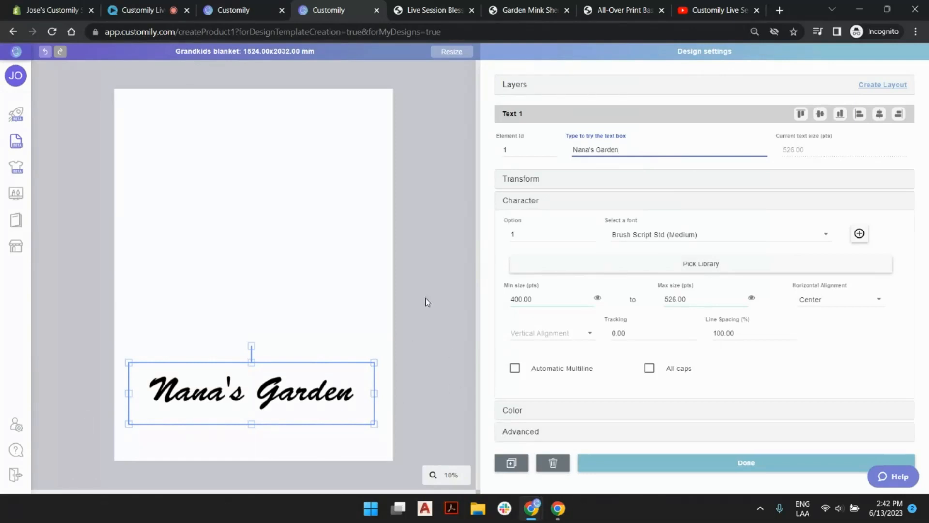
pyautogui.click(419, 283)
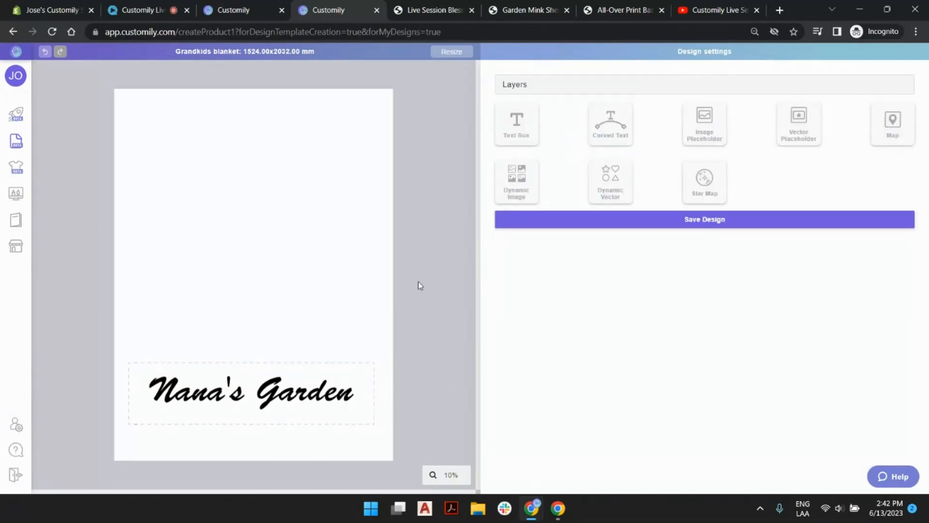
# Step: Move the Nana's Garden text box slightly up and center it horizontally on the canvas
pyautogui.click(255, 394)
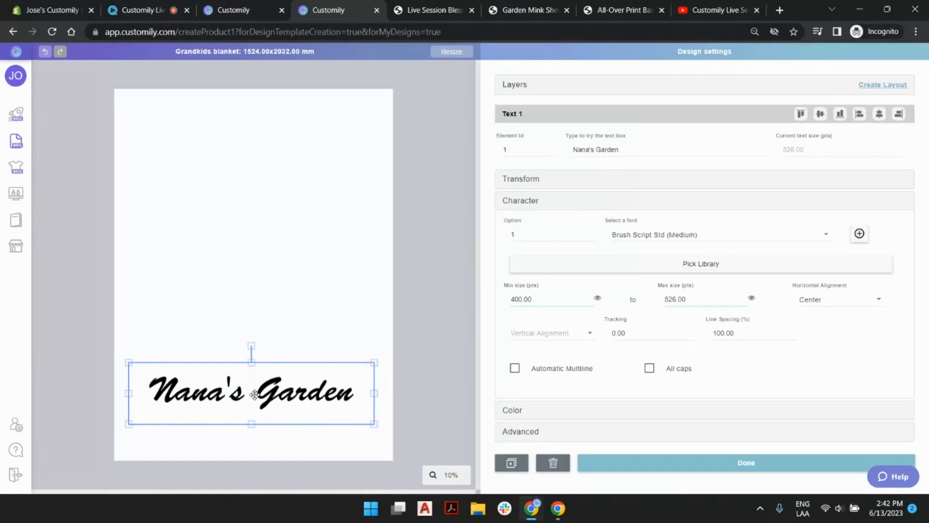
pyautogui.moveTo(251, 390); pyautogui.dragTo(249, 368)
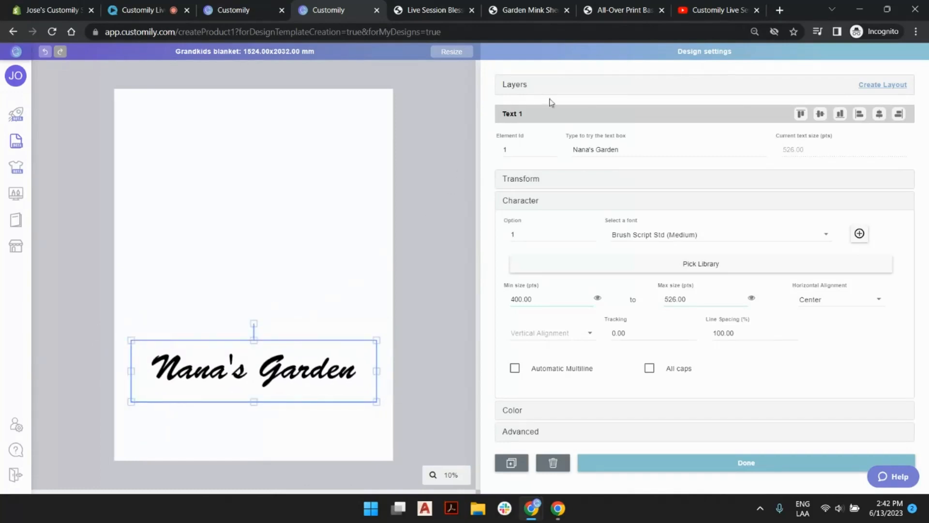
pyautogui.click(880, 118)
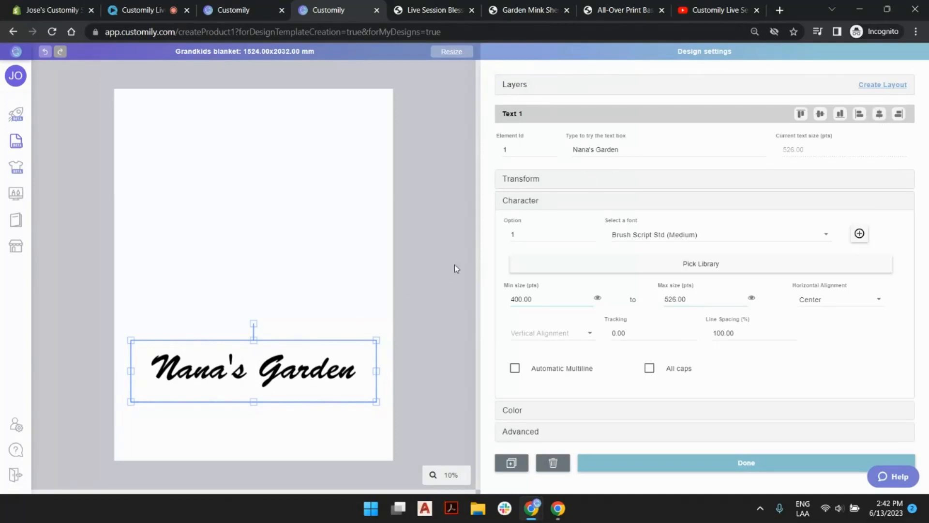
pyautogui.click(464, 215)
# Step: Add a second text box with a maximum size of 300 pts, widened to about the Nana's Garden box's width
pyautogui.click(525, 119)
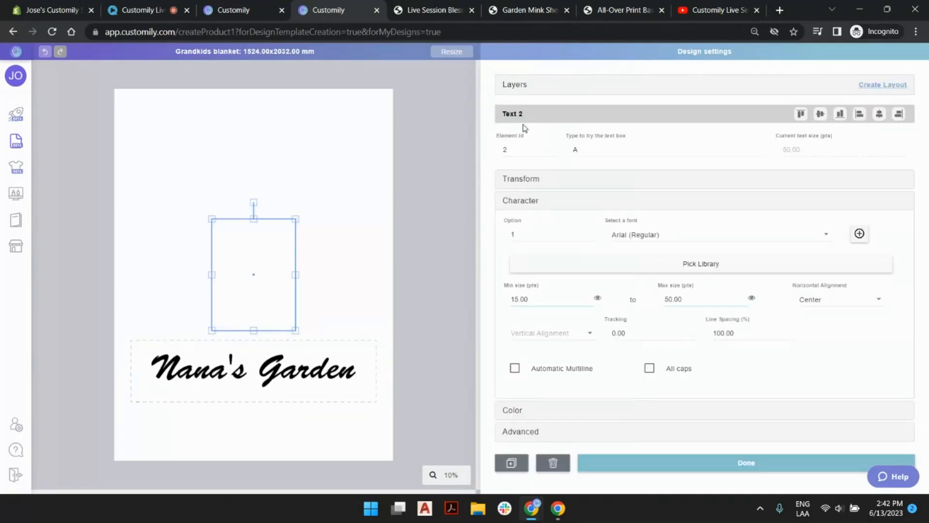
pyautogui.click(523, 9)
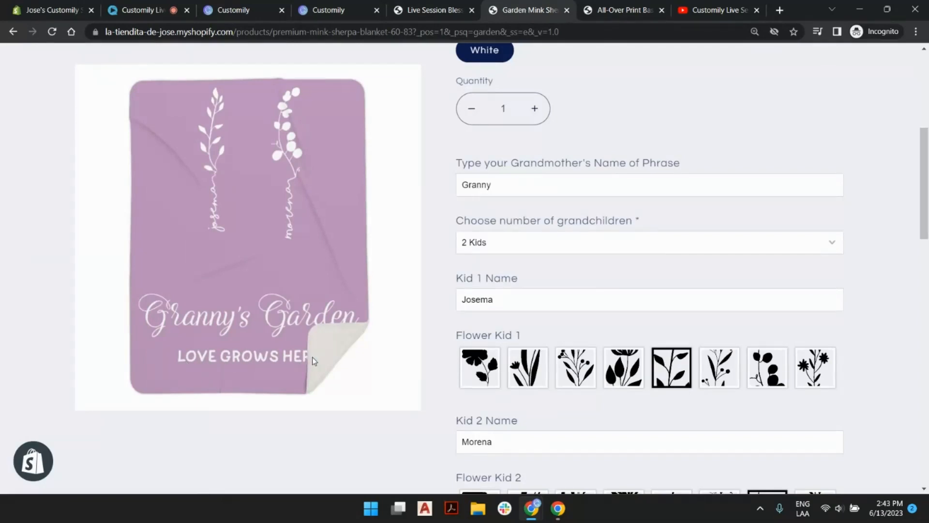
pyautogui.click(322, 9)
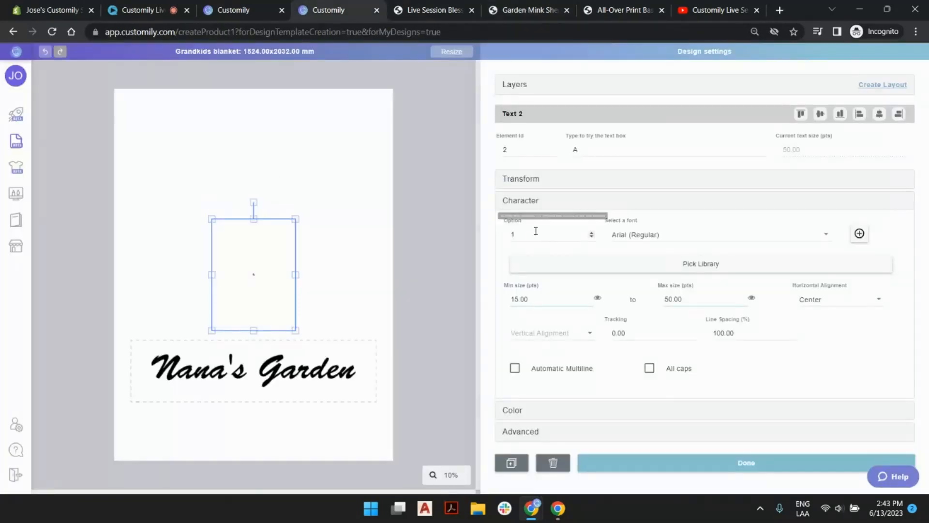
pyautogui.moveTo(712, 299); pyautogui.dragTo(630, 302)
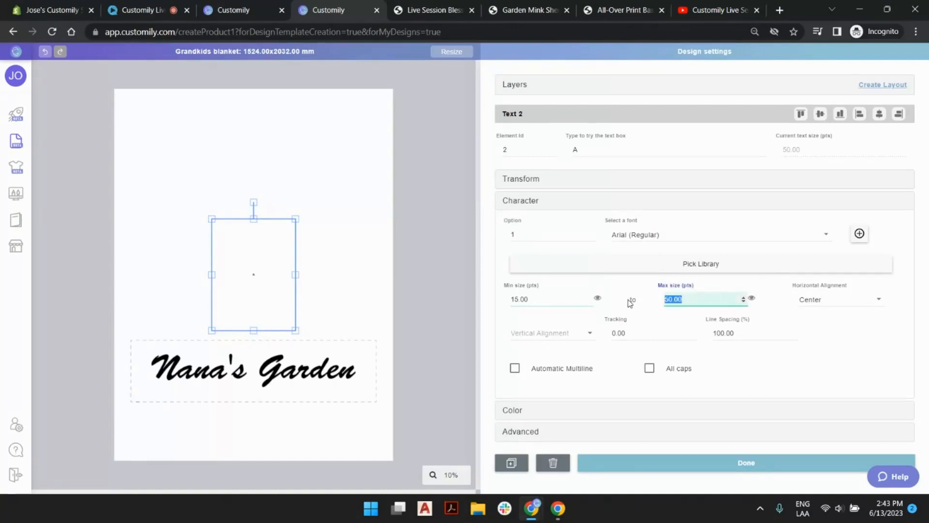
pyautogui.write('300')
pyautogui.moveTo(211, 273); pyautogui.dragTo(129, 274)
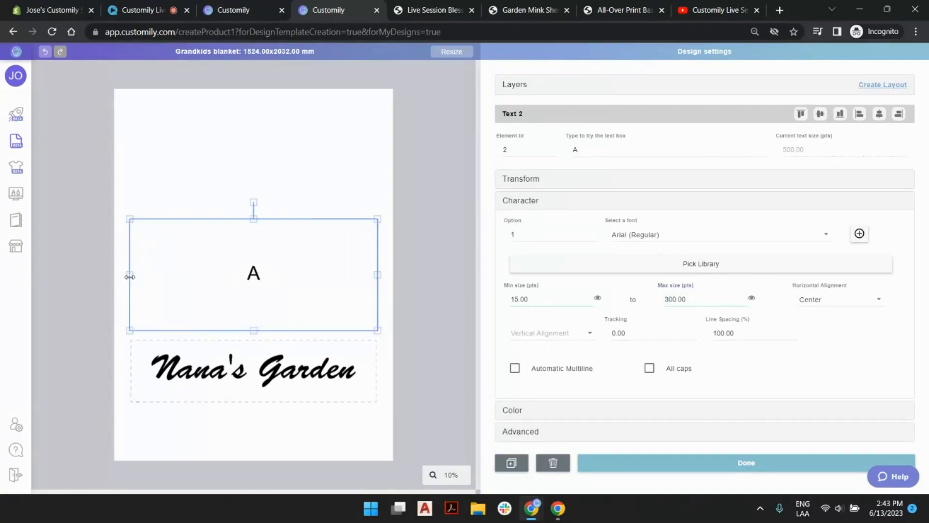
# Step: Set the second text box's sample text to "LOVE GROWS HERE" and fit the flattened box just below Nana's Garden
pyautogui.doubleClick(605, 147)
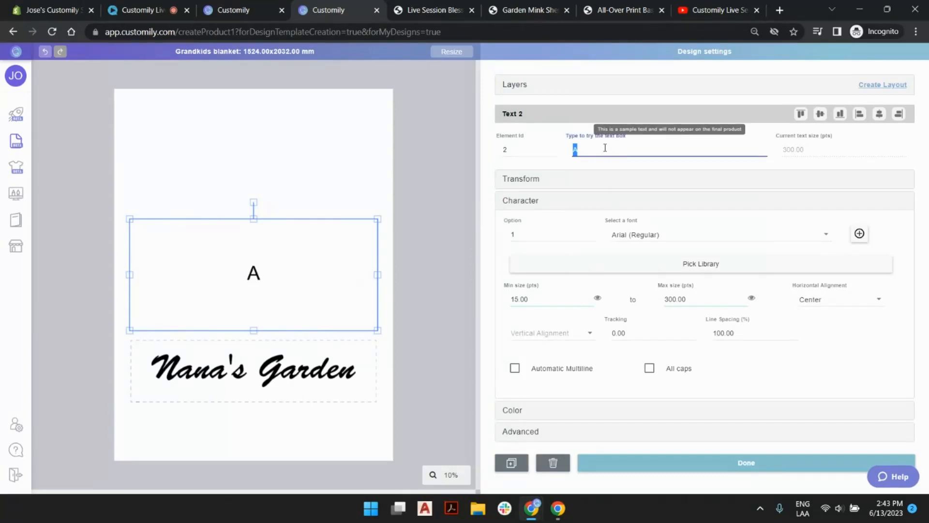
pyautogui.write('LOVE G')
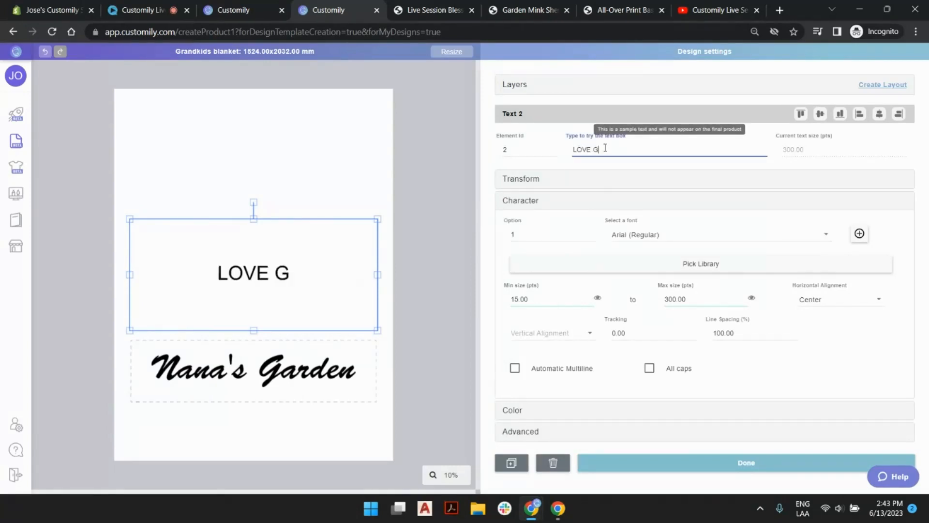
pyautogui.write('ROWS HERE')
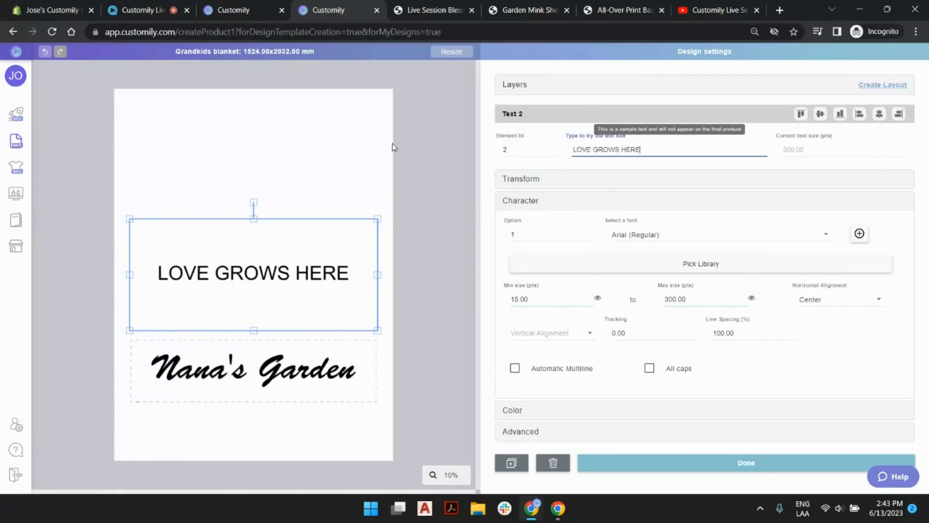
pyautogui.moveTo(258, 221); pyautogui.dragTo(251, 409)
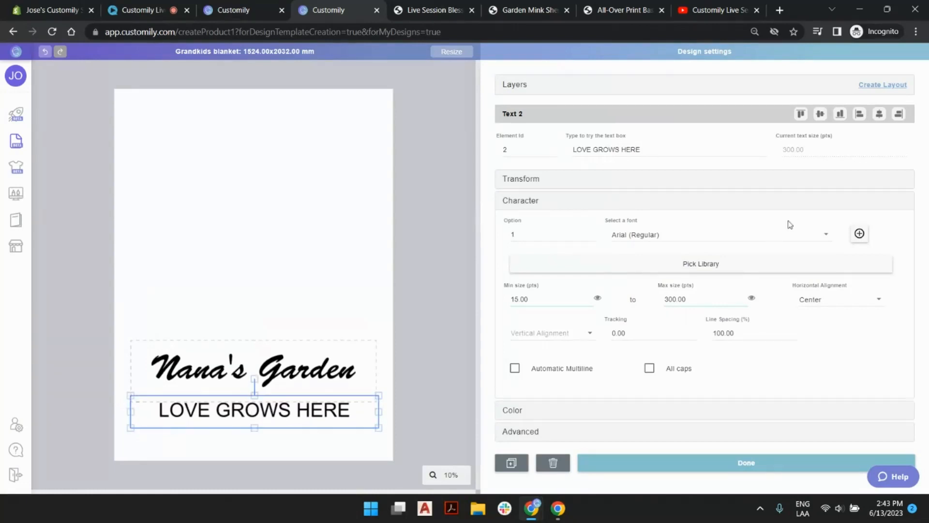
# Step: Change the font of the LOVE GROWS HERE text to Georgia Pro (Bold)
pyautogui.click(696, 239)
pyautogui.scroll(-5, 697, 250)
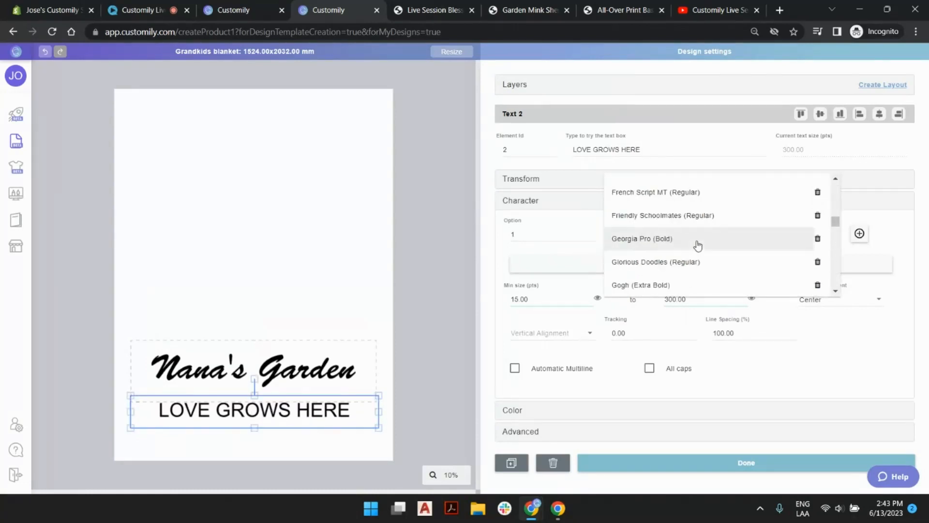
pyautogui.click(696, 239)
pyautogui.click(512, 292)
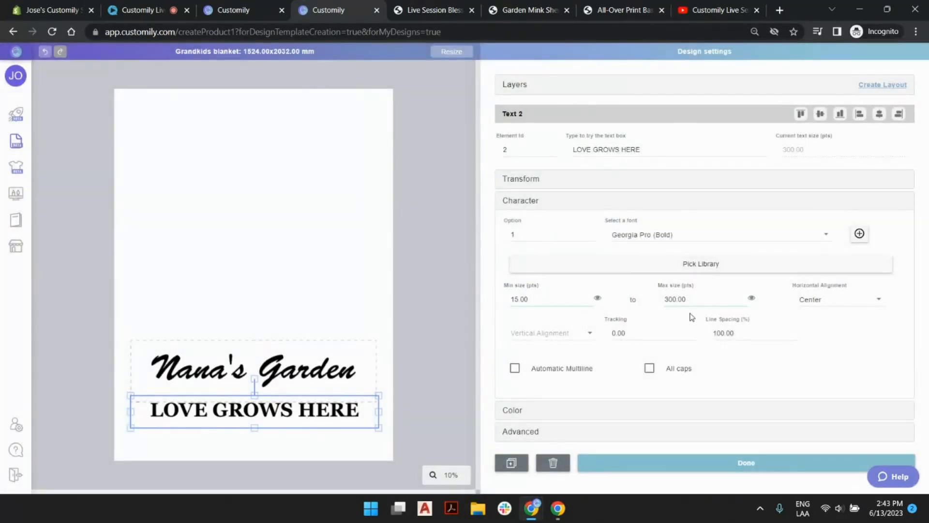
# Step: Set both the maximum and minimum size of the LOVE GROWS HERE text to 240 pts
pyautogui.moveTo(744, 302); pyautogui.dragTo(744, 302)
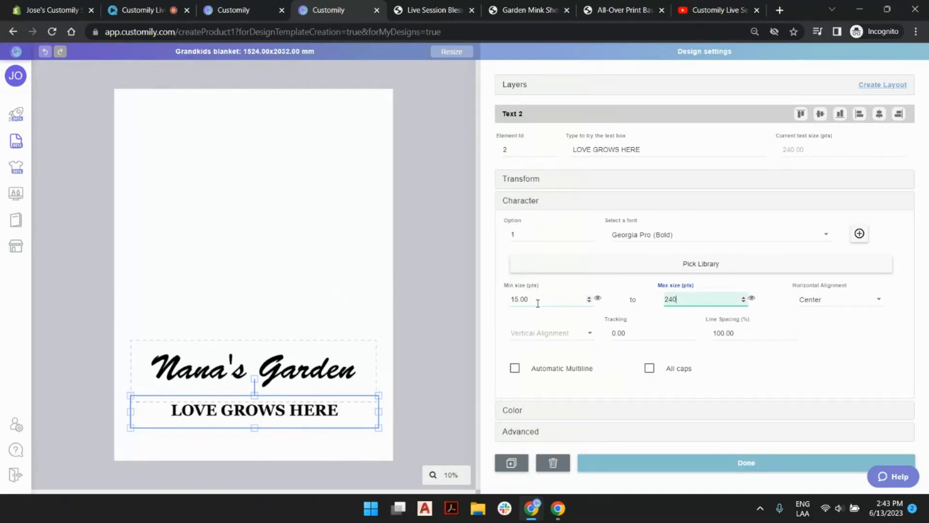
pyautogui.moveTo(547, 299); pyautogui.dragTo(455, 296)
pyautogui.write('240')
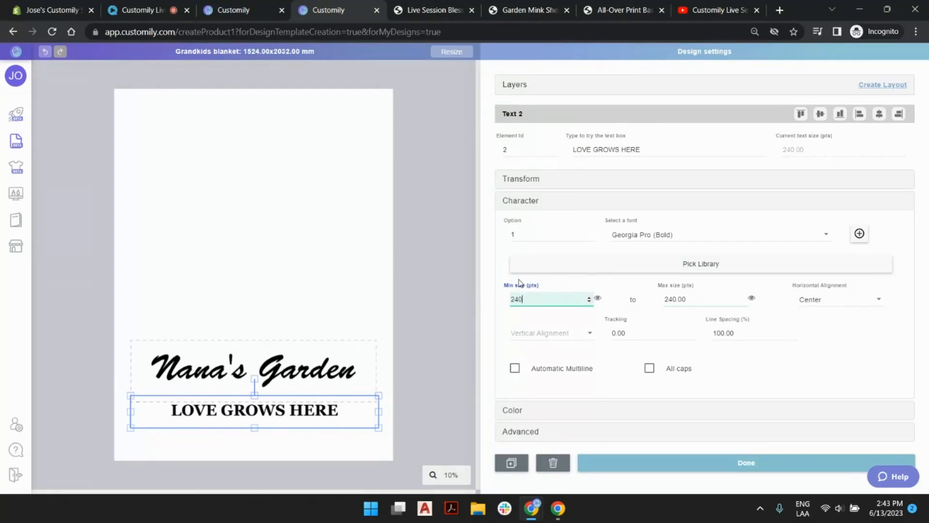
pyautogui.click(700, 299)
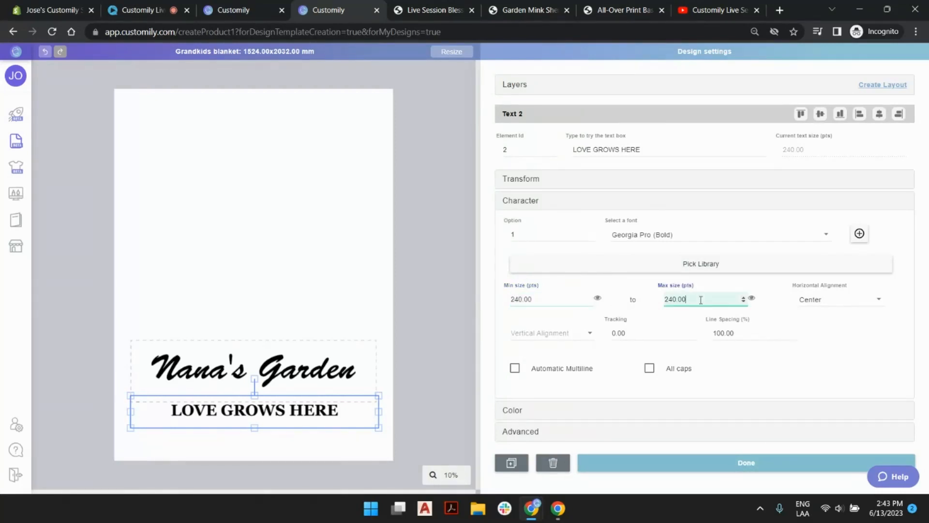
# Step: Test the second text box with longer sample text by appending "GHGGHGH" to LOVE GROWS HERE, and remove the addition
pyautogui.click(663, 149)
pyautogui.click(663, 149)
pyautogui.write('GHGGH')
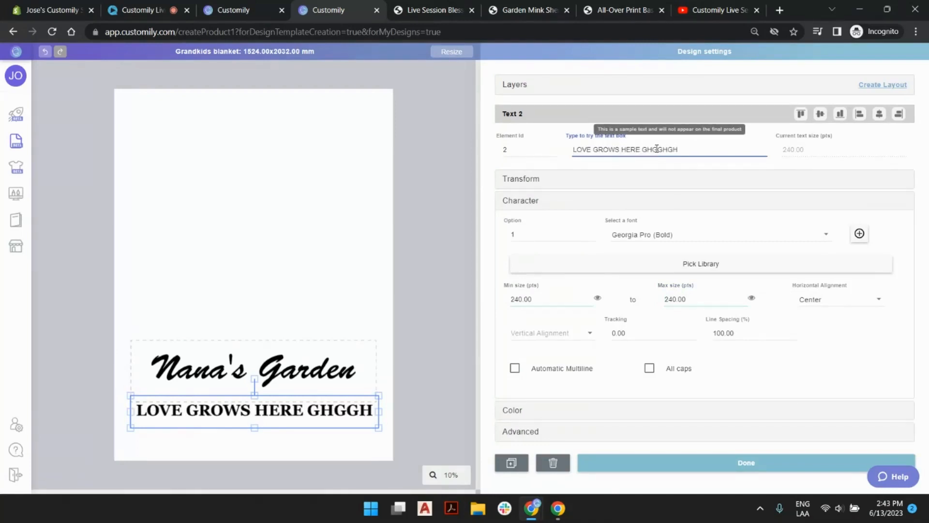
pyautogui.press('BackSpace')
pyautogui.press('BackSpace')
pyautogui.press('BackSpace')
pyautogui.press('BackSpace')
pyautogui.press('BackSpace')
pyautogui.press('BackSpace')
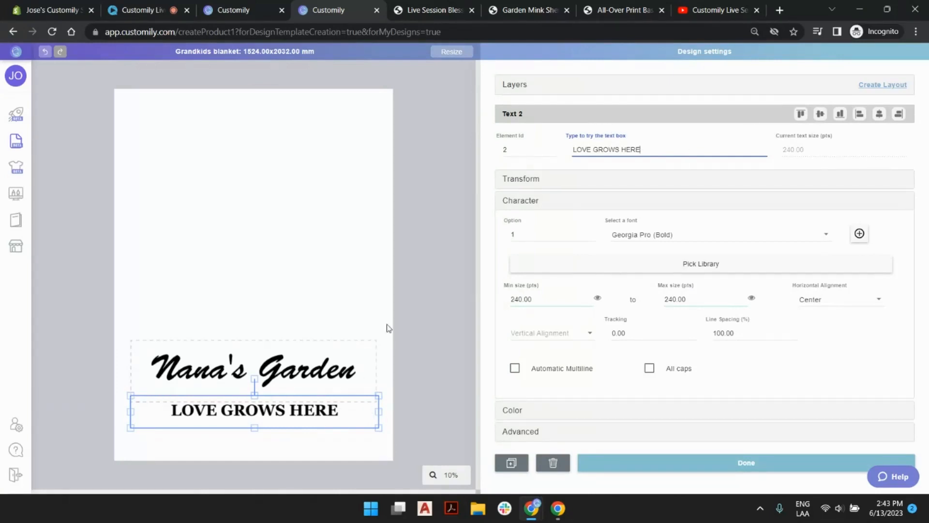
# Step: Center the LOVE GROWS HERE text box horizontally on the canvas
pyautogui.click(879, 114)
pyautogui.click(436, 303)
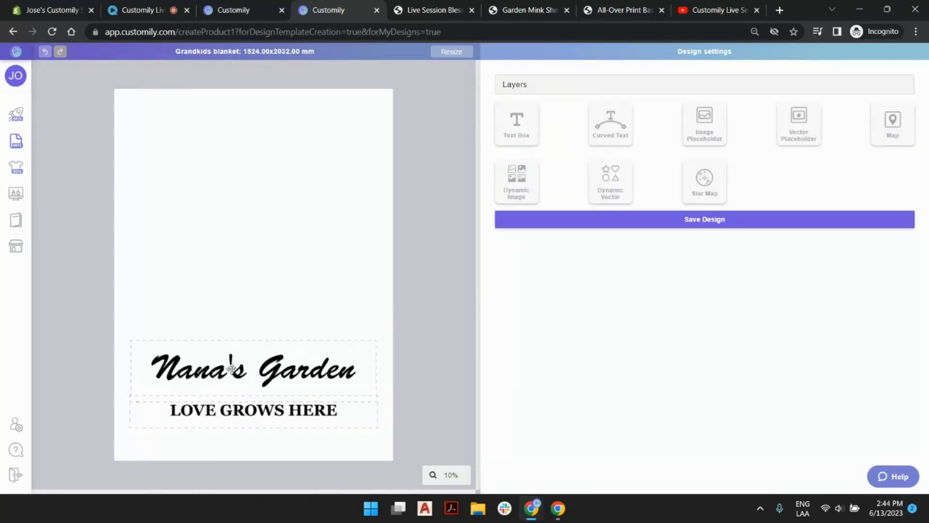
pyautogui.click(226, 406)
pyautogui.click(236, 372)
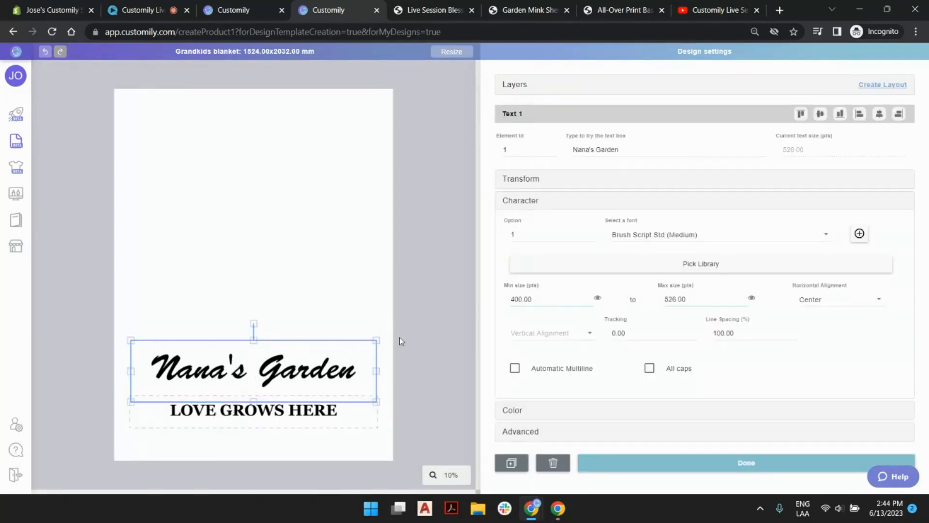
pyautogui.click(434, 330)
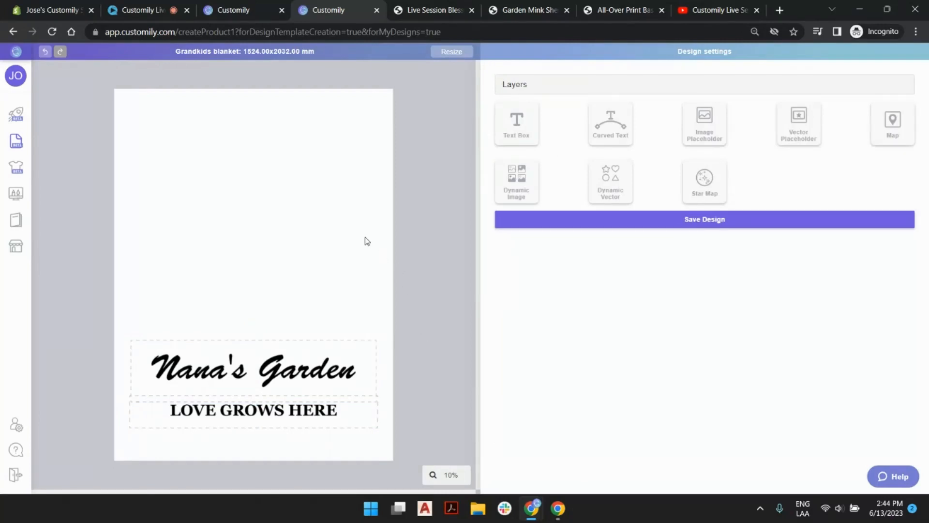
# Step: Try "HELLO" as sample text in the first text box and restore it to "Nana's Garden"
pyautogui.click(295, 375)
pyautogui.tripleClick(615, 150)
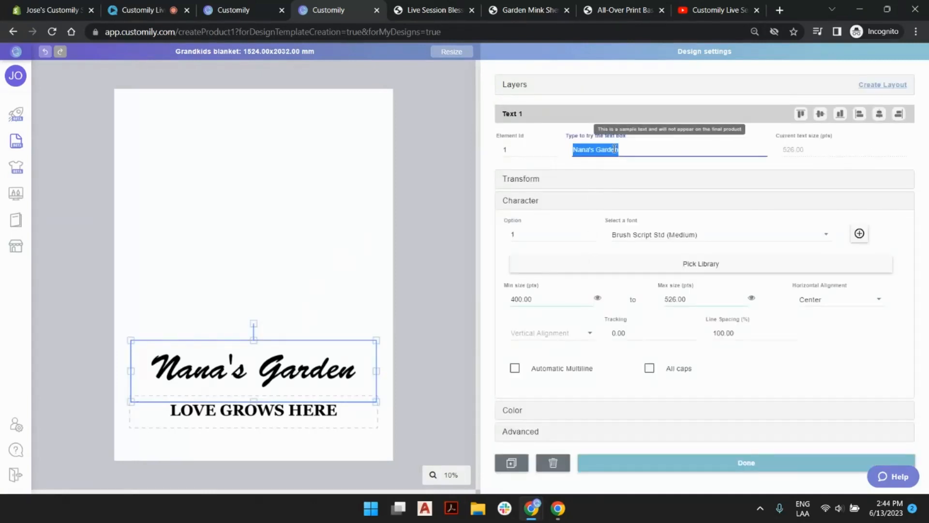
pyautogui.write('HELLO')
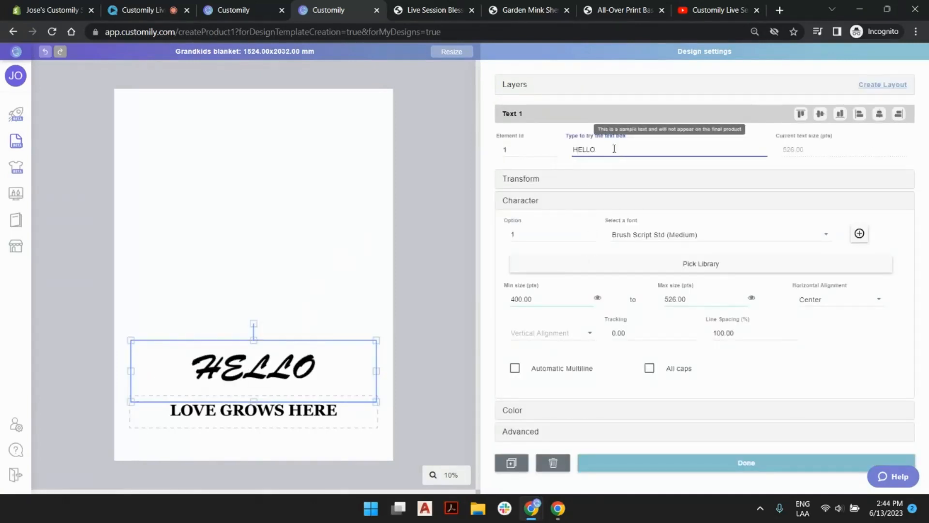
pyautogui.tripleClick(614, 148)
pyautogui.write("Nana's")
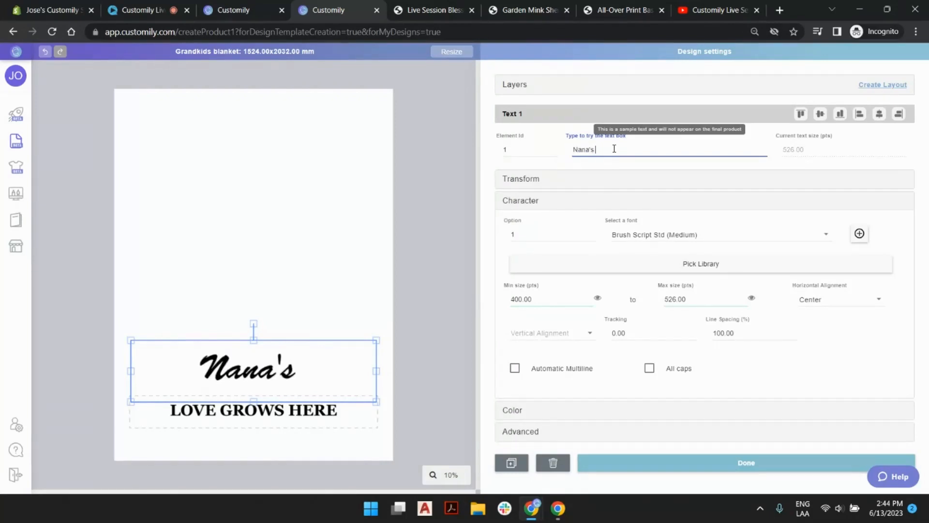
pyautogui.write(' Garden')
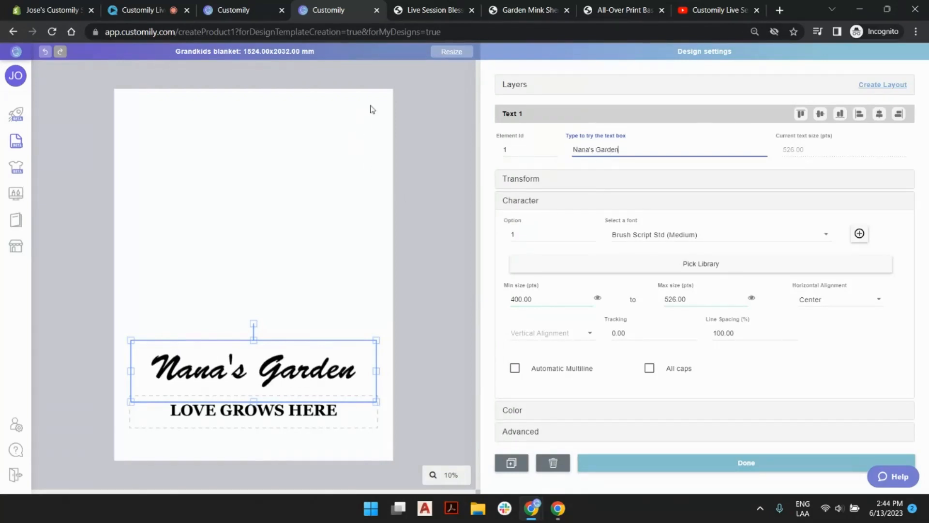
# Step: Add a dynamic image element above the Nana's Garden title and upload Pastel Green.png as its option 1
pyautogui.click(411, 105)
pyautogui.click(510, 14)
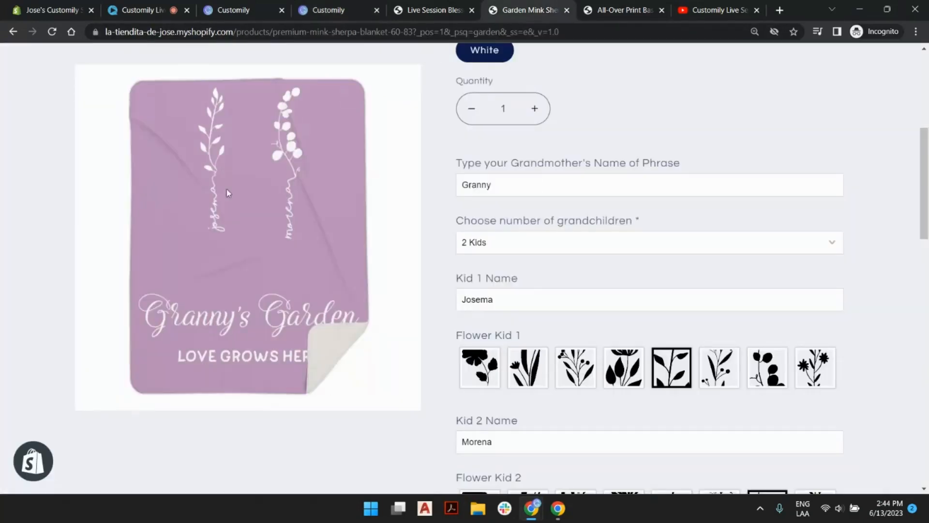
pyautogui.click(345, 10)
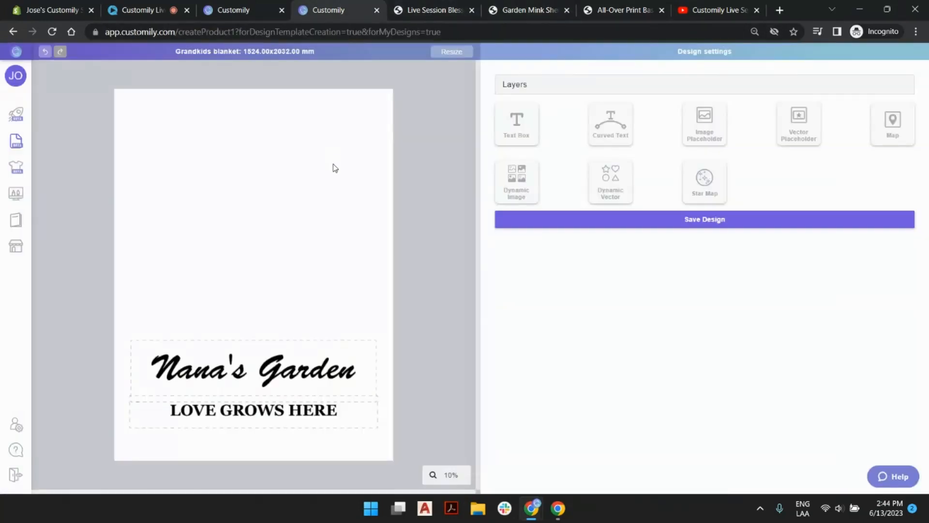
pyautogui.click(522, 182)
pyautogui.moveTo(245, 262); pyautogui.dragTo(219, 206)
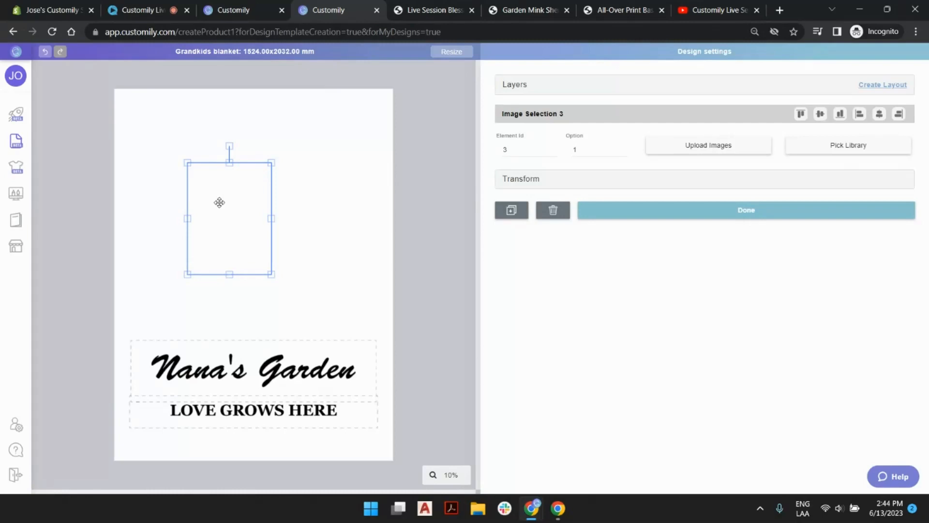
pyautogui.click(723, 148)
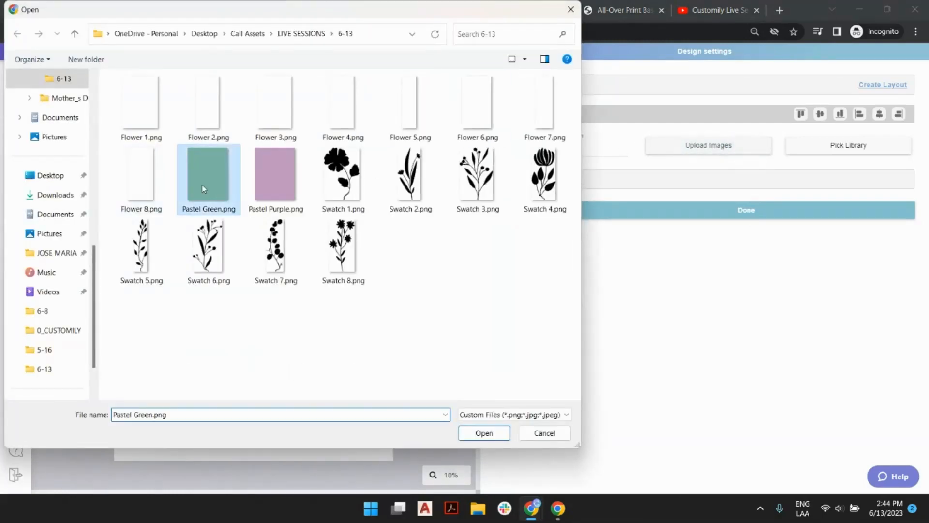
pyautogui.doubleClick(202, 184)
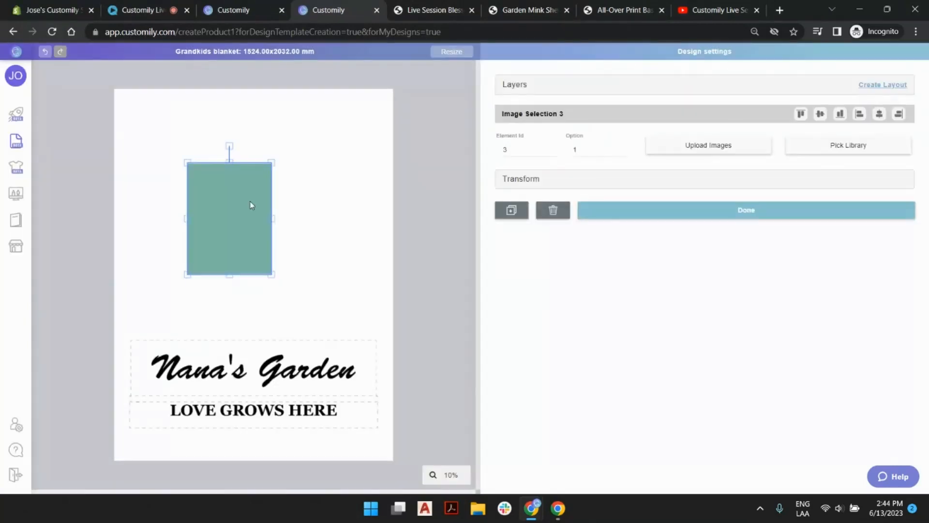
# Step: Stretch the green background image to cover the whole canvas and move its layer below both text layers
pyautogui.moveTo(251, 205)
pyautogui.mouseDown()
pyautogui.moveTo(268, 201)
pyautogui.moveTo(257, 197)
pyautogui.mouseUp()
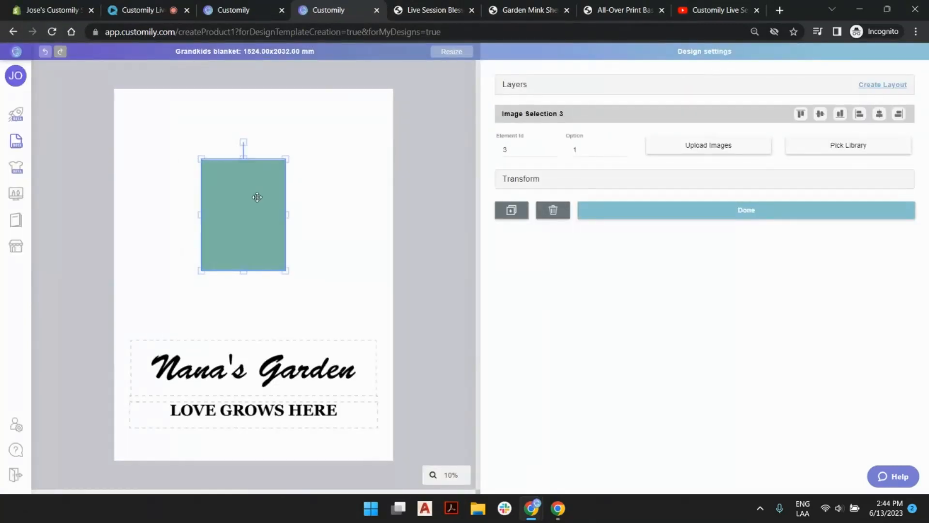
pyautogui.moveTo(200, 215); pyautogui.dragTo(114, 215)
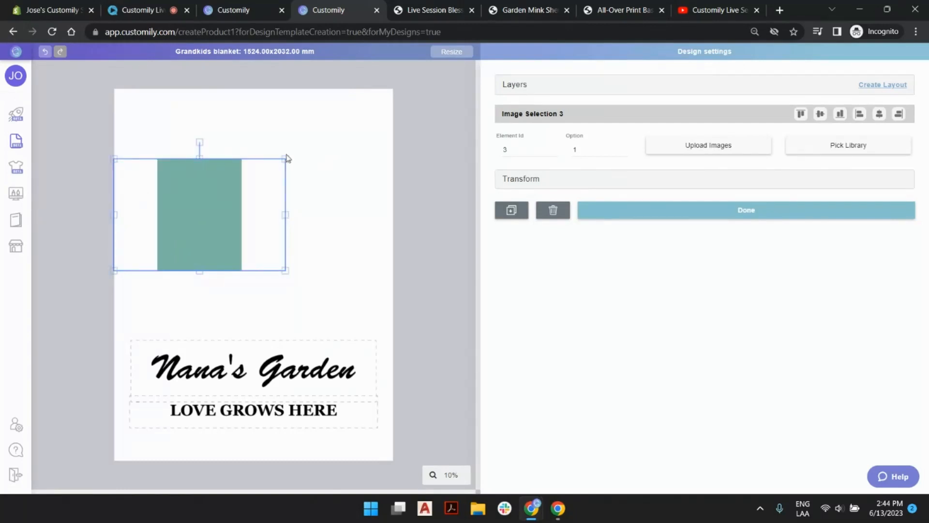
pyautogui.moveTo(198, 162); pyautogui.dragTo(200, 88)
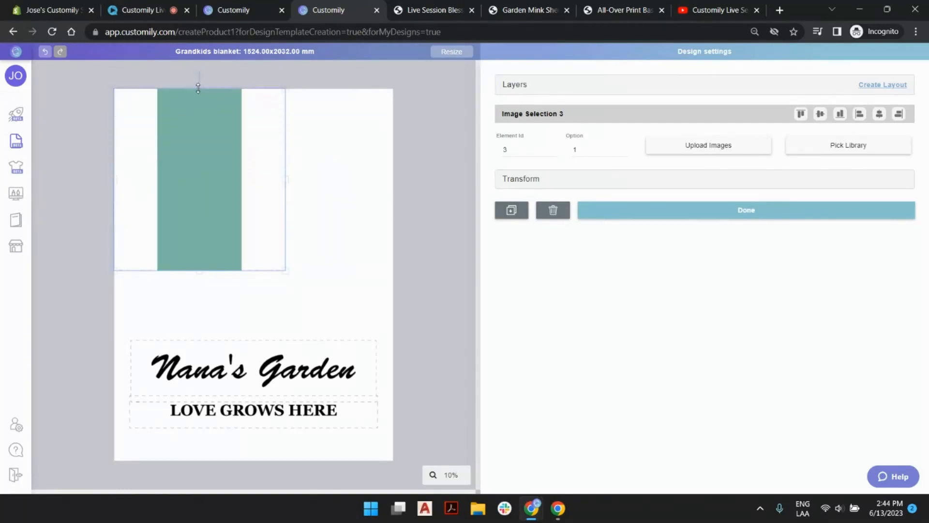
pyautogui.moveTo(286, 179); pyautogui.dragTo(394, 173)
pyautogui.moveTo(253, 267); pyautogui.dragTo(249, 461)
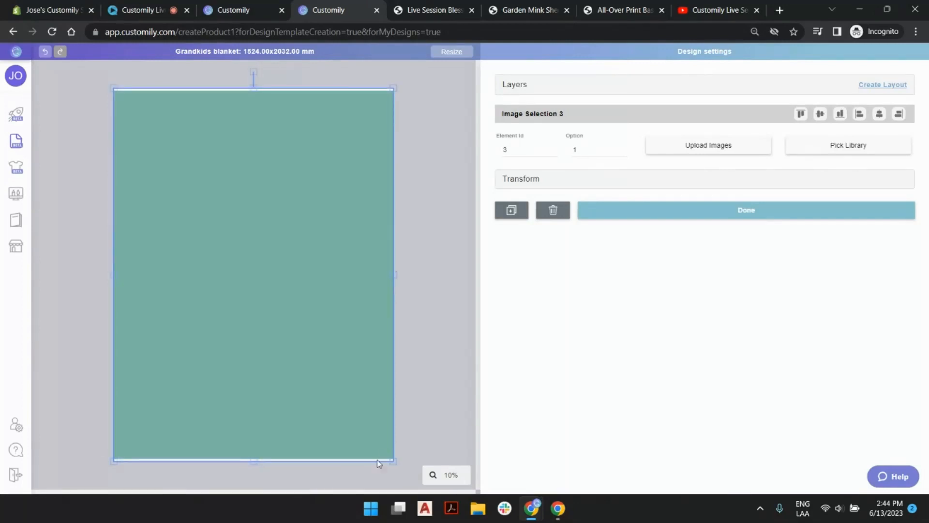
pyautogui.moveTo(392, 462); pyautogui.dragTo(396, 464)
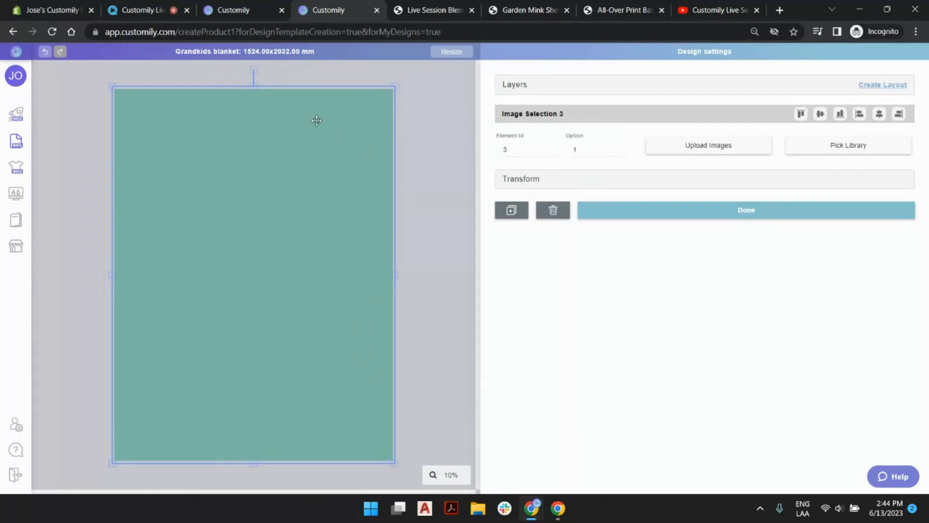
pyautogui.click(513, 86)
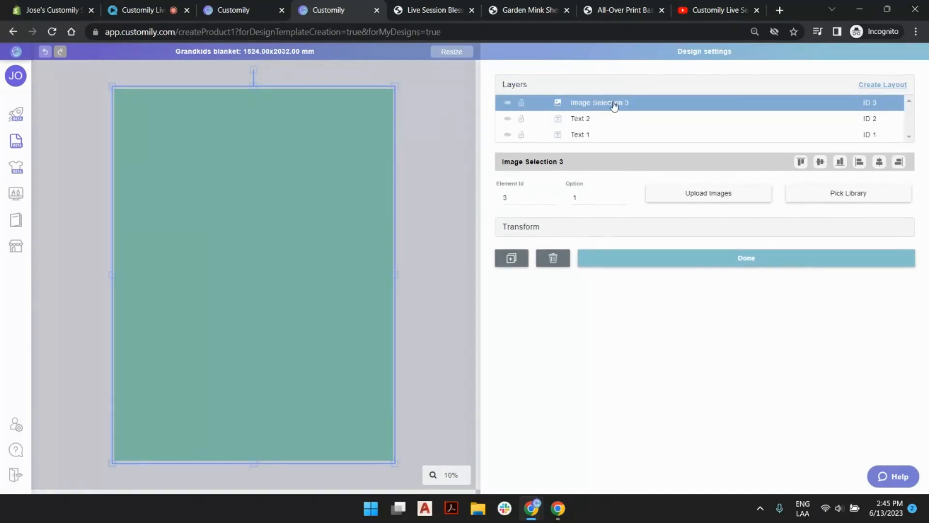
pyautogui.moveTo(614, 107); pyautogui.dragTo(617, 141)
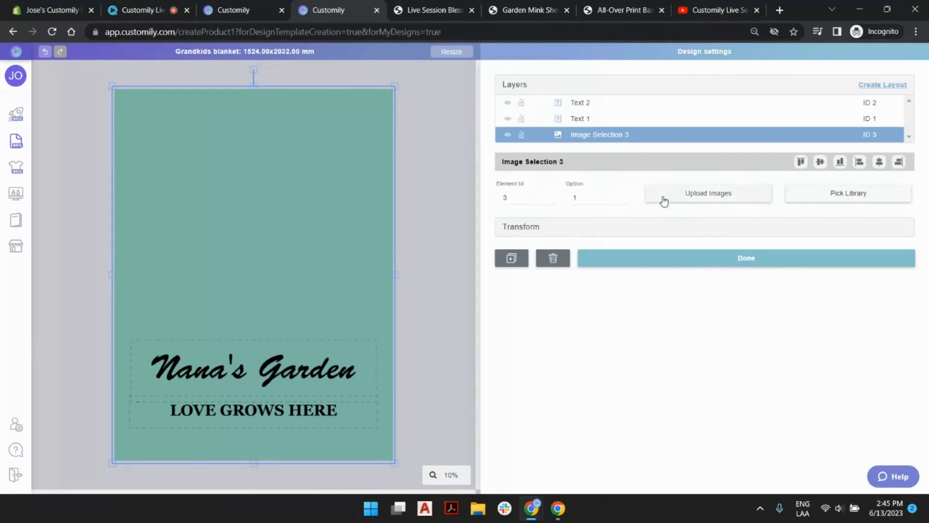
# Step: Upload Pastel Purple.png as option 2 of the background image element
pyautogui.click(623, 197)
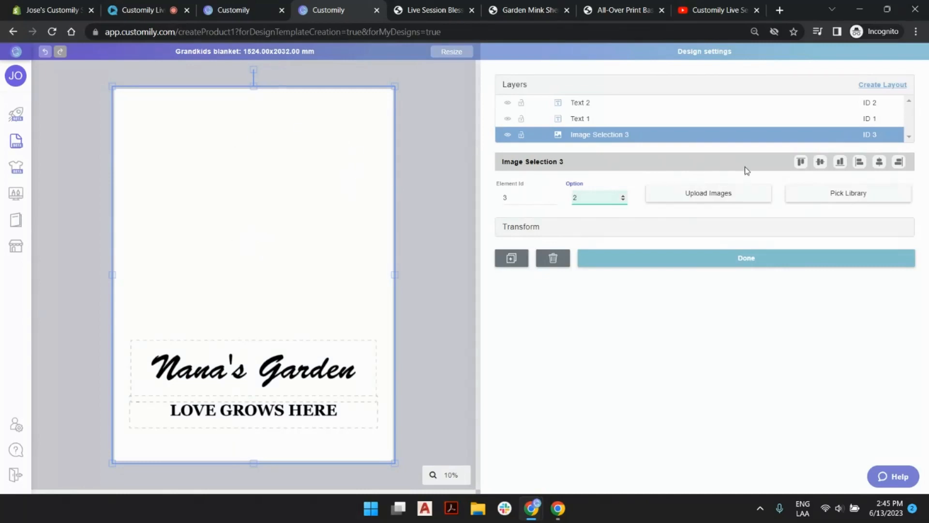
pyautogui.click(735, 202)
pyautogui.doubleClick(285, 177)
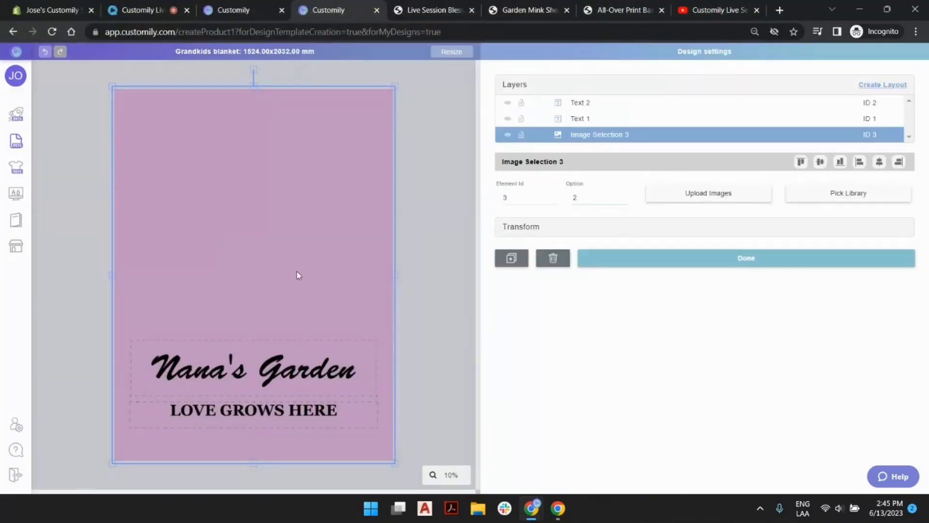
pyautogui.click(422, 154)
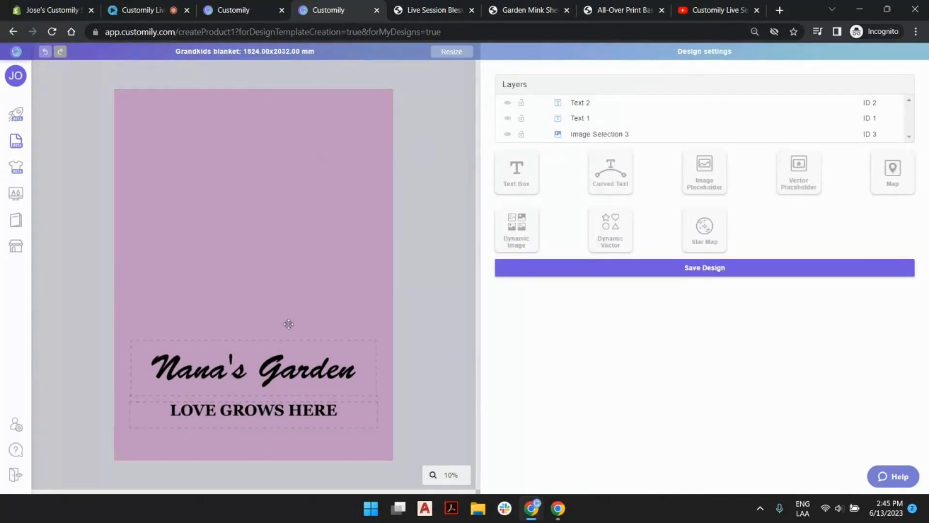
# Step: Change the fill color of the Nana's Garden text to white
pyautogui.click(317, 365)
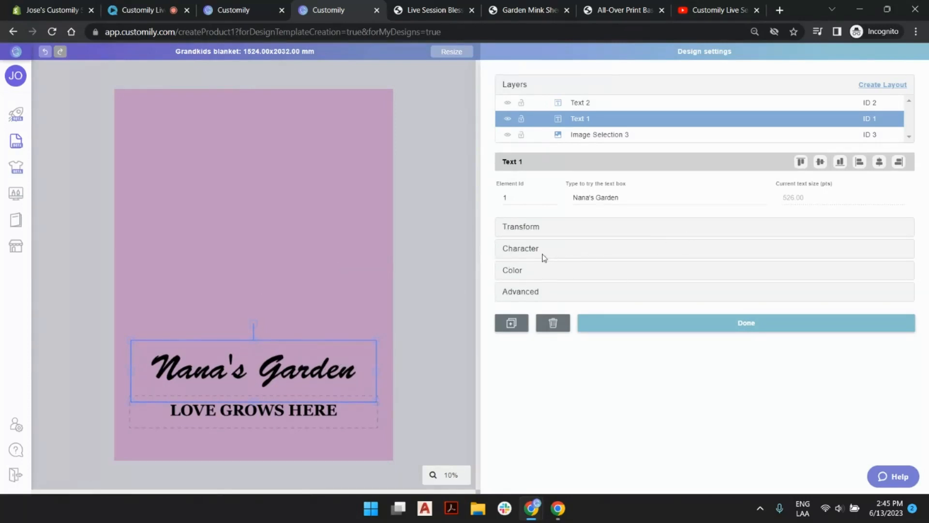
pyautogui.click(591, 250)
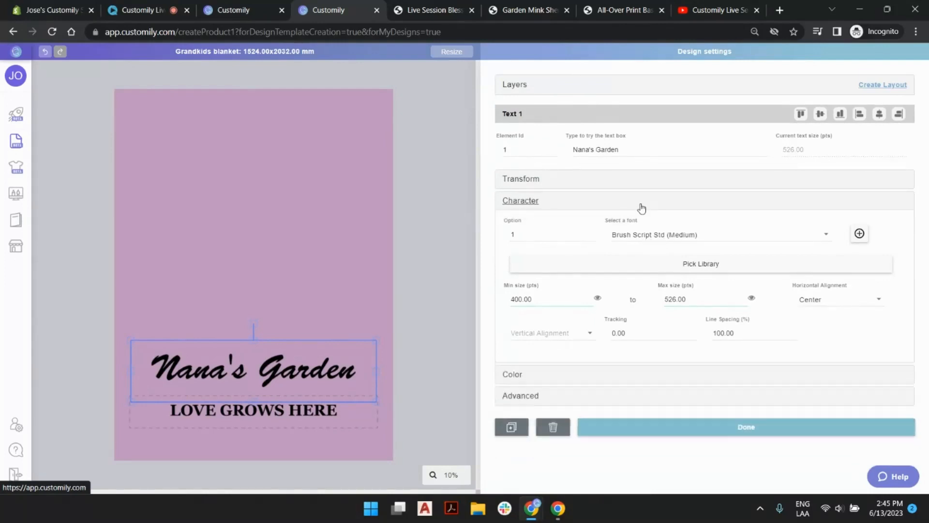
pyautogui.click(641, 208)
pyautogui.click(640, 229)
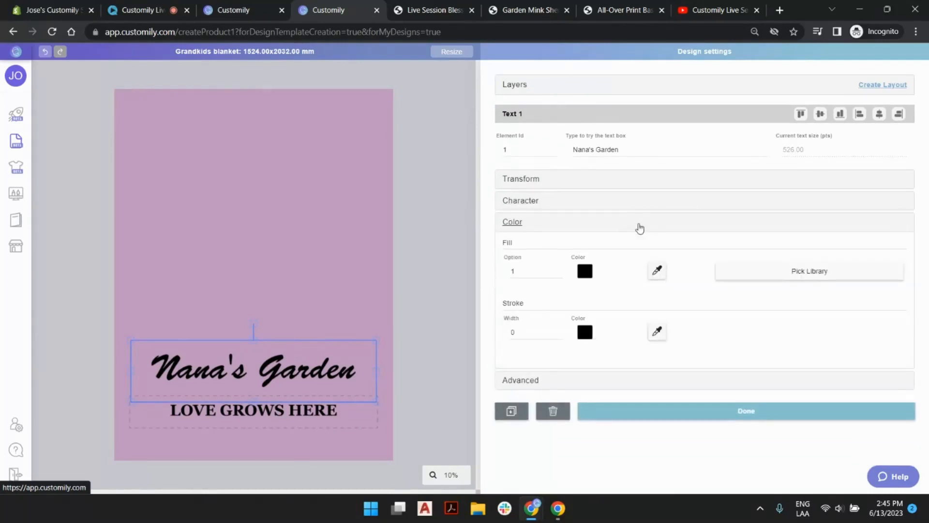
pyautogui.click(593, 272)
pyautogui.moveTo(612, 211); pyautogui.dragTo(584, 126)
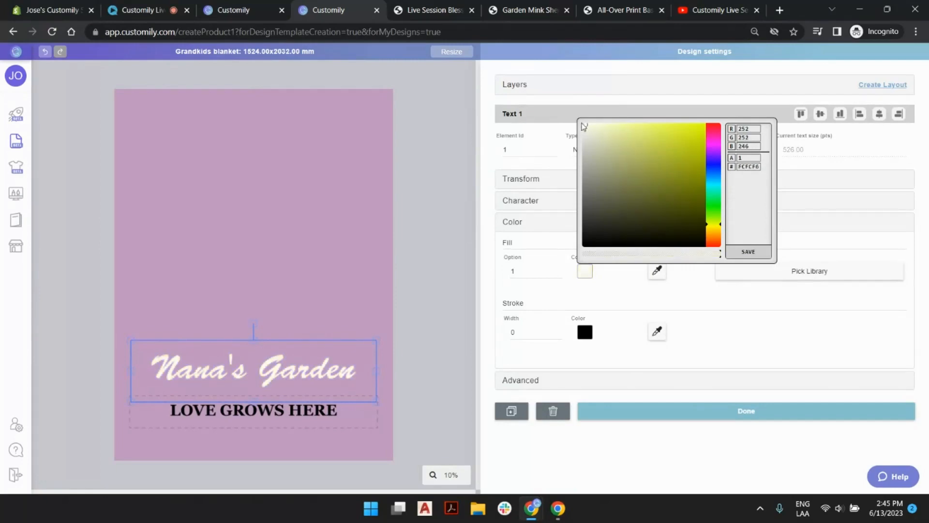
pyautogui.click(749, 251)
pyautogui.click(515, 288)
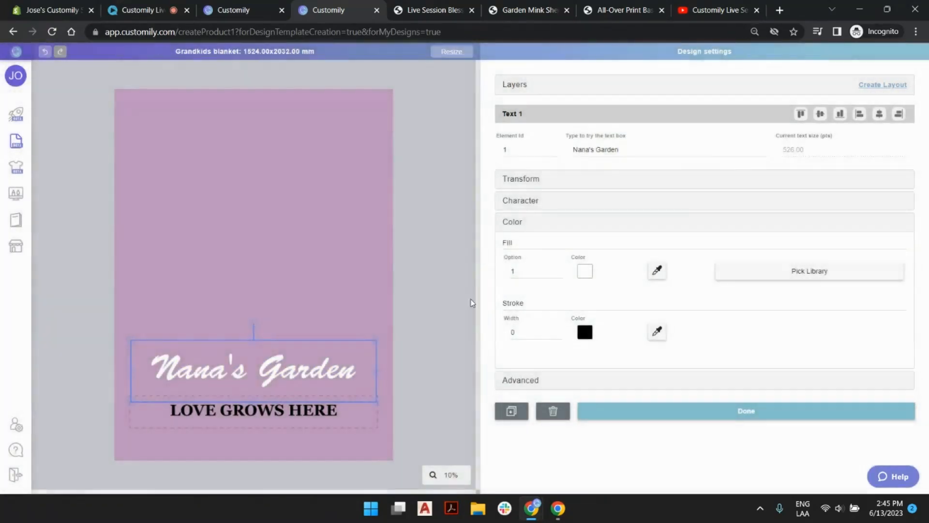
# Step: Change the fill color of the LOVE GROWS HERE text to white
pyautogui.click(289, 416)
pyautogui.click(585, 271)
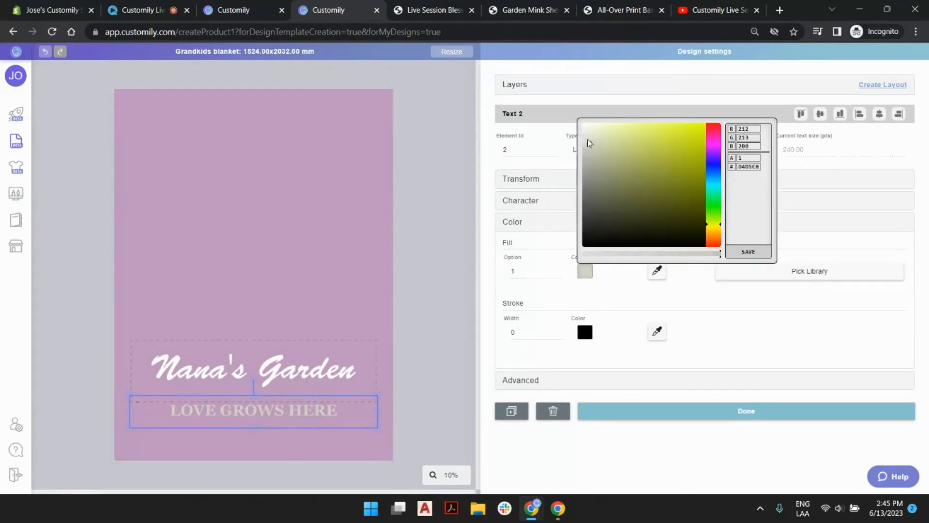
pyautogui.moveTo(588, 139); pyautogui.dragTo(583, 124)
pyautogui.click(749, 251)
pyautogui.click(507, 287)
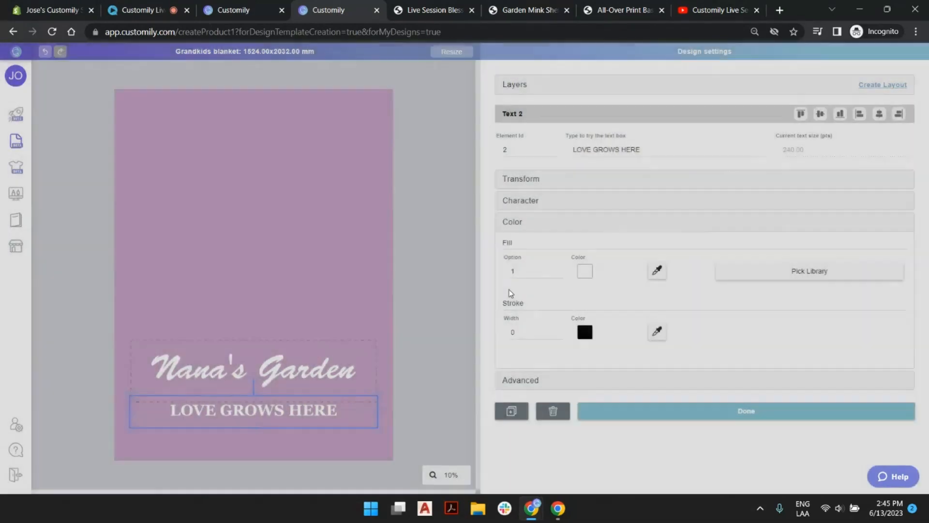
pyautogui.click(455, 296)
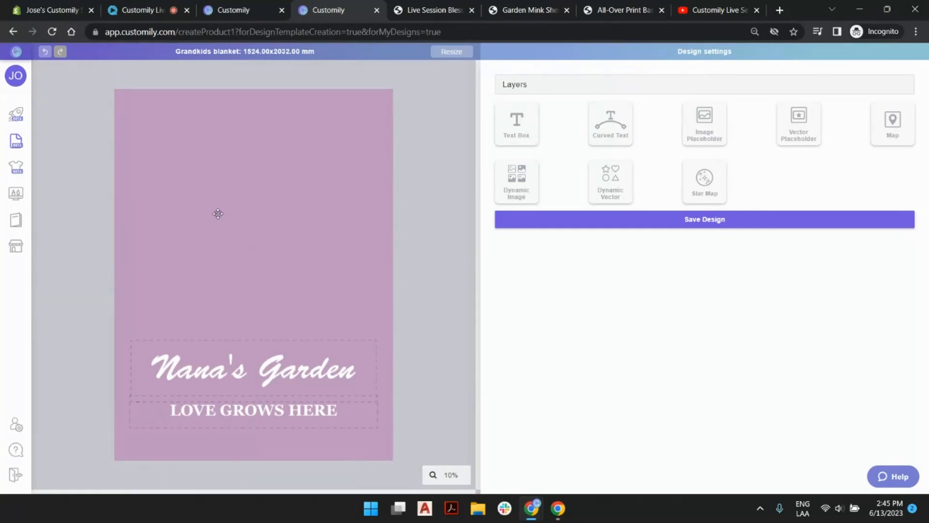
# Step: Add a third text box with a child's first name as sample text and set its maximum size to 300 pts
pyautogui.click(525, 7)
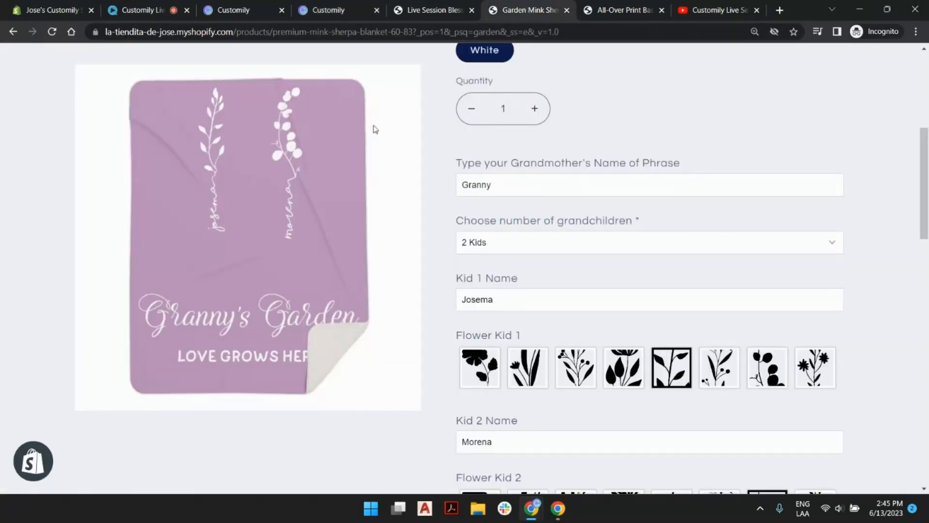
pyautogui.click(339, 8)
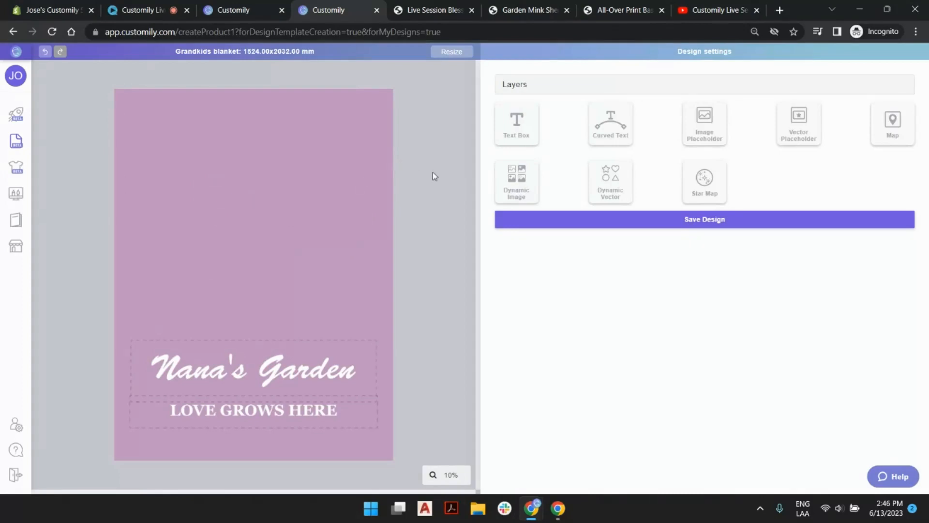
pyautogui.click(519, 130)
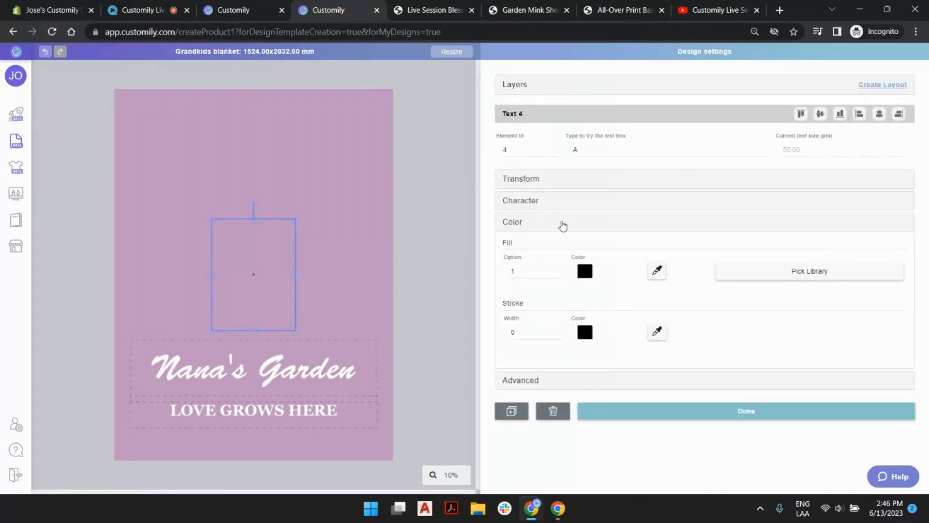
pyautogui.doubleClick(594, 149)
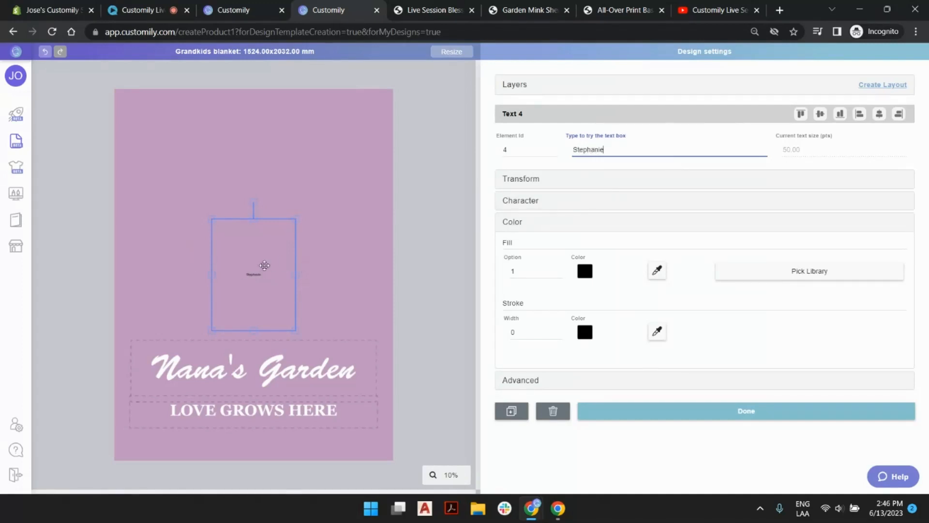
pyautogui.click(533, 201)
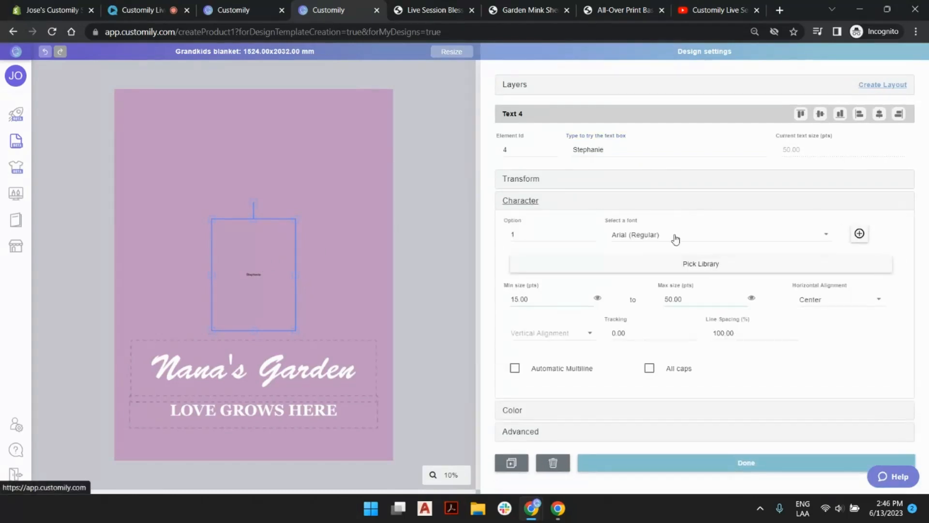
pyautogui.moveTo(690, 304); pyautogui.dragTo(659, 304)
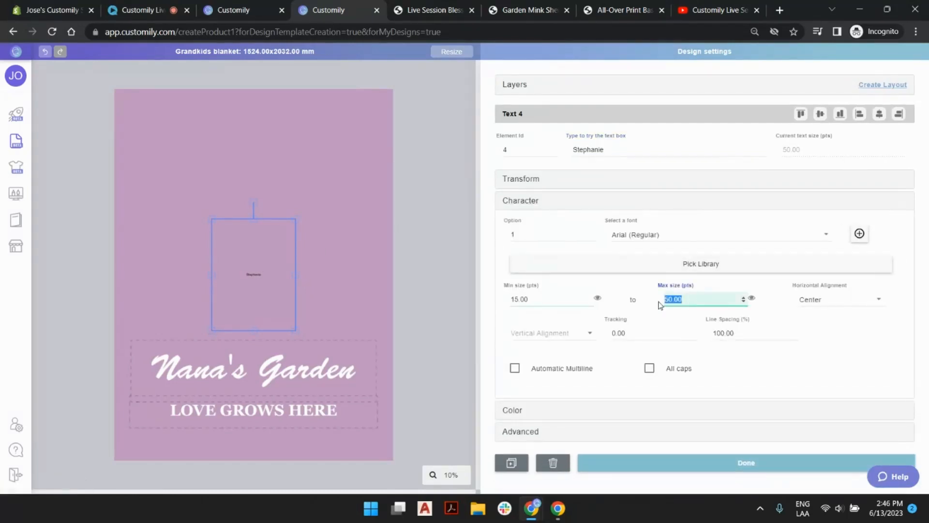
pyautogui.write('300')
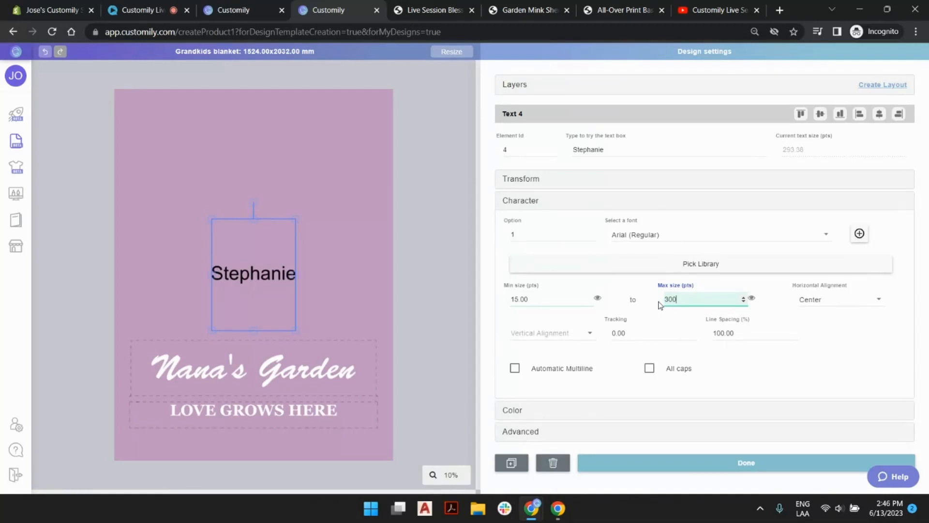
# Step: Resize the child's name text box to about 958 mm wide and 204 mm high and place it in the upper half of the canvas
pyautogui.moveTo(212, 274); pyautogui.dragTo(166, 275)
pyautogui.moveTo(252, 329); pyautogui.dragTo(251, 264)
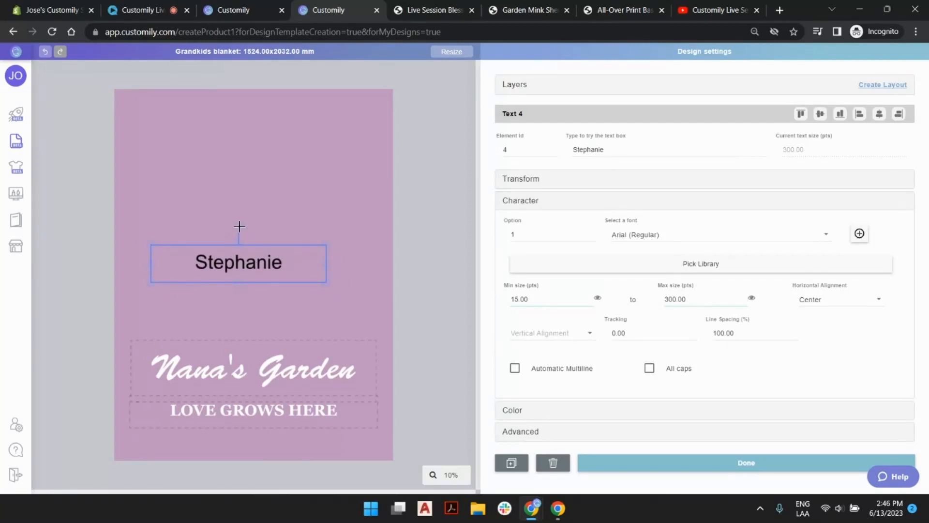
pyautogui.moveTo(239, 227); pyautogui.dragTo(84, 225)
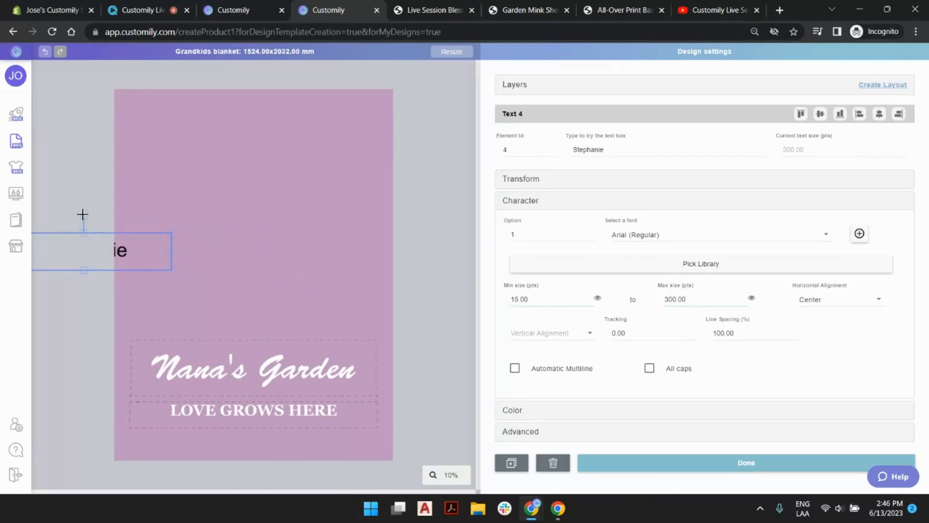
pyautogui.moveTo(104, 254); pyautogui.dragTo(257, 228)
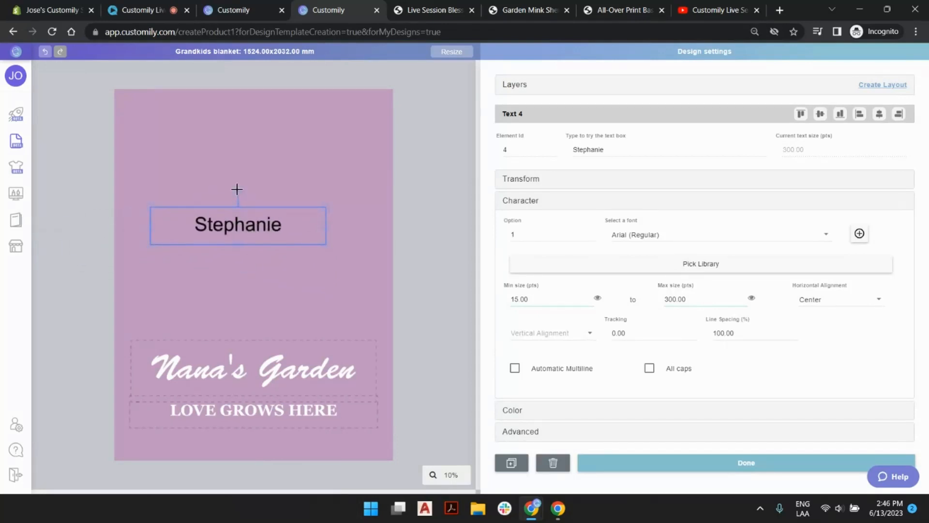
# Step: Rotate the child's name text box to 270 degrees and move it to the left part of the blanket, above the title
pyautogui.moveTo(237, 189); pyautogui.dragTo(176, 228)
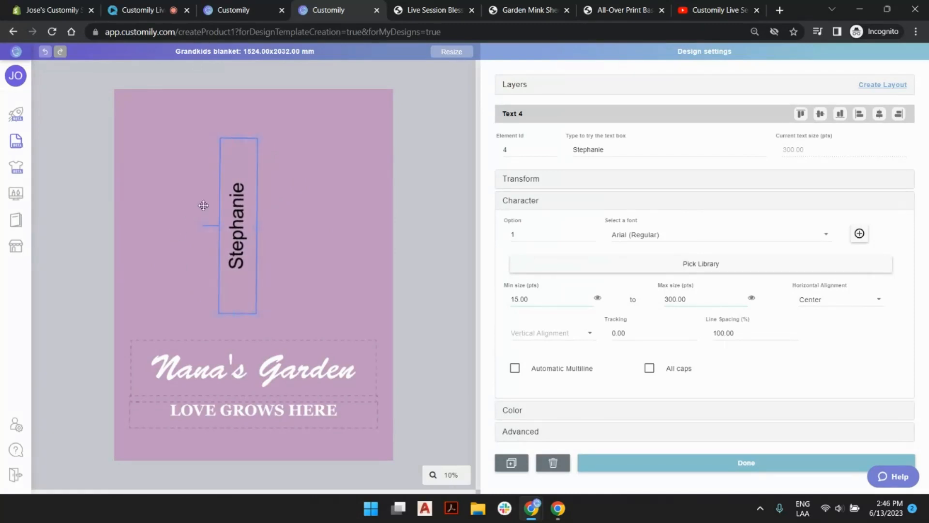
pyautogui.click(618, 182)
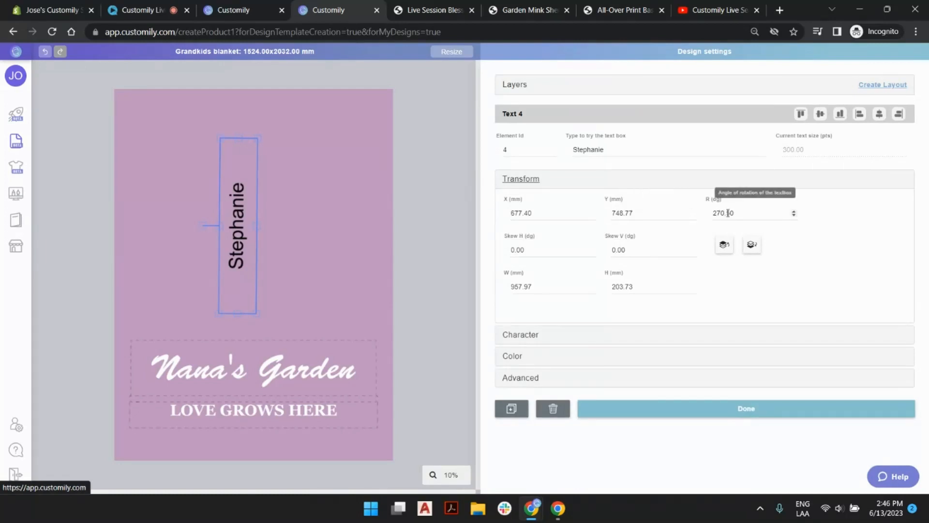
pyautogui.moveTo(725, 213); pyautogui.dragTo(788, 211)
pyautogui.press('BackSpace')
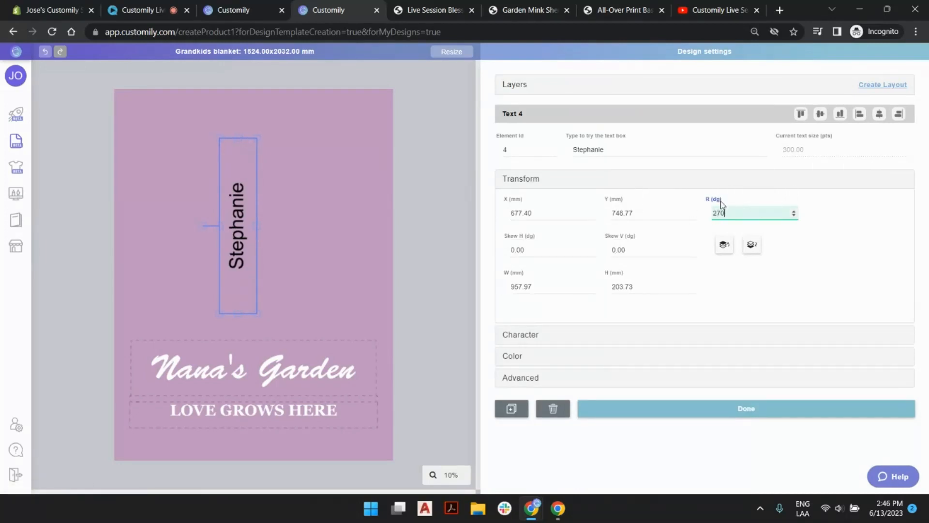
pyautogui.moveTo(219, 221); pyautogui.dragTo(165, 232)
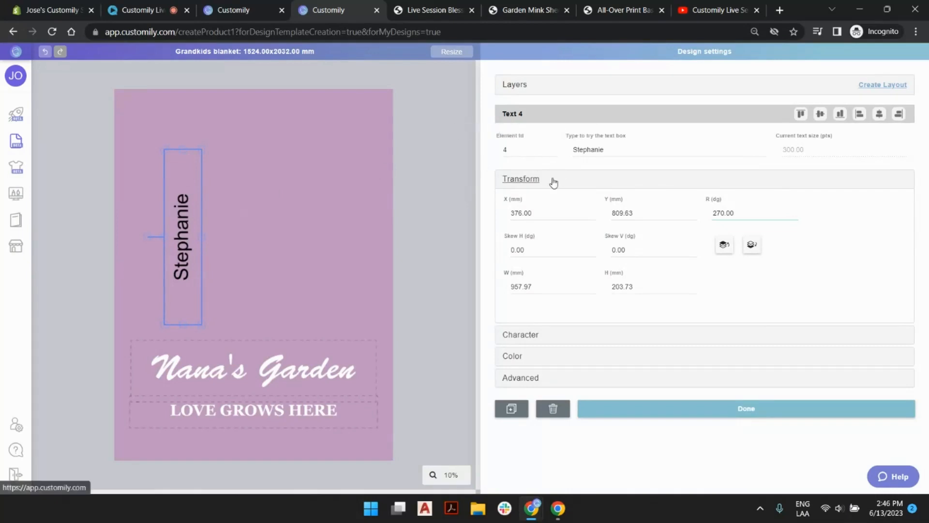
# Step: Set the child's name font to Shorelines Script Bold (Regular) and its horizontal alignment to Right
pyautogui.click(535, 338)
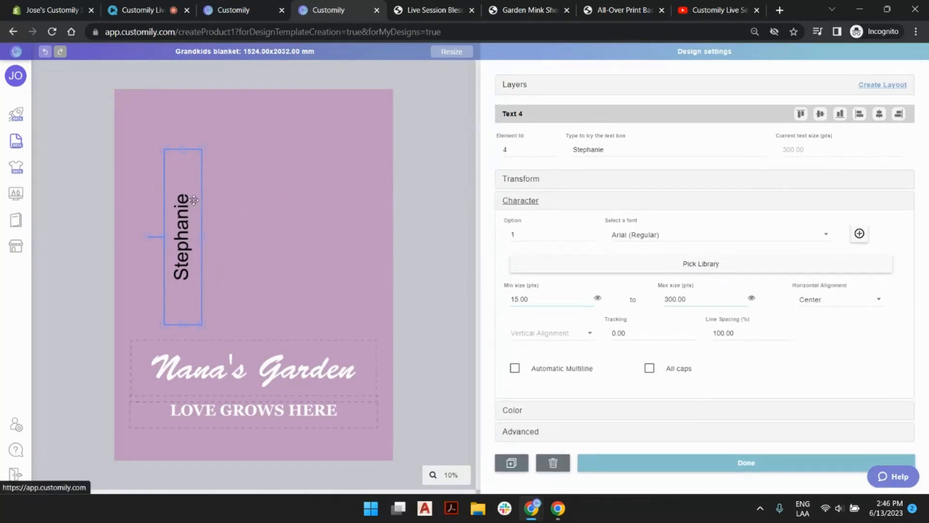
pyautogui.click(746, 236)
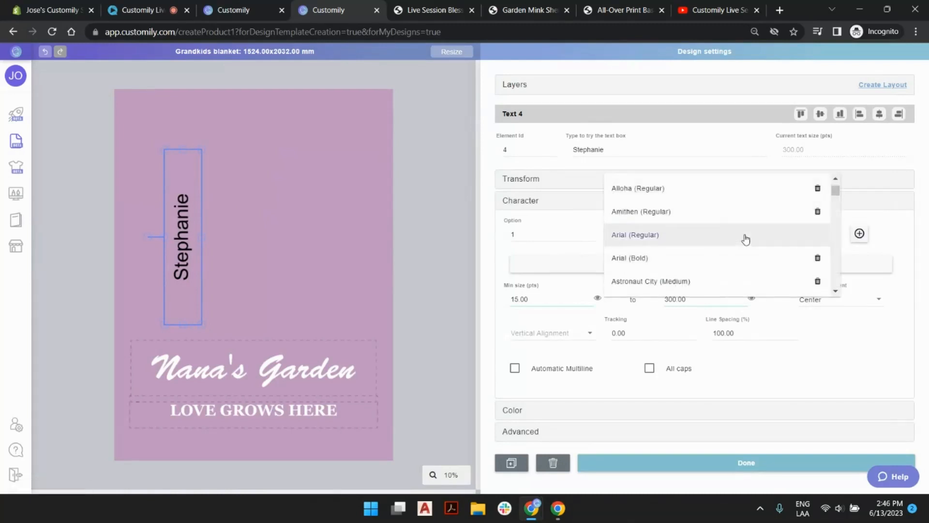
pyautogui.scroll(-5, 705, 269)
pyautogui.scroll(-10, 705, 269)
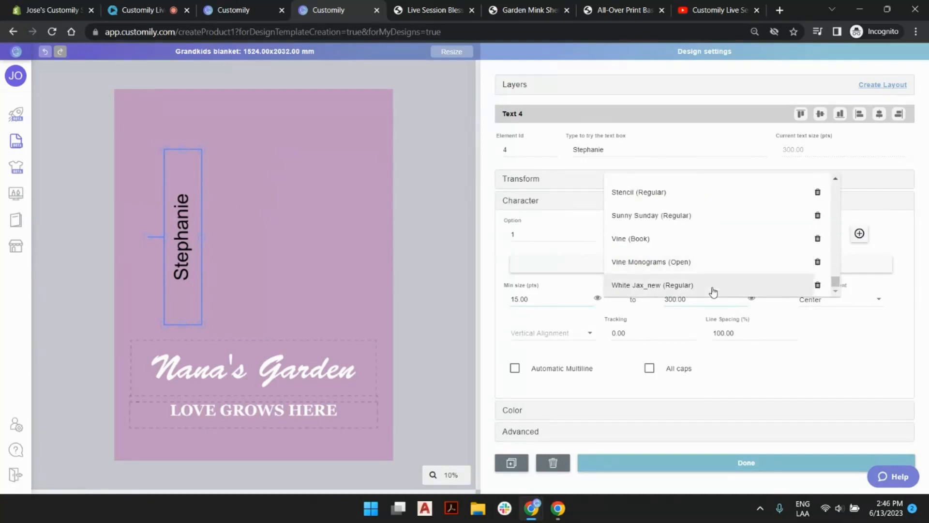
pyautogui.scroll(4, 710, 234)
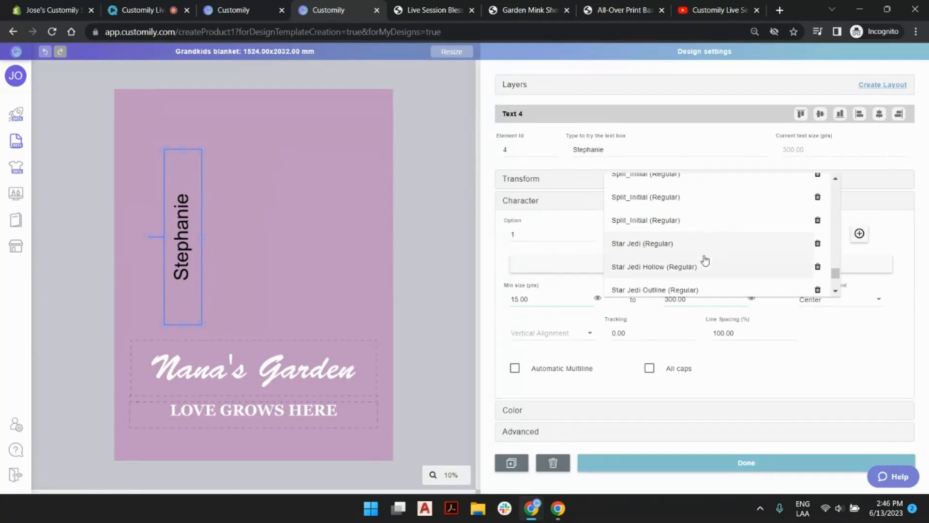
pyautogui.scroll(-2, 704, 262)
pyautogui.scroll(-3, 707, 264)
pyautogui.scroll(5, 697, 254)
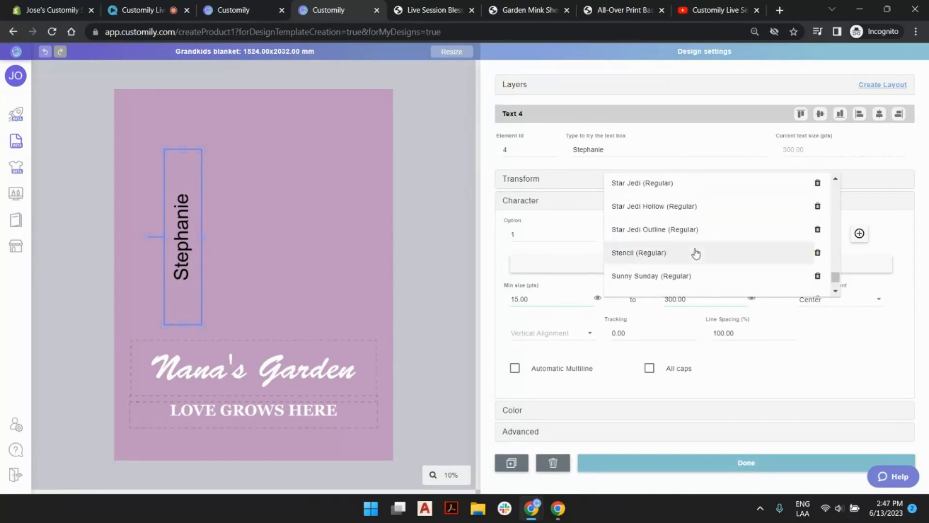
pyautogui.scroll(1, 701, 237)
pyautogui.scroll(-5, 700, 240)
pyautogui.scroll(6, 701, 240)
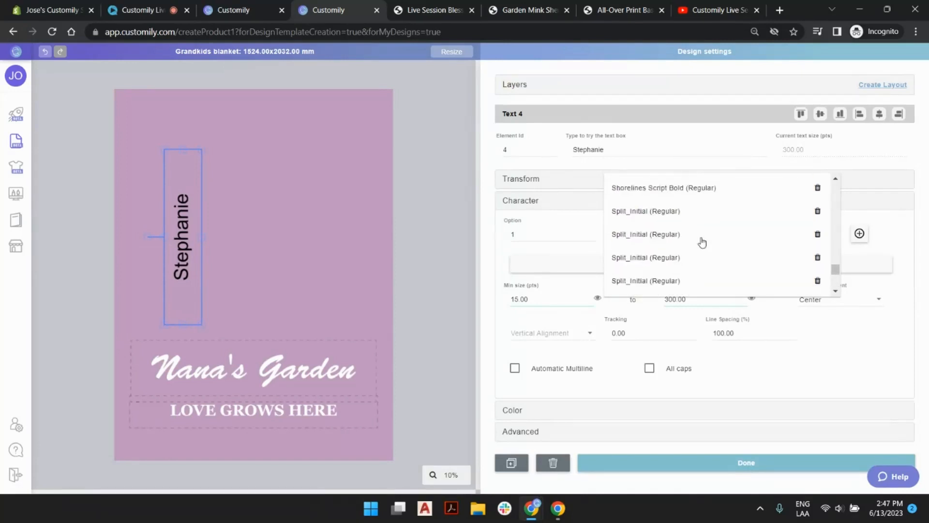
pyautogui.scroll(2, 659, 273)
pyautogui.click(678, 246)
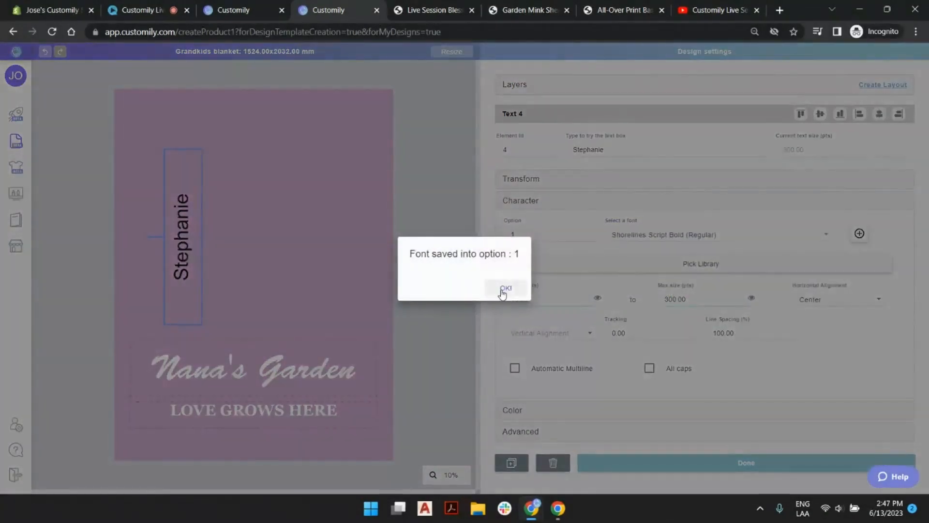
pyautogui.click(502, 289)
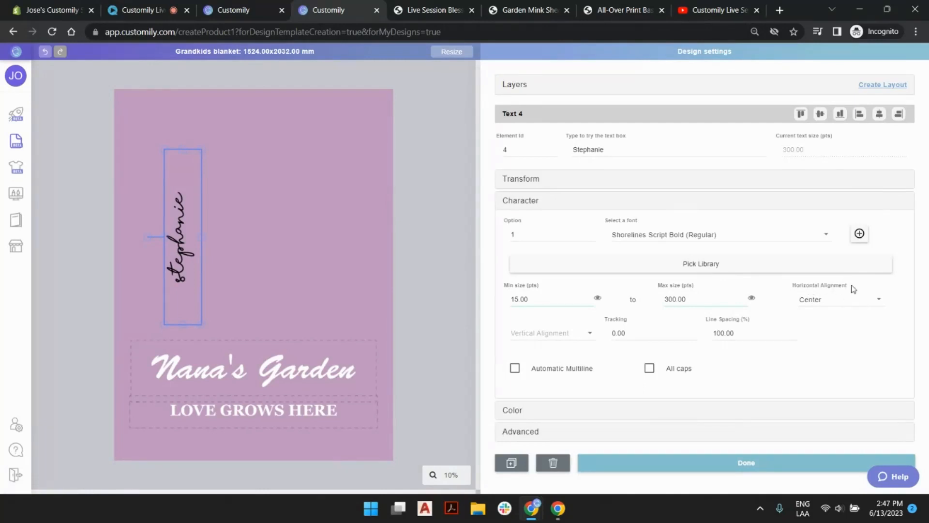
pyautogui.click(851, 304)
pyautogui.click(840, 274)
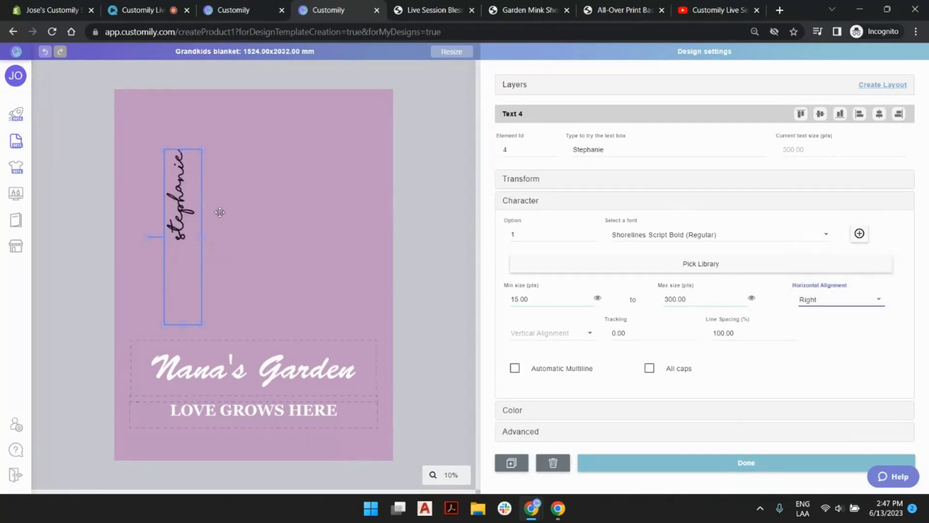
# Step: Test the right alignment by appending "ggg" to the sample name, and remove the extra letters
pyautogui.doubleClick(673, 149)
pyautogui.click(665, 148)
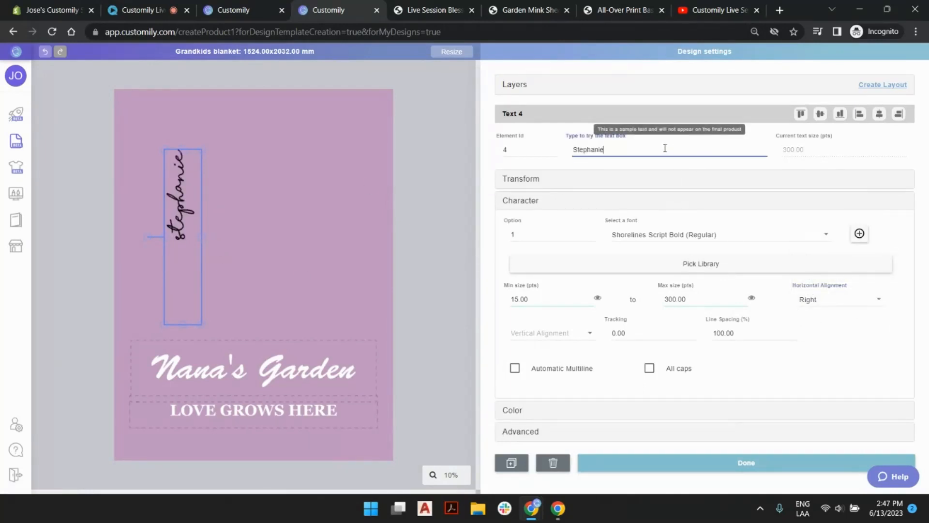
pyautogui.write('ggg')
pyautogui.press('BackSpace')
pyautogui.press('BackSpace')
pyautogui.press('BackSpace')
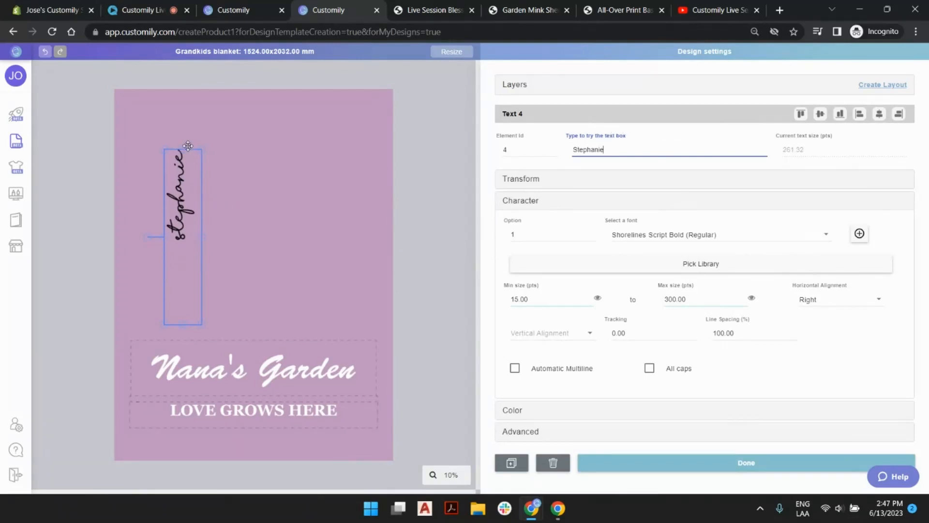
# Step: Shorten the vertical name box from its upper end to fit the name closely and place it just above the title's left part
pyautogui.moveTo(183, 149); pyautogui.dragTo(188, 221)
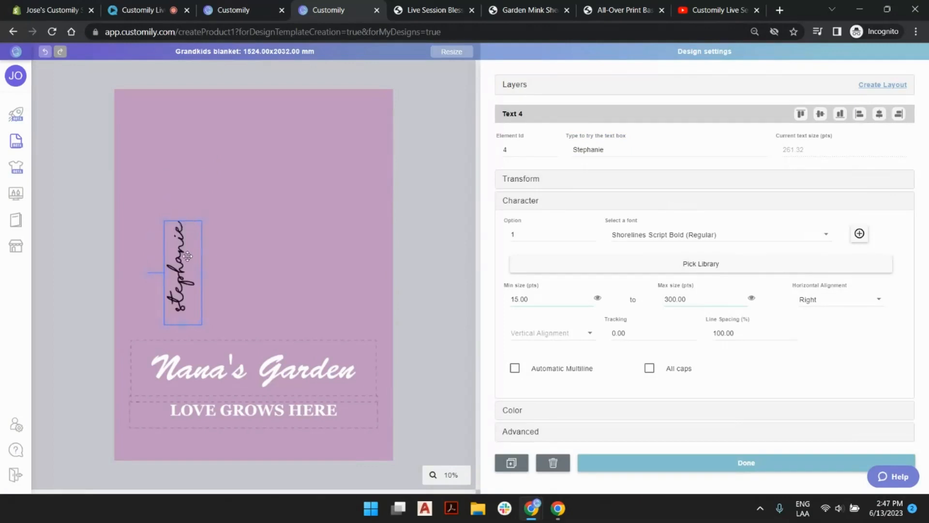
pyautogui.moveTo(188, 261)
pyautogui.mouseDown()
pyautogui.moveTo(194, 241)
pyautogui.moveTo(186, 252)
pyautogui.mouseUp()
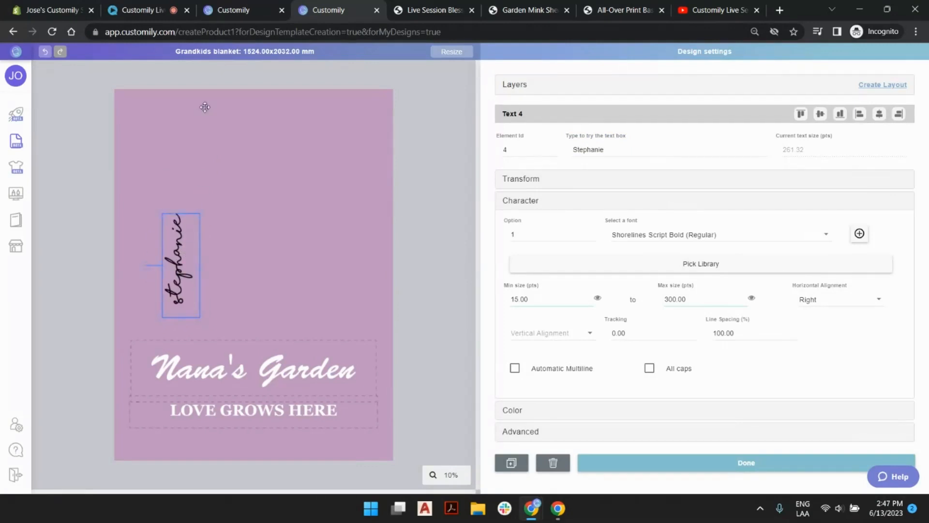
pyautogui.click(441, 127)
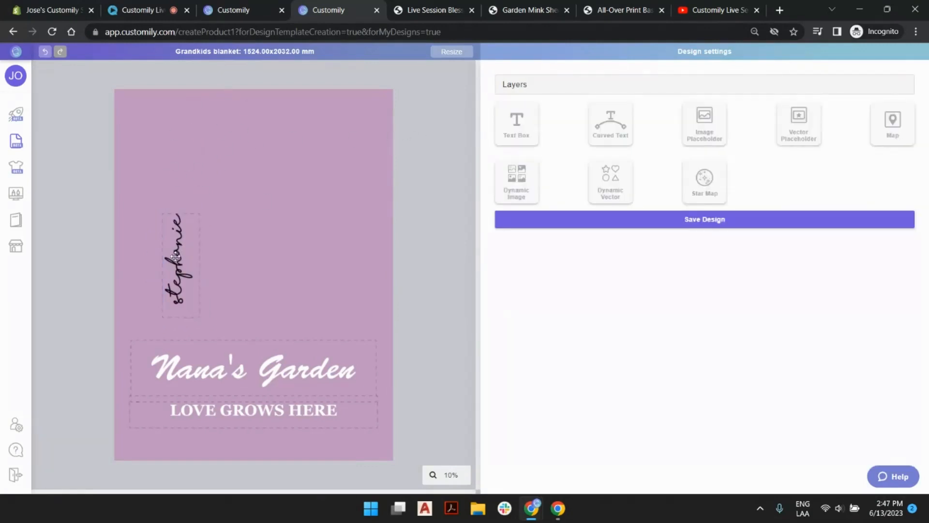
# Step: Change the fill color of the child's name text to white (FFFFFF)
pyautogui.click(196, 237)
pyautogui.click(608, 204)
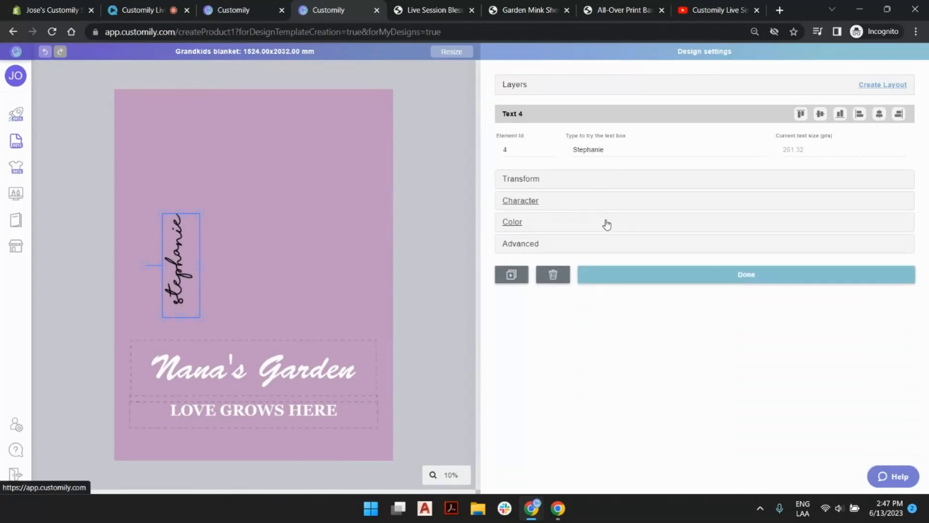
pyautogui.click(605, 223)
pyautogui.click(585, 271)
pyautogui.moveTo(595, 144); pyautogui.dragTo(583, 124)
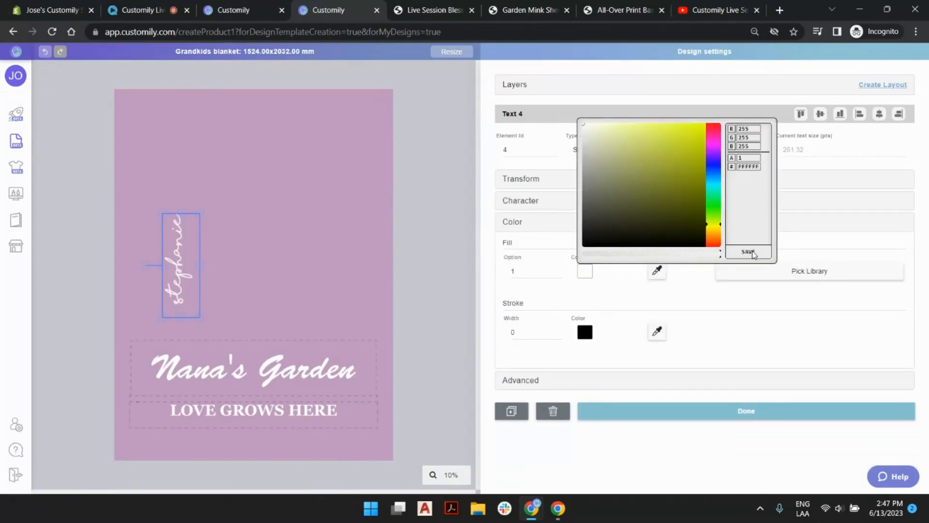
pyautogui.click(748, 252)
pyautogui.click(508, 288)
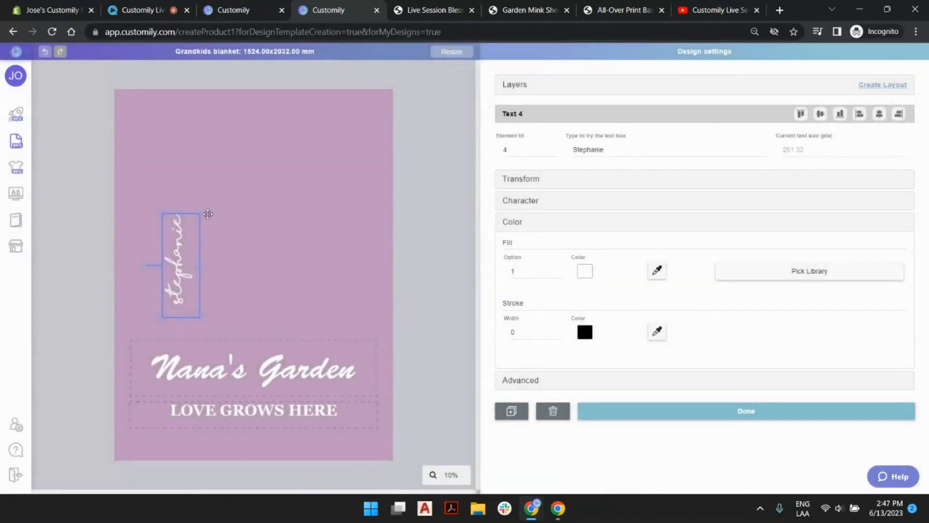
pyautogui.click(435, 164)
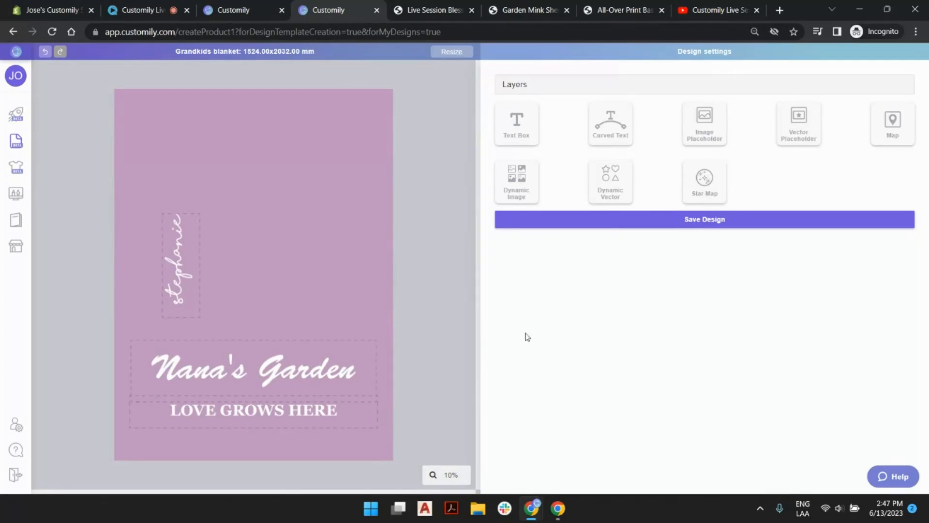
# Step: Switch to File Explorer and examine the flower and swatch images in the 6-13 folder
pyautogui.click(482, 515)
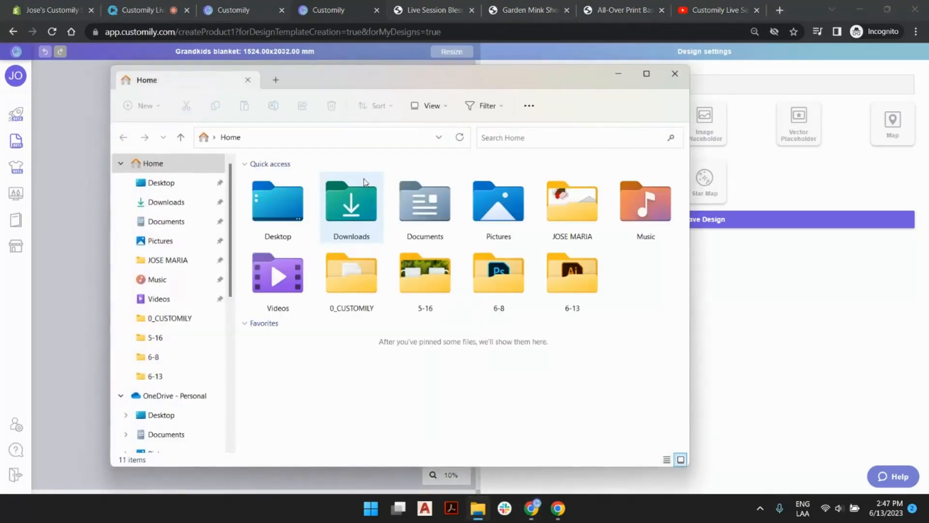
pyautogui.click(156, 376)
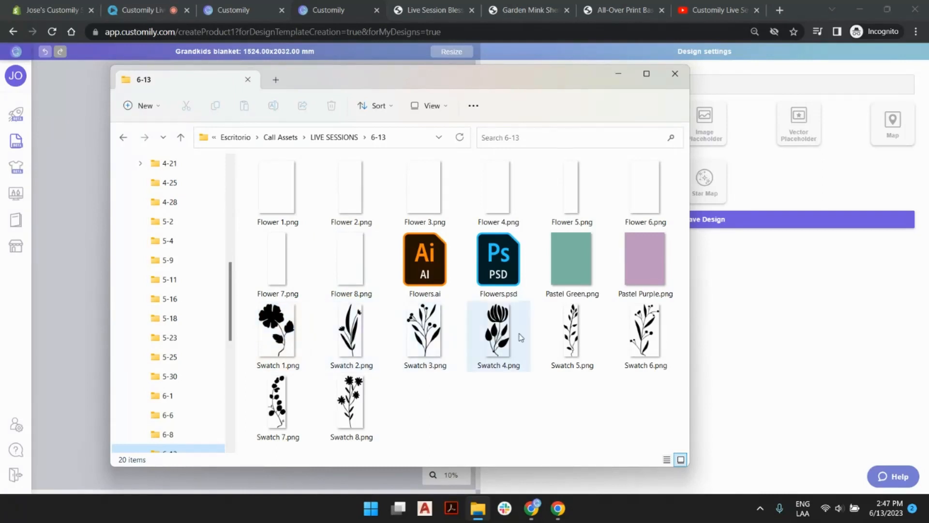
pyautogui.keyDown('ctrl'); pyautogui.scroll(3, 453, 353); pyautogui.keyUp('ctrl')
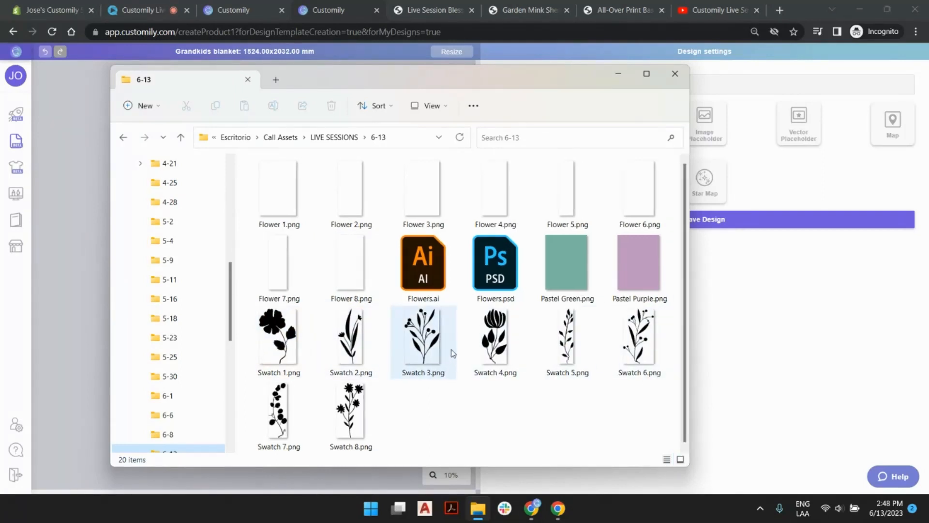
pyautogui.scroll(-1, 453, 353)
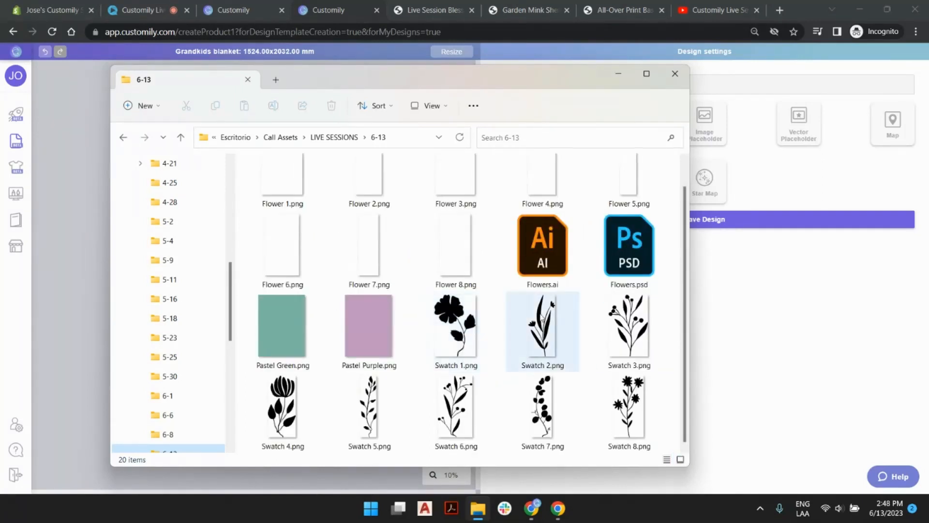
pyautogui.click(455, 332)
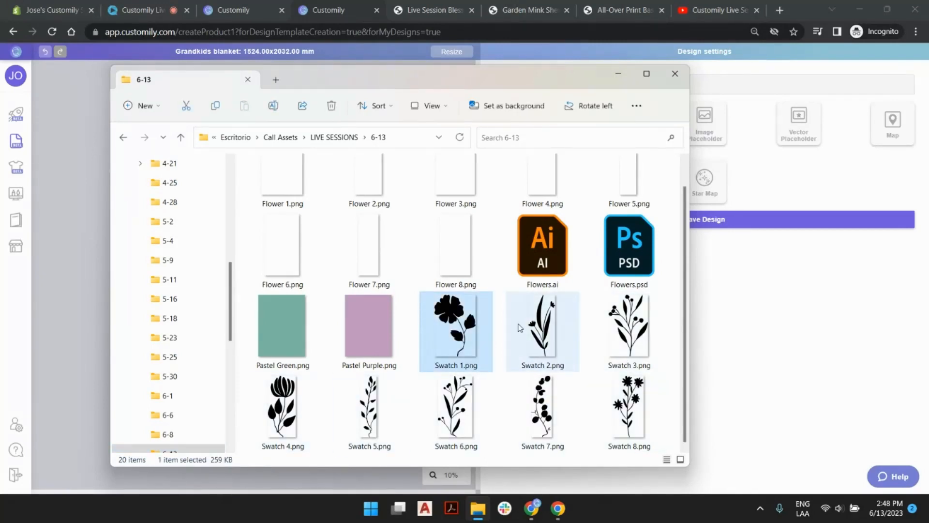
pyautogui.scroll(1, 479, 337)
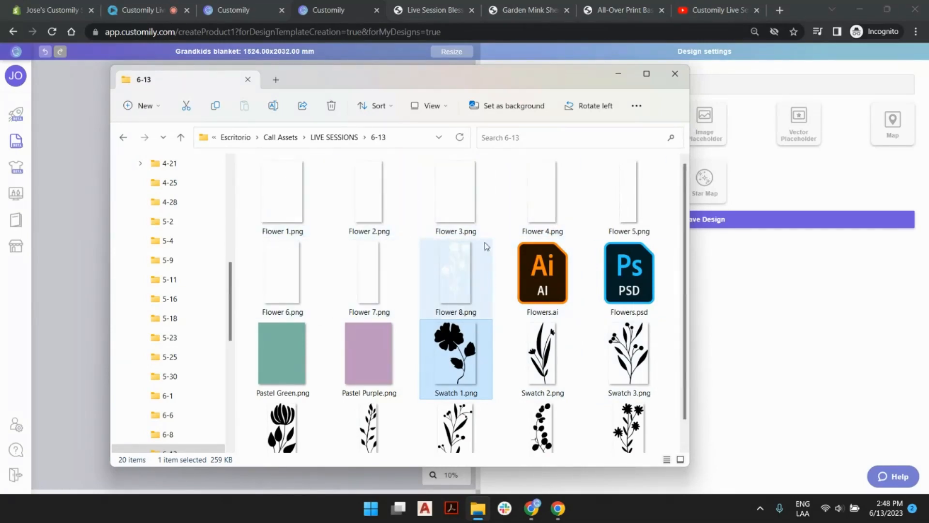
pyautogui.click(270, 188)
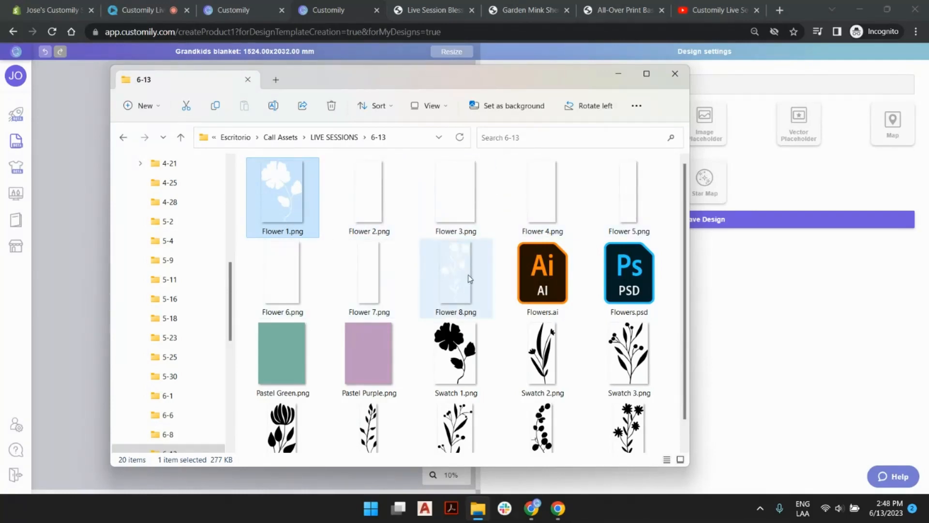
pyautogui.click(763, 277)
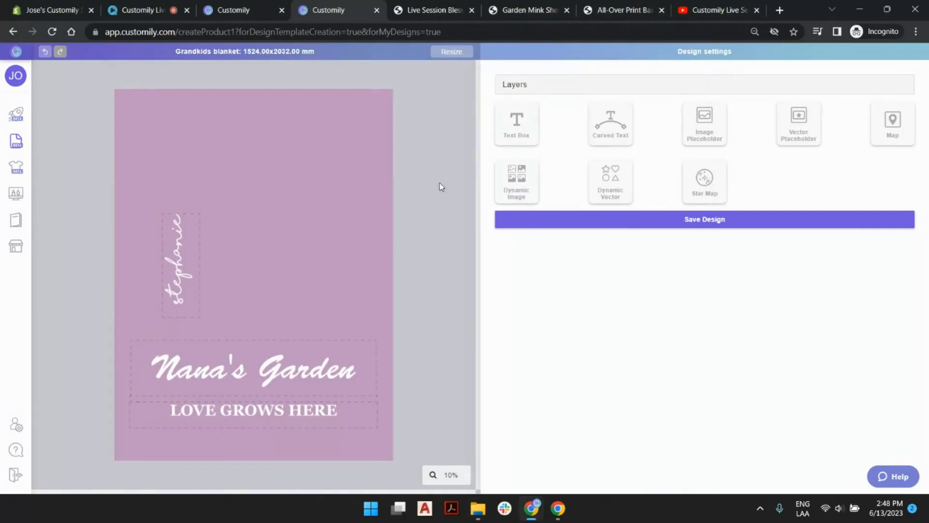
# Step: Add a dynamic image in the upper middle of the blanket and upload Flower 1.png through Flower 8.png as its options
pyautogui.click(524, 178)
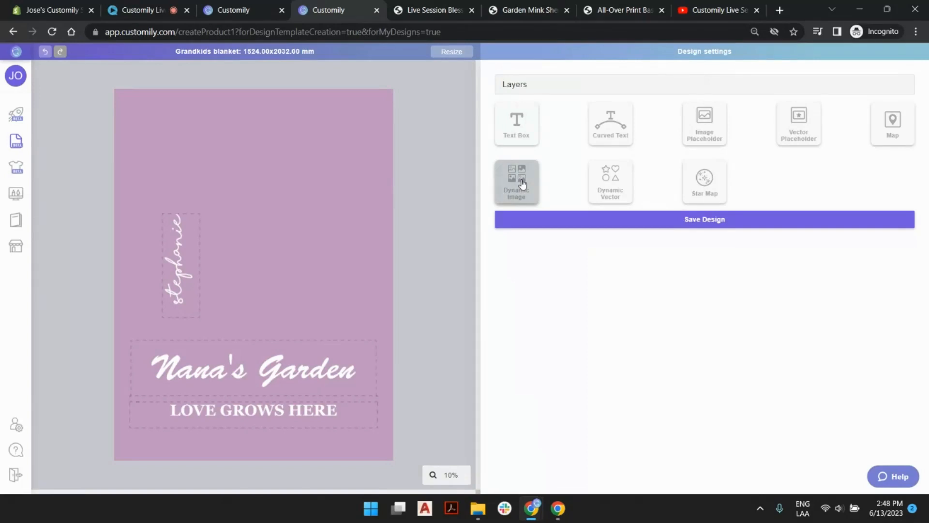
pyautogui.moveTo(289, 233); pyautogui.dragTo(256, 177)
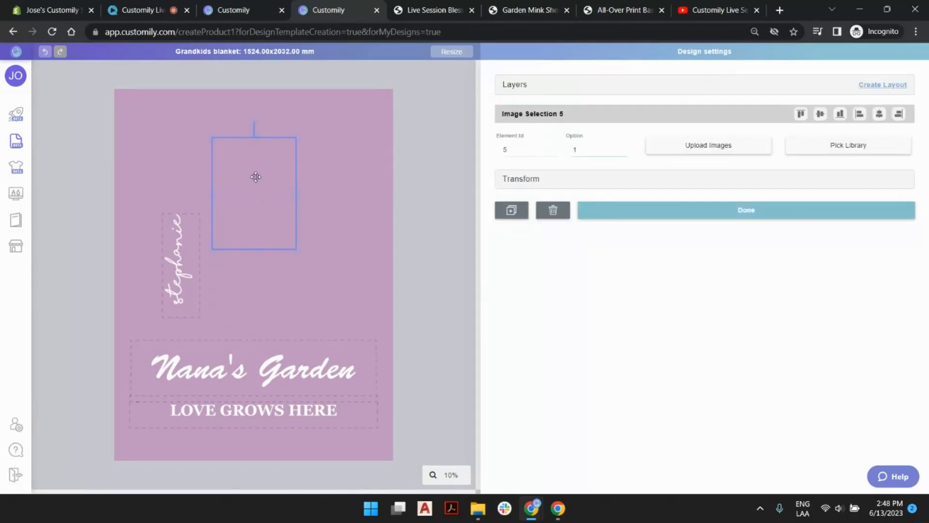
pyautogui.click(670, 146)
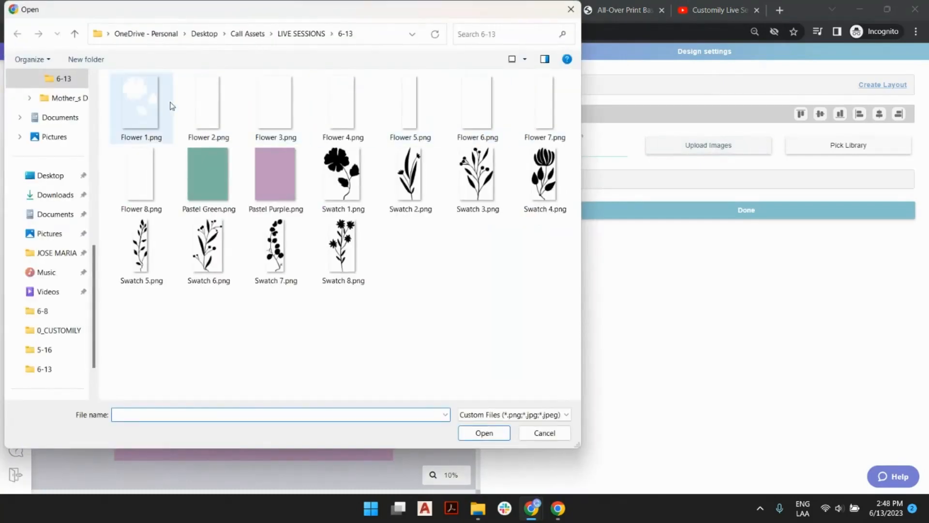
pyautogui.click(149, 138)
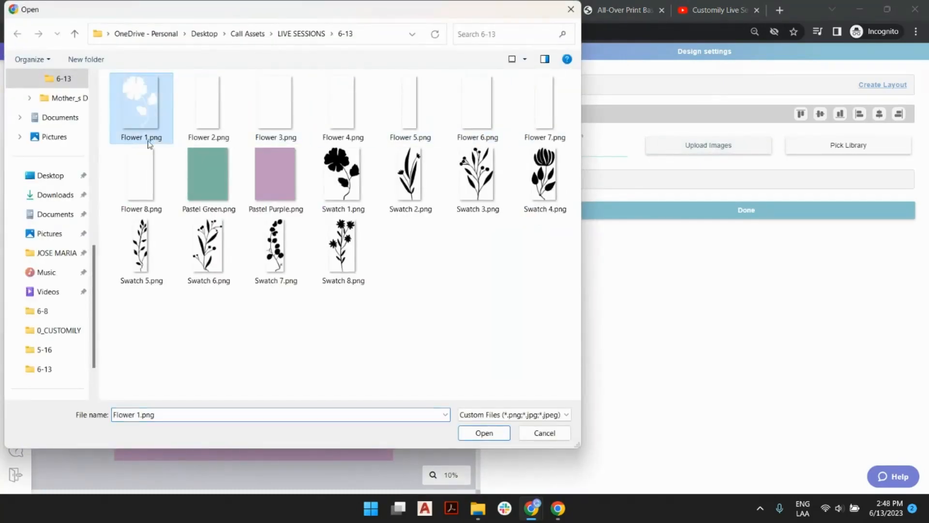
pyautogui.keyDown('shift'); pyautogui.click(150, 171); pyautogui.keyUp('shift')
pyautogui.click(498, 435)
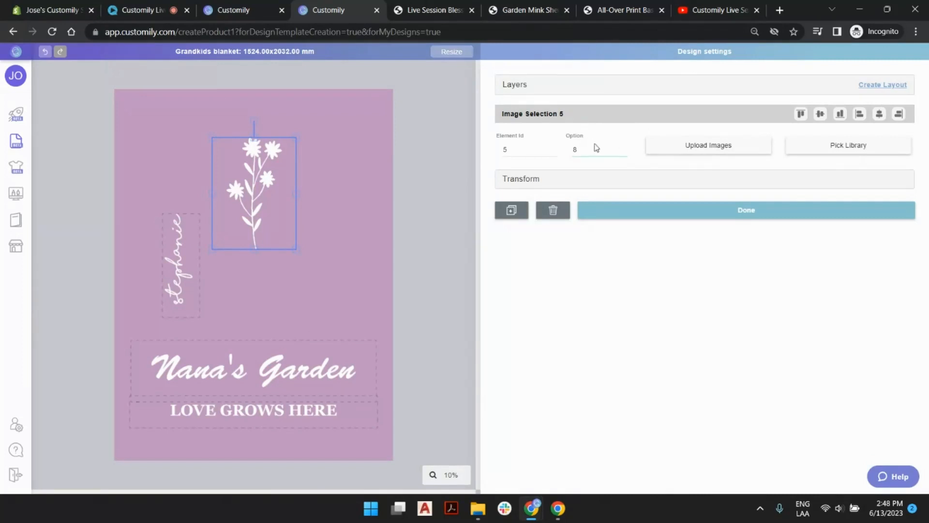
# Step: Show option 5 in the flower image and move the image up to the blanket's upper left area
pyautogui.click(623, 153)
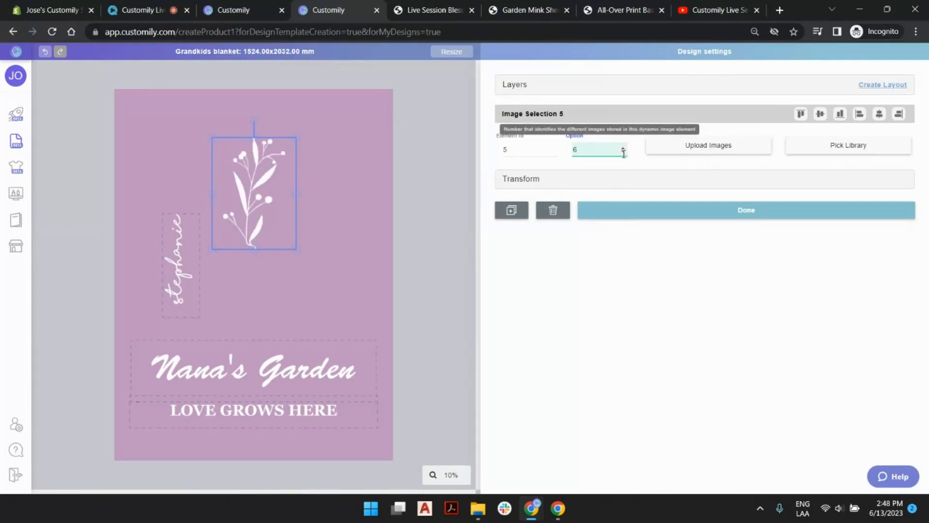
pyautogui.click(623, 152)
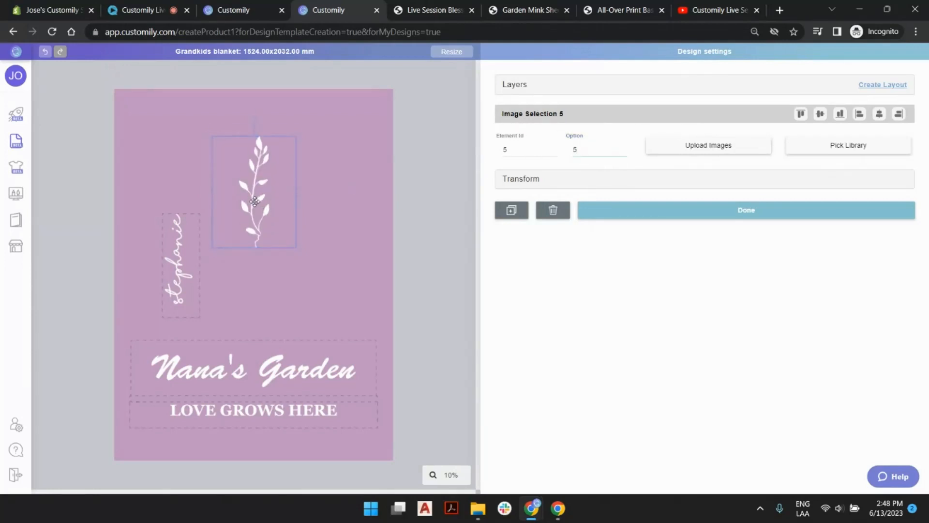
pyautogui.moveTo(255, 203); pyautogui.dragTo(208, 167)
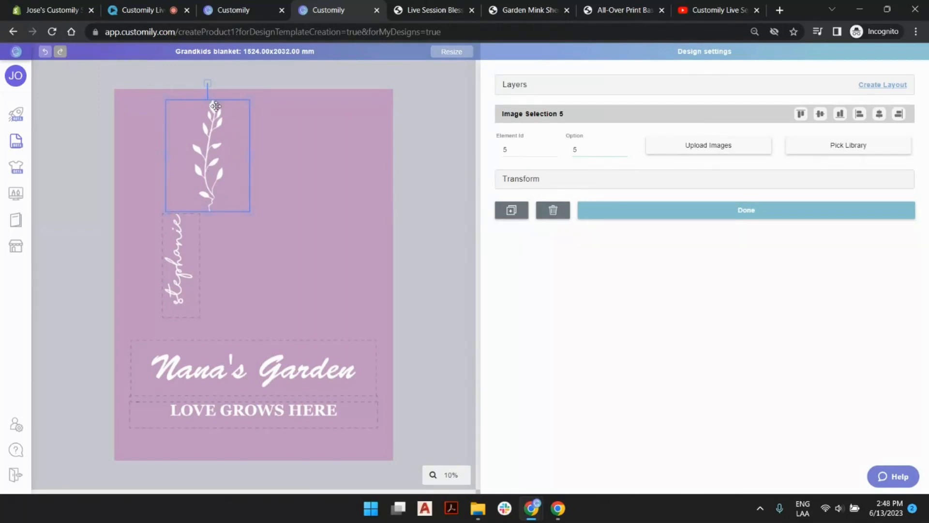
# Step: Move the vertical name box directly beneath the flower so the name's last letter meets the stem, and check the join closely
pyautogui.click(181, 237)
pyautogui.moveTo(180, 238); pyautogui.dragTo(213, 235)
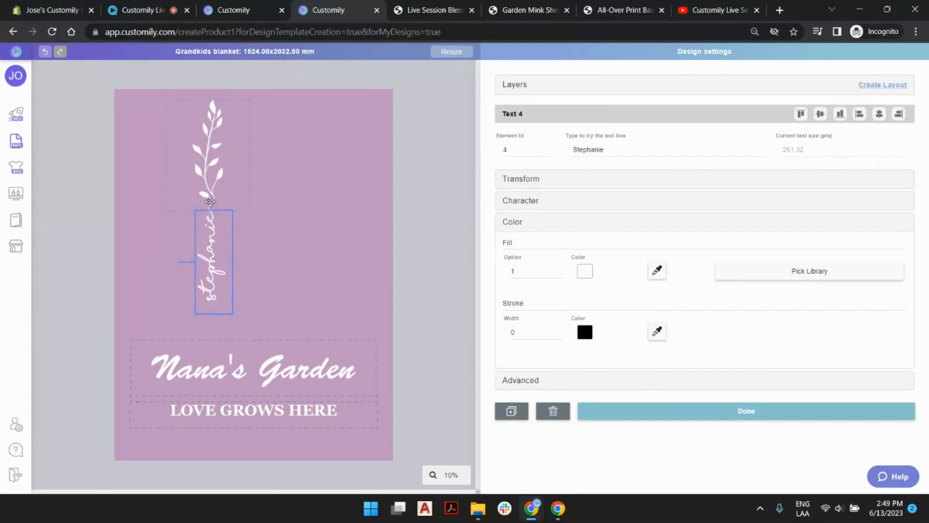
pyautogui.scroll(5, 208, 204)
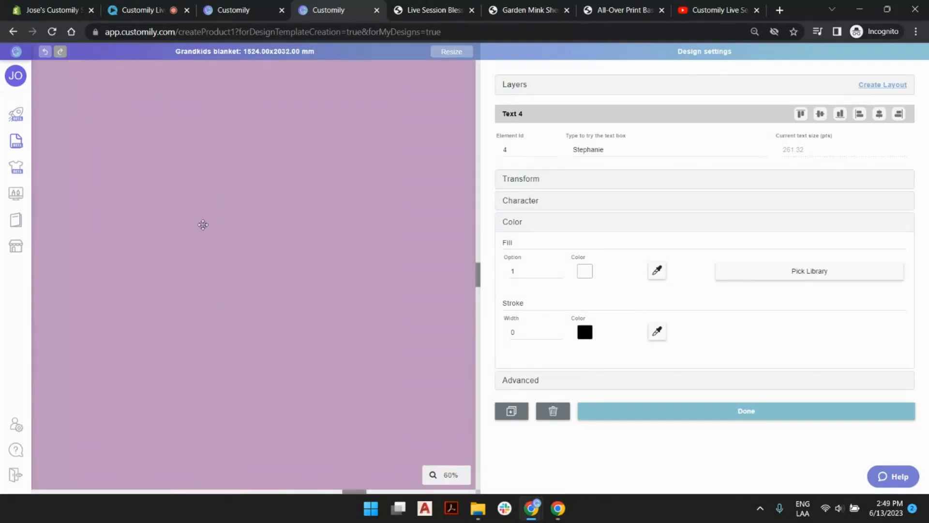
pyautogui.scroll(-3, 225, 197)
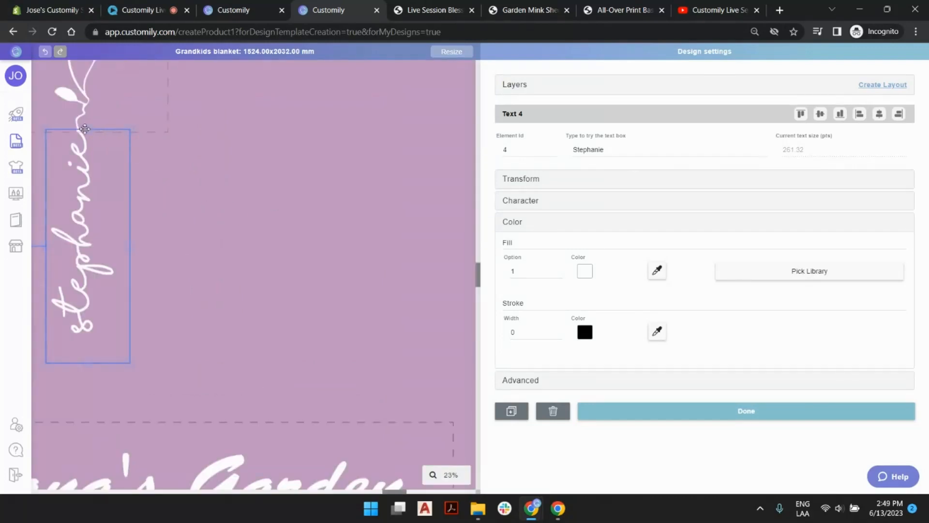
pyautogui.scroll(-2, 315, 261)
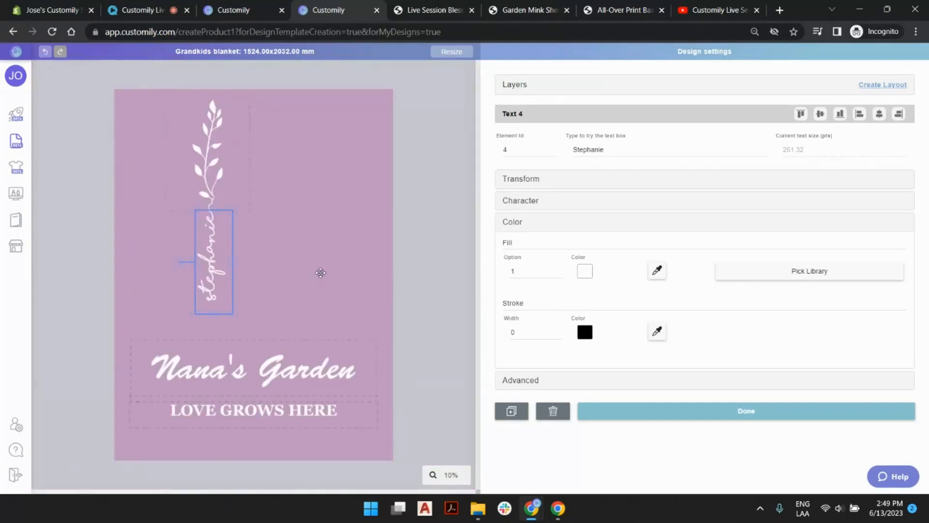
# Step: Replace the sample text in the vertical name box with a shorter first name and show option 3 in the flower image
pyautogui.click(444, 193)
pyautogui.click(213, 249)
pyautogui.doubleClick(638, 146)
pyautogui.write('Taylor')
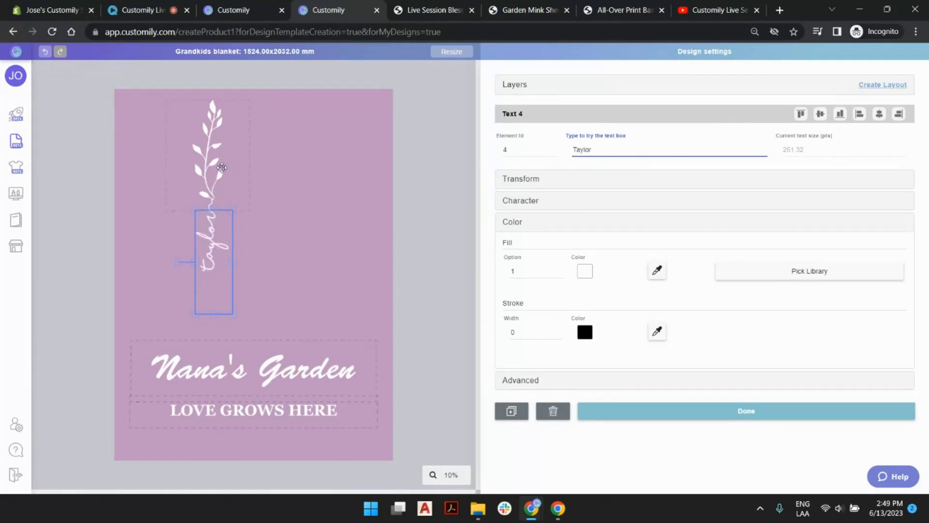
pyautogui.click(218, 165)
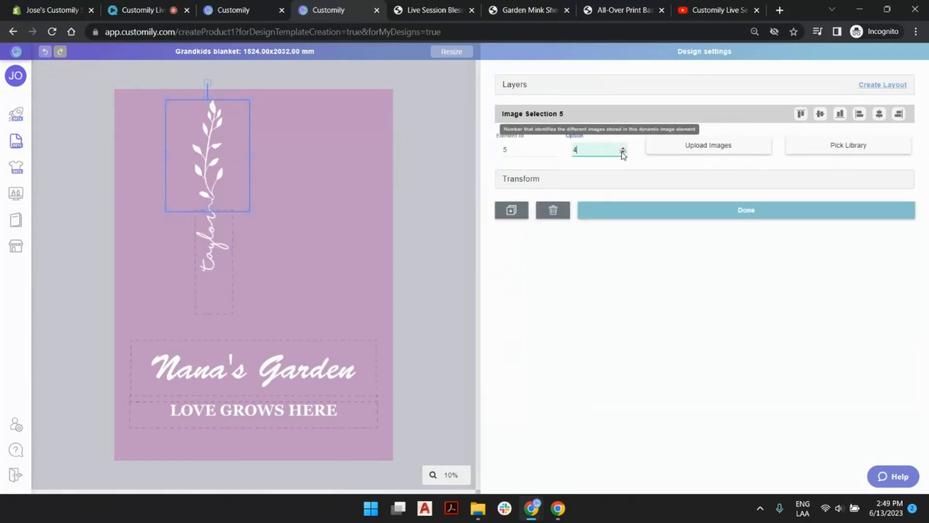
pyautogui.click(448, 147)
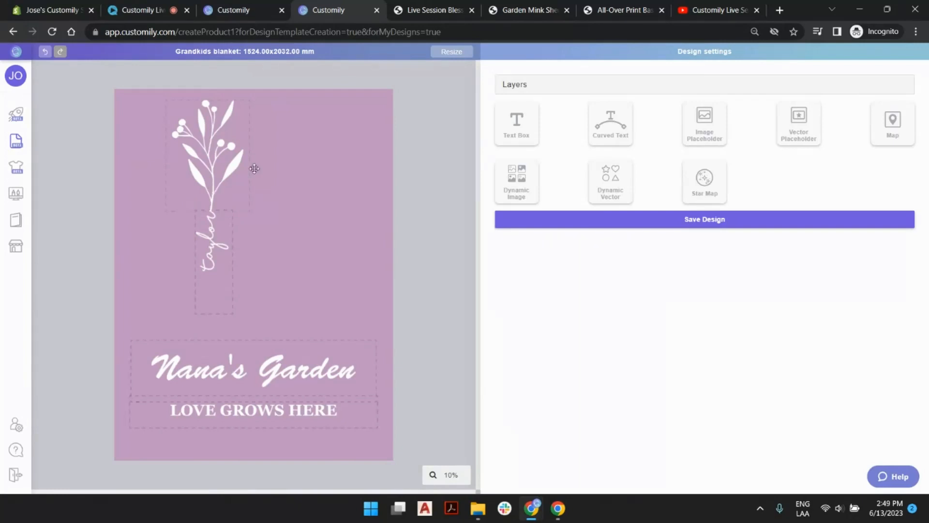
pyautogui.click(440, 6)
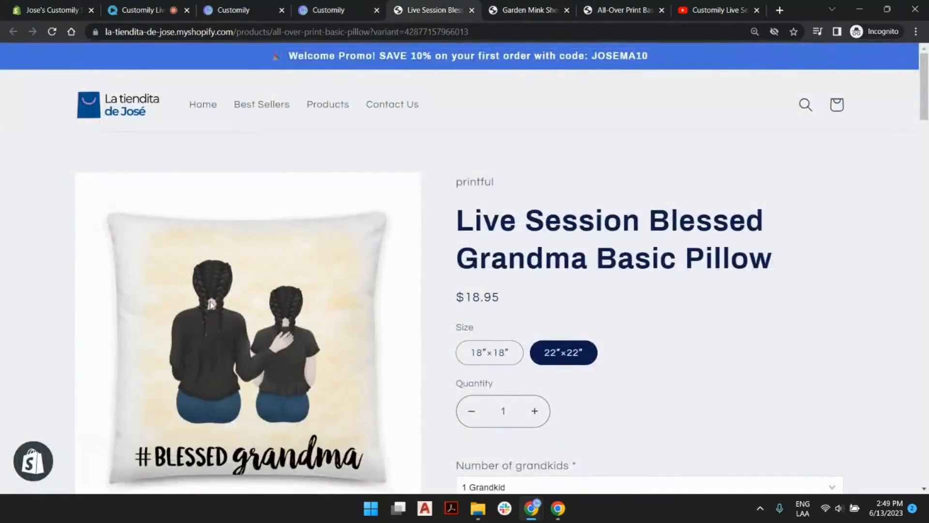
pyautogui.click(327, 7)
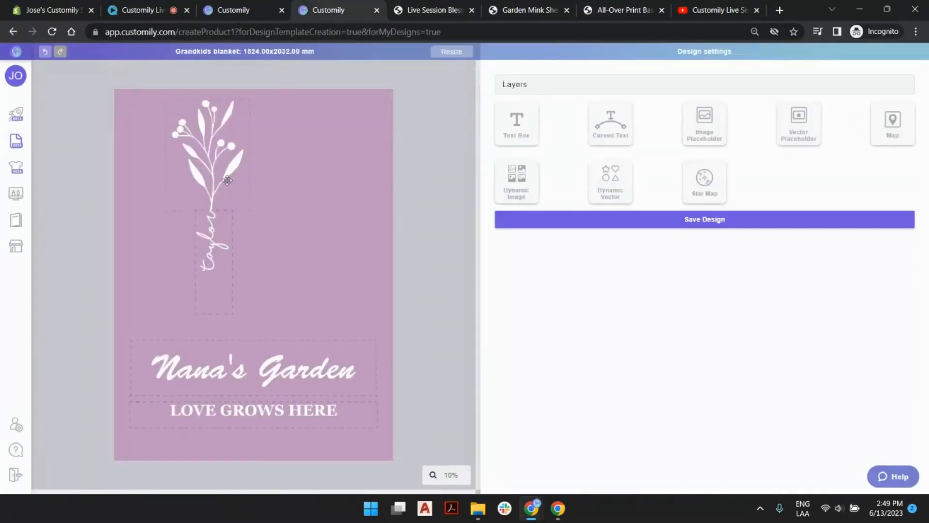
# Step: Rename the background image layer as "Select background color" and check the Background Color option on the Garden Mink Sherpa product page
pyautogui.click(522, 86)
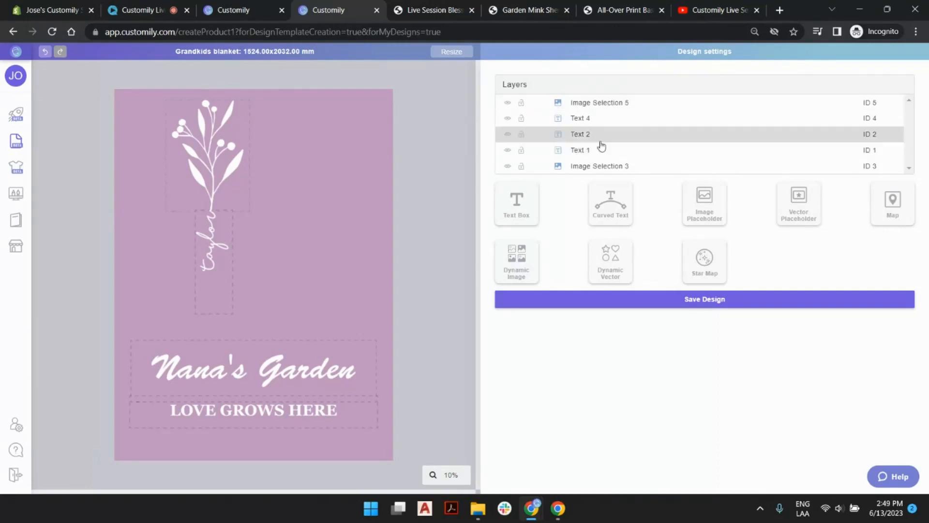
pyautogui.click(616, 167)
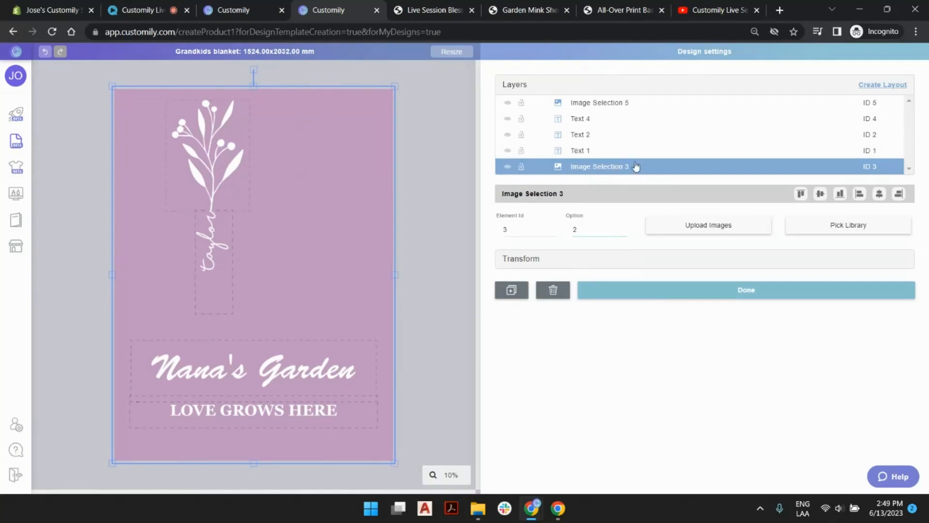
pyautogui.doubleClick(613, 168)
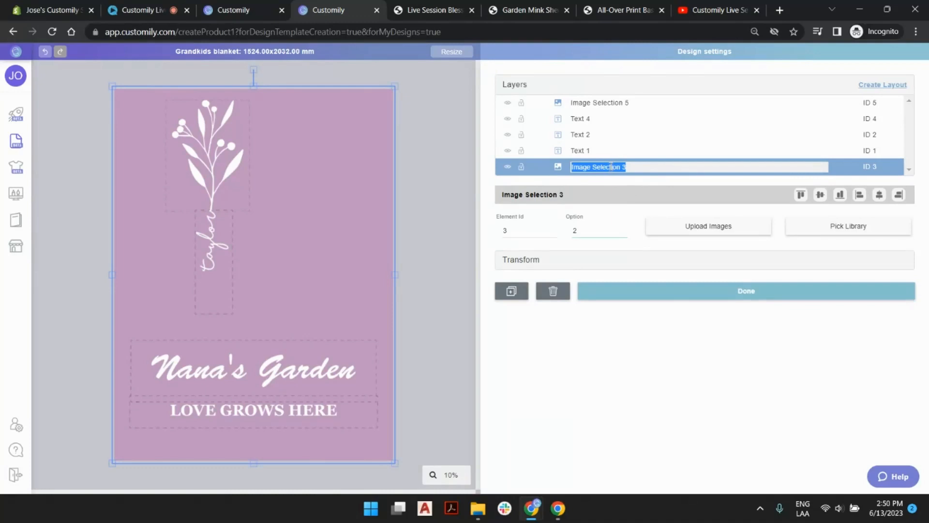
pyautogui.write('Se')
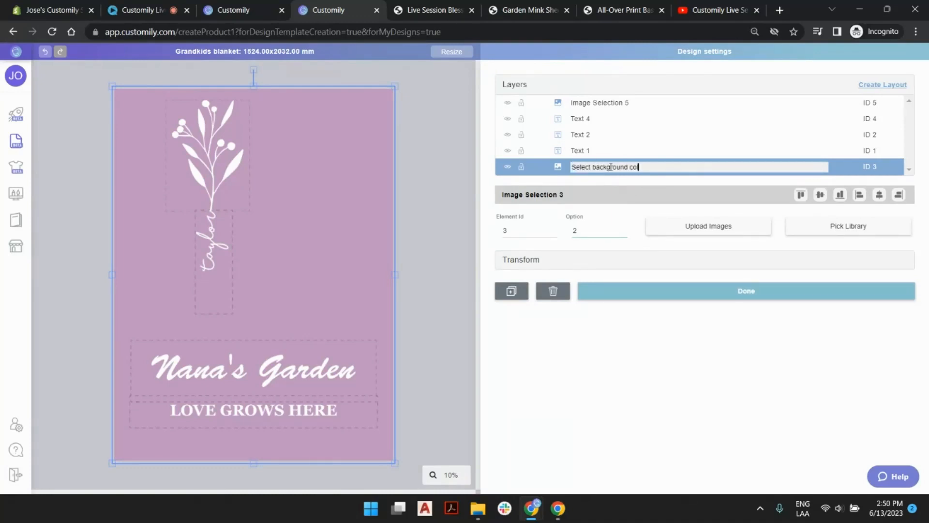
pyautogui.press('Return')
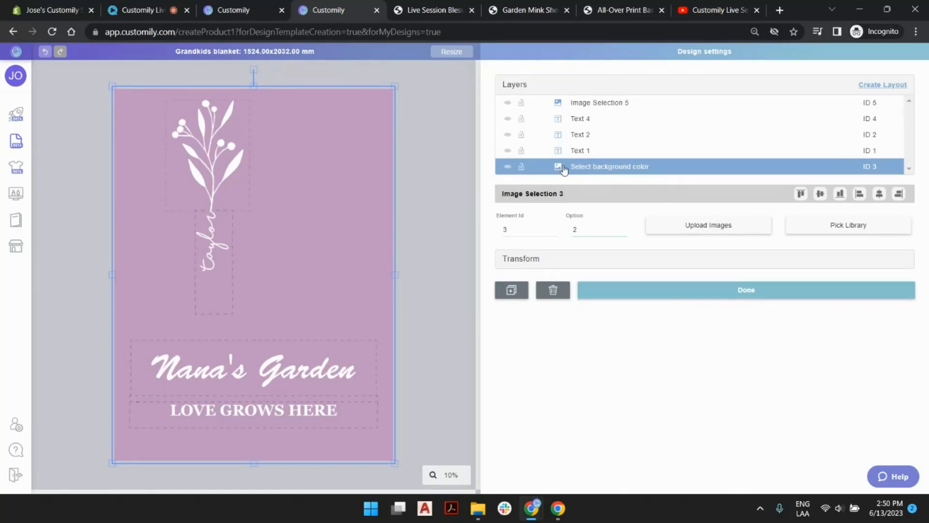
pyautogui.click(536, 16)
pyautogui.scroll(-10, 489, 237)
pyautogui.scroll(3, 484, 178)
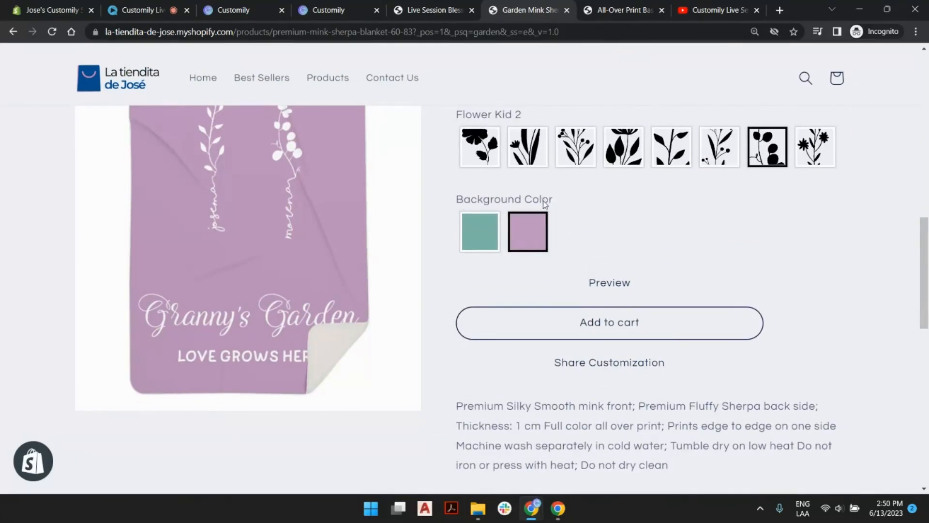
pyautogui.click(331, 7)
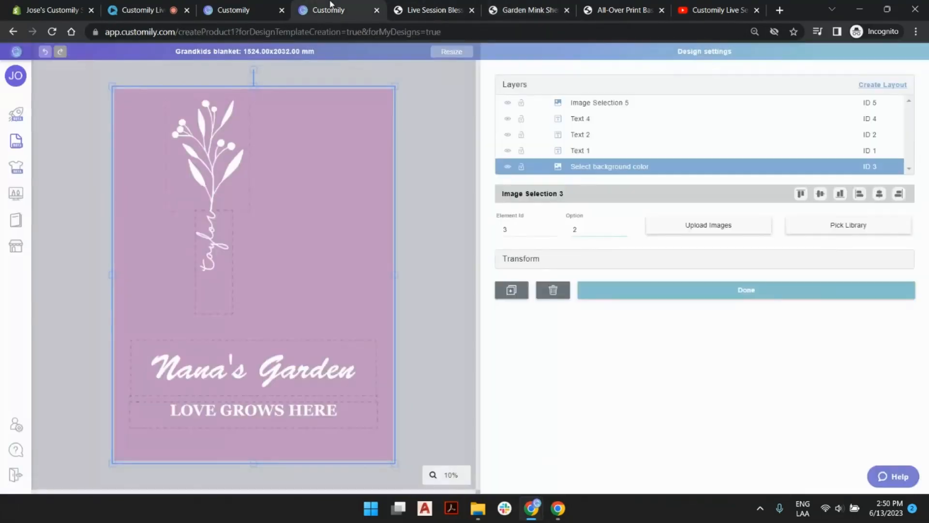
# Step: Rename the title layer Text 1 as "Nana's Garden" and the tagline layer Text 2 as "Love Grows Here"
pyautogui.click(579, 154)
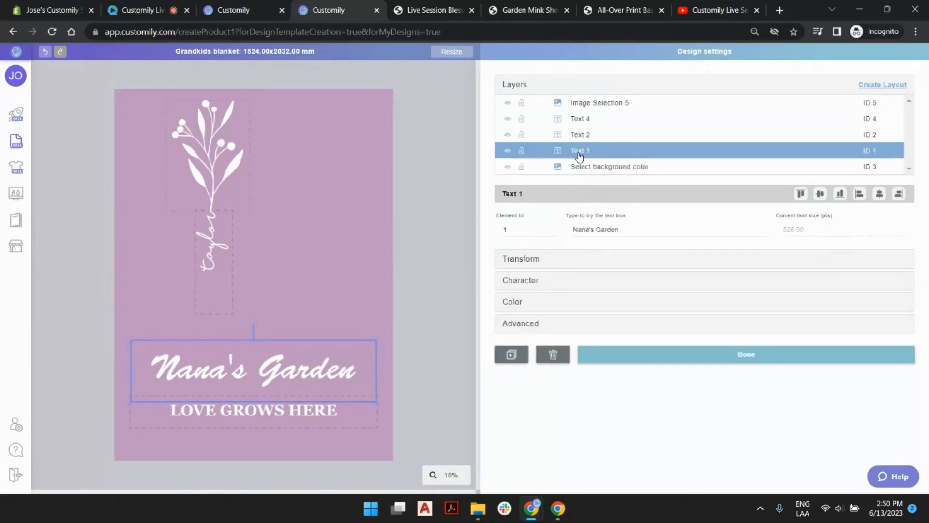
pyautogui.doubleClick(579, 154)
pyautogui.write('Nan')
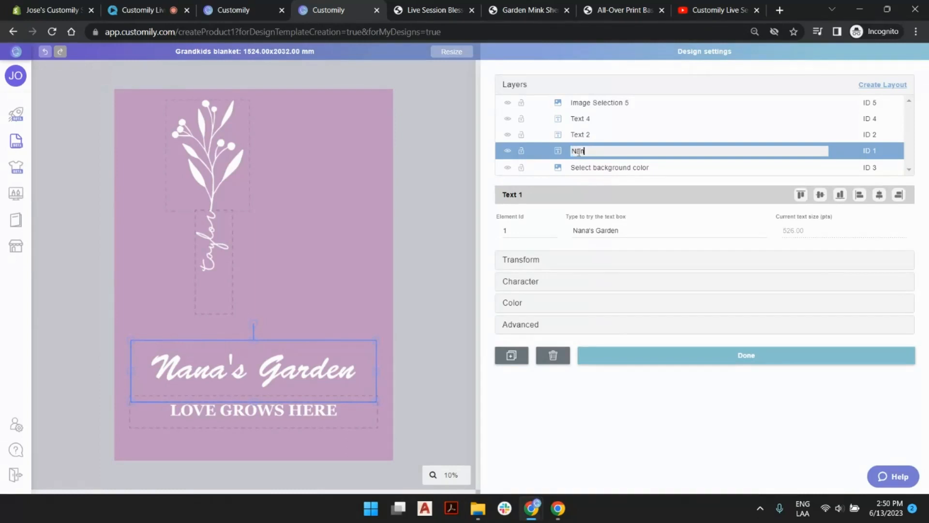
pyautogui.write("a's Garden")
pyautogui.press('Return')
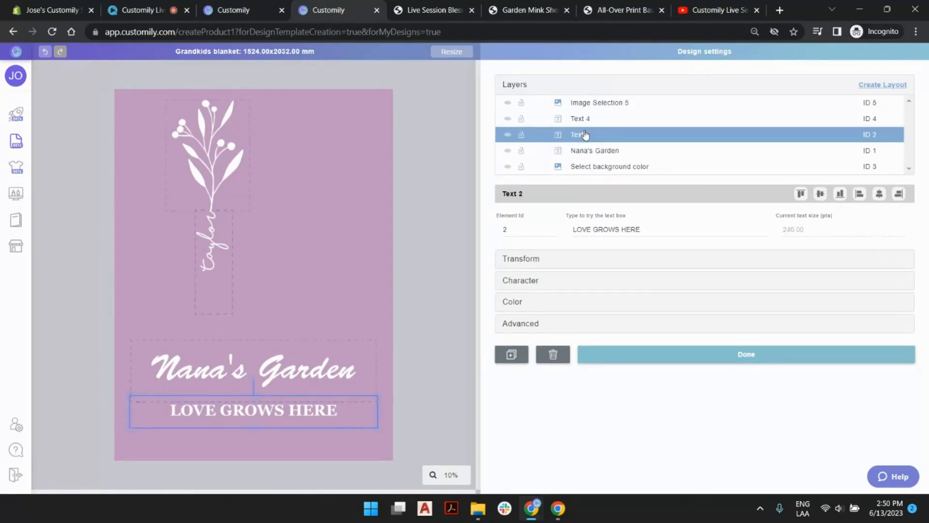
pyautogui.doubleClick(584, 133)
pyautogui.write('Love Grows He')
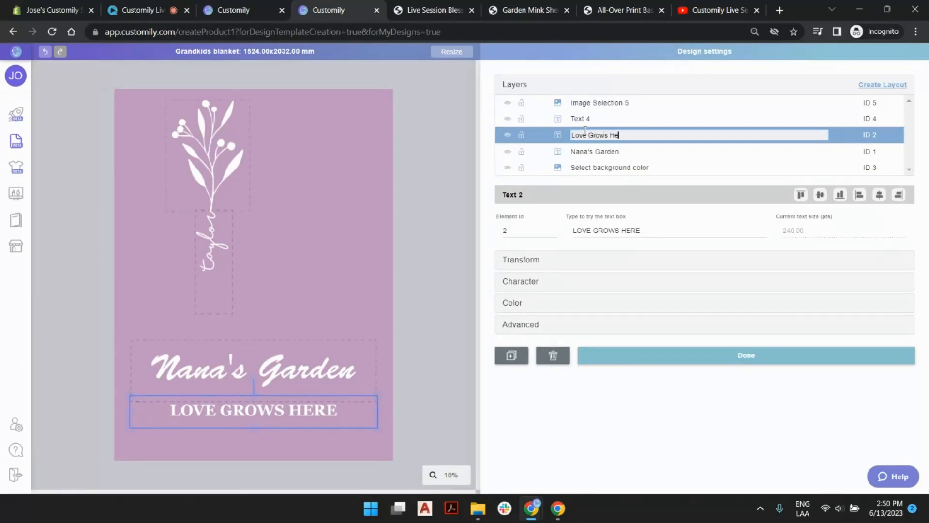
pyautogui.write('re')
pyautogui.press('Return')
# Step: Rename the vertical name layer as "Kid 1 Name" and the flower image layer as "Flower 1"
pyautogui.click(582, 121)
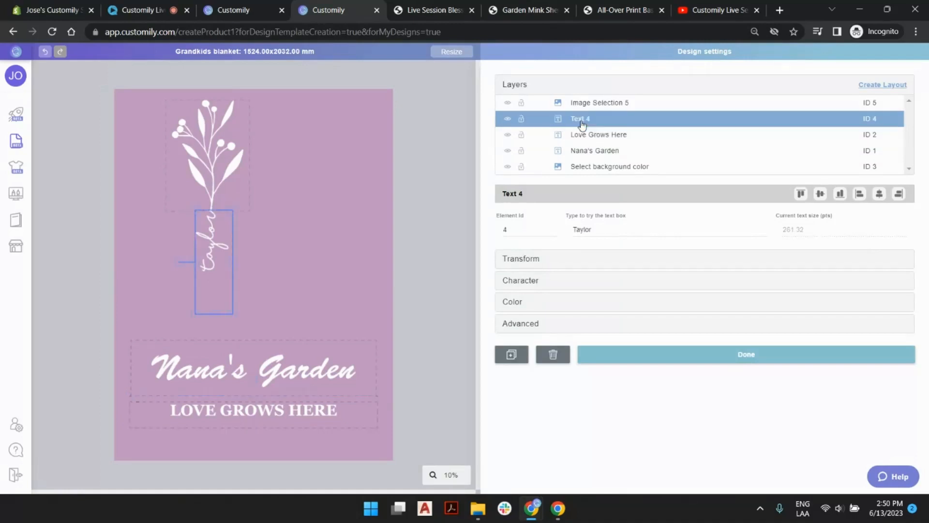
pyautogui.doubleClick(582, 121)
pyautogui.write('Kid 1')
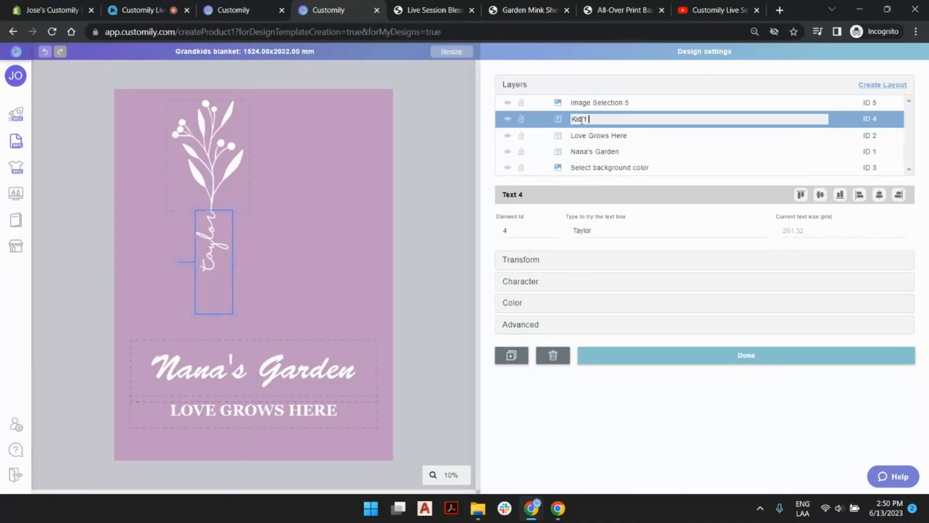
pyautogui.write(' Name')
pyautogui.press('Return')
pyautogui.click(583, 104)
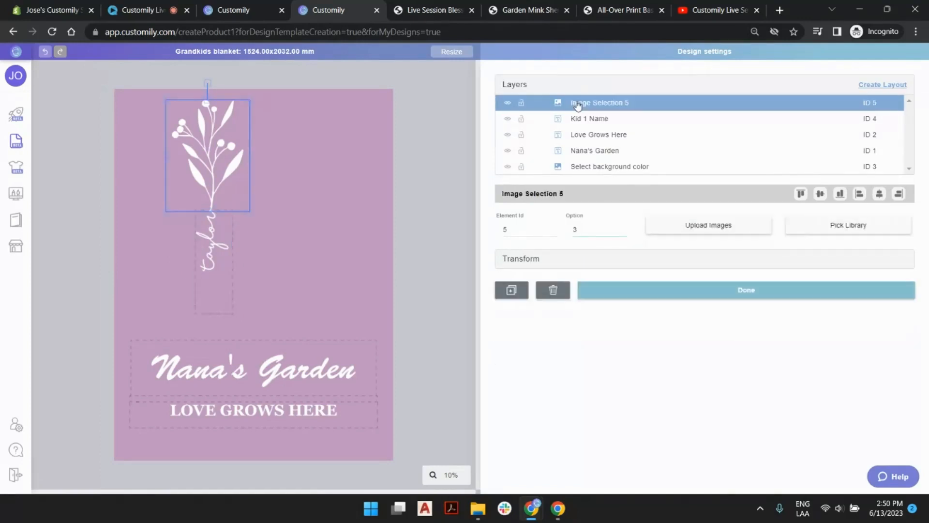
pyautogui.doubleClick(582, 104)
pyautogui.write('F')
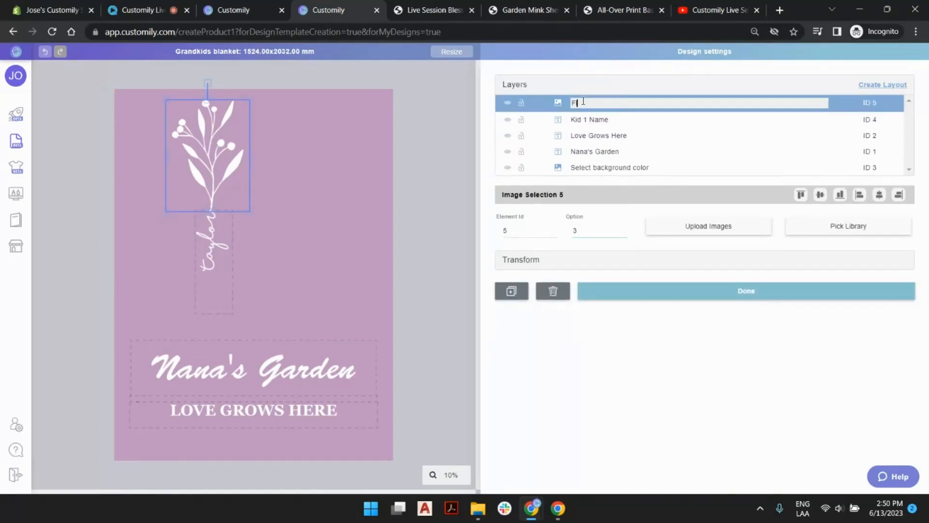
pyautogui.write('lower 1')
pyautogui.press('Return')
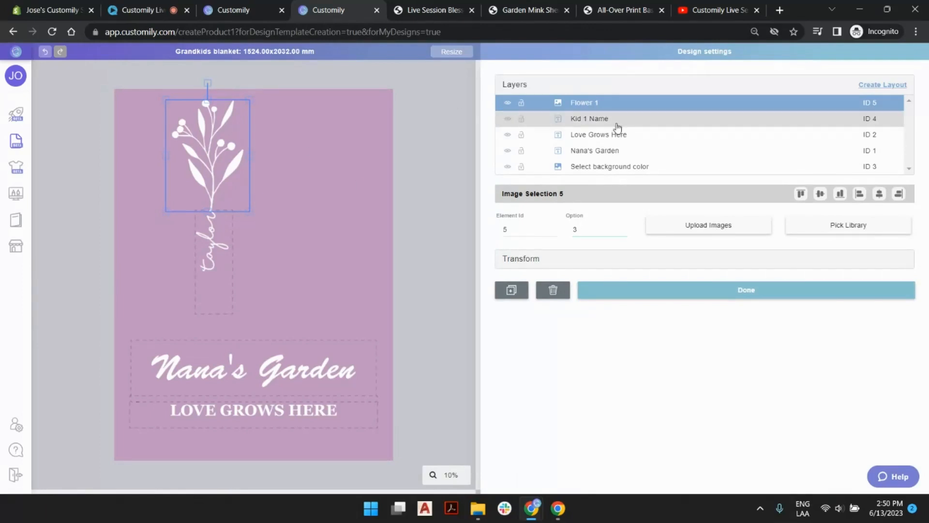
# Step: Replace the title's sample text with "ctrl + v"
pyautogui.keyDown('shift'); pyautogui.click(597, 119); pyautogui.keyUp('shift')
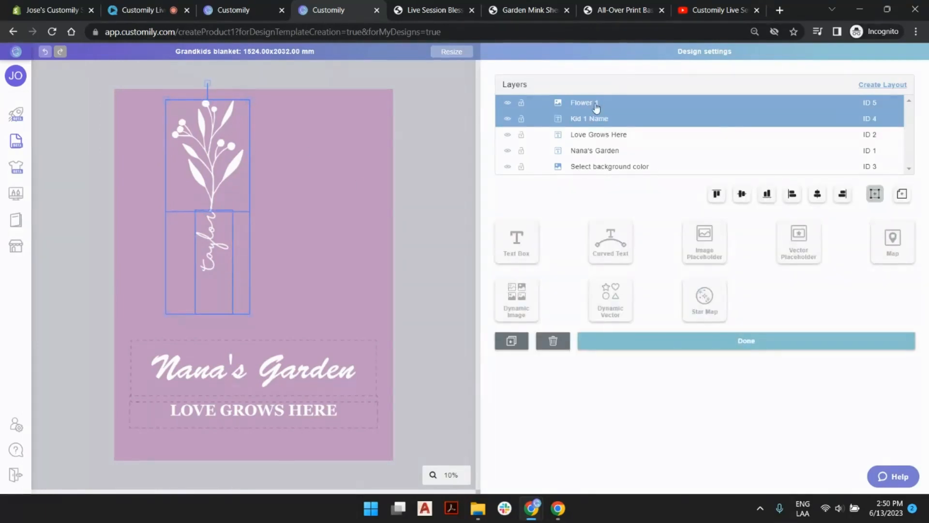
pyautogui.click(286, 362)
pyautogui.click(645, 227)
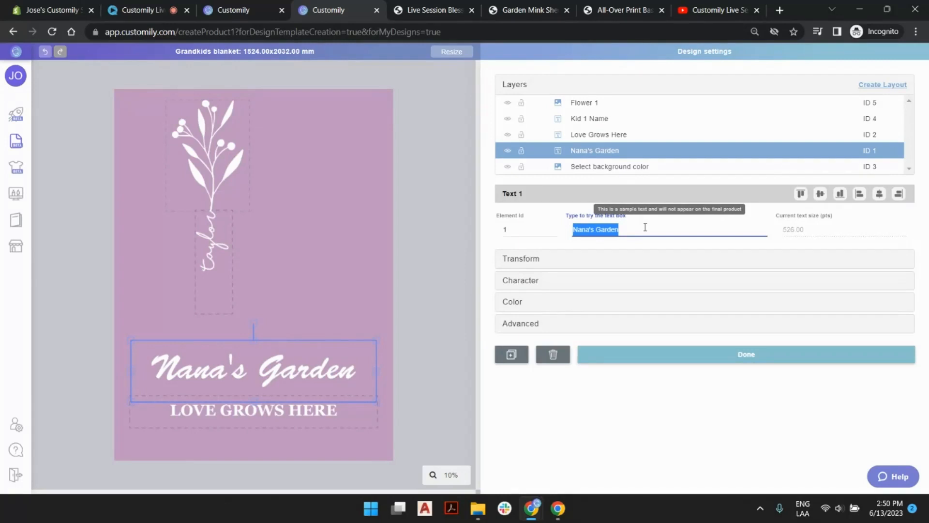
pyautogui.write('ctrl +')
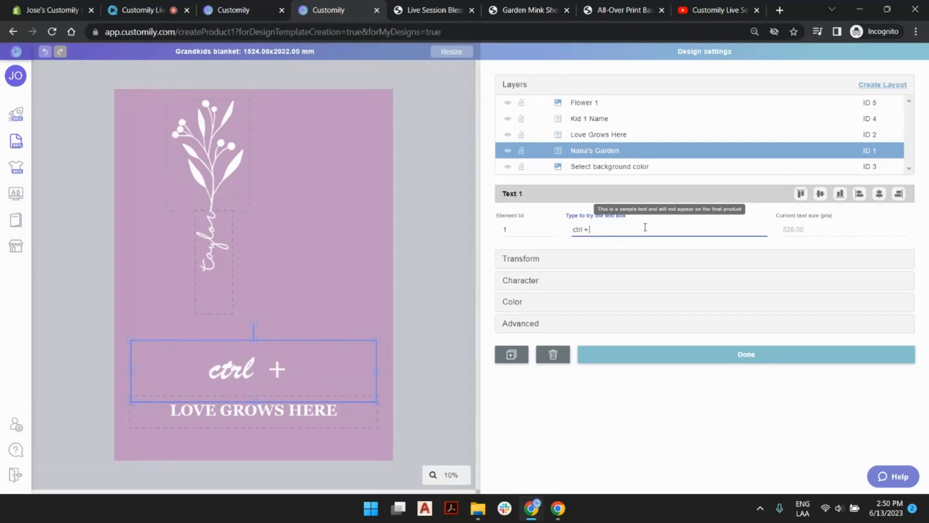
pyautogui.write(' c')
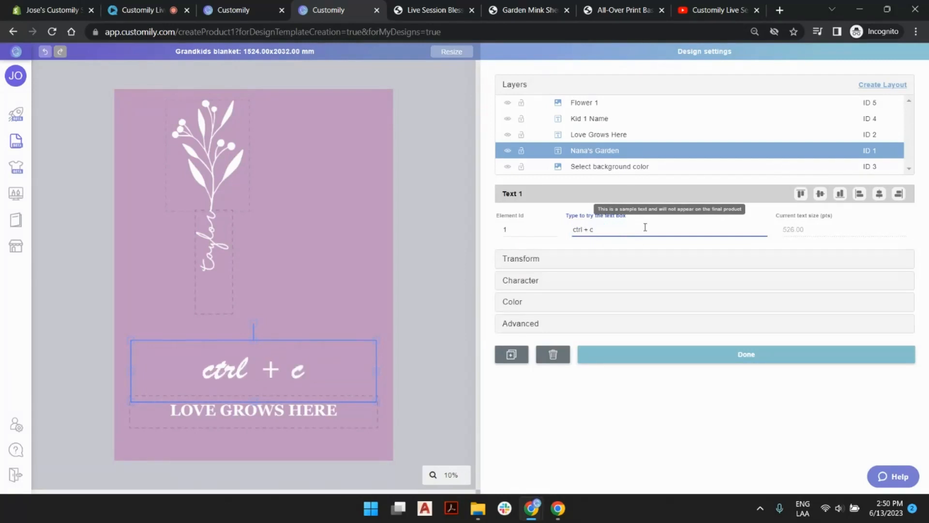
pyautogui.press('BackSpace')
pyautogui.write('v')
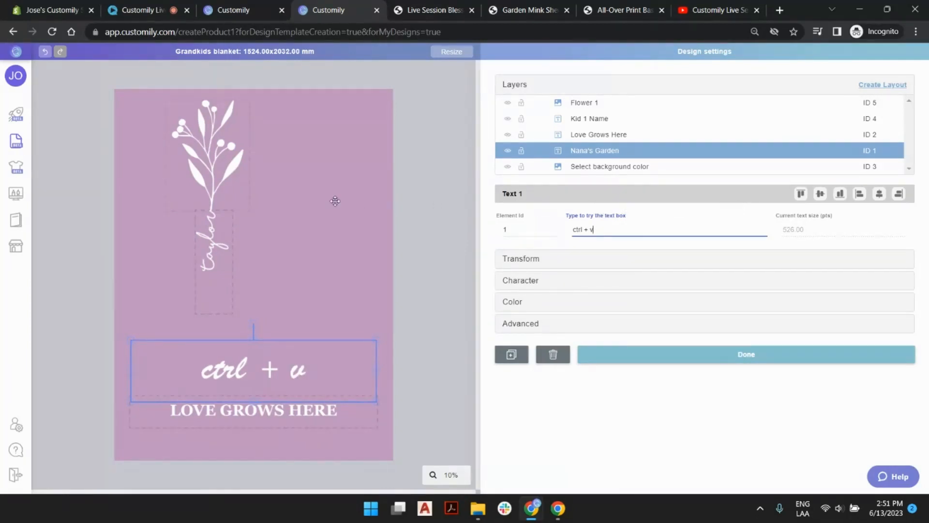
# Step: Duplicate the Flower 1 and Kid 1 Name elements together and place the copies immediately to the right of the originals
pyautogui.click(184, 141)
pyautogui.keyDown('shift'); pyautogui.click(209, 242); pyautogui.keyUp('shift')
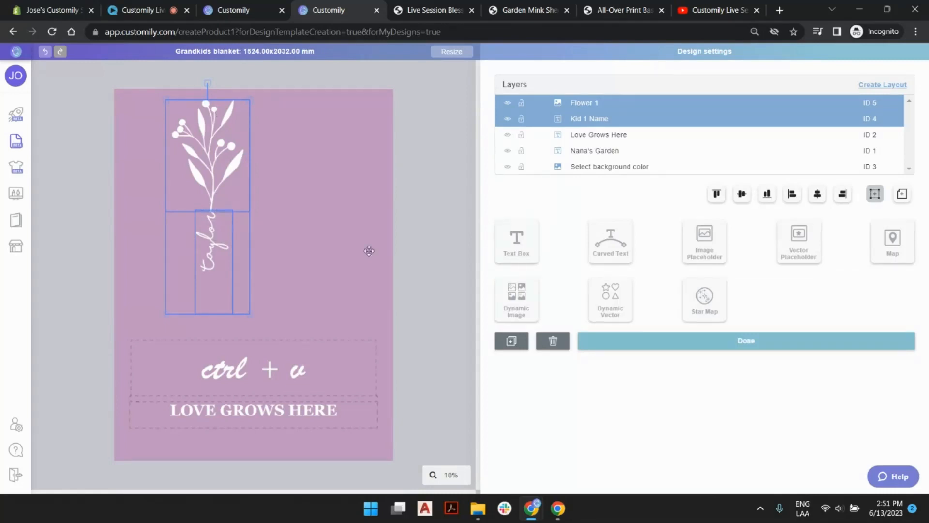
pyautogui.hotkey('ctrl', 'v')
pyautogui.moveTo(215, 156)
pyautogui.mouseDown()
pyautogui.moveTo(322, 167)
pyautogui.moveTo(290, 145)
pyautogui.moveTo(362, 162)
pyautogui.moveTo(299, 160)
pyautogui.mouseUp()
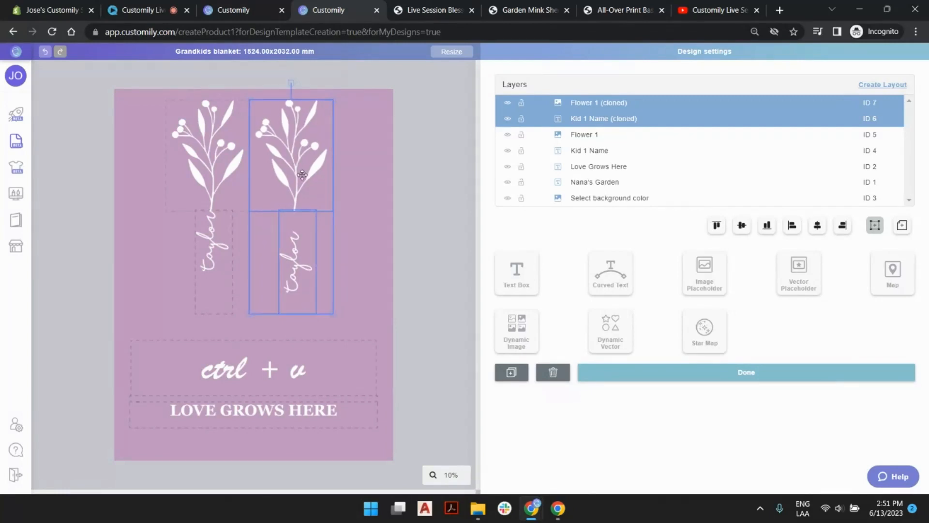
# Step: Rename the cloned Kid 1 Name layer as "Kid 2 Name"
pyautogui.click(614, 119)
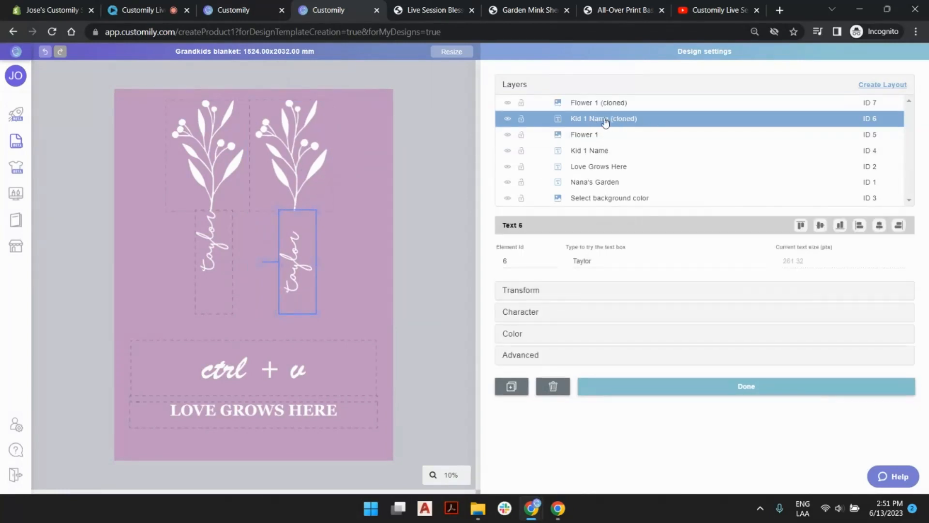
pyautogui.doubleClick(591, 119)
pyautogui.moveTo(584, 119); pyautogui.dragTo(654, 128)
pyautogui.write('2')
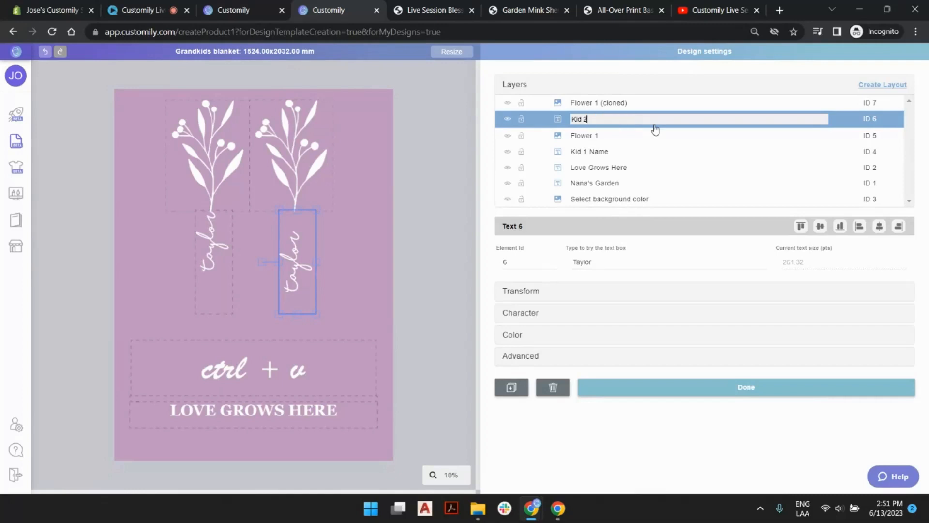
pyautogui.write(' Name')
pyautogui.press('Return')
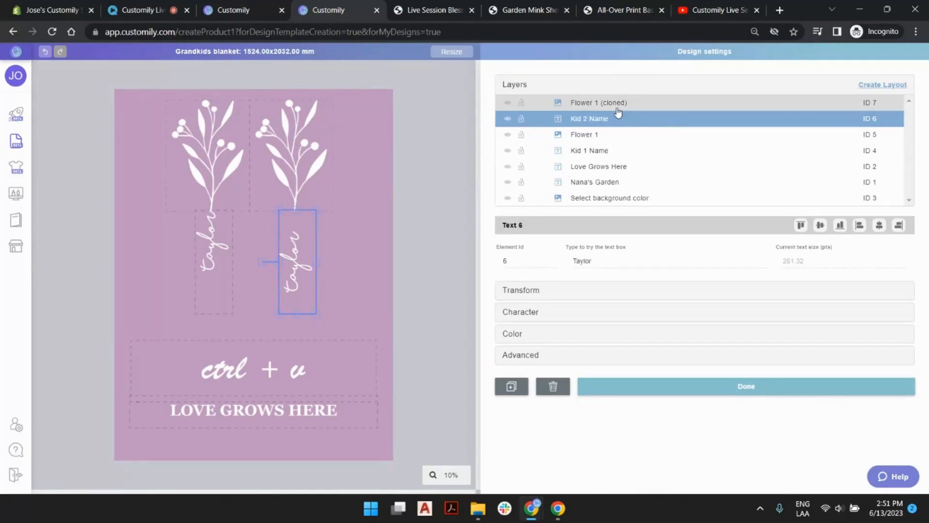
# Step: Rename the cloned Flower 1 layer as "Flower 2" and deselect it
pyautogui.click(597, 103)
pyautogui.doubleClick(596, 103)
pyautogui.tripleClick(622, 101)
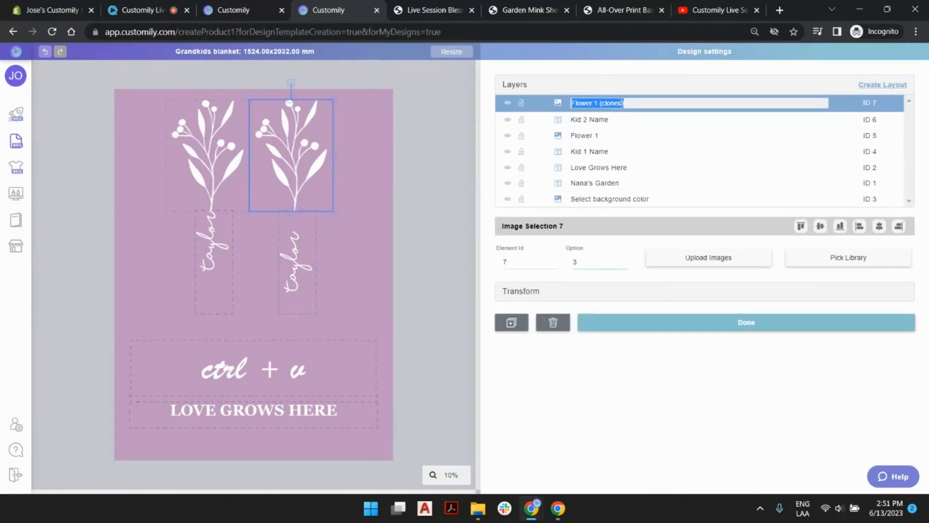
pyautogui.click(596, 103)
pyautogui.moveTo(595, 103); pyautogui.dragTo(640, 103)
pyautogui.write('2')
pyautogui.press('Return')
pyautogui.click(431, 130)
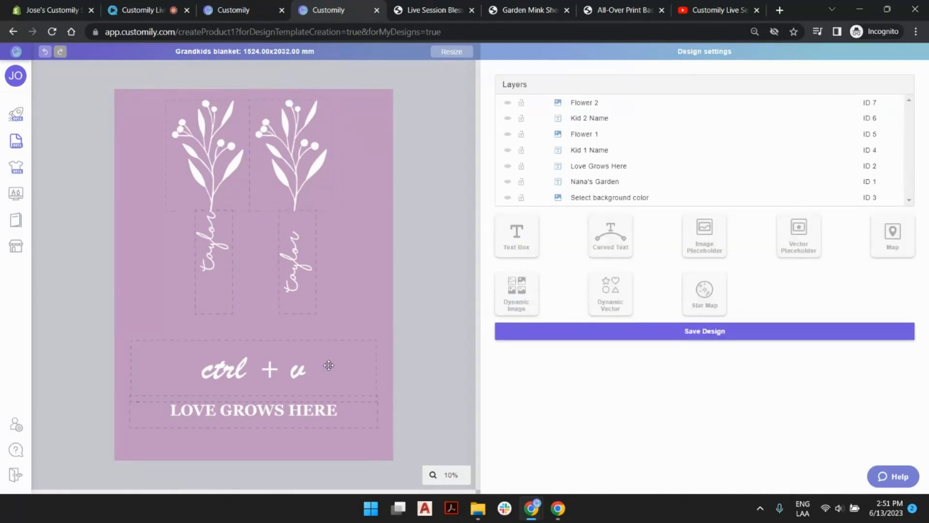
pyautogui.click(276, 361)
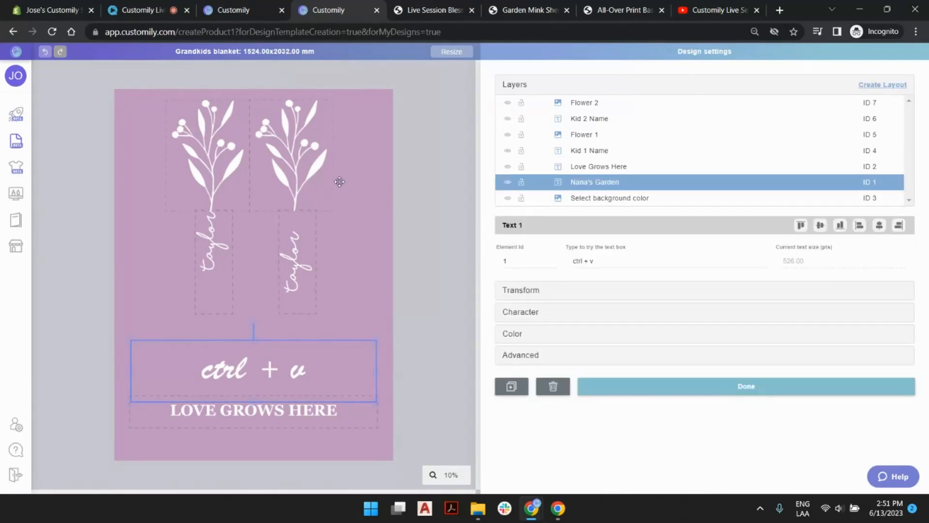
pyautogui.click(222, 145)
pyautogui.click(292, 144)
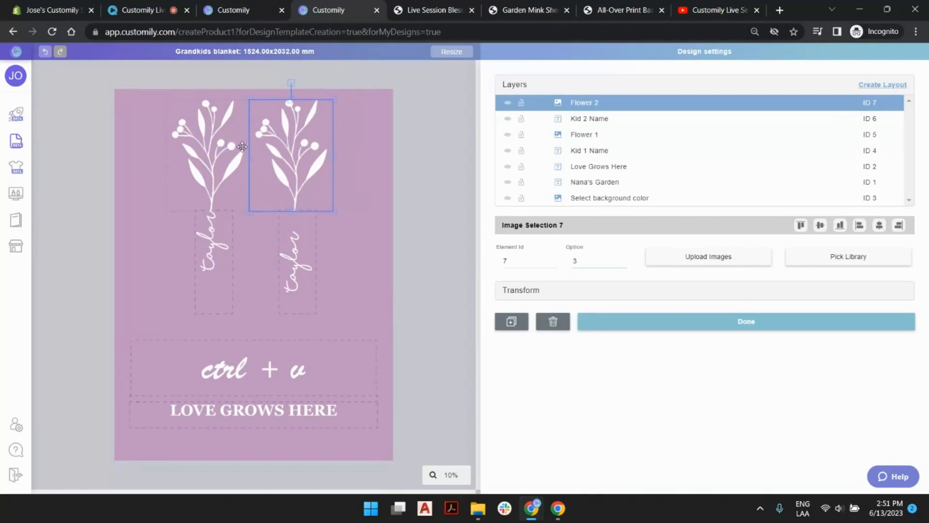
pyautogui.click(225, 228)
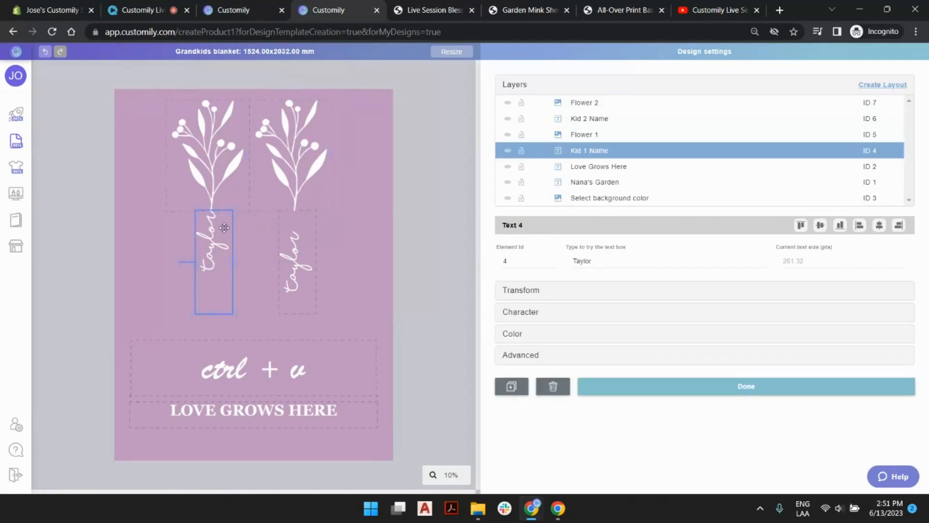
# Step: Set the horizontal alignment of the Kid 2 Name text to Right so it starts at the flower stem
pyautogui.click(291, 239)
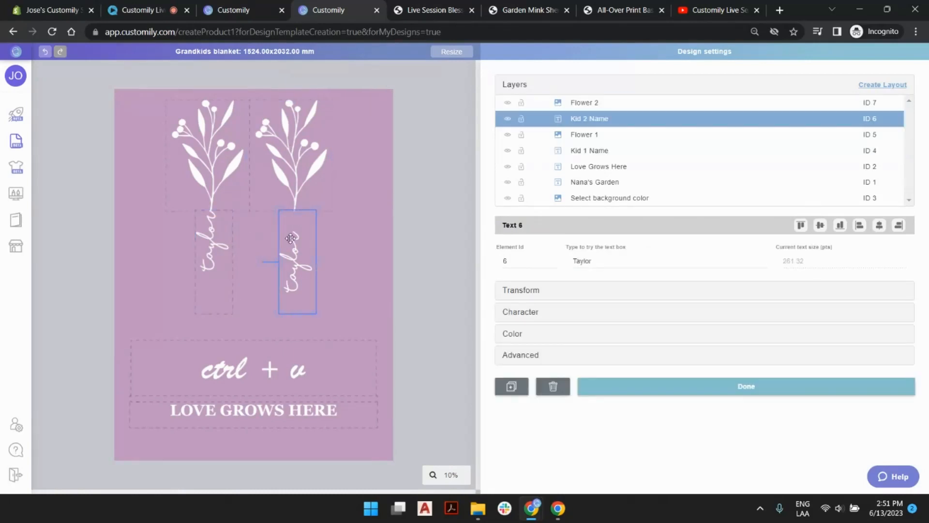
pyautogui.click(532, 312)
pyautogui.click(830, 304)
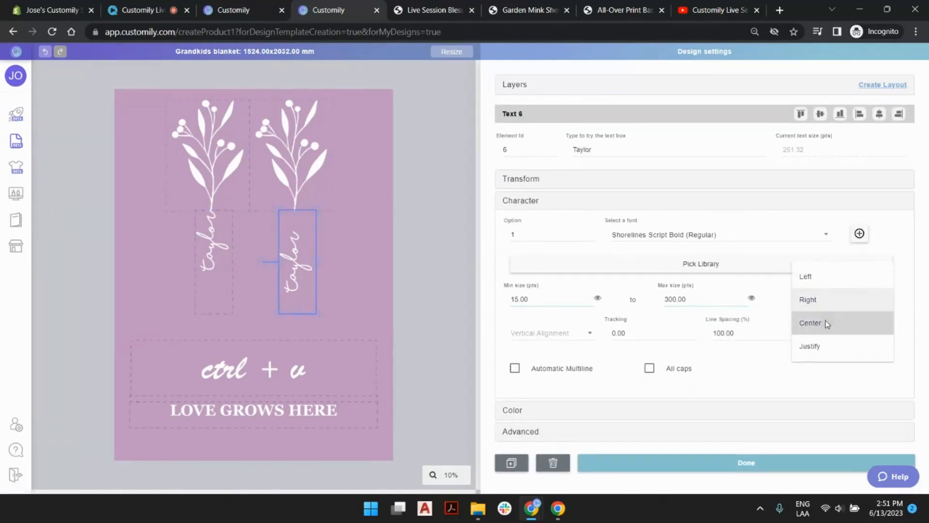
pyautogui.click(825, 321)
pyautogui.click(827, 306)
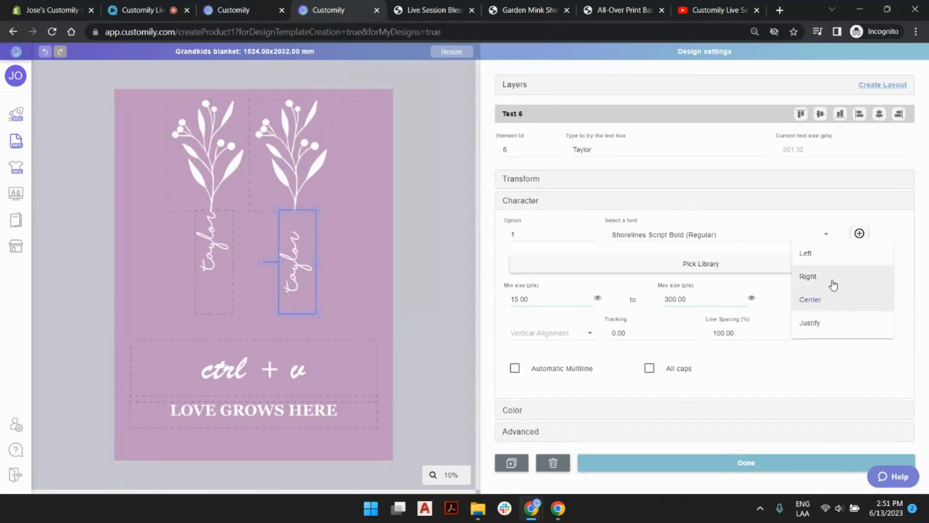
pyautogui.click(831, 294)
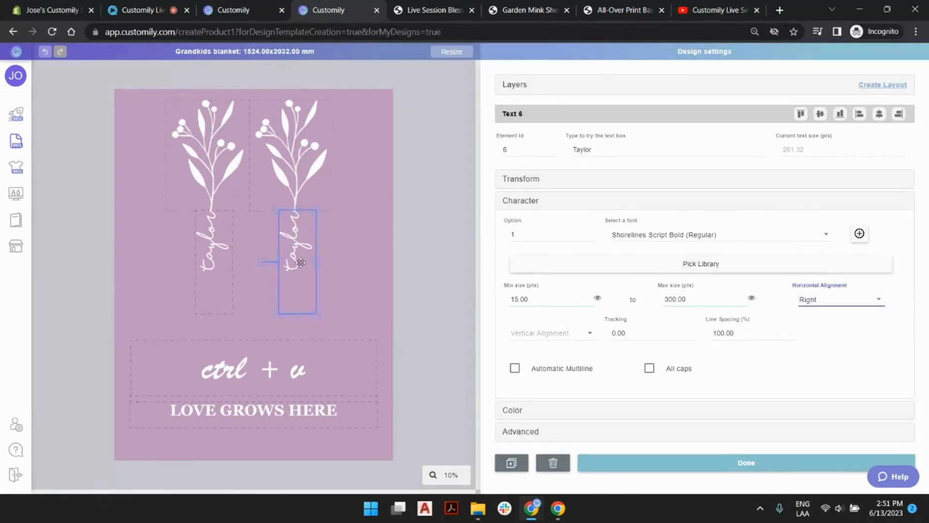
pyautogui.click(425, 219)
# Step: Replace the title's sample text with "Nana's Garden"
pyautogui.click(289, 365)
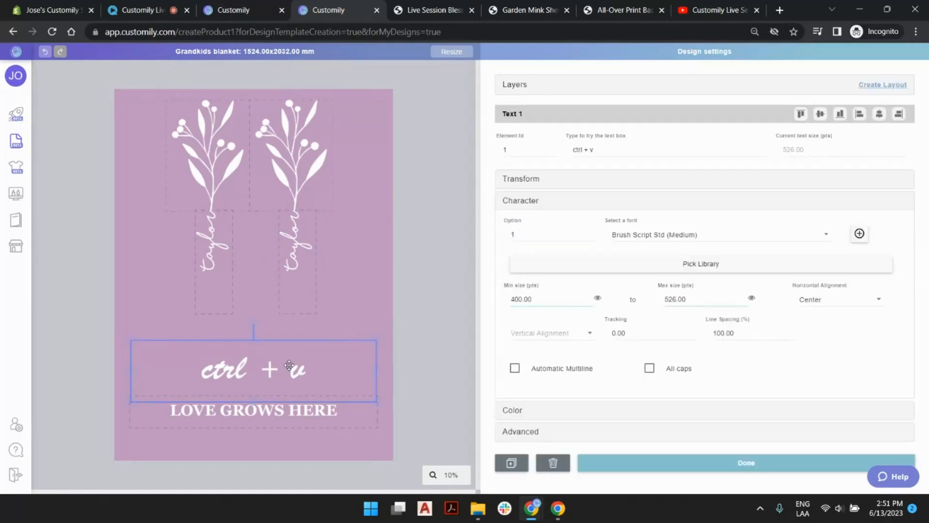
pyautogui.tripleClick(606, 150)
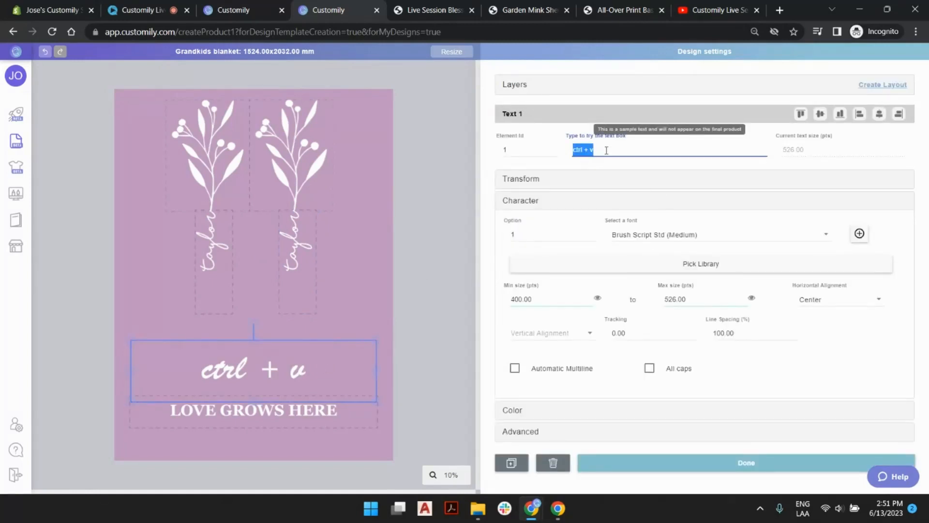
pyautogui.write("Nana'")
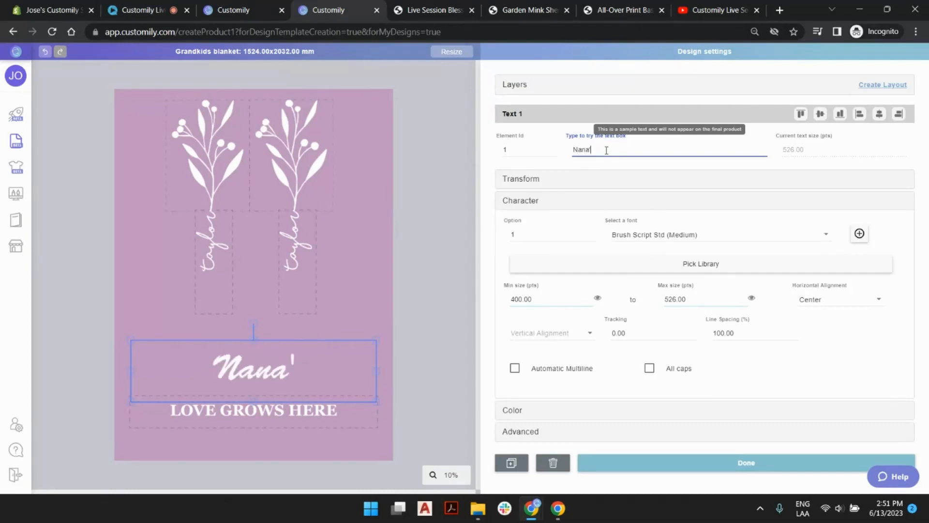
pyautogui.write('s Garden')
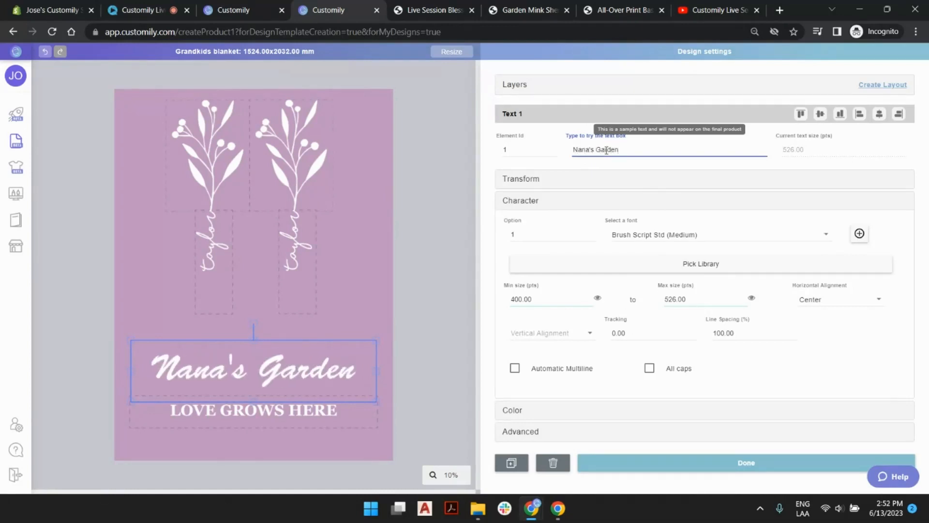
# Step: Move "'s Garden" out of the title's sample text into its fixed suffix, leaving only "Nana" as the personalizable part
pyautogui.moveTo(590, 147); pyautogui.dragTo(655, 144)
pyautogui.hotkey('ctrl', 'c')
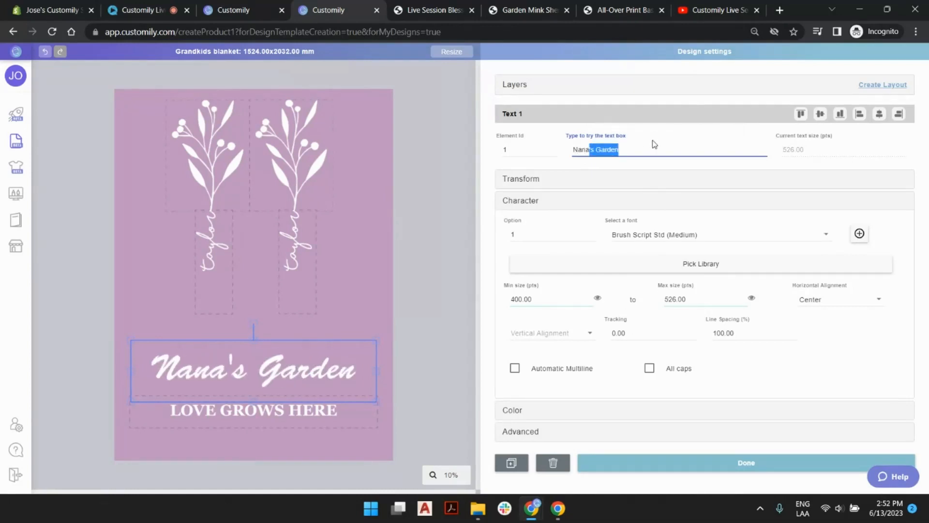
pyautogui.press('BackSpace')
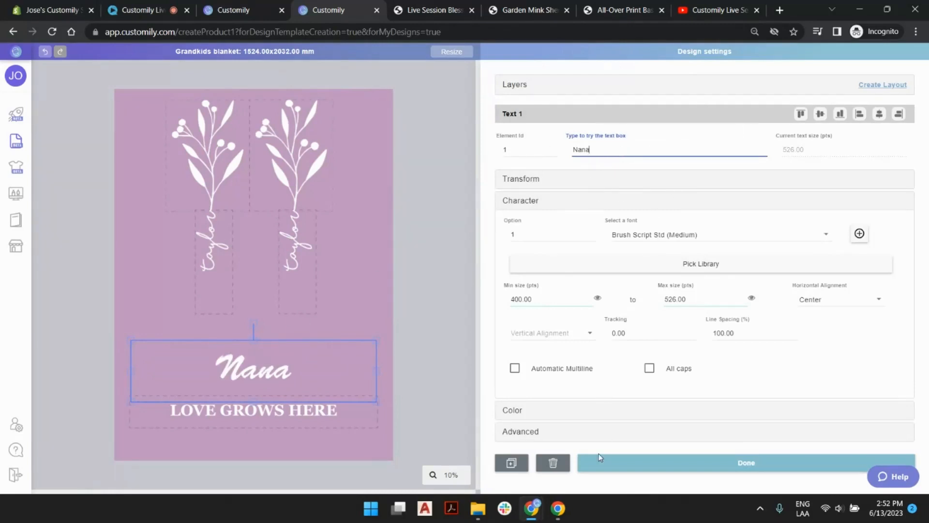
pyautogui.click(533, 433)
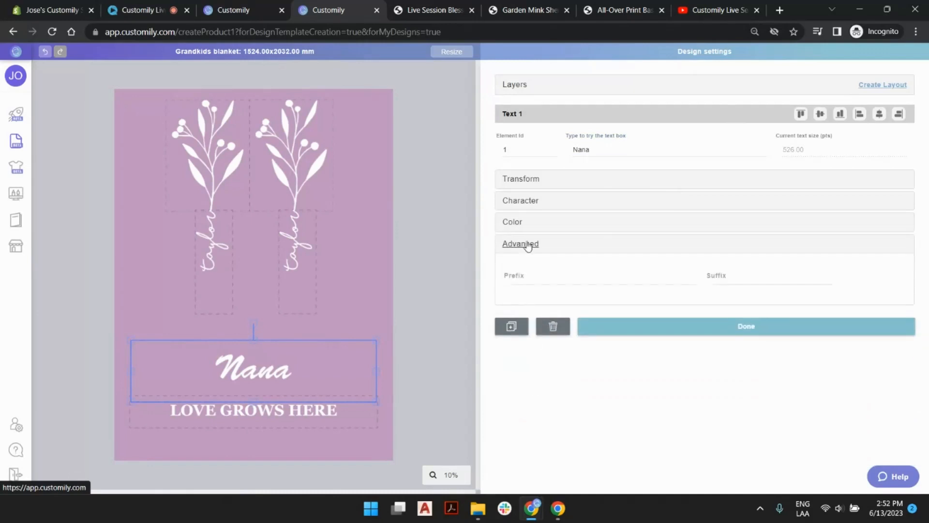
pyautogui.click(740, 277)
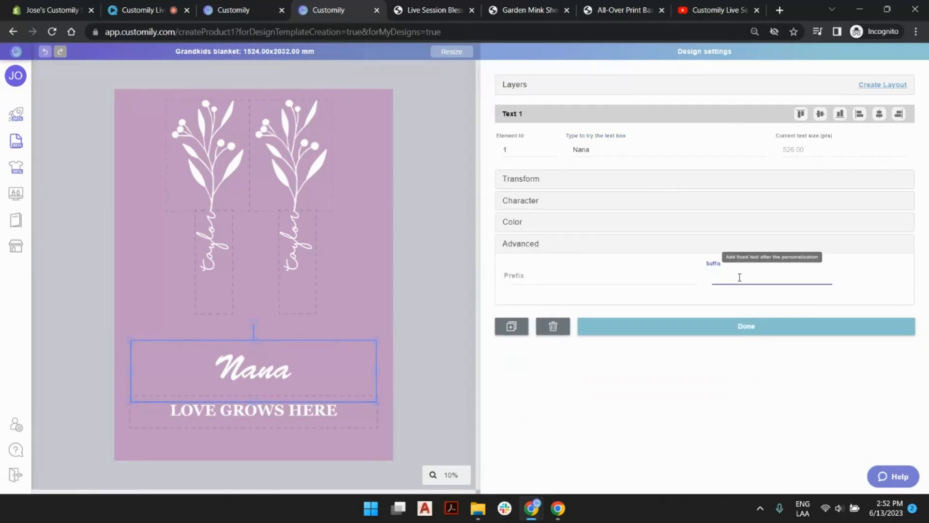
pyautogui.hotkey('ctrl', 'v')
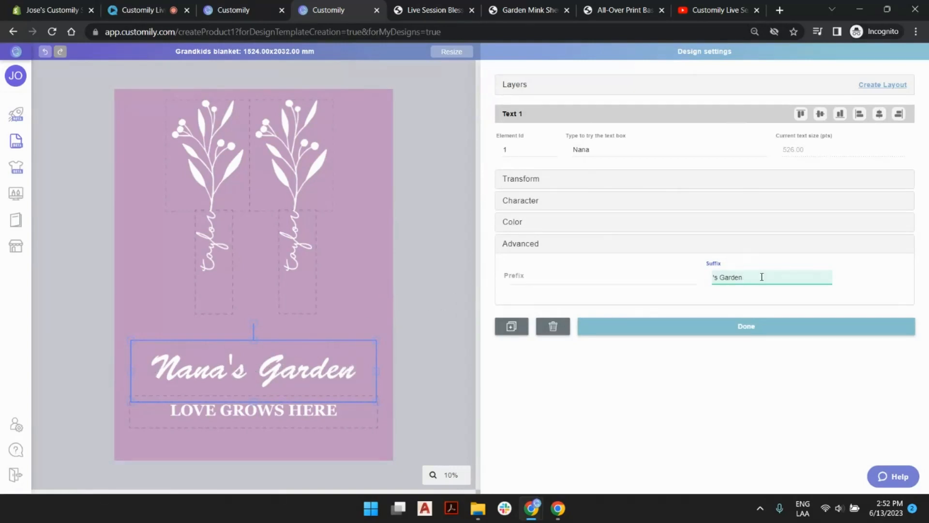
pyautogui.click(459, 325)
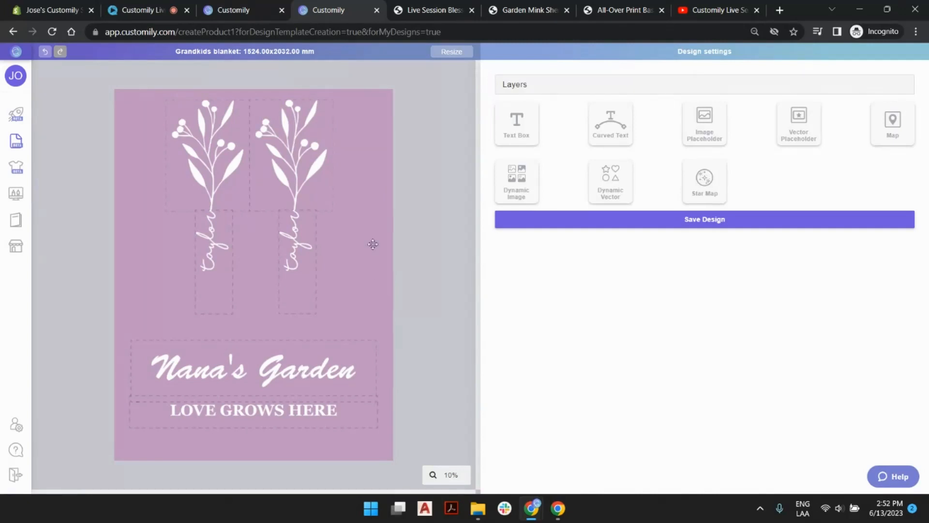
# Step: Switch the background image to option 1 and save the blanket design
pyautogui.click(370, 154)
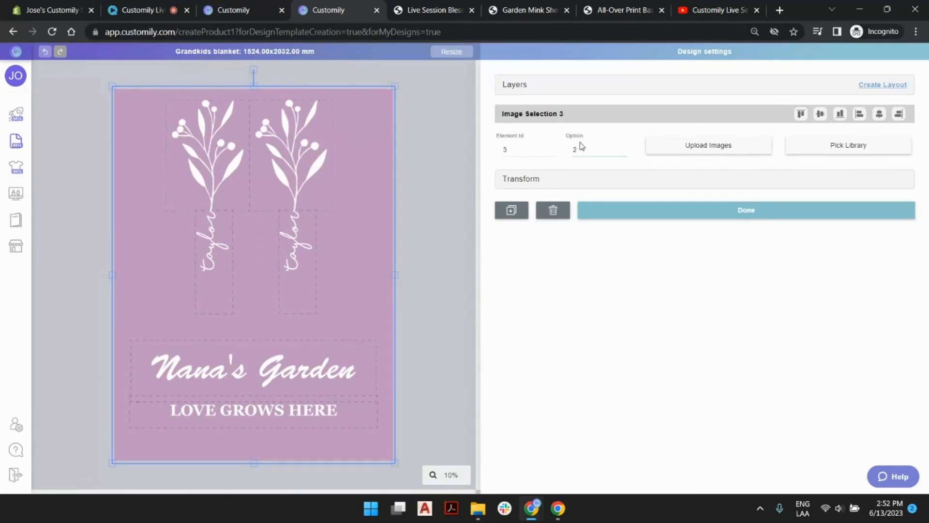
pyautogui.click(623, 152)
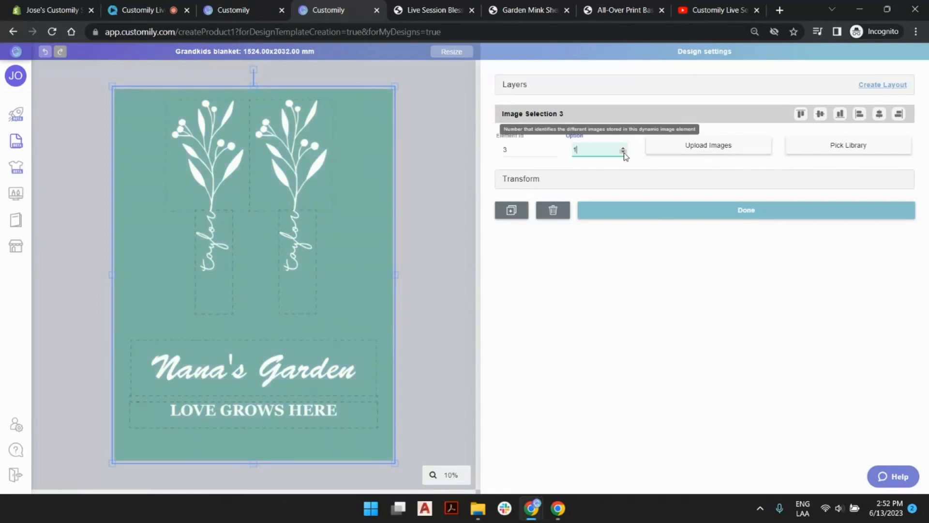
pyautogui.click(445, 141)
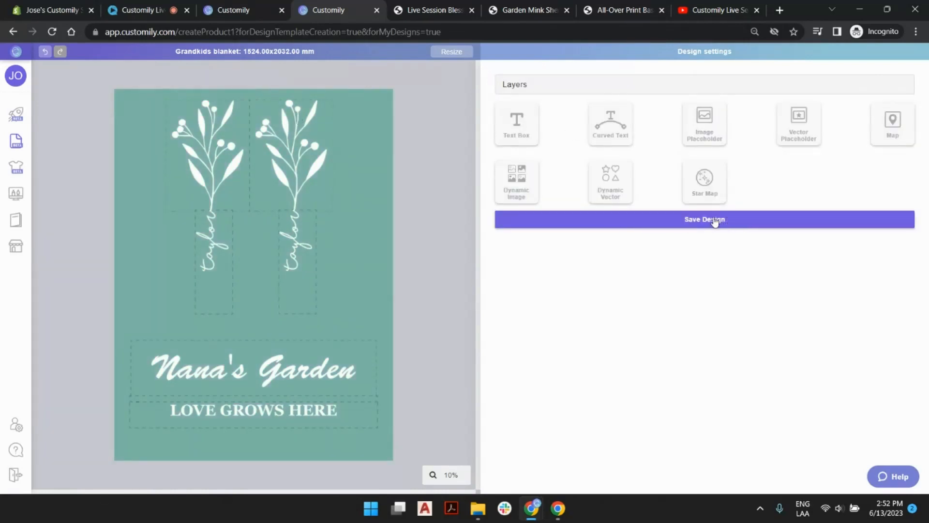
pyautogui.click(714, 221)
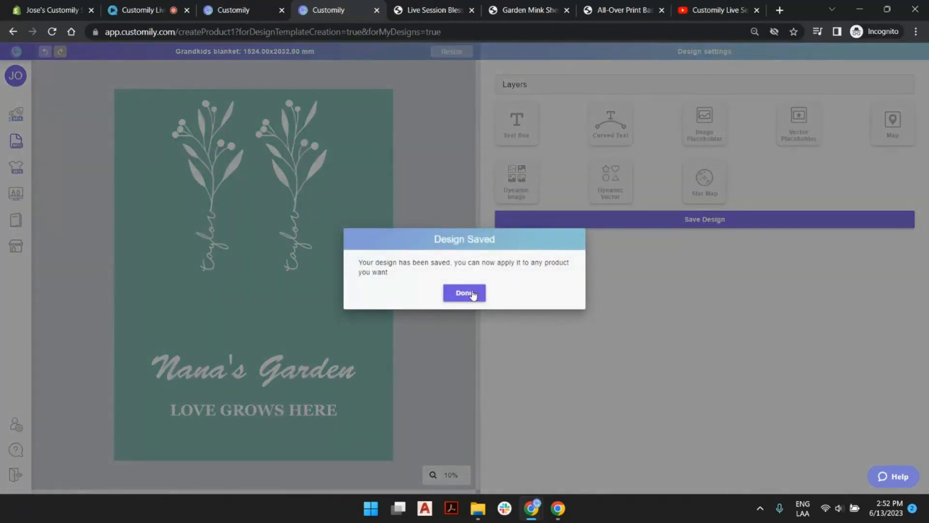
pyautogui.click(472, 294)
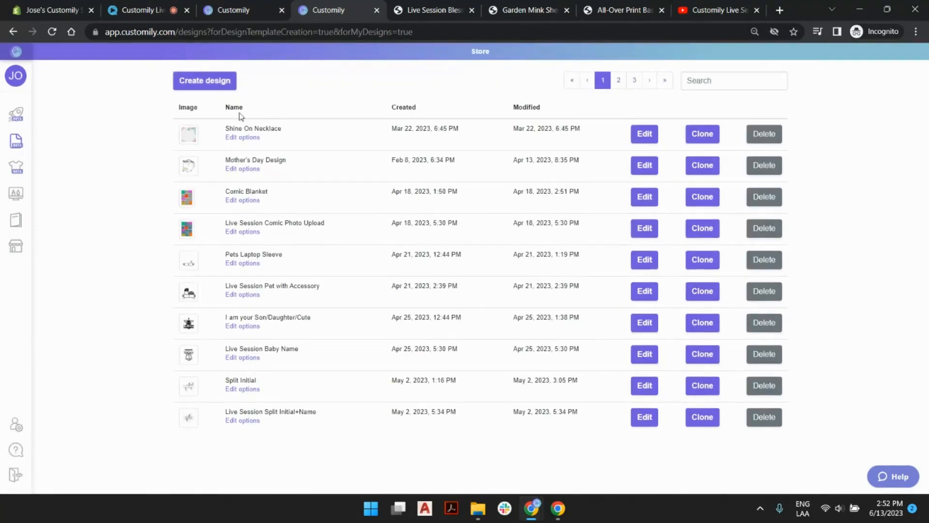
# Step: Go to the store's product creation page, start a new product and choose CustomCat as its print provider
pyautogui.moveTo(52, 147)
pyautogui.click(240, 10)
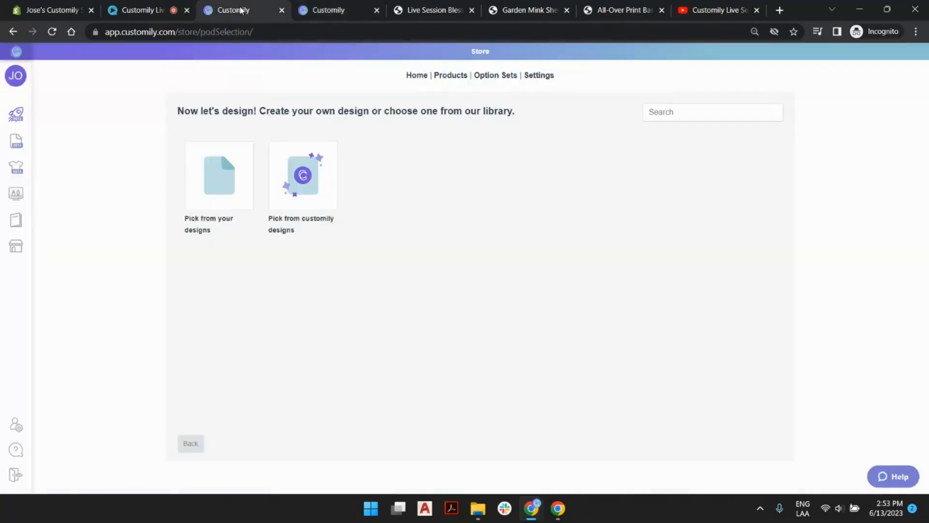
pyautogui.click(18, 119)
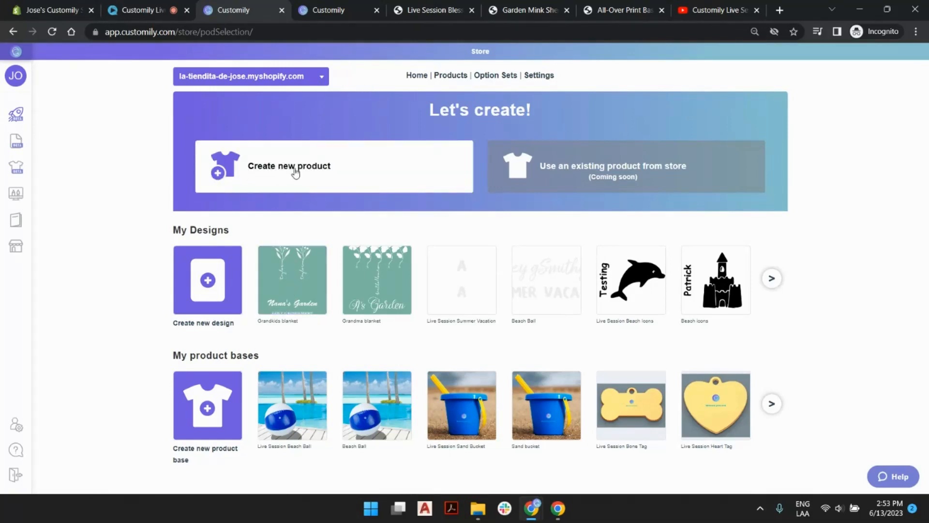
pyautogui.click(295, 172)
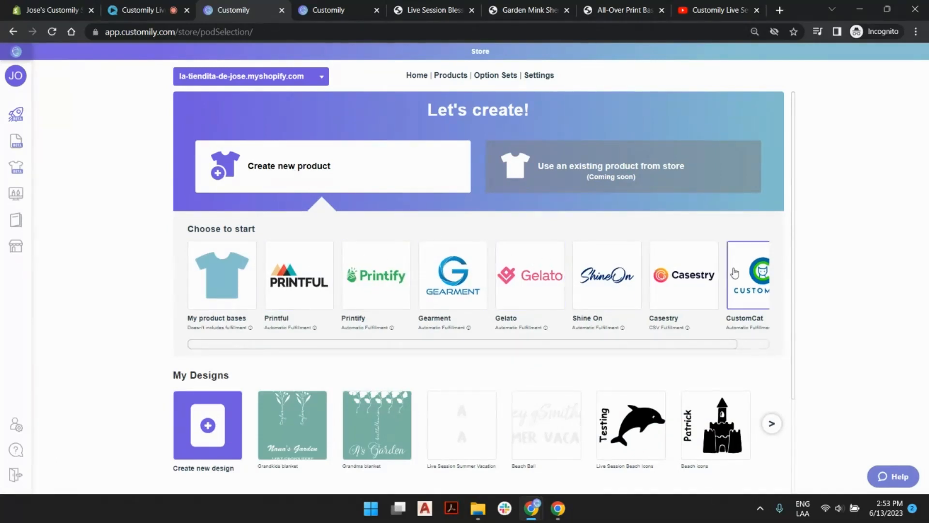
pyautogui.click(743, 272)
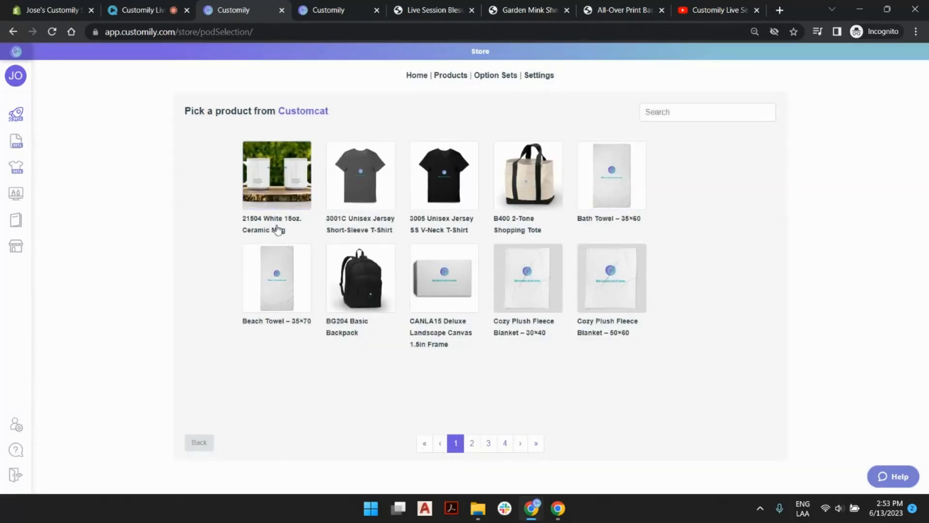
# Step: Choose the Premium Mink Sherpa Blanket 60×80 as the product, keeping the White variant and the Front print area
pyautogui.click(488, 443)
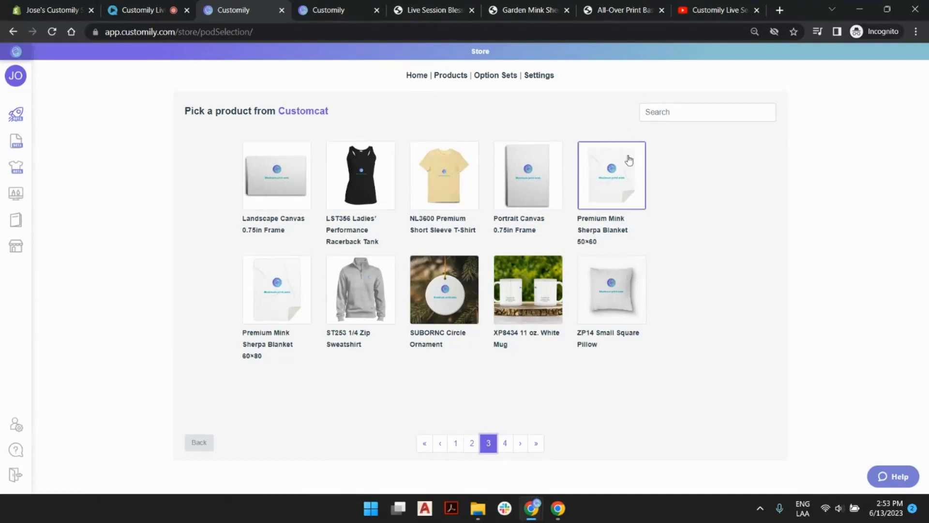
pyautogui.click(291, 294)
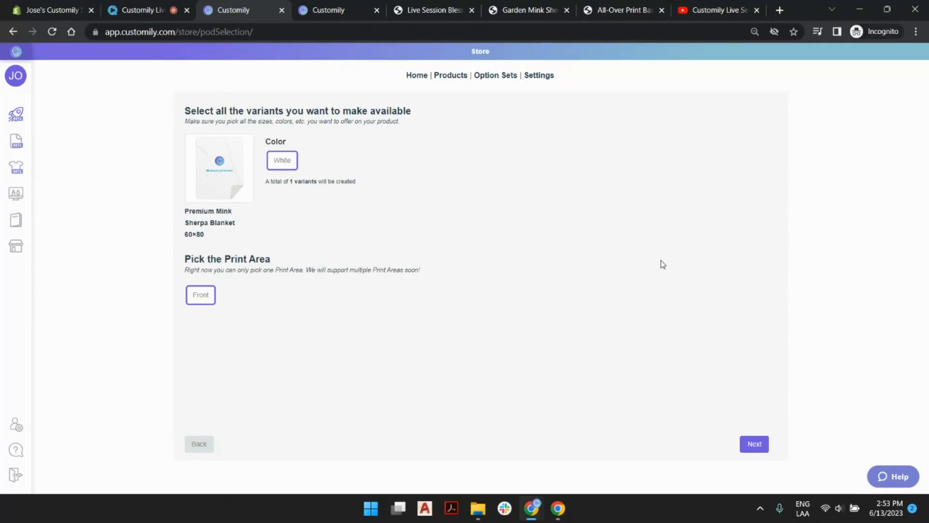
pyautogui.click(755, 444)
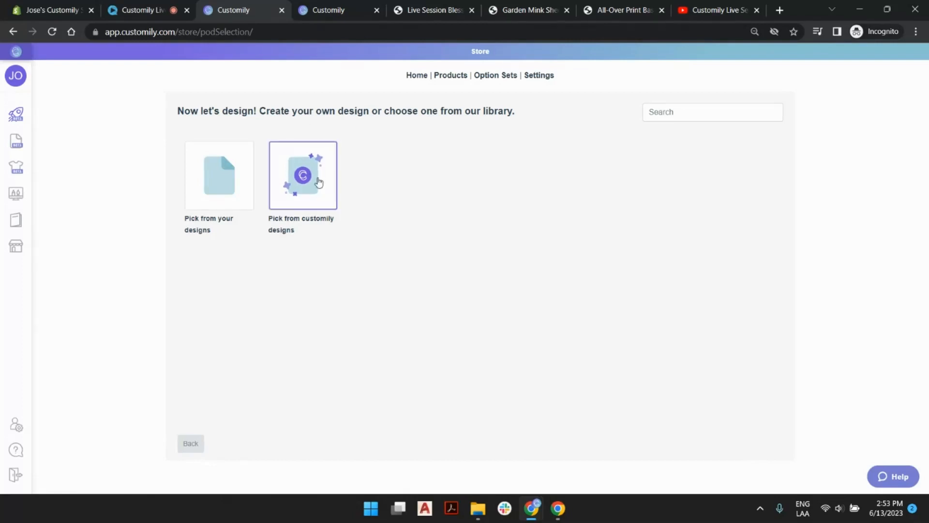
# Step: Choose the Grandkids blanket design from your own design library for the new product
pyautogui.click(221, 186)
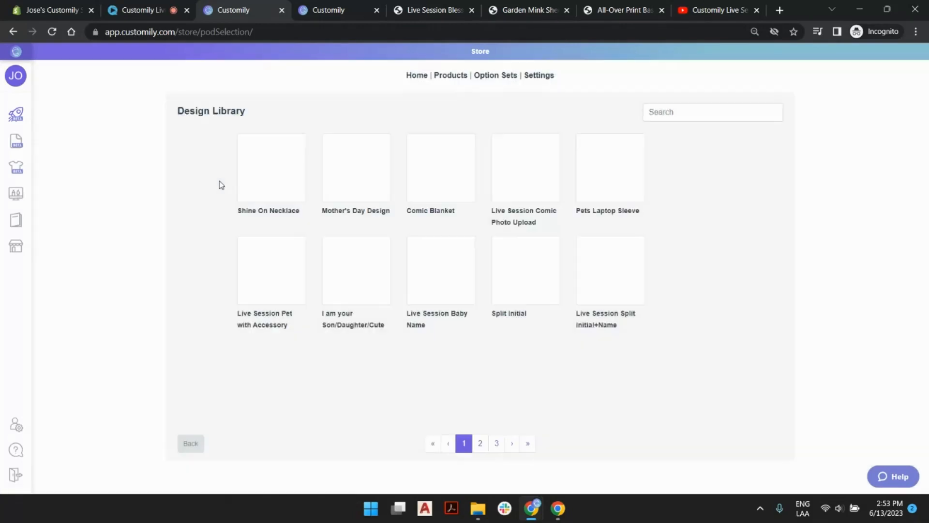
pyautogui.click(497, 443)
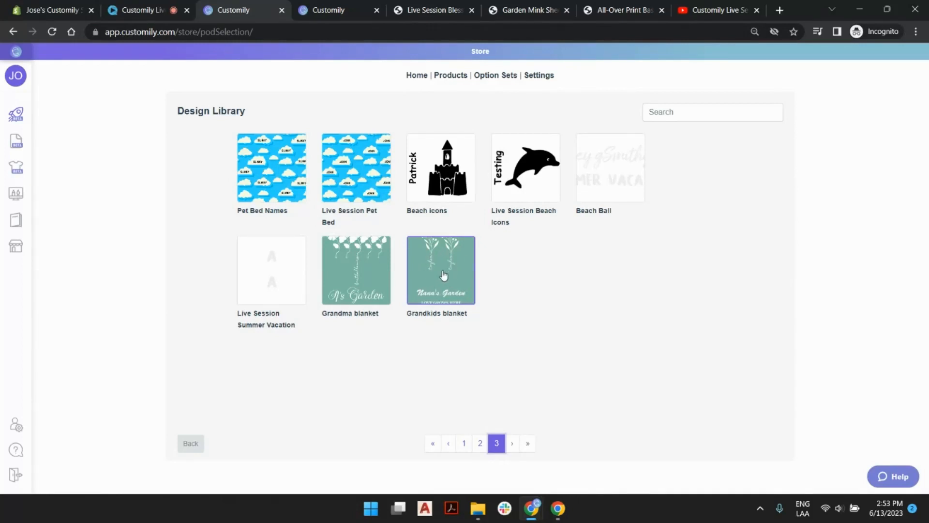
pyautogui.click(444, 275)
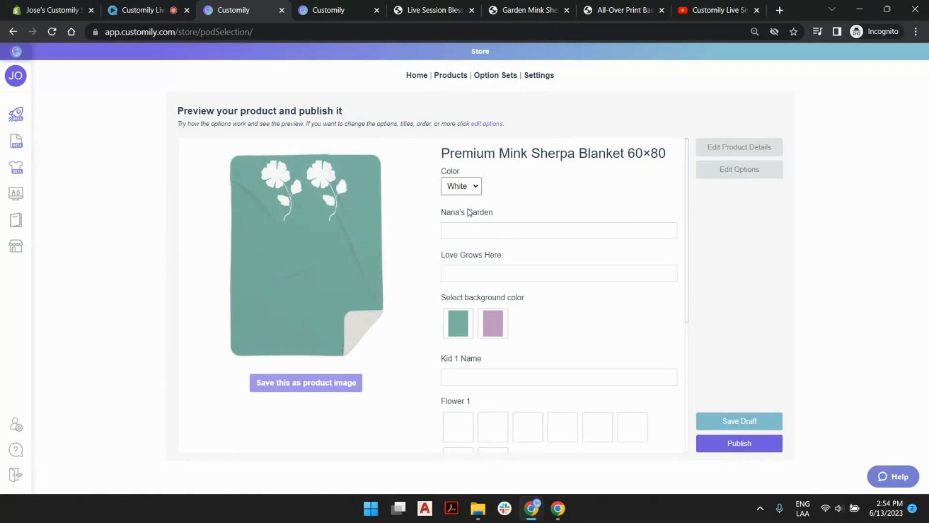
pyautogui.click(531, 227)
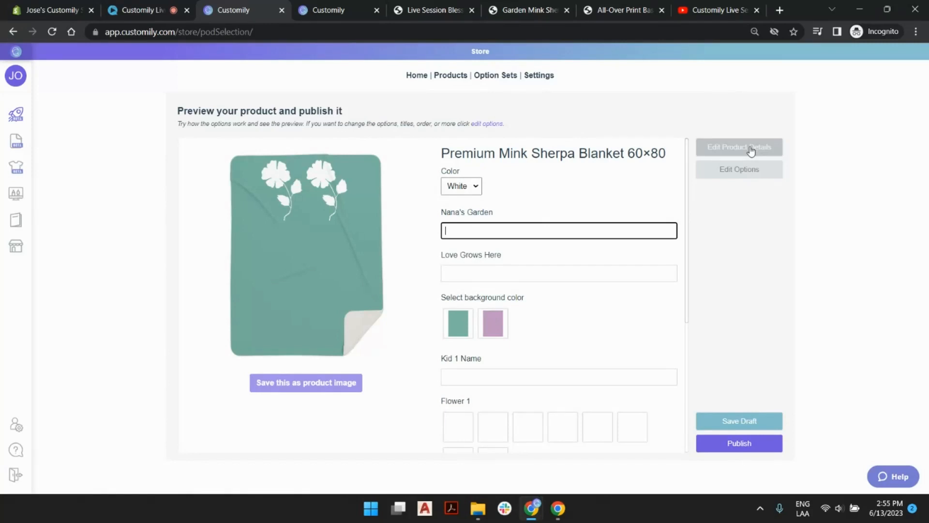
# Step: Edit the product details, setting the title to "Live Session Garden Blanket 60×80" and the price to 79.0, and save the product
pyautogui.click(736, 152)
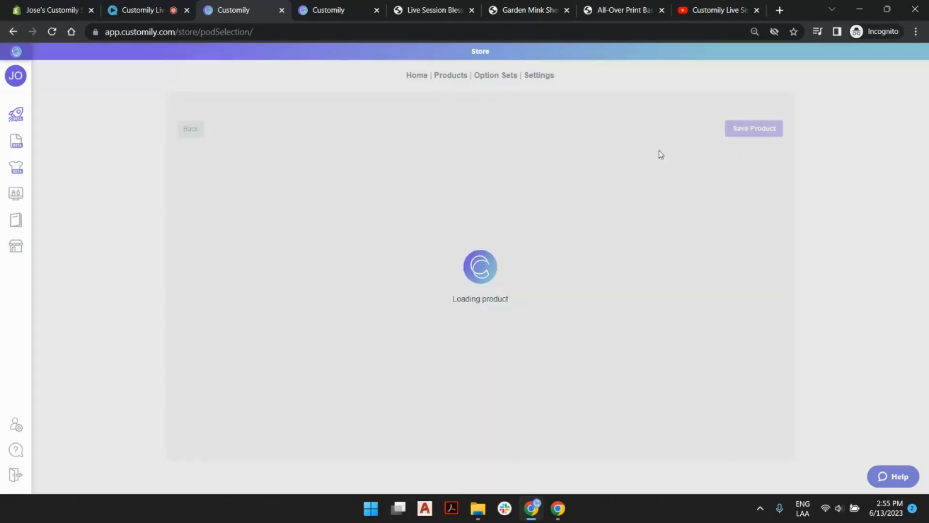
pyautogui.moveTo(496, 139); pyautogui.dragTo(570, 142)
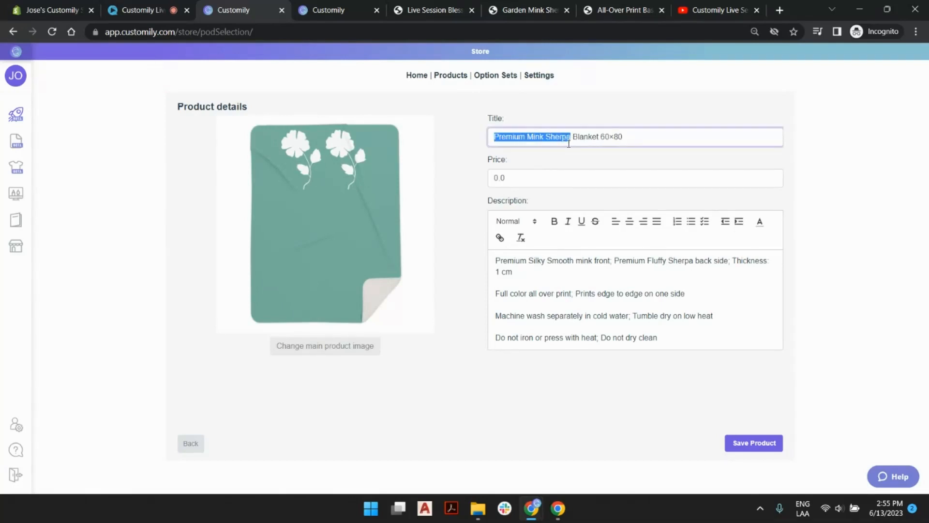
pyautogui.write('Gar')
pyautogui.press('BackSpace')
pyautogui.press('BackSpace')
pyautogui.press('BackSpace')
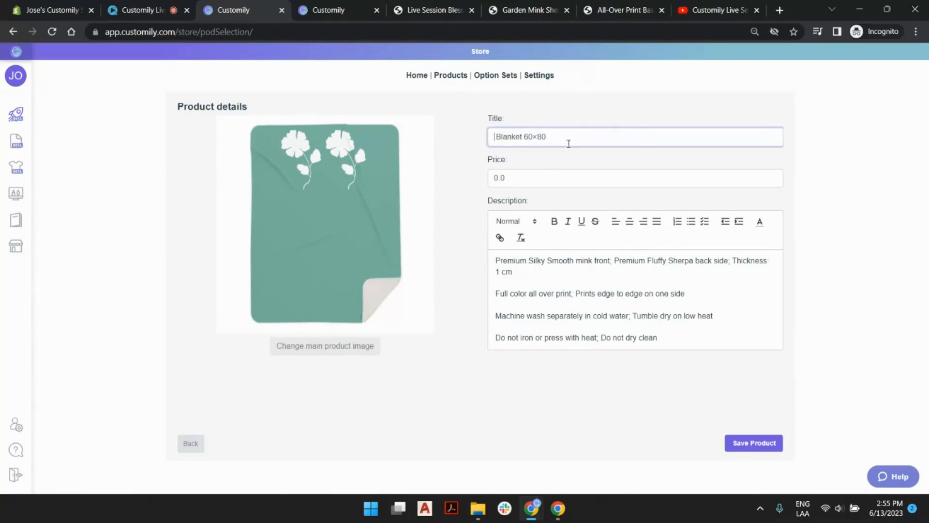
pyautogui.write('Live Session Garden')
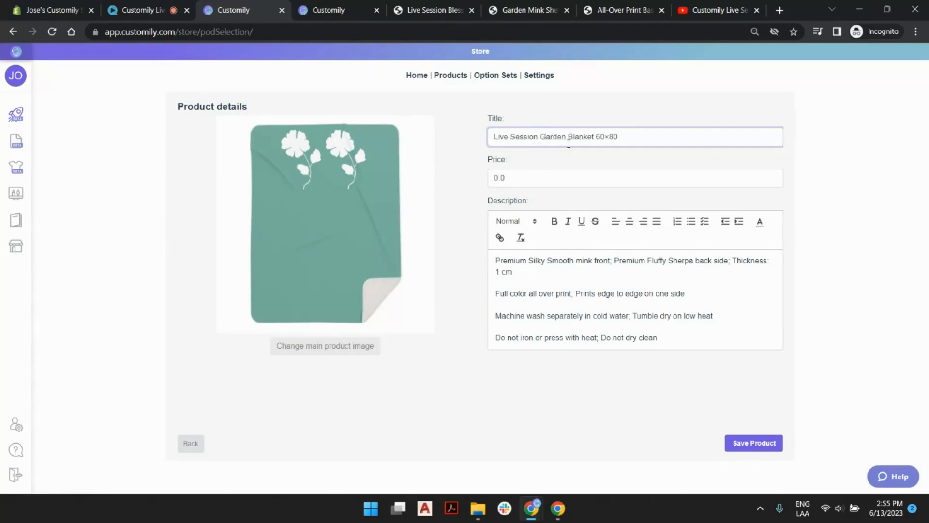
pyautogui.click(495, 172)
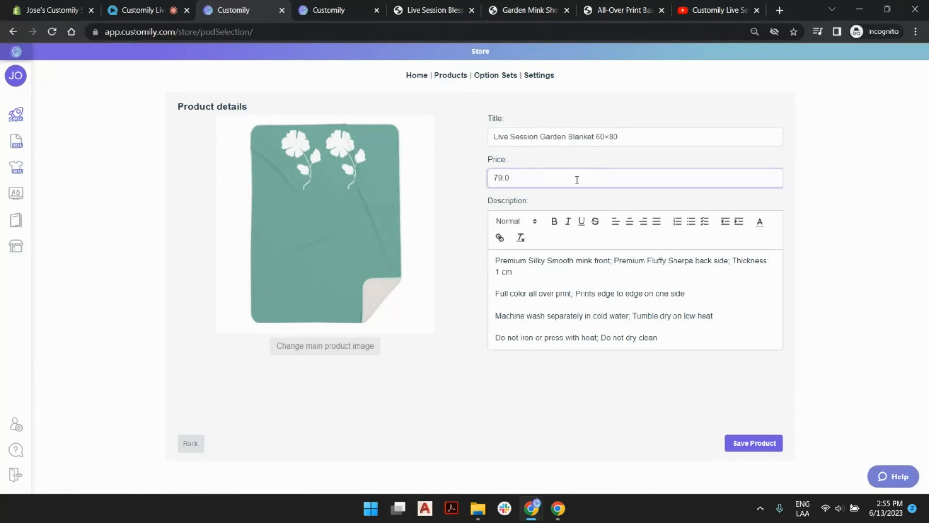
pyautogui.click(748, 442)
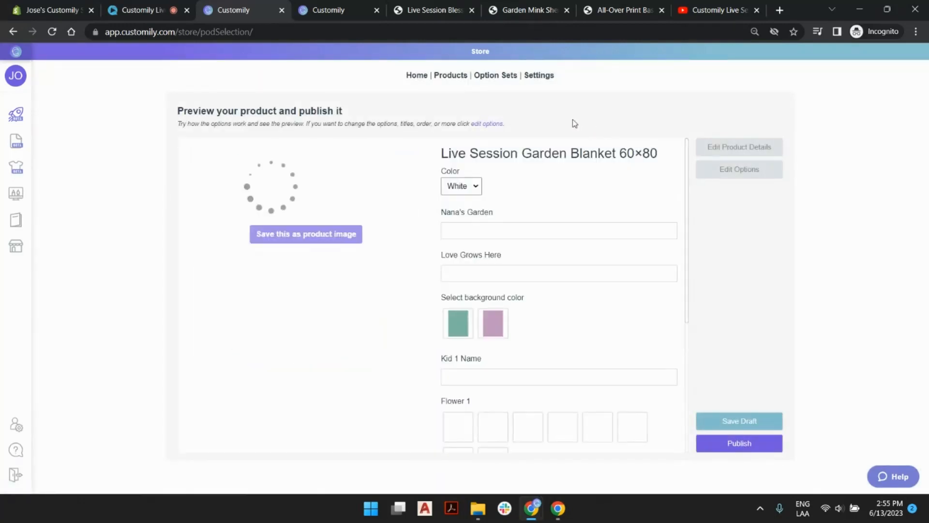
# Step: Personalize the preview with "Grandma" for Nana's Garden, "LOVE GROWS HERE" for the lower text, and the purple background Image 2
pyautogui.click(513, 227)
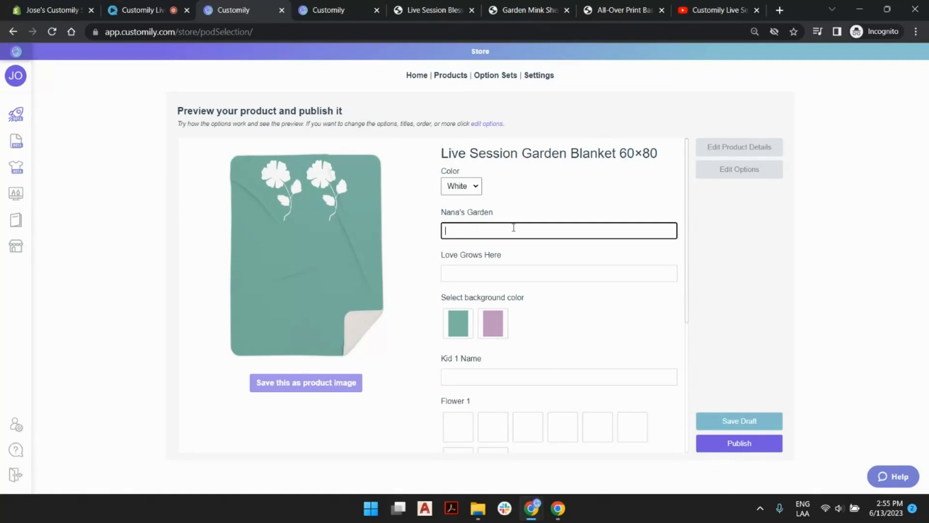
pyautogui.write('Grandm')
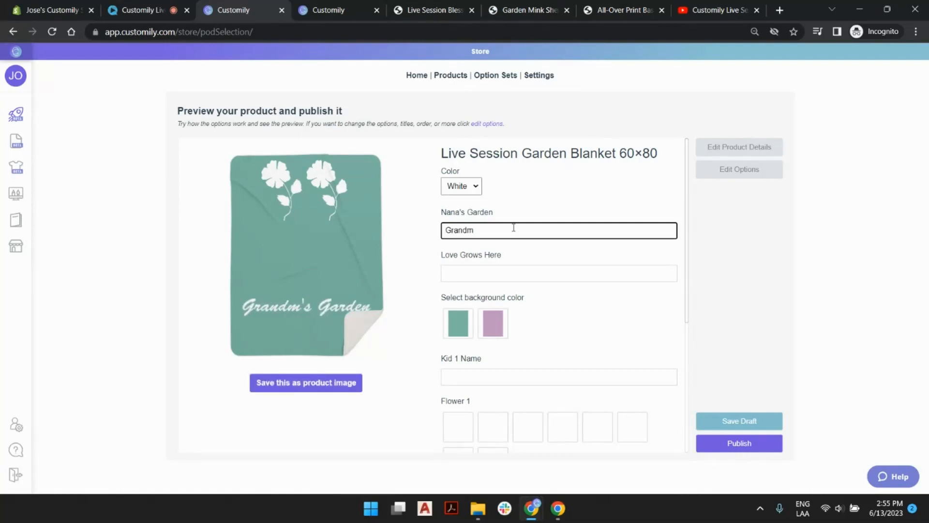
pyautogui.write('a')
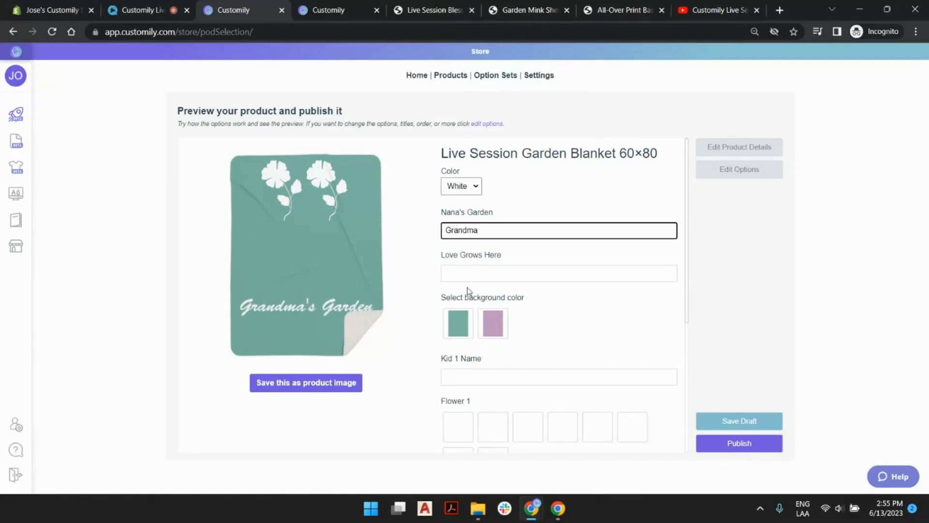
pyautogui.click(500, 273)
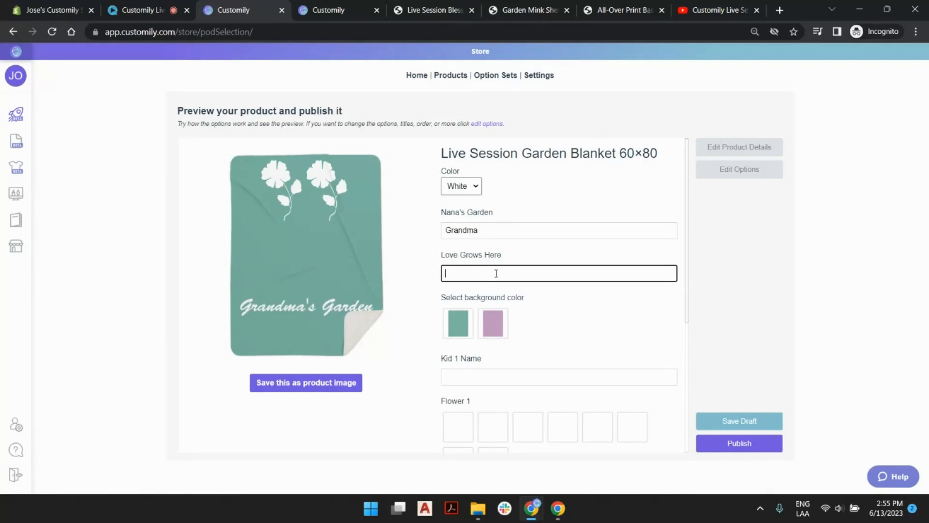
pyautogui.write('LOVE GROWS')
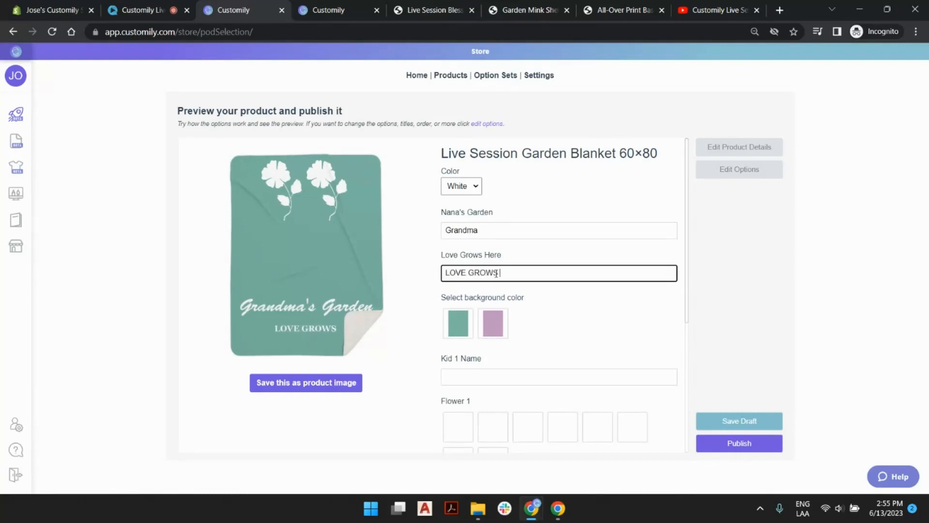
pyautogui.write(' HERE')
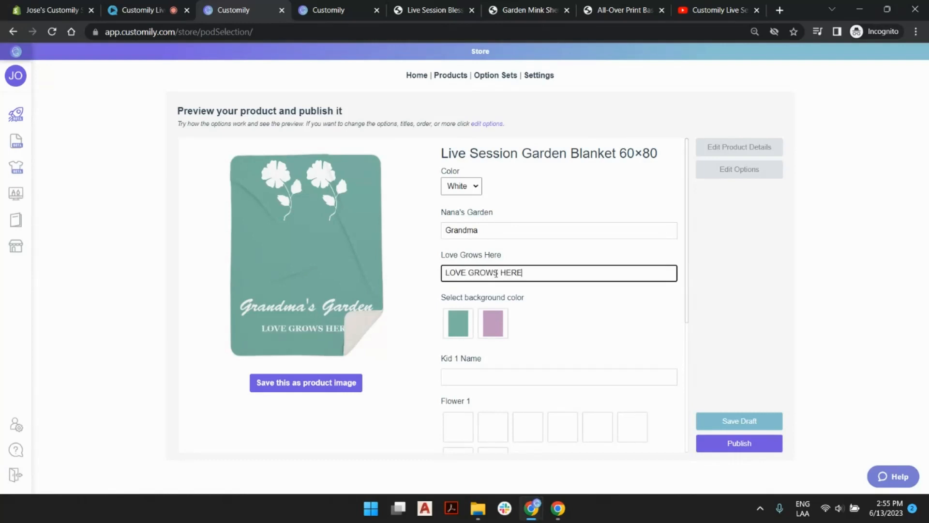
pyautogui.tripleClick(496, 274)
pyautogui.hotkey('ctrl', 'c')
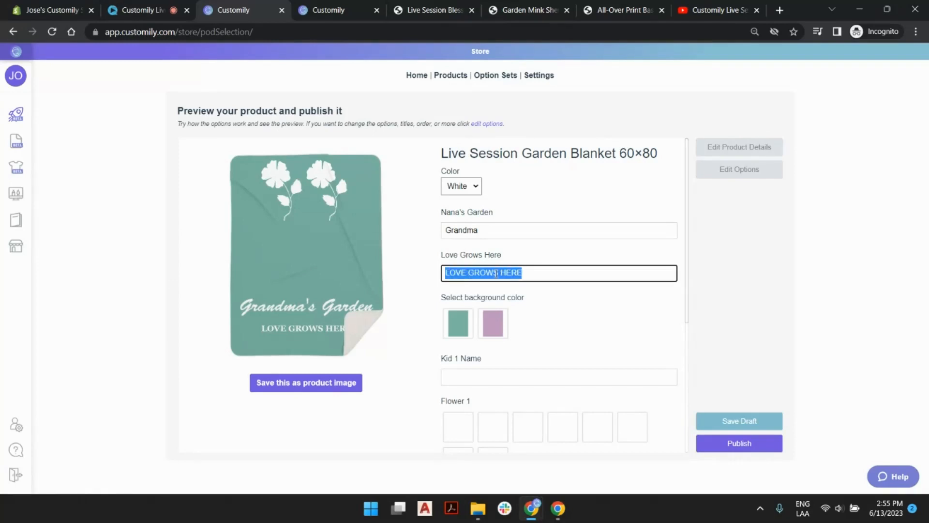
pyautogui.click(529, 273)
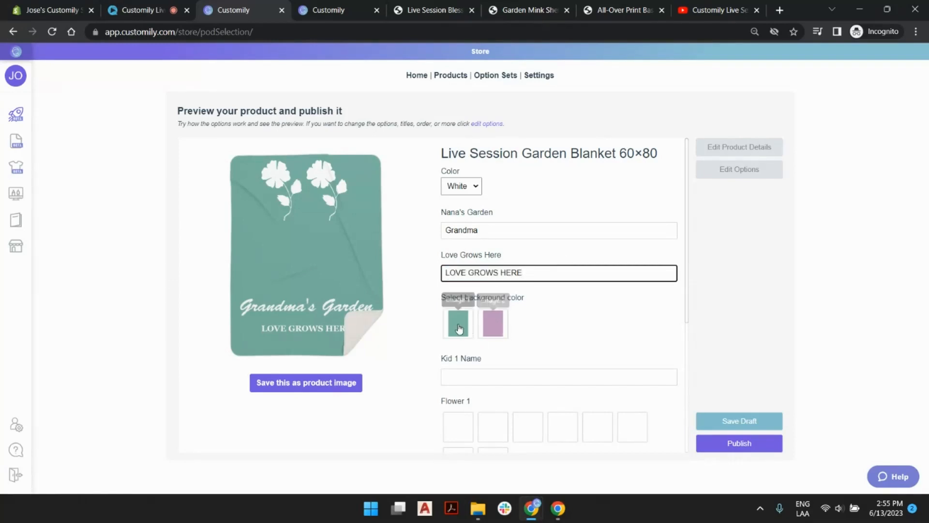
pyautogui.click(494, 327)
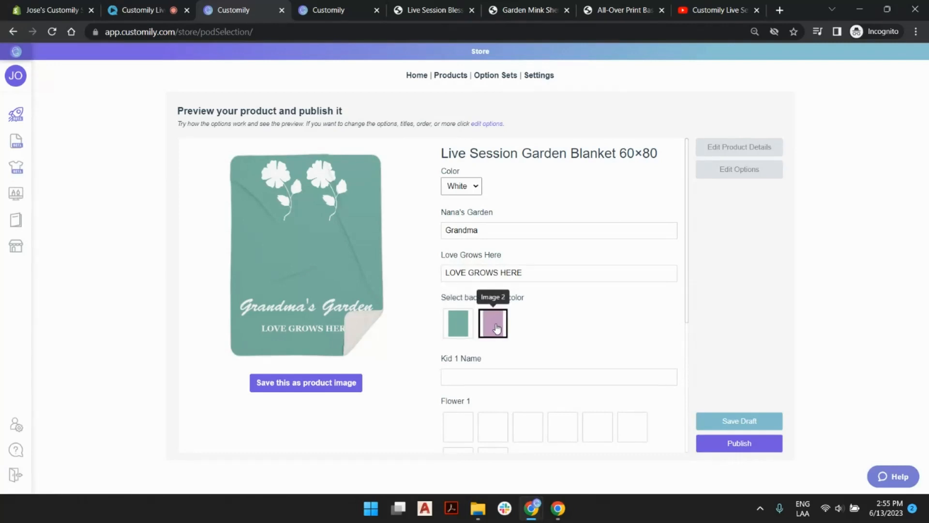
# Step: Fill in the first kid's name, try several Flower 1 options ending with Image 8, and check the published garden blanket's flower choices
pyautogui.scroll(-2, 577, 298)
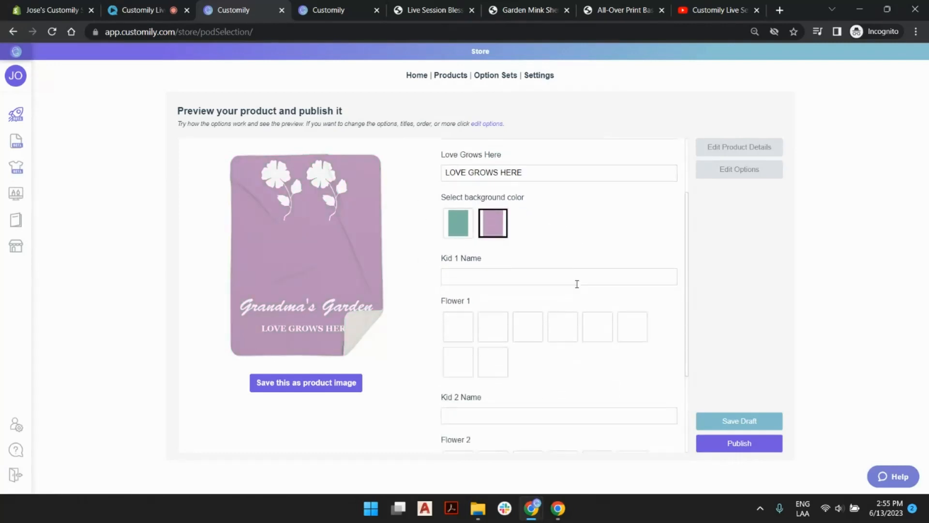
pyautogui.click(542, 261)
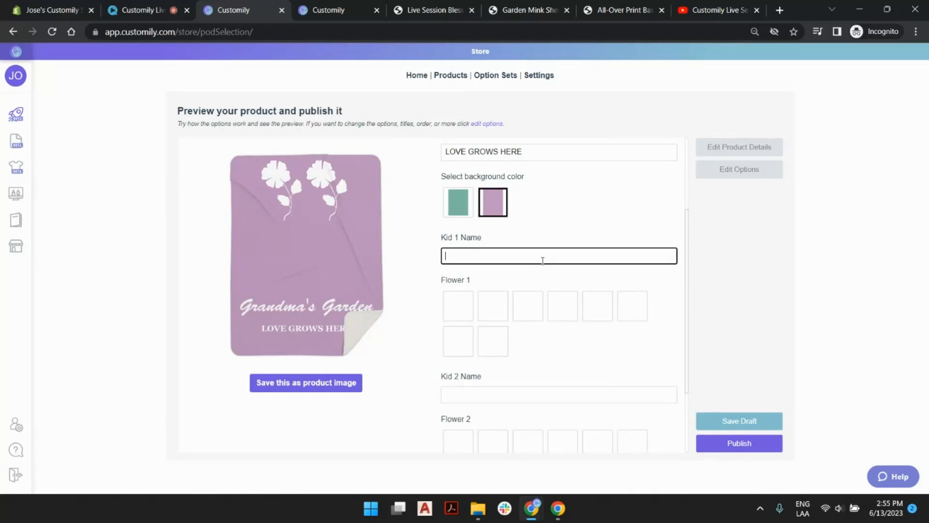
pyautogui.write('Sandy')
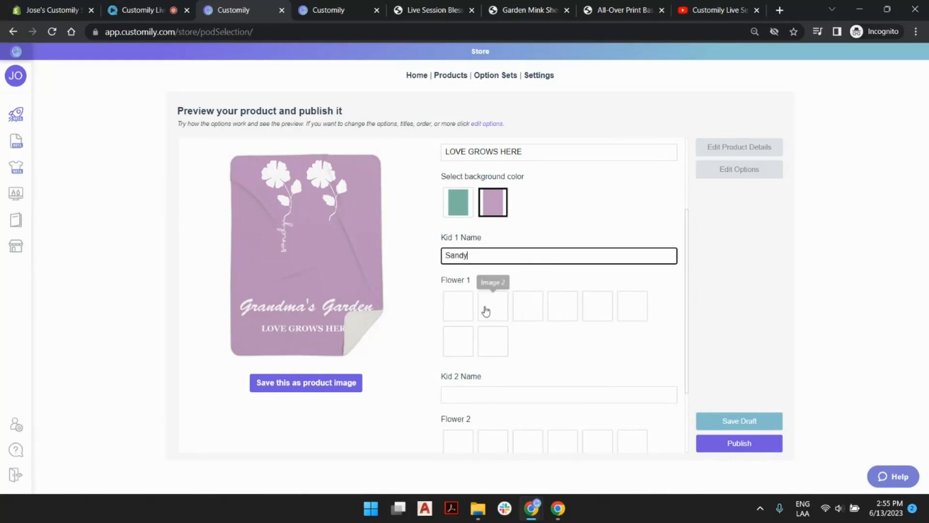
pyautogui.click(459, 312)
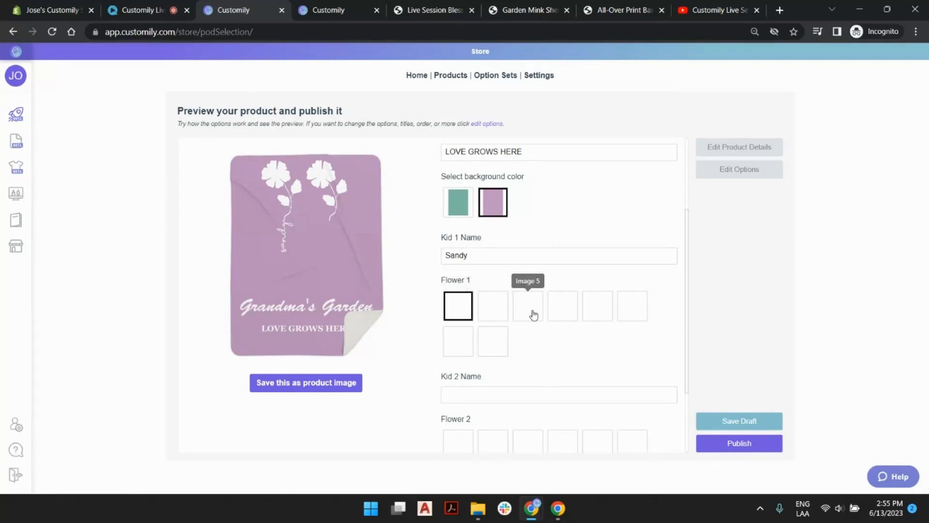
pyautogui.click(506, 312)
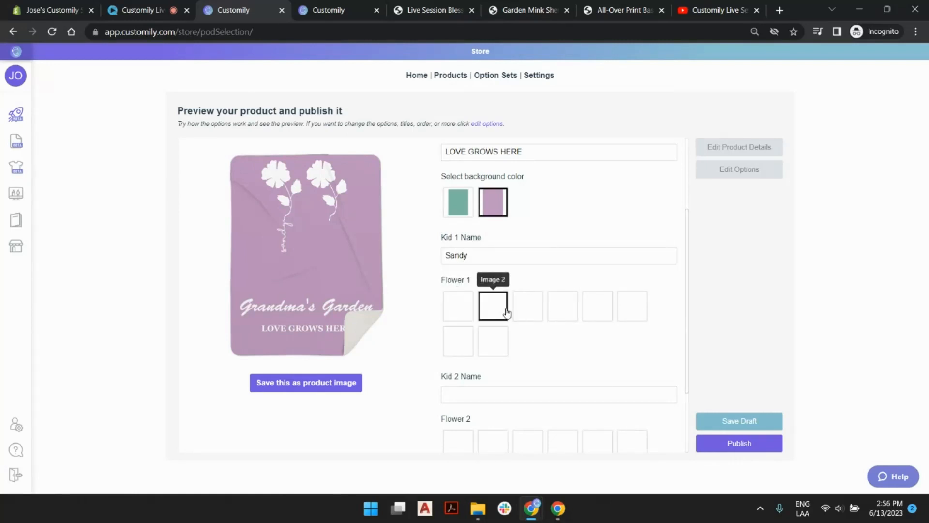
pyautogui.click(536, 312)
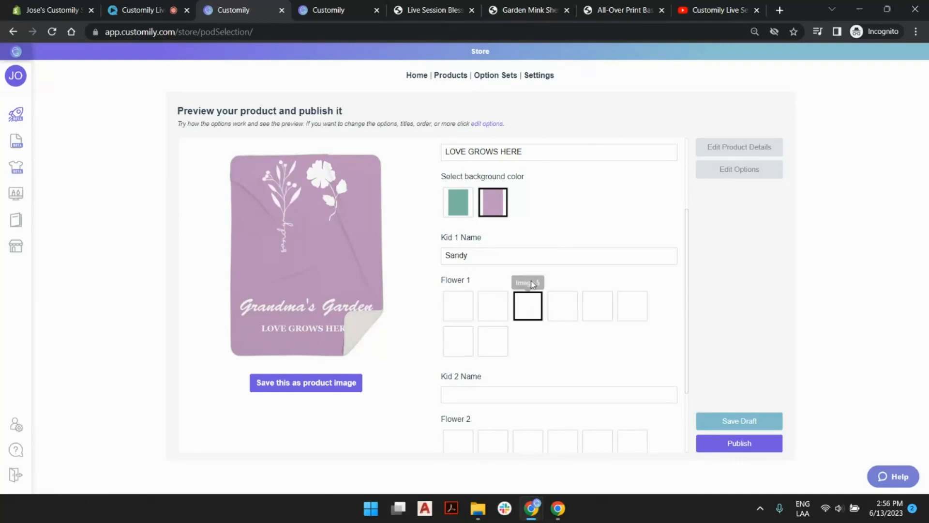
pyautogui.click(637, 312)
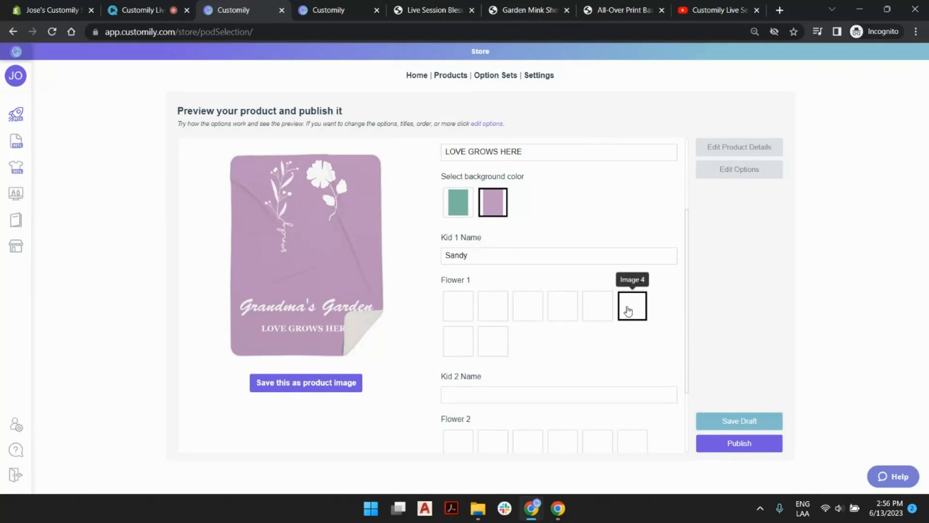
pyautogui.click(501, 347)
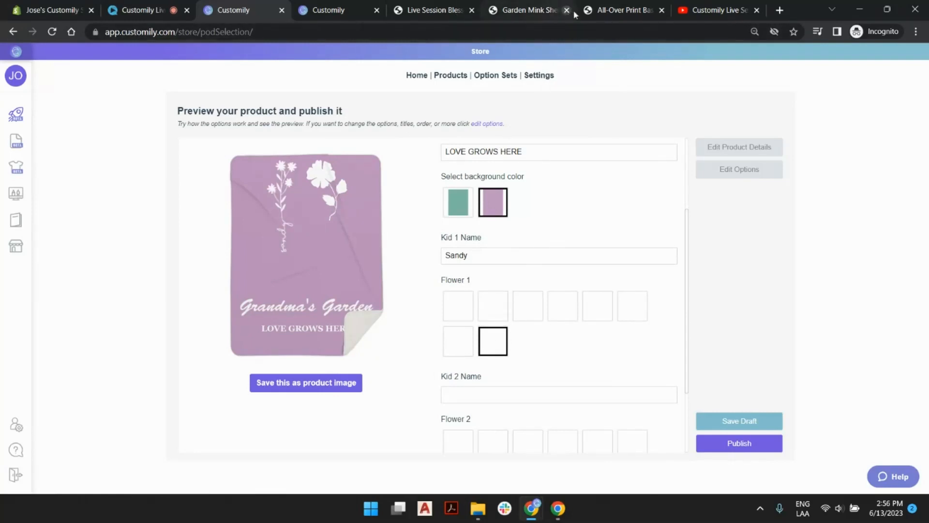
pyautogui.click(538, 10)
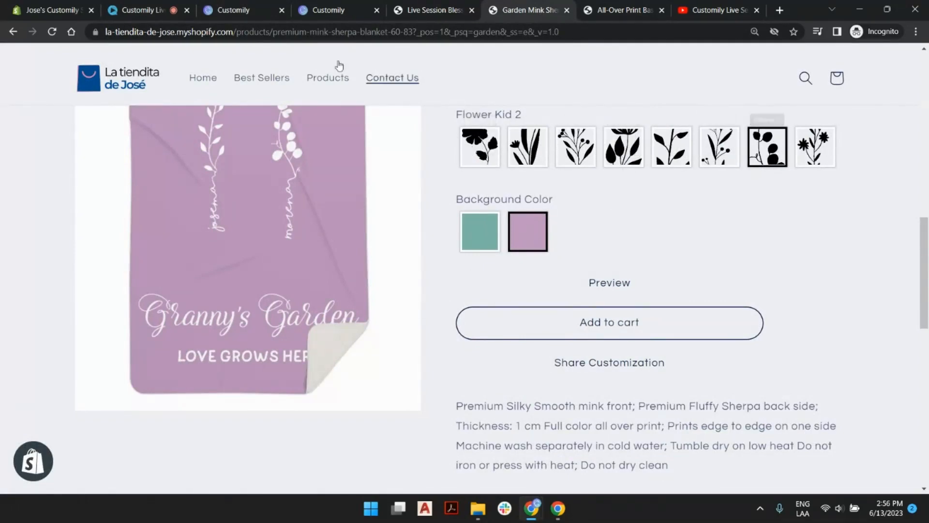
pyautogui.click(247, 10)
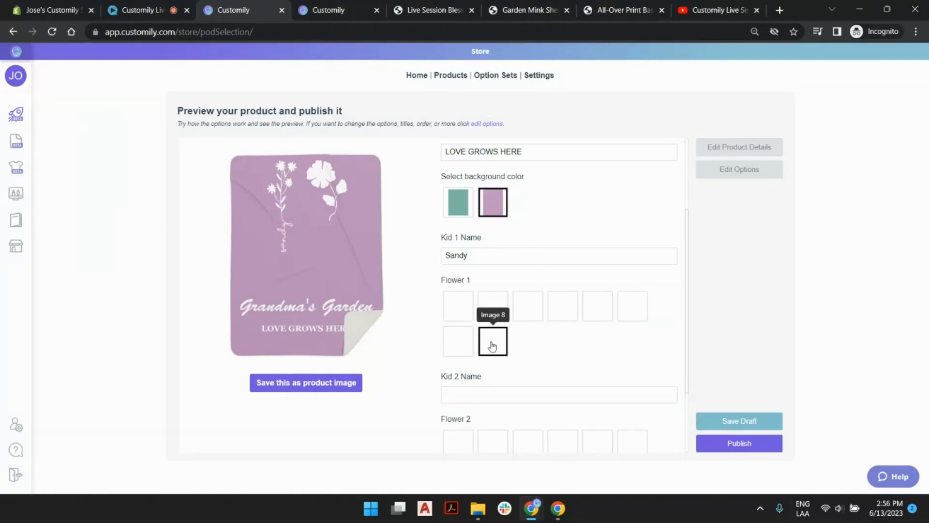
# Step: Fill in the second kid's name with flower Image 4 and save the personalized preview as the product image
pyautogui.scroll(-2, 560, 305)
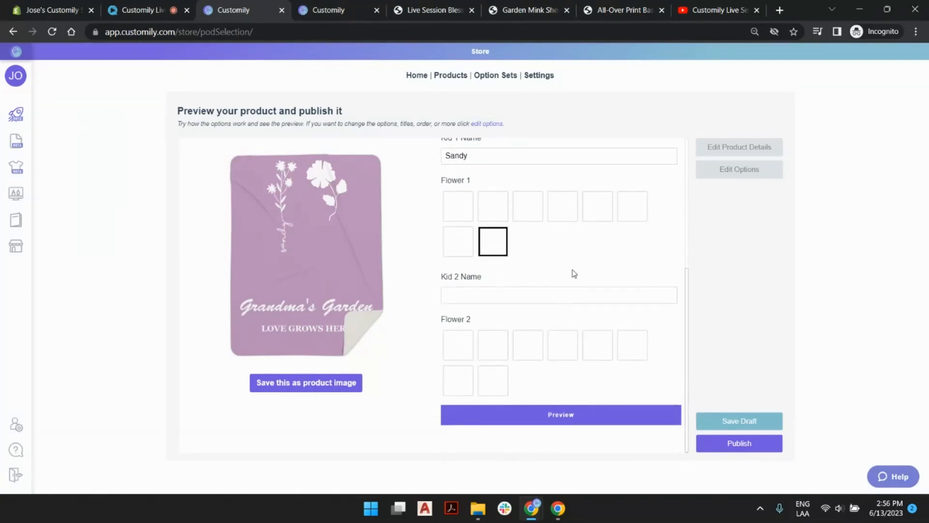
pyautogui.click(572, 296)
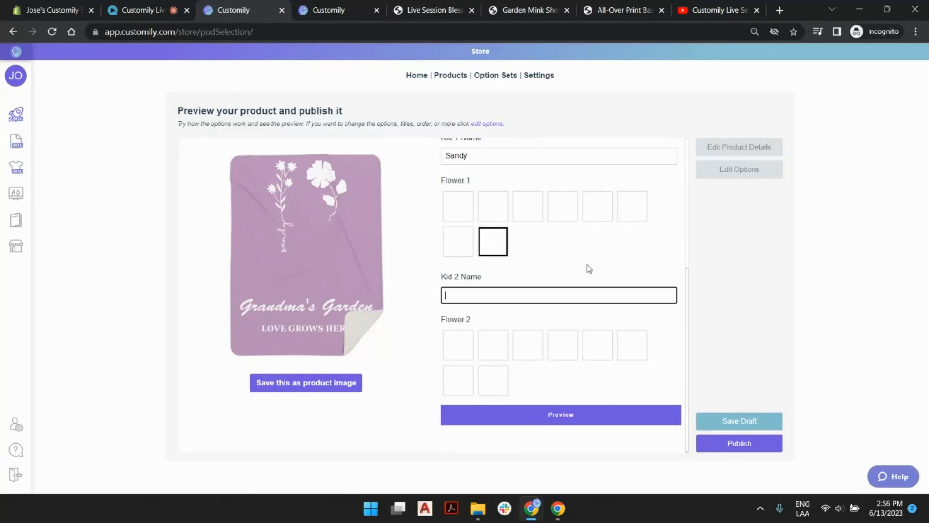
pyautogui.write('Tobias')
pyautogui.click(633, 345)
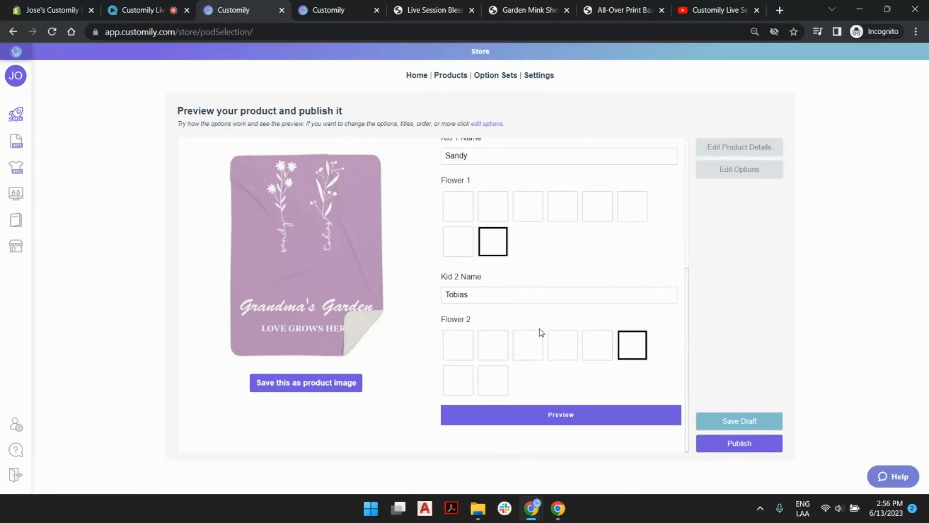
pyautogui.click(606, 356)
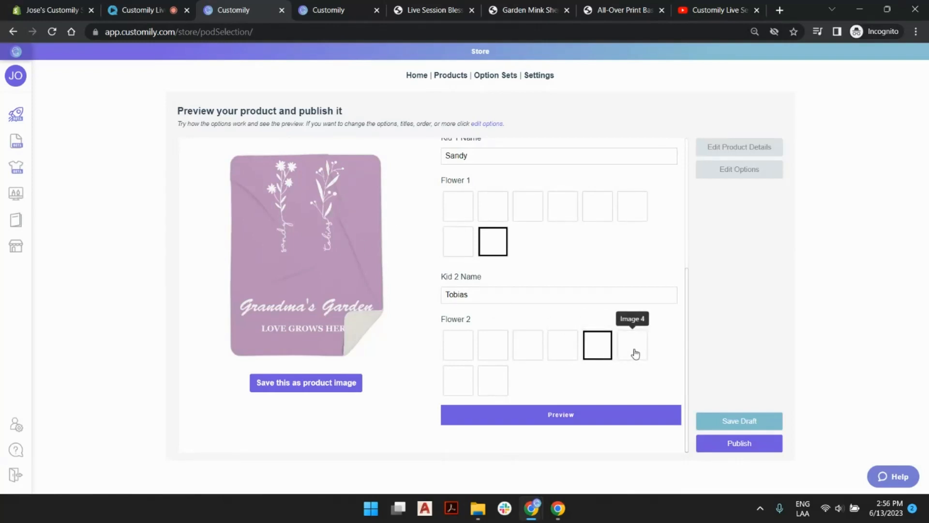
pyautogui.click(635, 354)
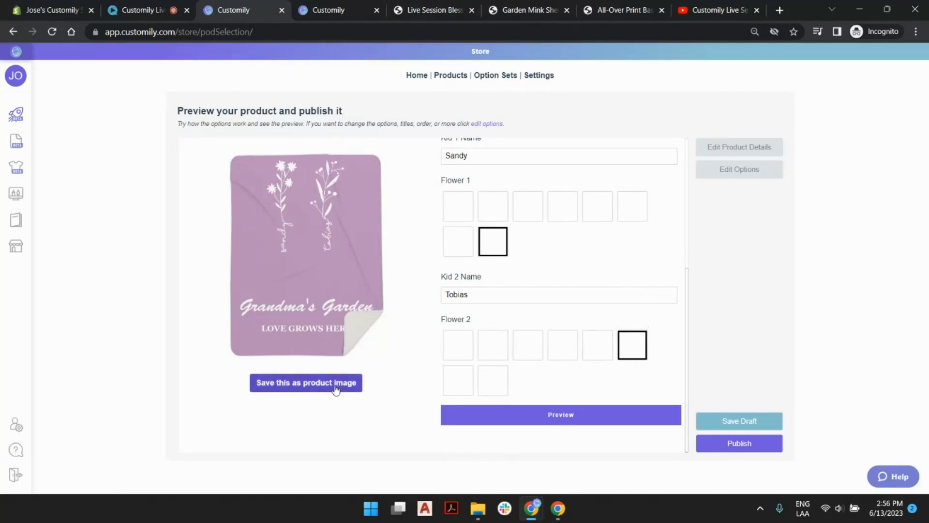
pyautogui.click(309, 385)
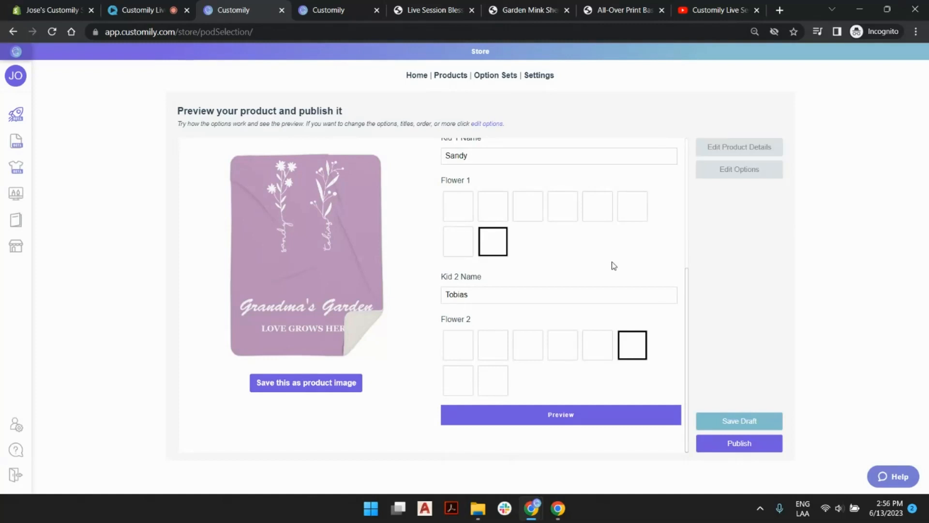
# Step: Edit the product's options and set the initial value of the Love Grows Here text input to "LOVE GROWS HERE"
pyautogui.scroll(5, 614, 265)
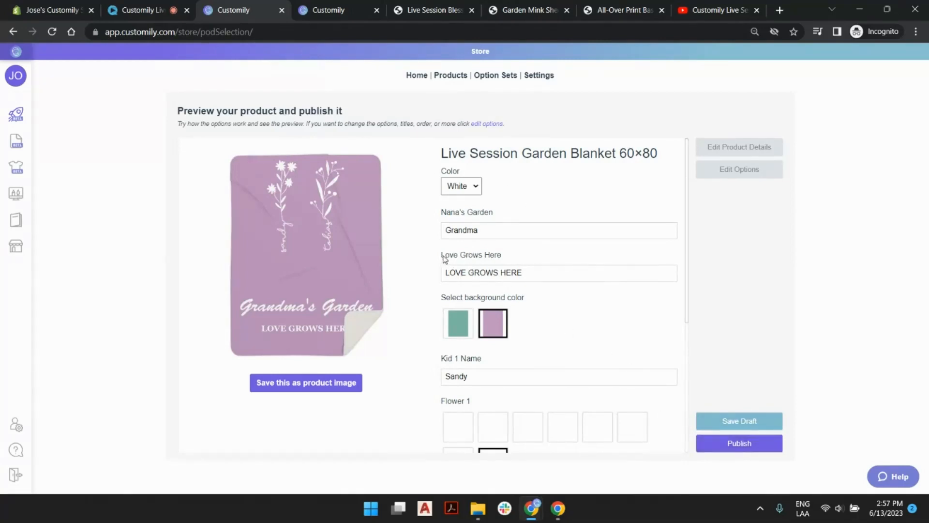
pyautogui.click(500, 268)
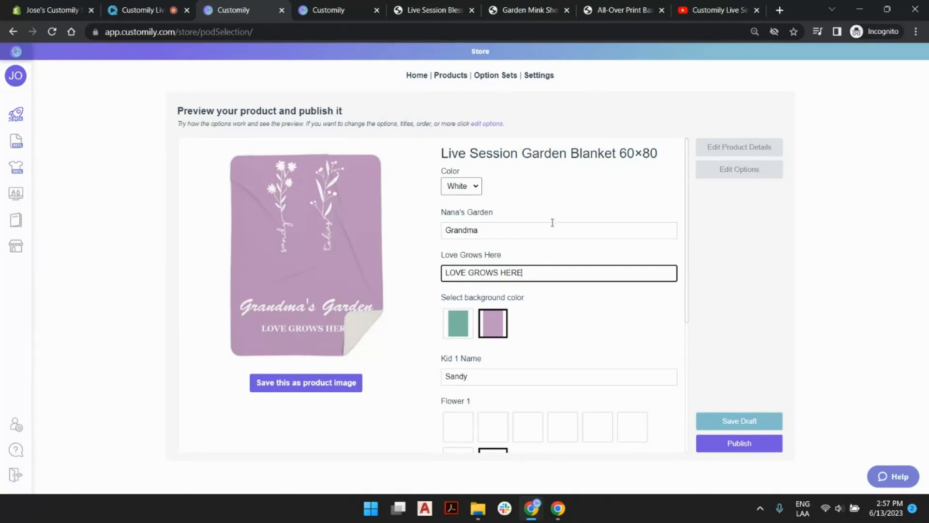
pyautogui.click(754, 172)
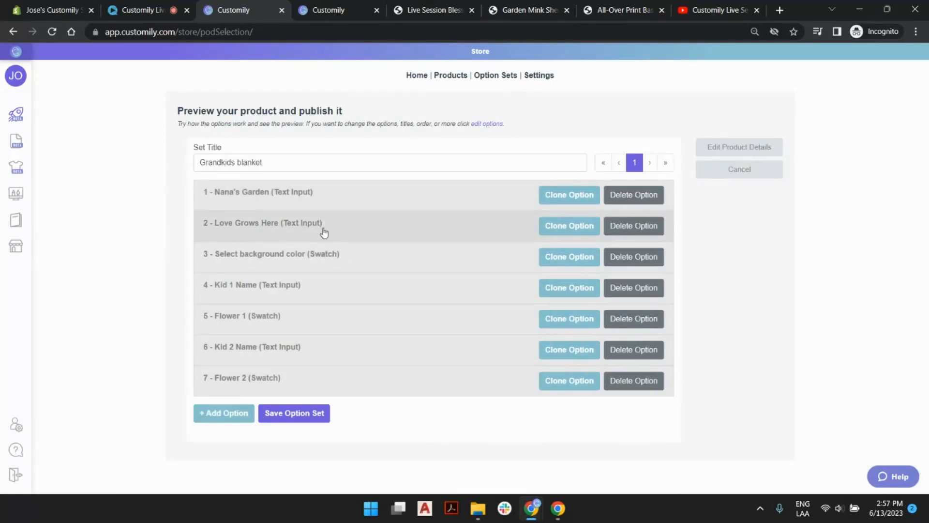
pyautogui.click(308, 228)
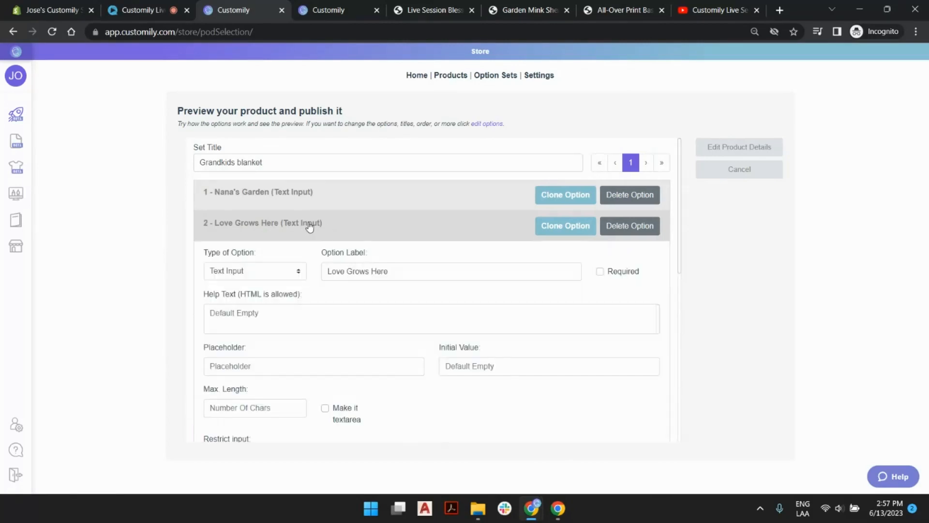
pyautogui.scroll(-3, 309, 226)
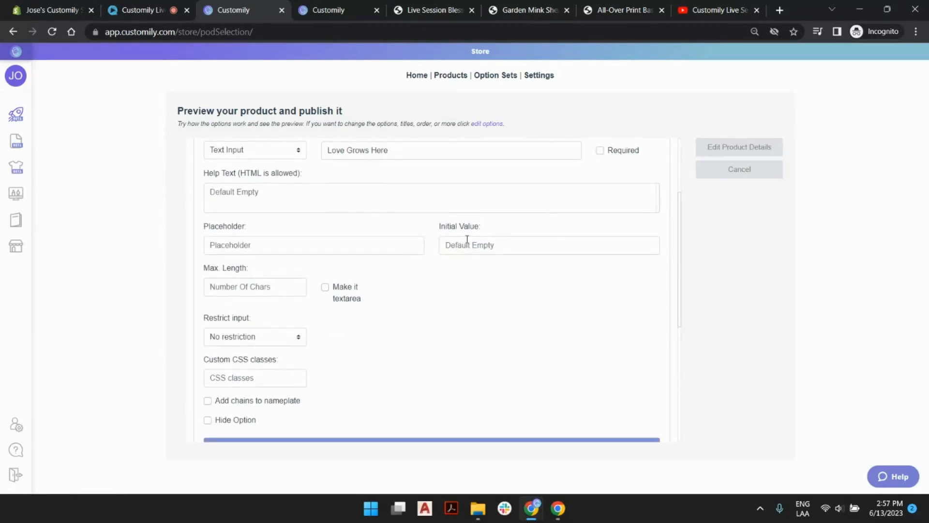
pyautogui.click(472, 247)
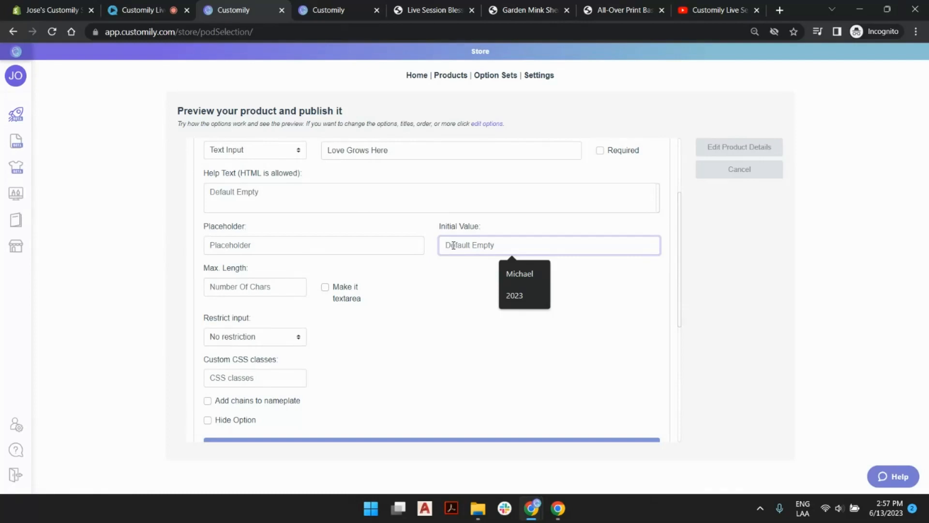
pyautogui.hotkey('ctrl', 'v')
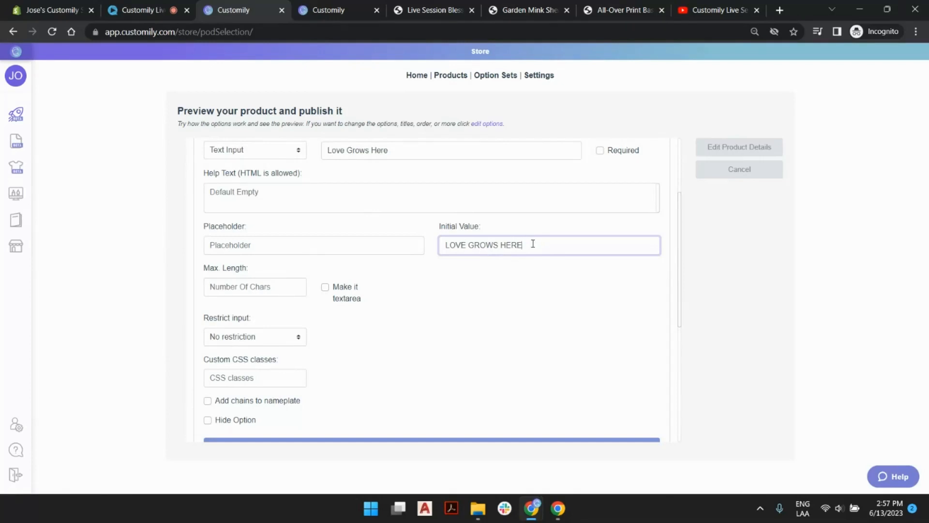
pyautogui.moveTo(532, 243)
pyautogui.mouseDown()
pyautogui.moveTo(445, 245)
pyautogui.moveTo(524, 245)
pyautogui.mouseUp()
pyautogui.moveTo(526, 245)
pyautogui.mouseDown()
pyautogui.moveTo(445, 245)
pyautogui.moveTo(515, 245)
pyautogui.mouseUp()
# Step: Hide the Love Grows Here option from customers, recheck its initial value, and save the Grandkids blanket option set
pyautogui.click(208, 421)
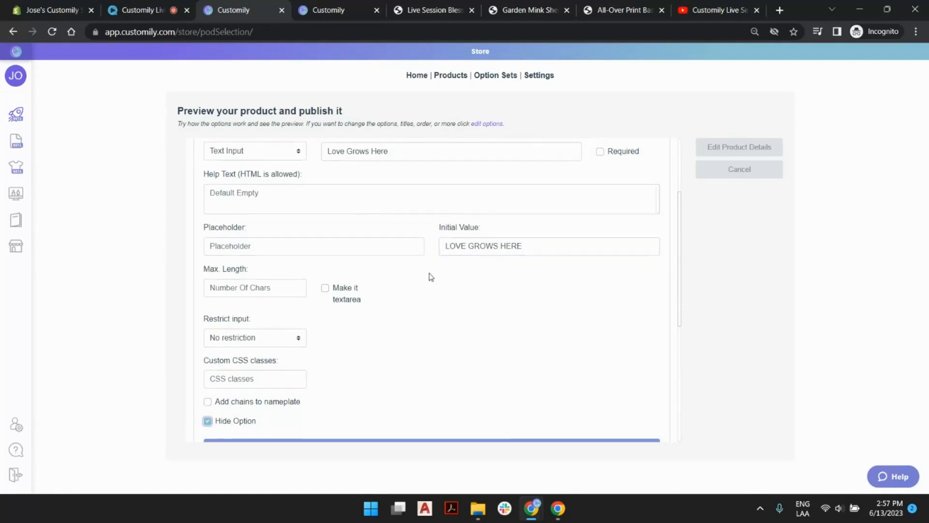
pyautogui.scroll(3, 430, 276)
pyautogui.click(373, 229)
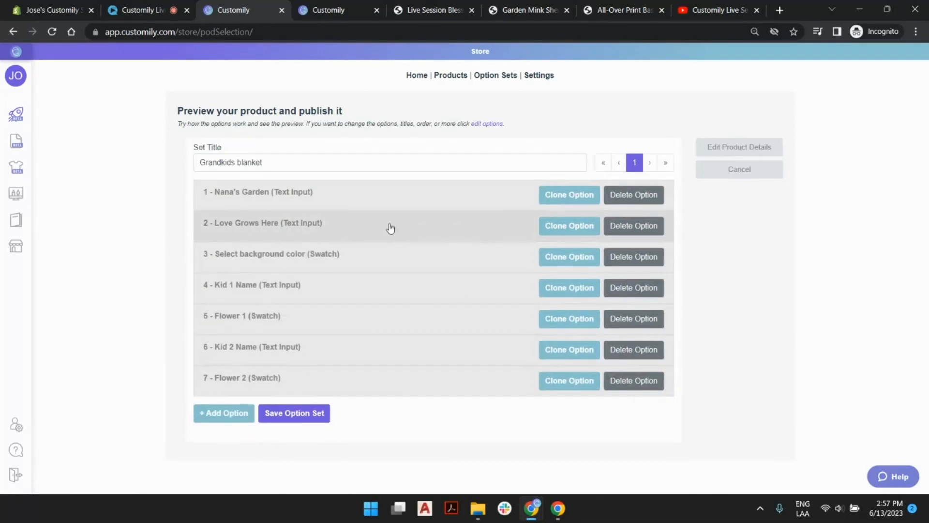
pyautogui.click(355, 227)
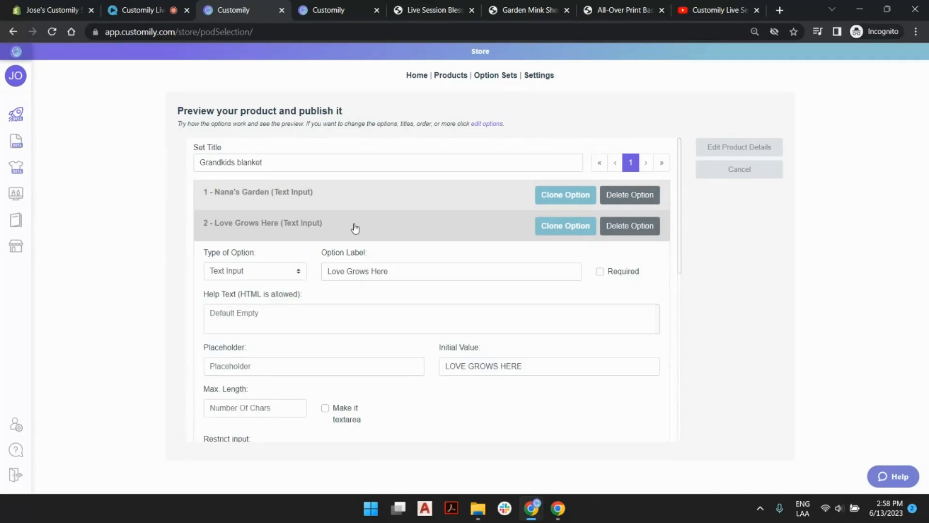
pyautogui.moveTo(448, 366); pyautogui.dragTo(529, 366)
pyautogui.click(521, 367)
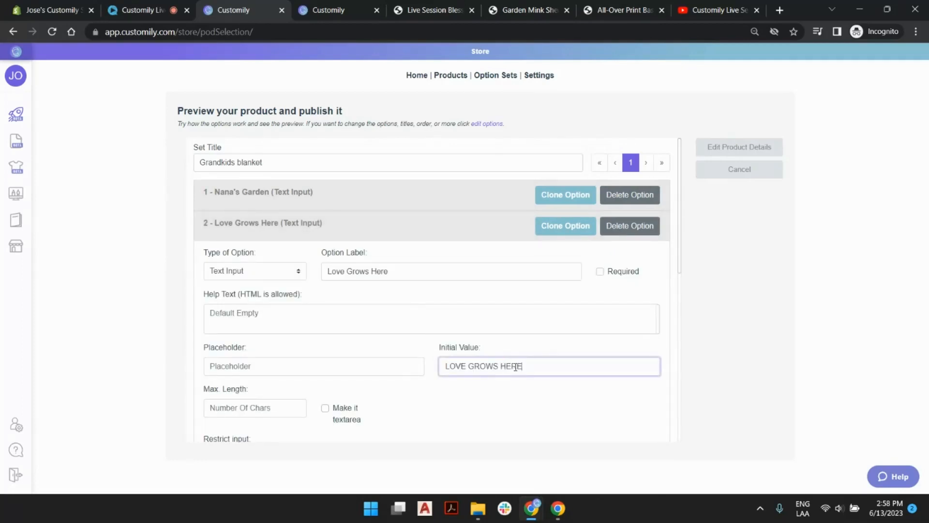
pyautogui.click(481, 235)
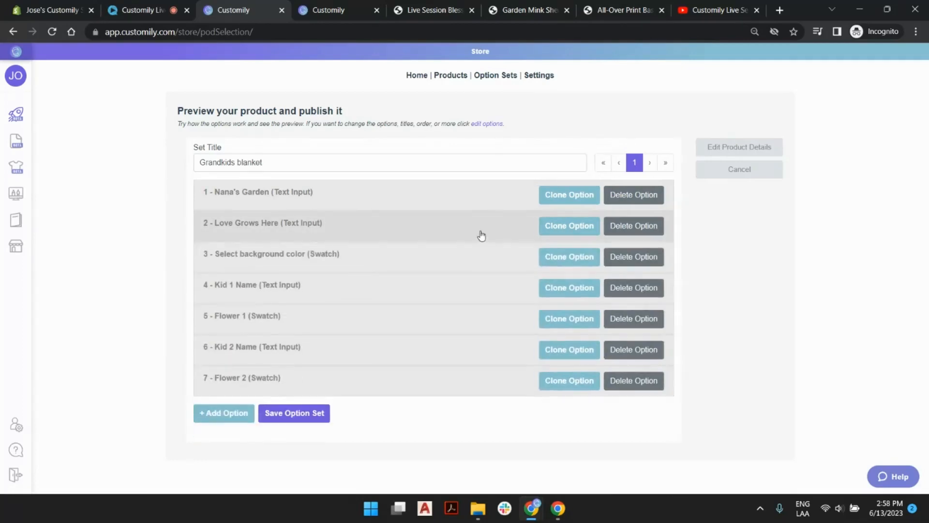
pyautogui.click(304, 415)
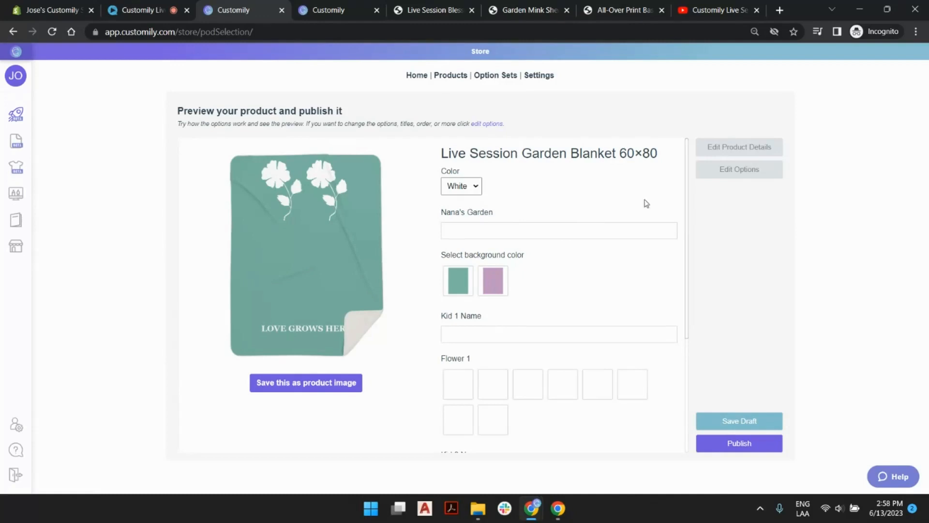
# Step: Publish the Live Session Garden Blanket 60×80 product and acknowledge the notice about automatic CustomCat fulfillment
pyautogui.click(749, 448)
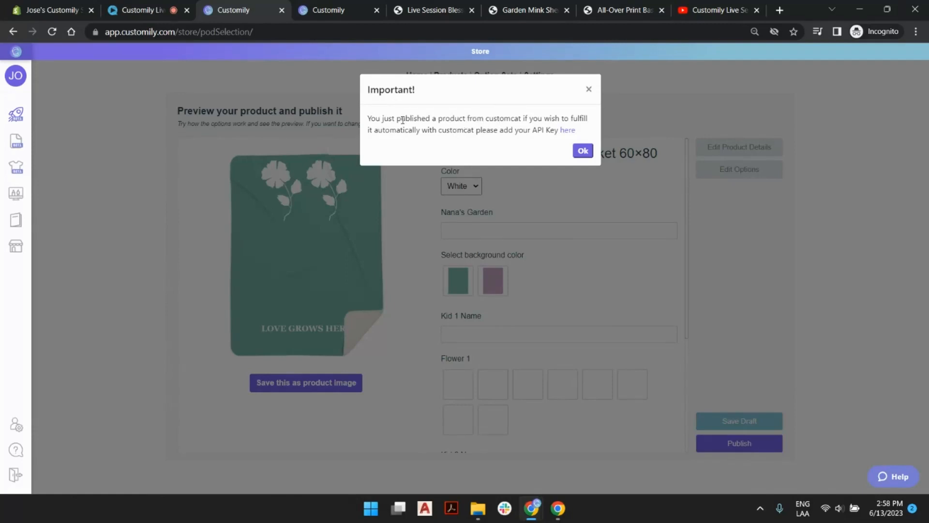
pyautogui.moveTo(385, 121); pyautogui.dragTo(494, 129)
pyautogui.click(516, 130)
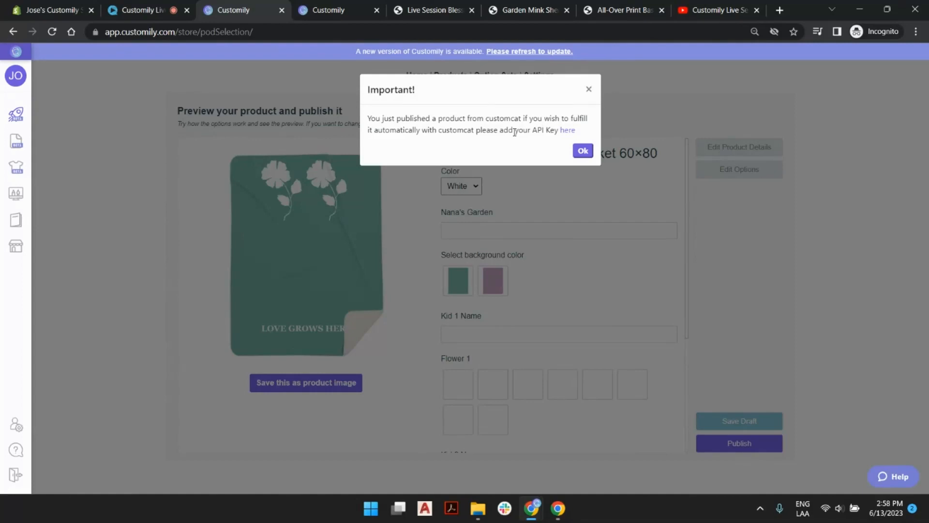
pyautogui.click(583, 152)
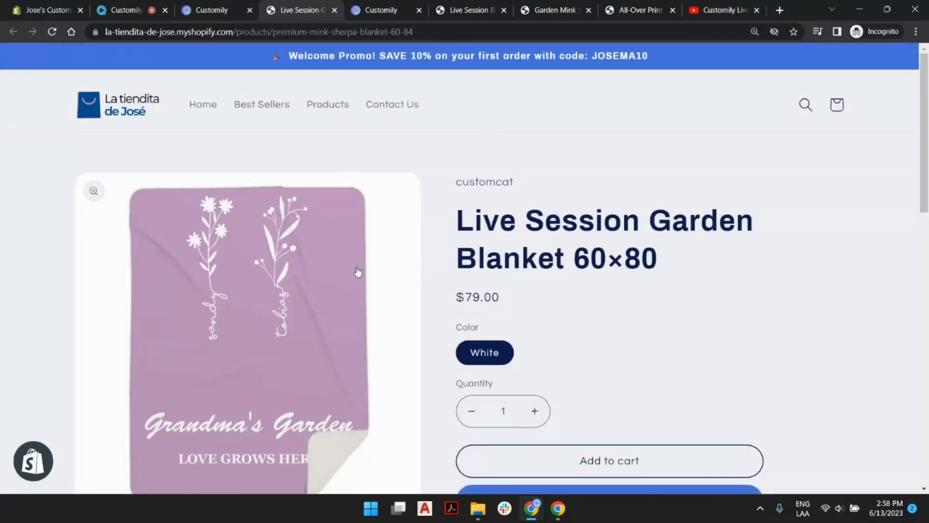
# Step: On the published product page, enter "Gam" for Nana's Garden and choose the purple background
pyautogui.scroll(-2, 647, 198)
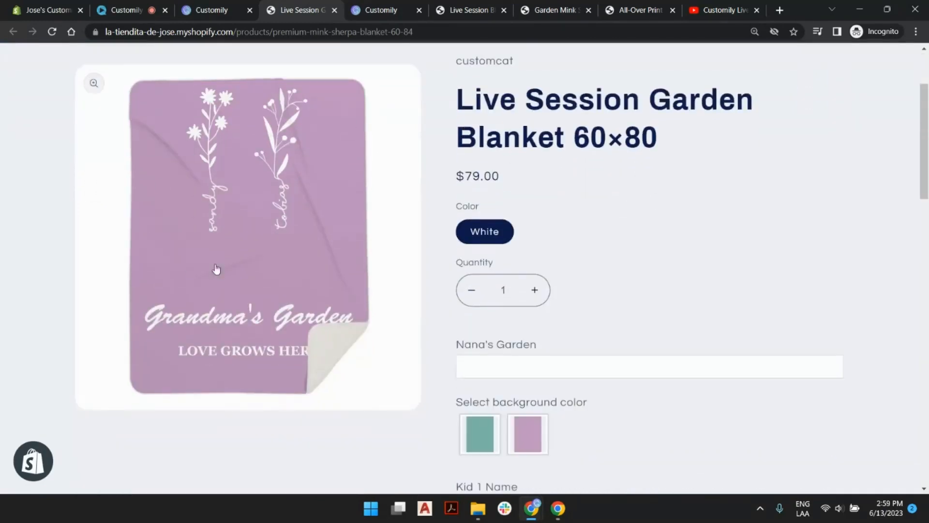
pyautogui.scroll(-2, 701, 255)
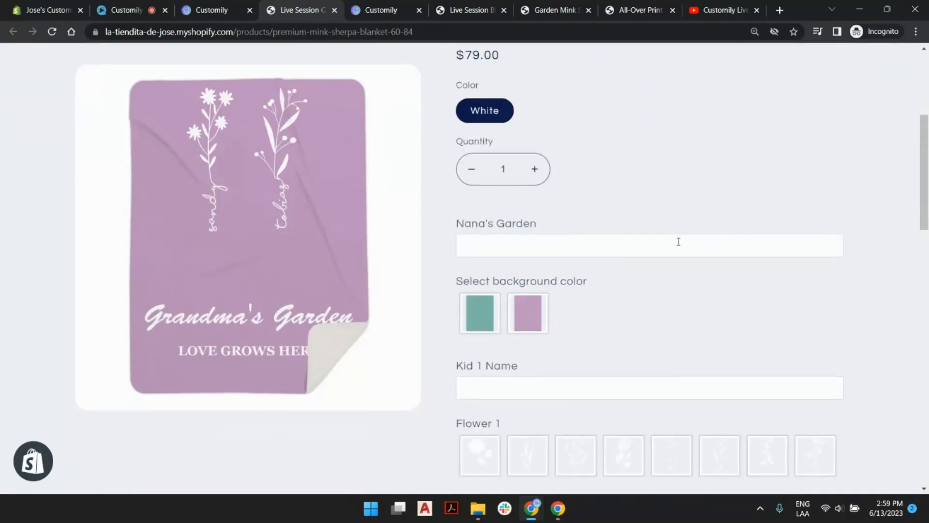
pyautogui.click(677, 242)
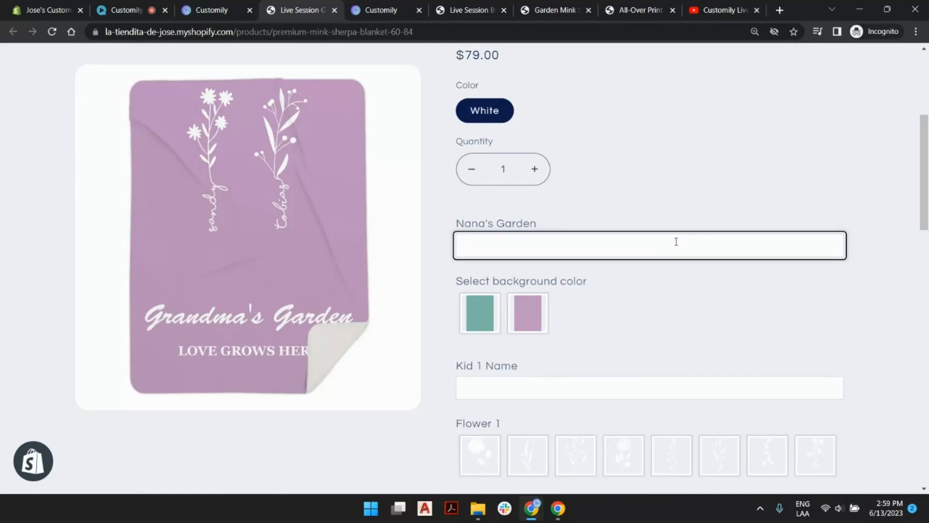
pyautogui.write('Gam')
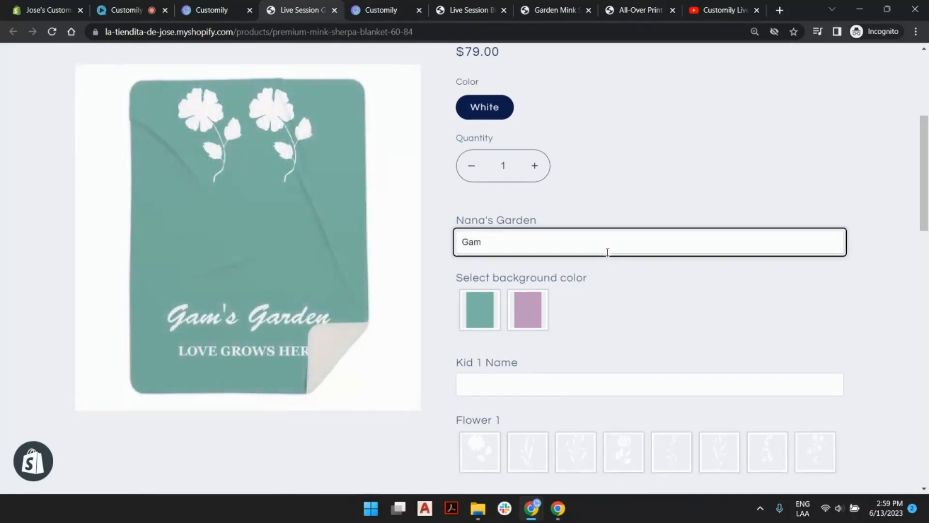
pyautogui.scroll(-2, 676, 242)
pyautogui.click(547, 189)
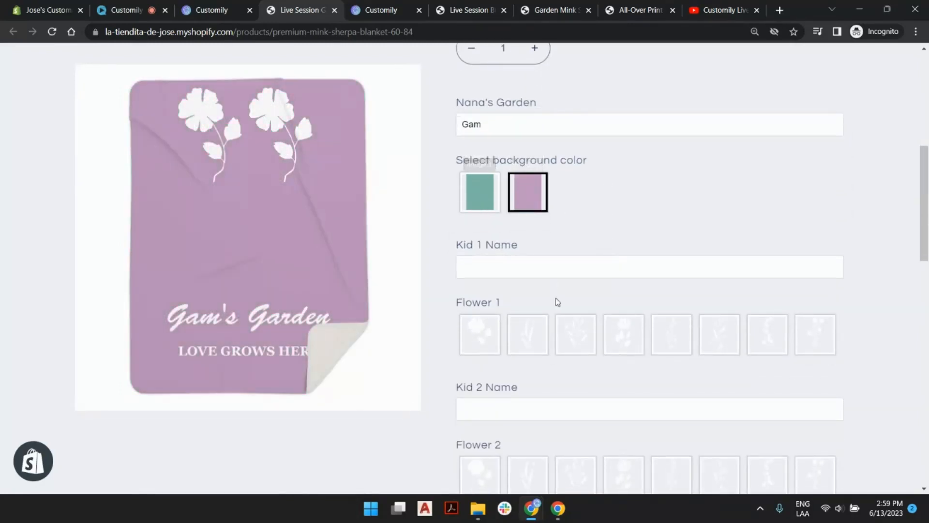
# Step: Choose Image 3 for Flower 2 and the third flower design for Flower 1
pyautogui.scroll(-1, 536, 350)
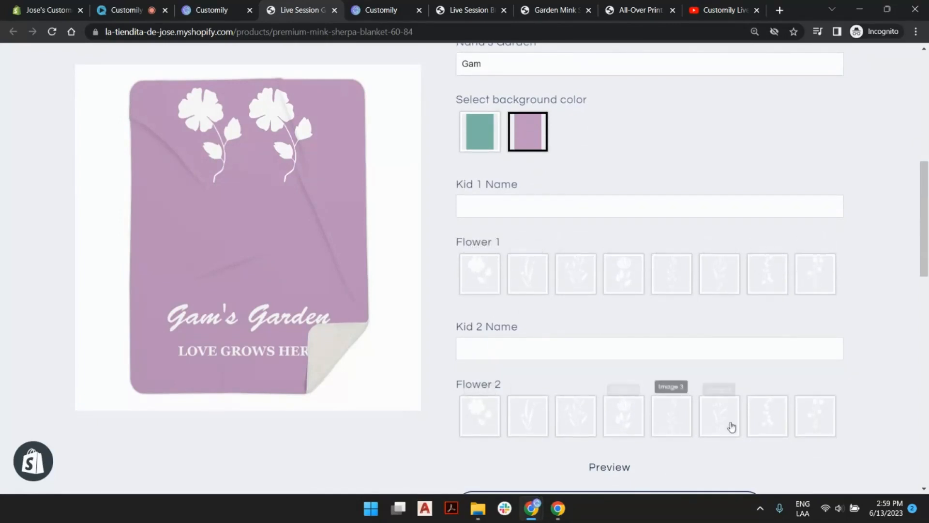
pyautogui.click(671, 417)
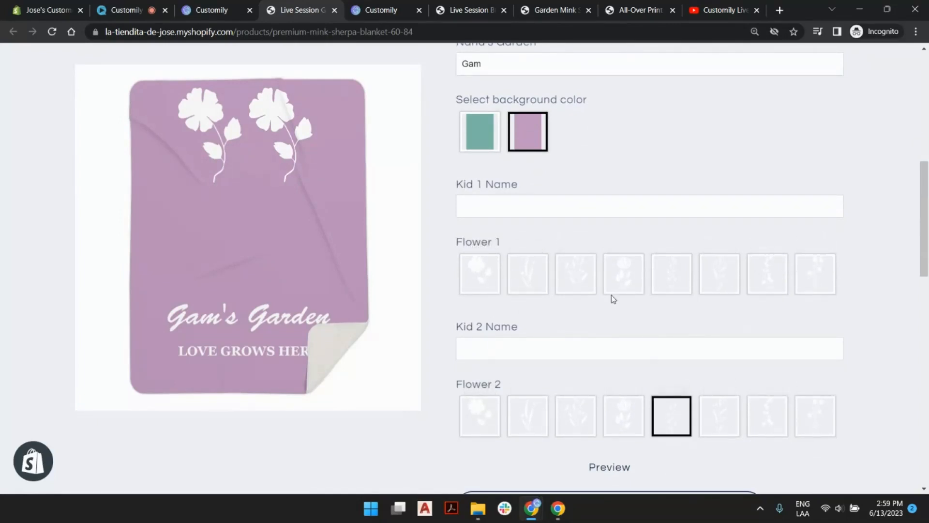
pyautogui.click(587, 282)
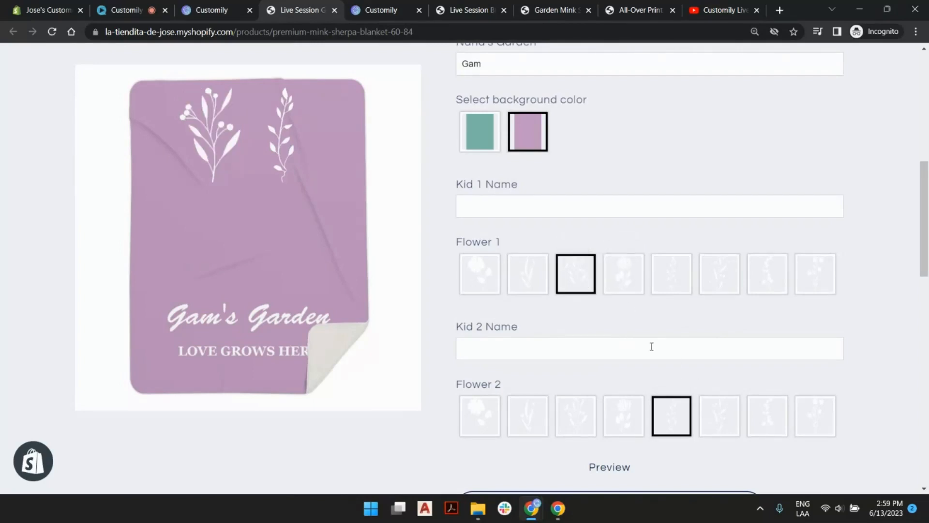
# Step: Fill in the first and second kids' names on the blanket's product page
pyautogui.click(574, 200)
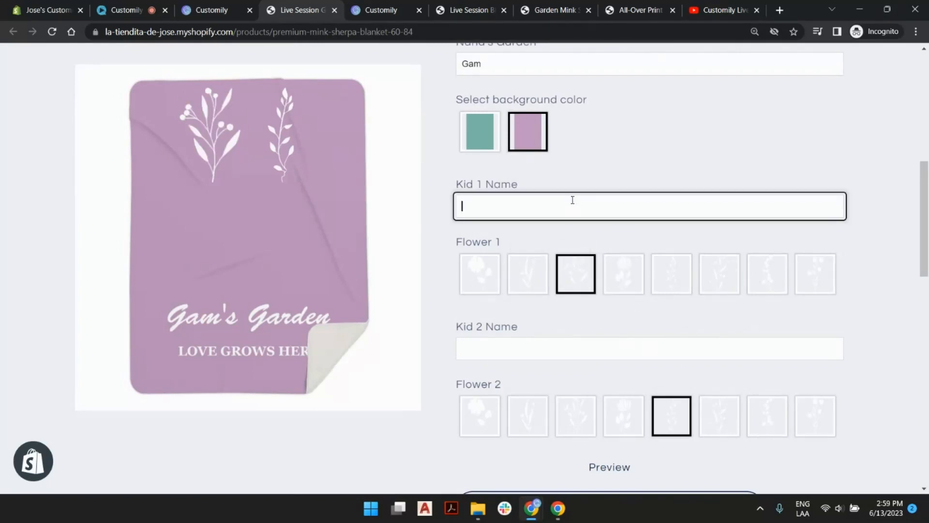
pyautogui.write('Summer')
pyautogui.press('Tab')
pyautogui.press('Tab')
pyautogui.press('Tab')
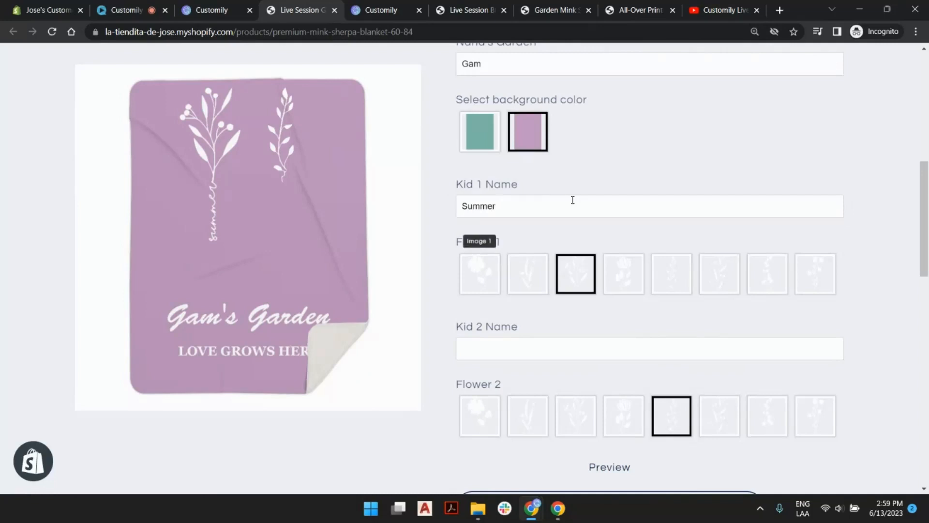
pyautogui.click(526, 349)
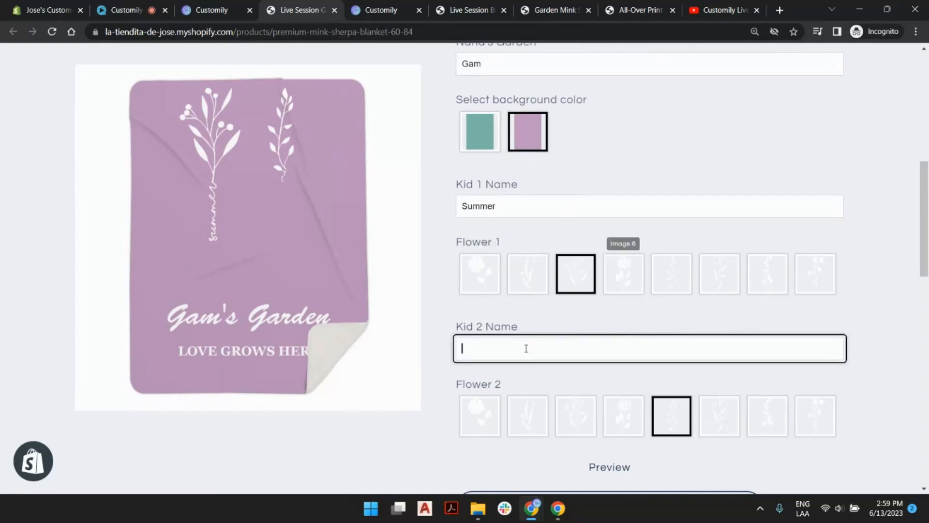
pyautogui.write('Peter')
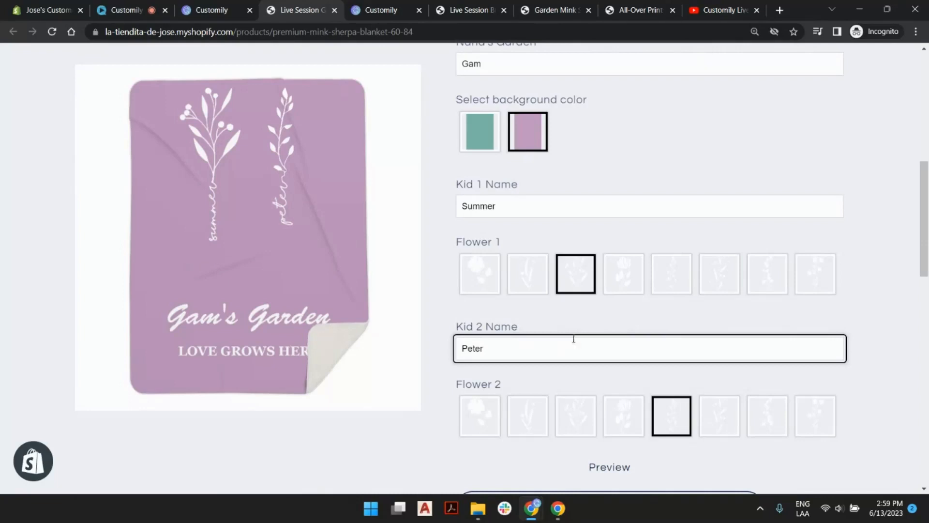
# Step: Examine the published blanket page's live preview, personalization fields, cart options, and product description
pyautogui.scroll(-4, 574, 339)
pyautogui.scroll(1, 589, 322)
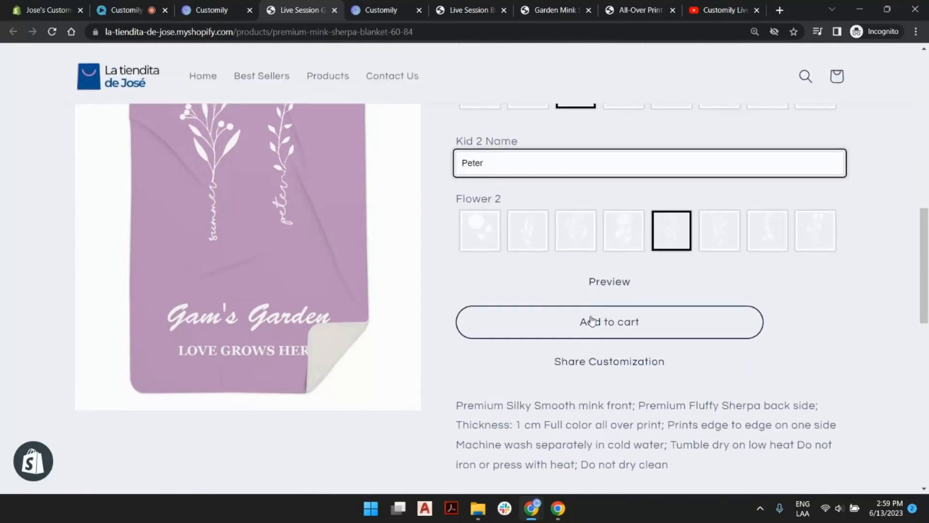
pyautogui.scroll(12, 359, 299)
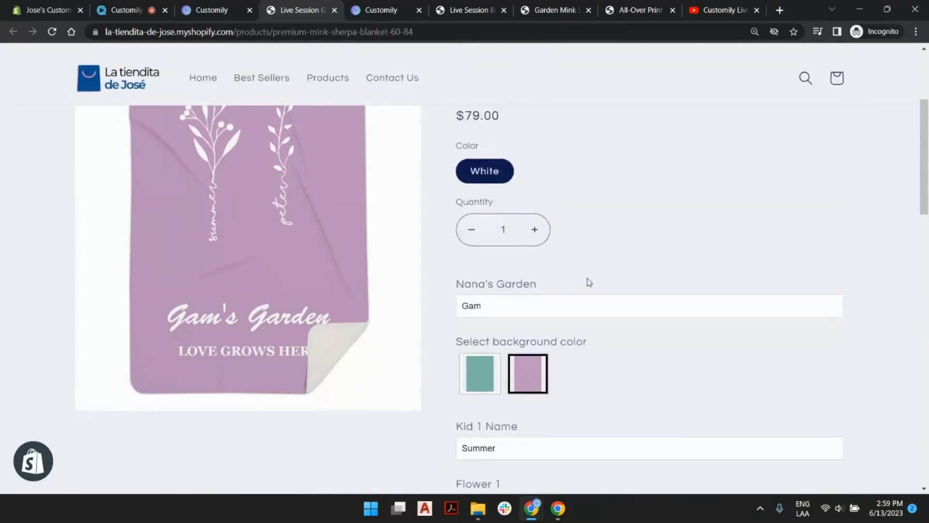
pyautogui.scroll(-1, 352, 271)
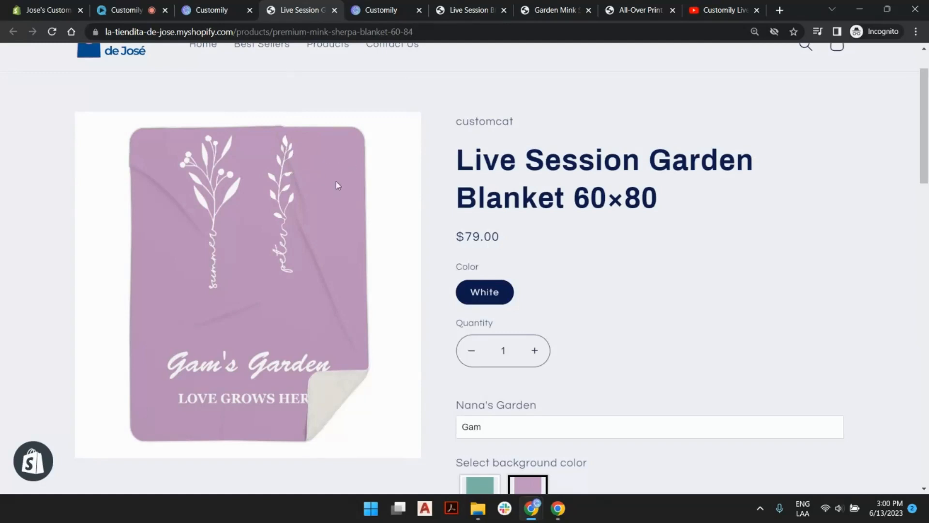
pyautogui.scroll(-5, 579, 226)
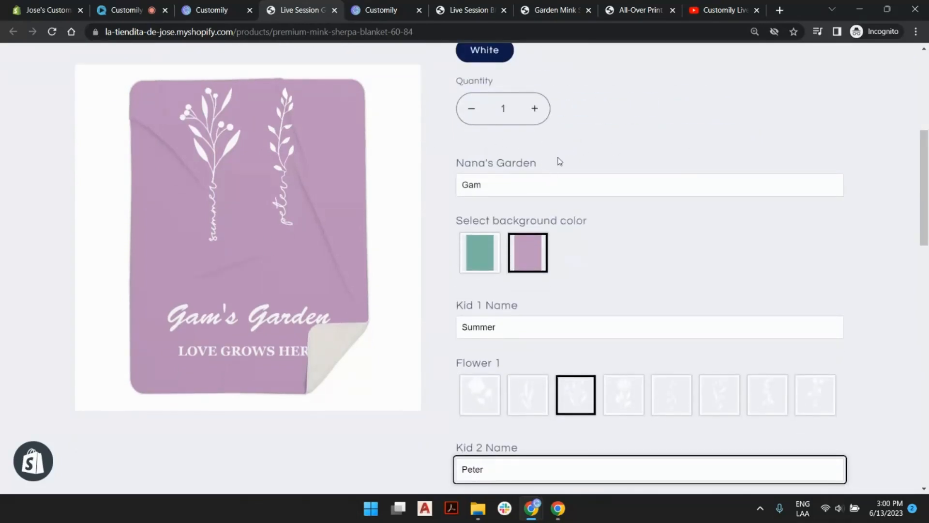
pyautogui.scroll(-1, 559, 154)
pyautogui.scroll(-3, 559, 154)
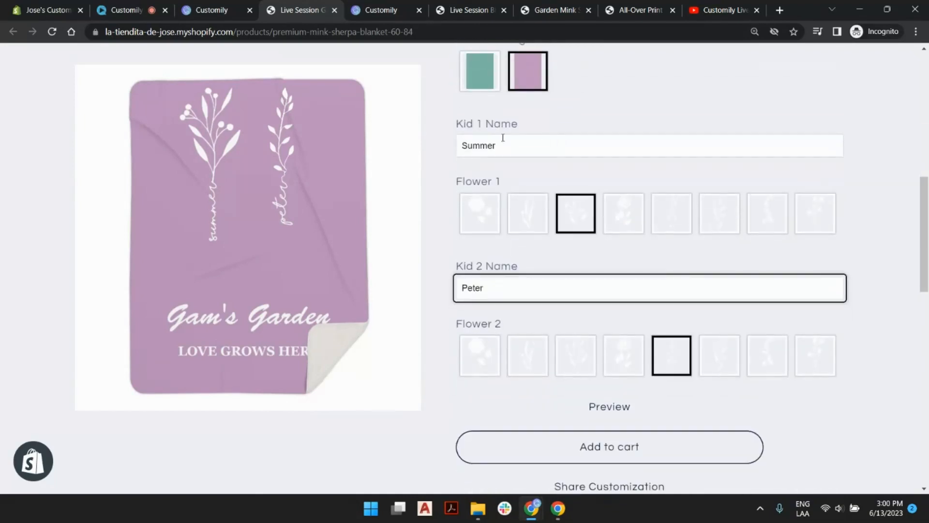
pyautogui.click(499, 128)
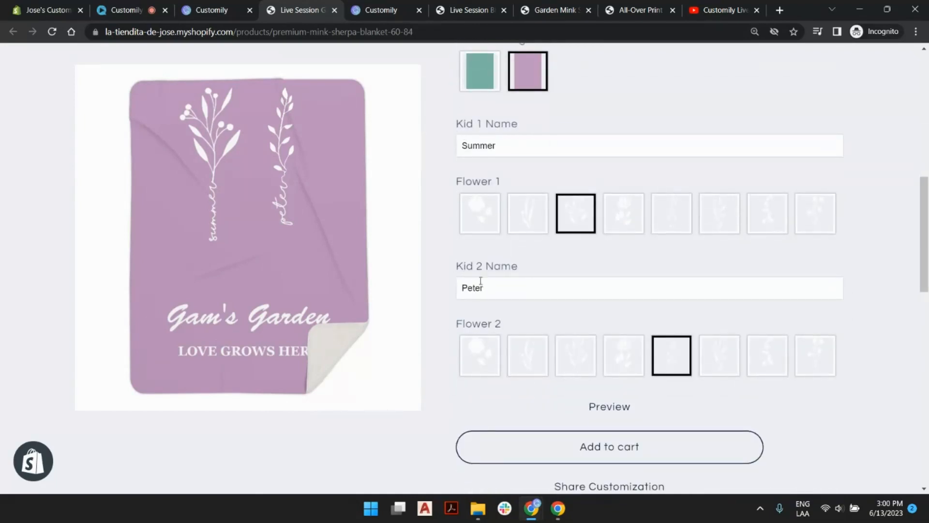
pyautogui.scroll(-6, 546, 338)
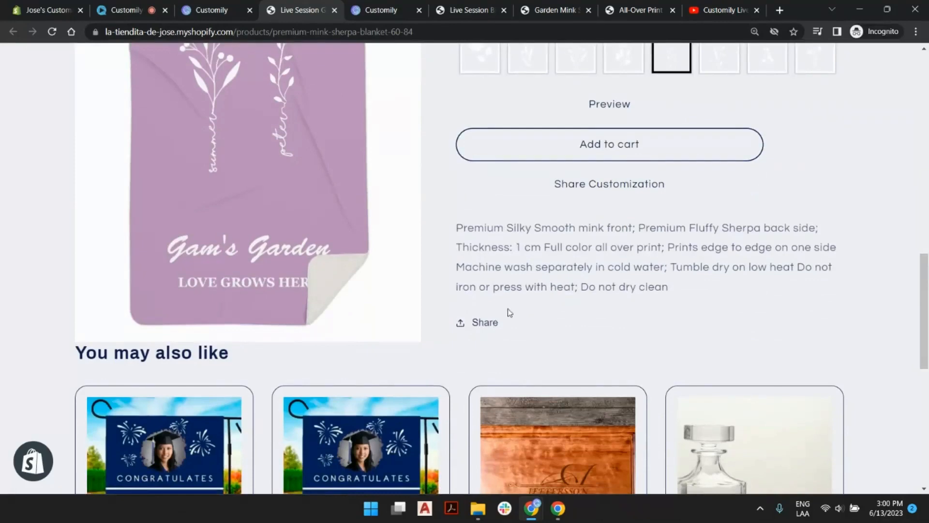
# Step: Return to the Customily designs list and open the Grandkids blanket design for editing
pyautogui.scroll(8, 637, 293)
pyautogui.scroll(6, 552, 251)
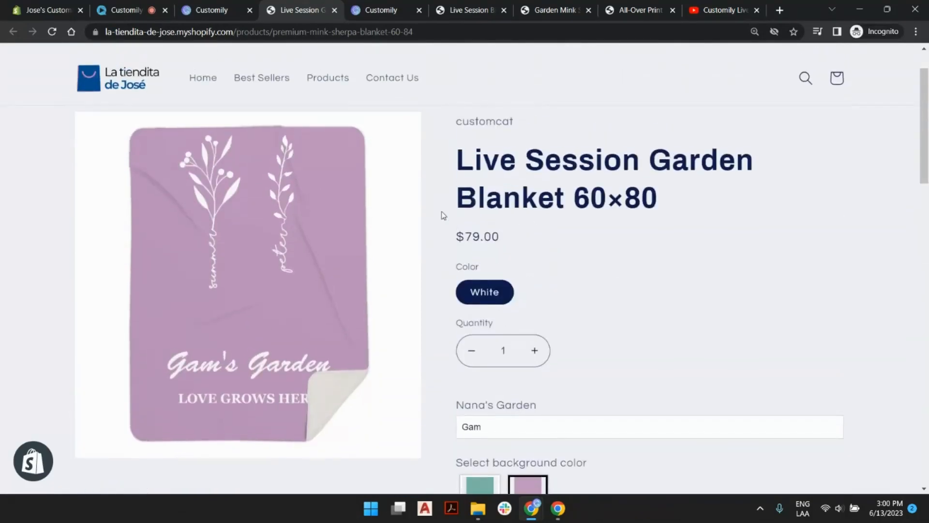
pyautogui.click(388, 10)
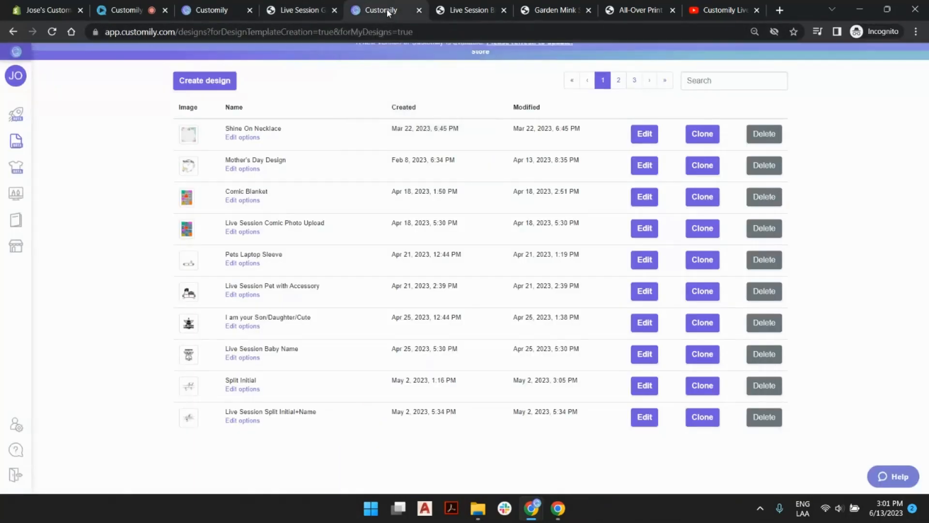
pyautogui.click(659, 86)
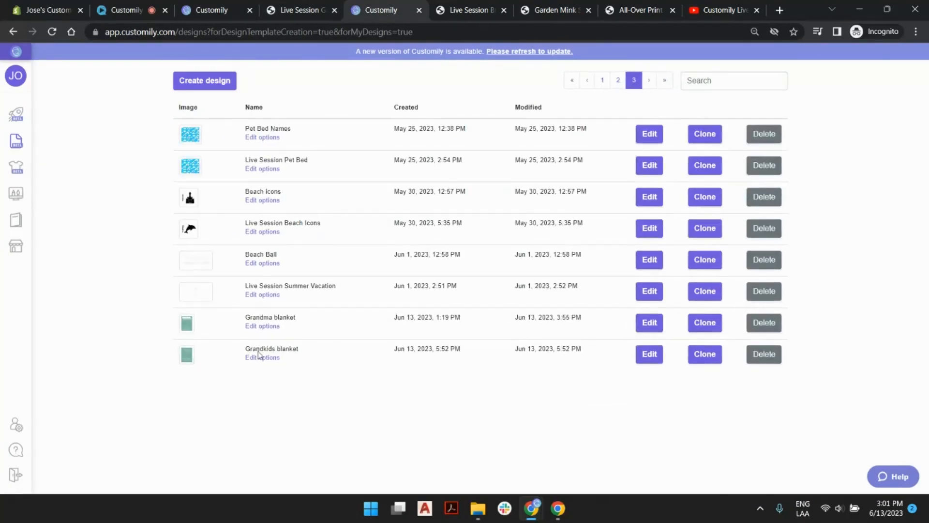
pyautogui.click(650, 359)
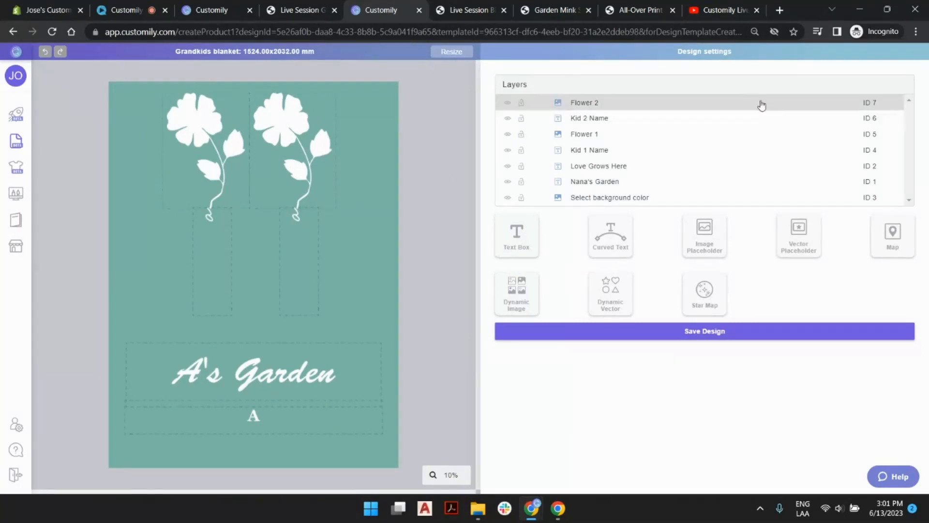
# Step: Group the Flower 2, Kid 2 Name, Flower 1 and Kid 1 Name layers into a layout named "2 kids"
pyautogui.click(596, 105)
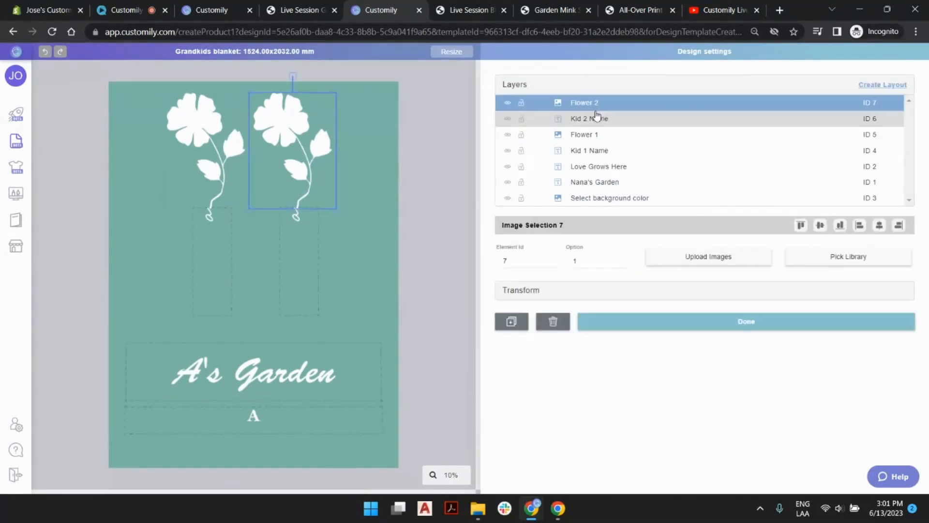
pyautogui.keyDown('shift'); pyautogui.click(594, 152); pyautogui.keyUp('shift')
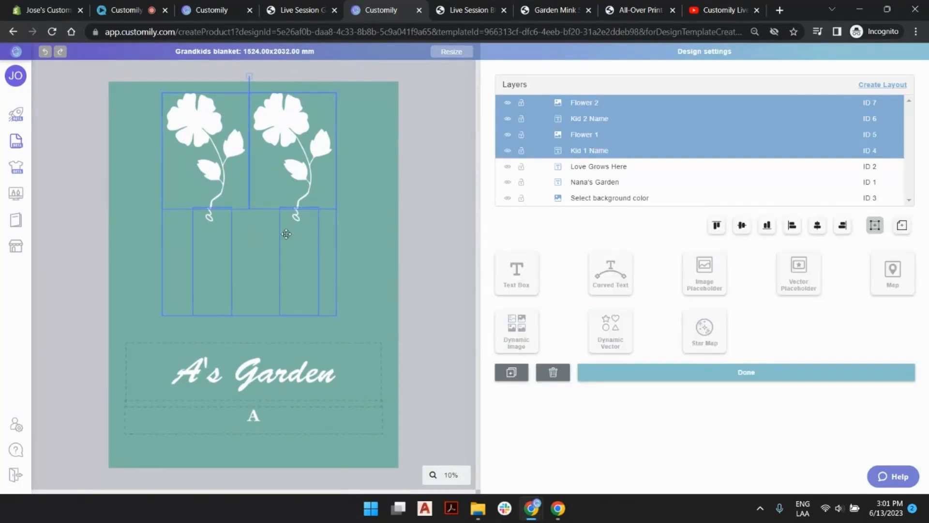
pyautogui.click(875, 85)
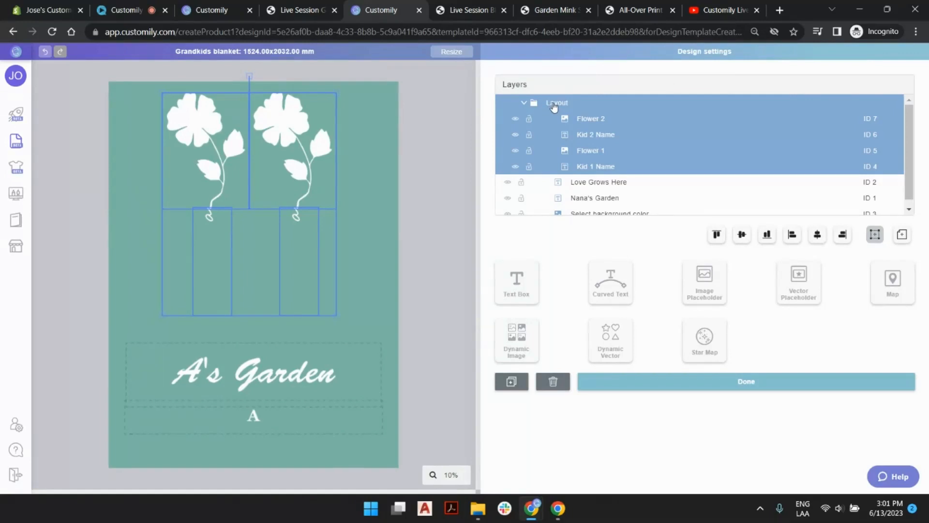
pyautogui.click(554, 104)
pyautogui.doubleClick(555, 103)
pyautogui.write('2')
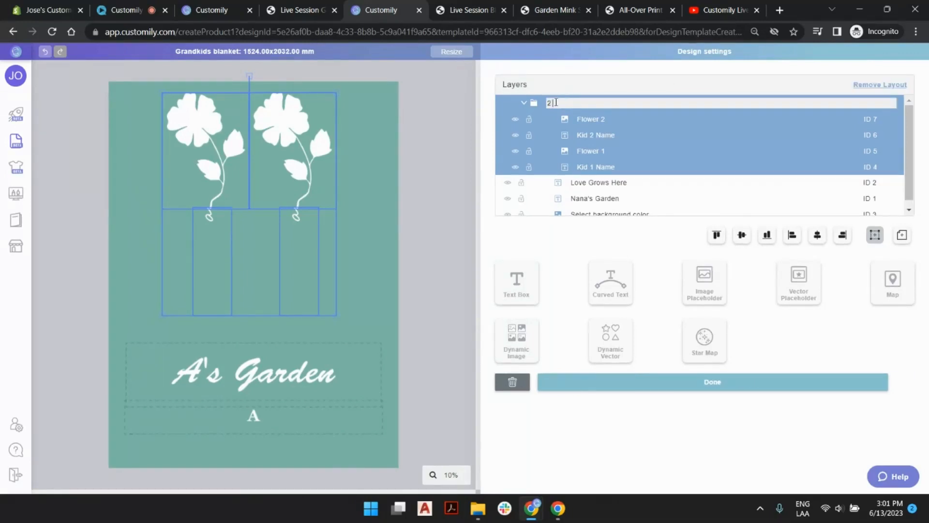
pyautogui.write(' kids')
pyautogui.press('Return')
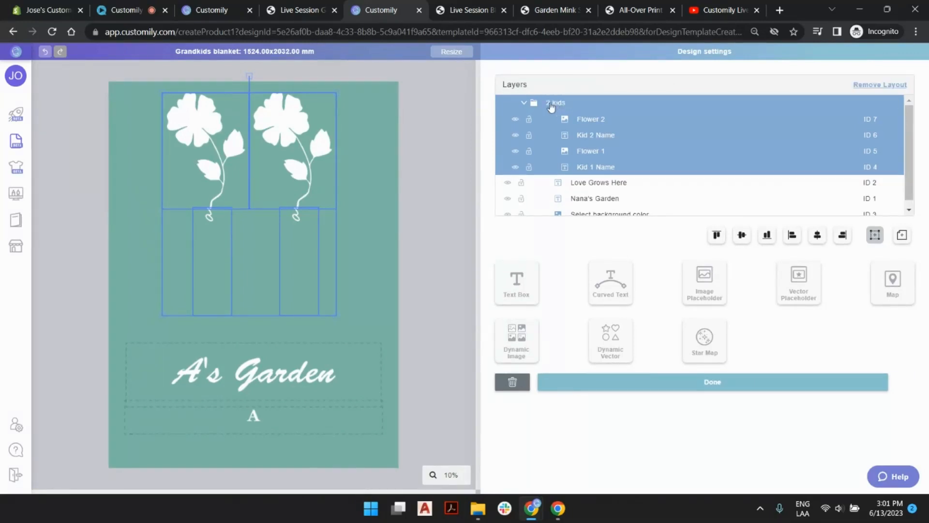
pyautogui.click(465, 112)
pyautogui.click(524, 103)
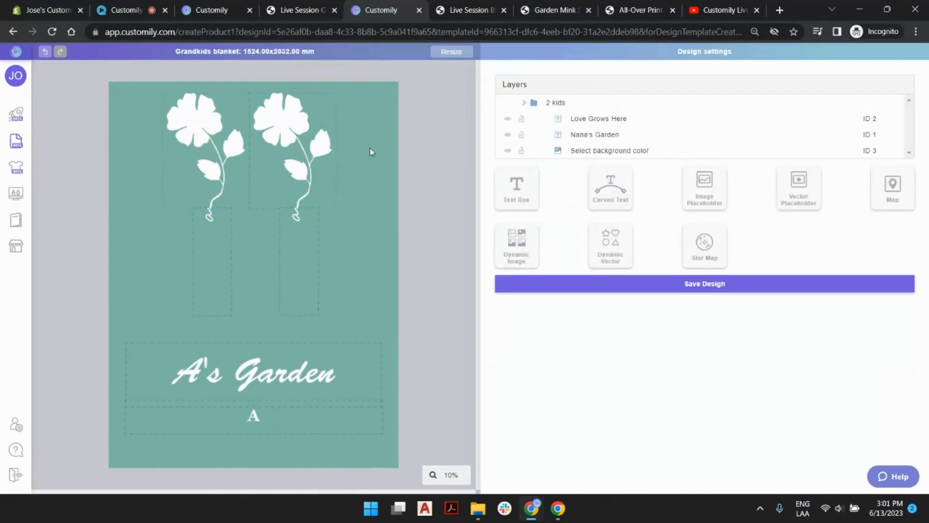
# Step: Duplicate the "2 kids" layout and shift the copy slightly on the canvas
pyautogui.click(559, 104)
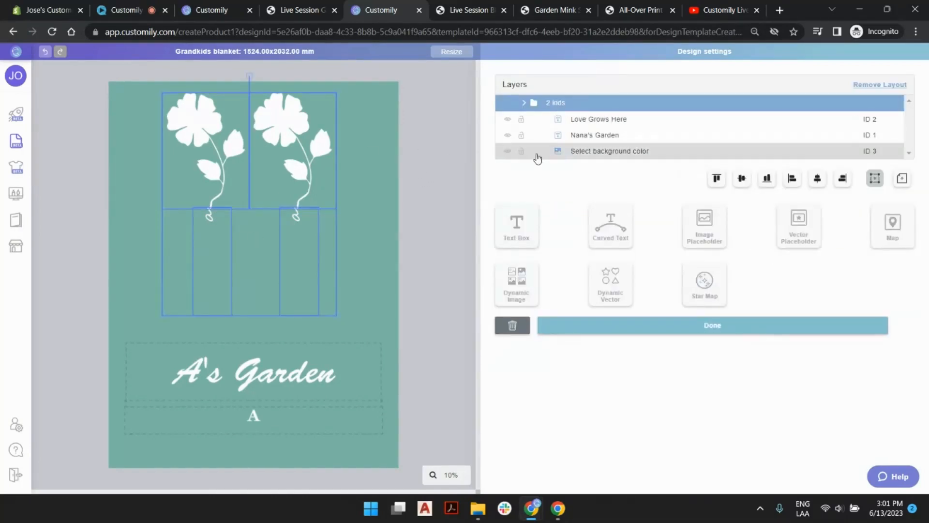
pyautogui.hotkey('ctrl', 'v')
pyautogui.moveTo(294, 150)
pyautogui.mouseDown()
pyautogui.moveTo(410, 172)
pyautogui.moveTo(259, 149)
pyautogui.moveTo(295, 156)
pyautogui.mouseUp()
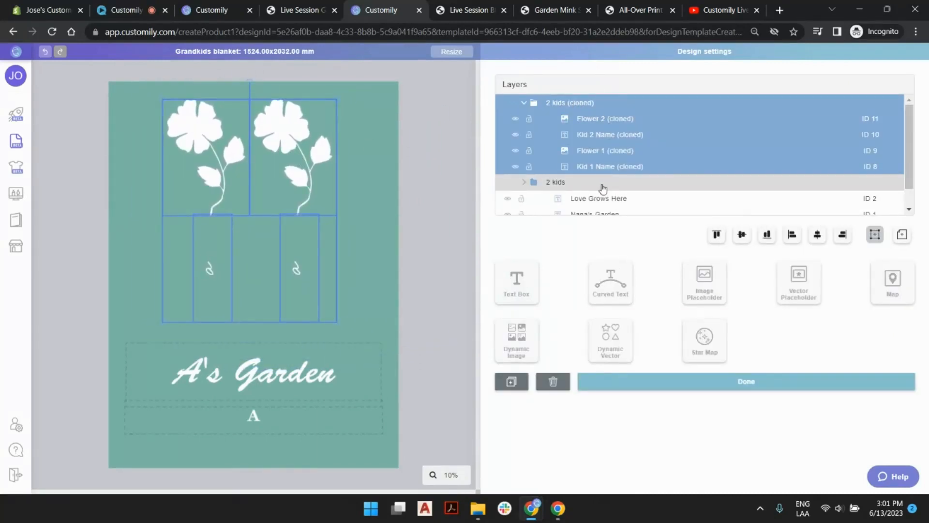
pyautogui.click(601, 183)
pyautogui.click(580, 106)
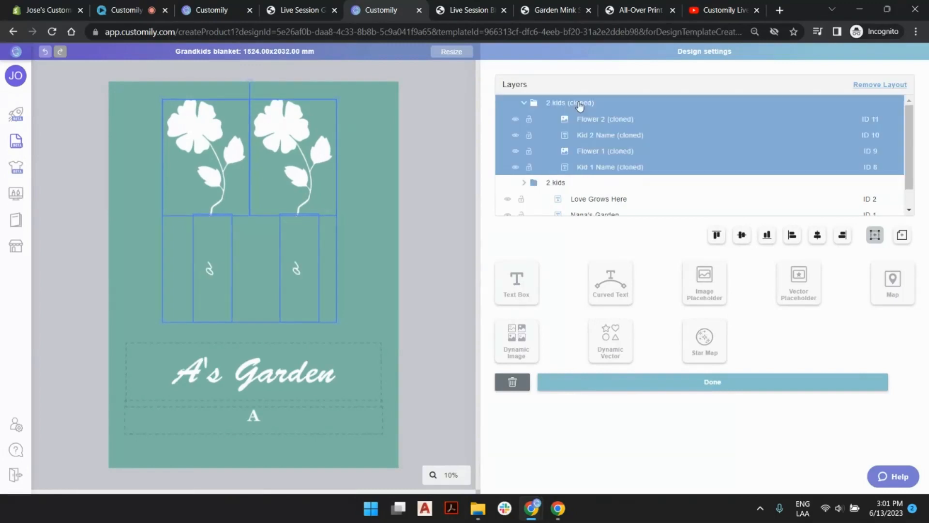
pyautogui.moveTo(290, 143)
pyautogui.mouseDown()
pyautogui.moveTo(334, 152)
pyautogui.moveTo(308, 150)
pyautogui.mouseUp()
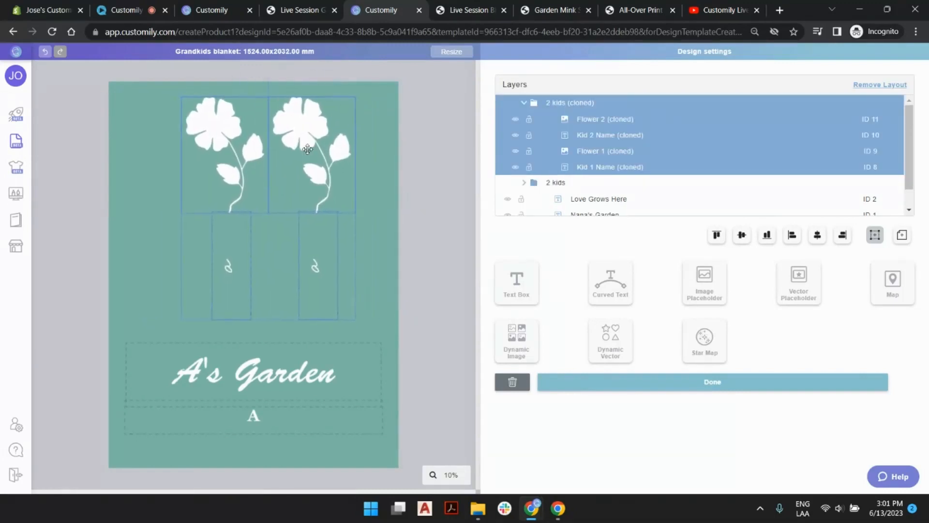
# Step: Delete the cloned Flower 2 and Kid 2 Name layers and rename the cloned layout "1 kid"
pyautogui.click(613, 121)
pyautogui.keyDown('ctrl'); pyautogui.click(618, 136); pyautogui.keyUp('ctrl')
pyautogui.press('Delete')
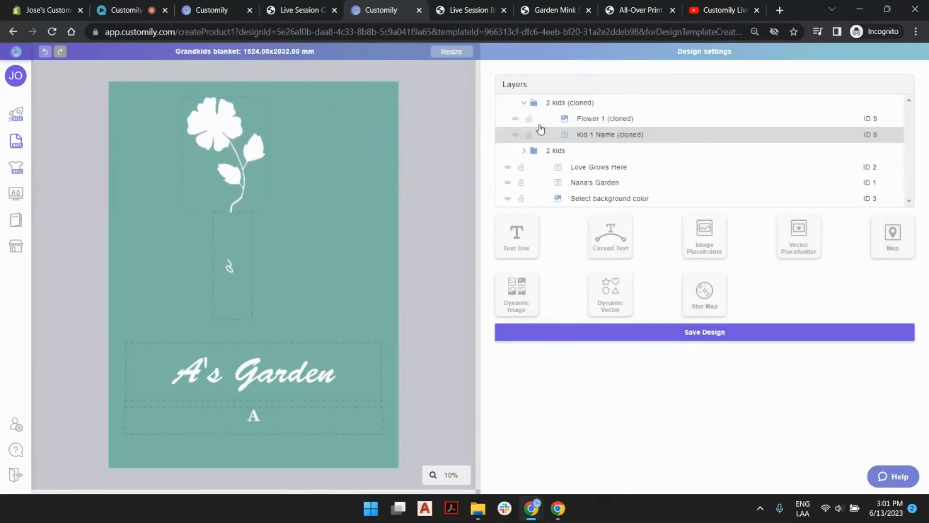
pyautogui.click(556, 104)
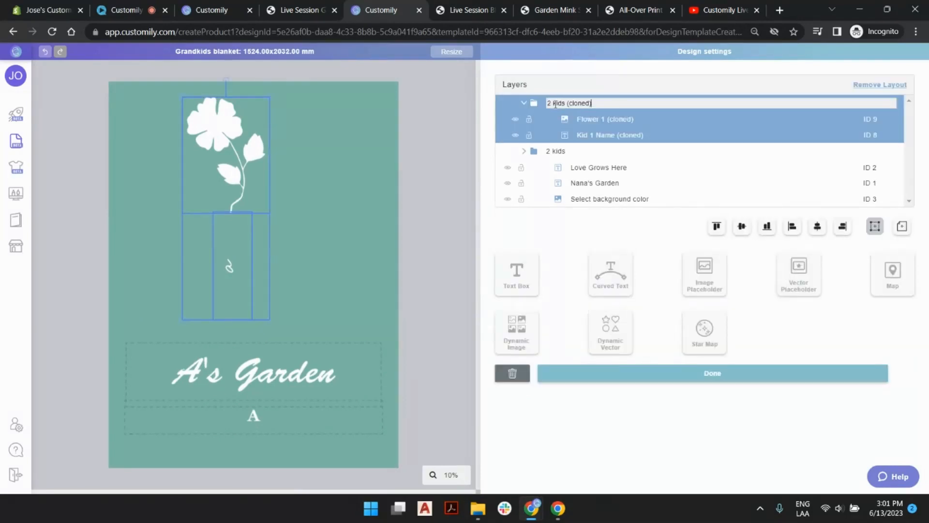
pyautogui.hotkey('ctrl', 'a')
pyautogui.write('1 kid')
pyautogui.press('Return')
# Step: Move the "1 kid" layout to the blanket's upper part and center it horizontally relative to the canvas
pyautogui.moveTo(239, 137); pyautogui.dragTo(263, 132)
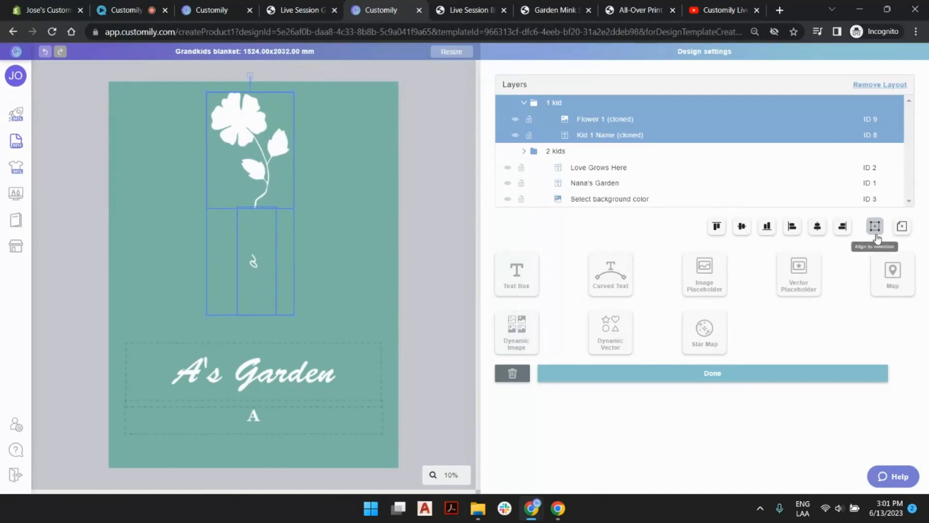
pyautogui.click(901, 228)
pyautogui.click(818, 228)
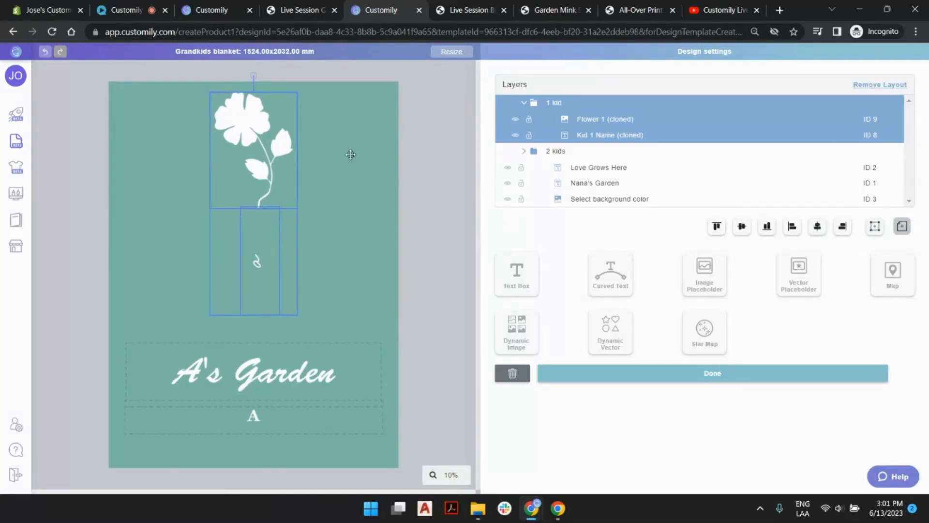
pyautogui.click(523, 103)
pyautogui.click(525, 119)
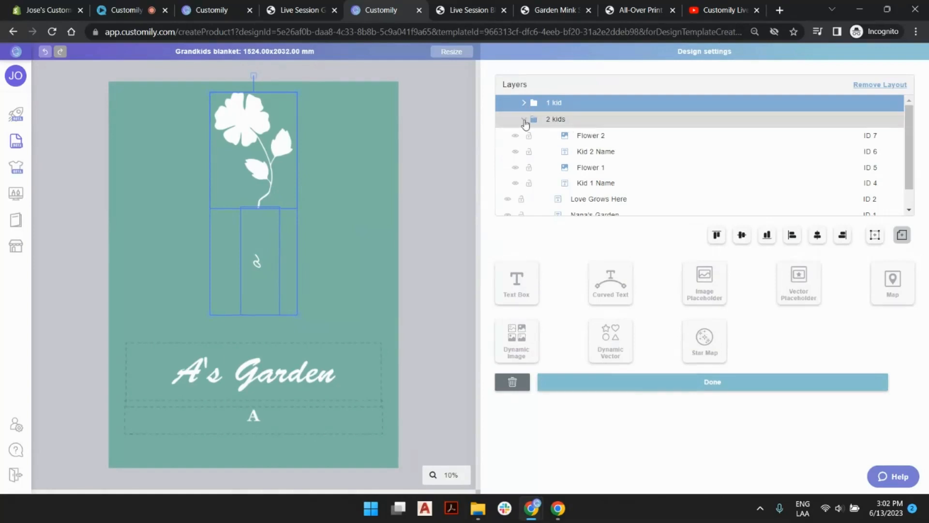
pyautogui.click(527, 120)
pyautogui.click(457, 135)
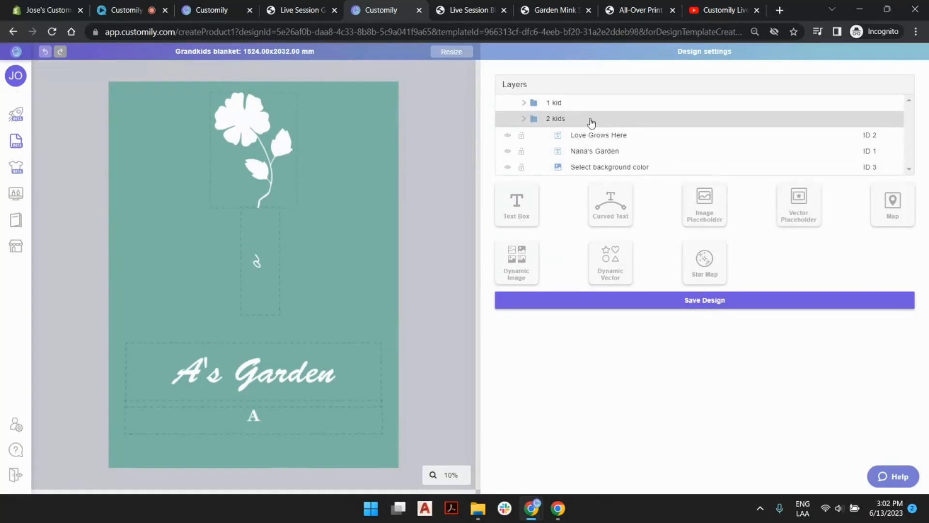
# Step: Compare the "1 kid" and "2 kids" layouts on the canvas and examine the layers inside each
pyautogui.click(559, 120)
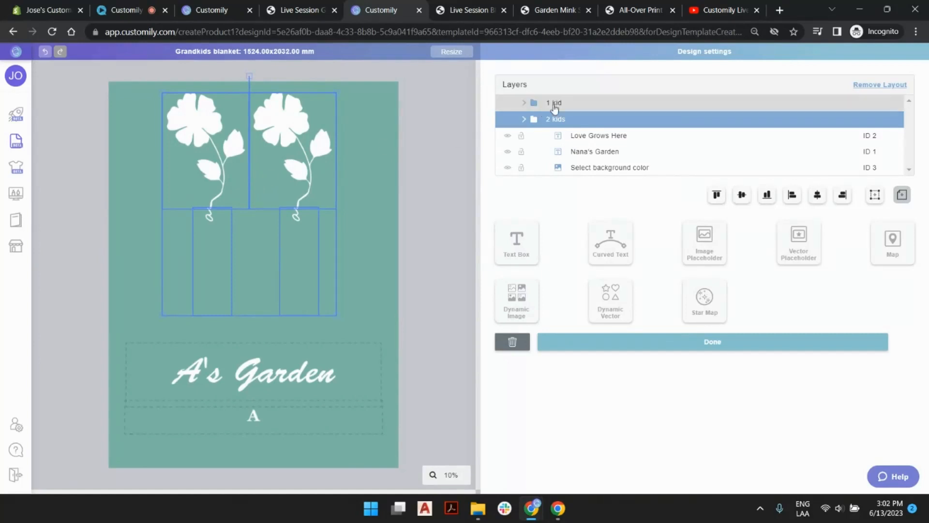
pyautogui.click(558, 106)
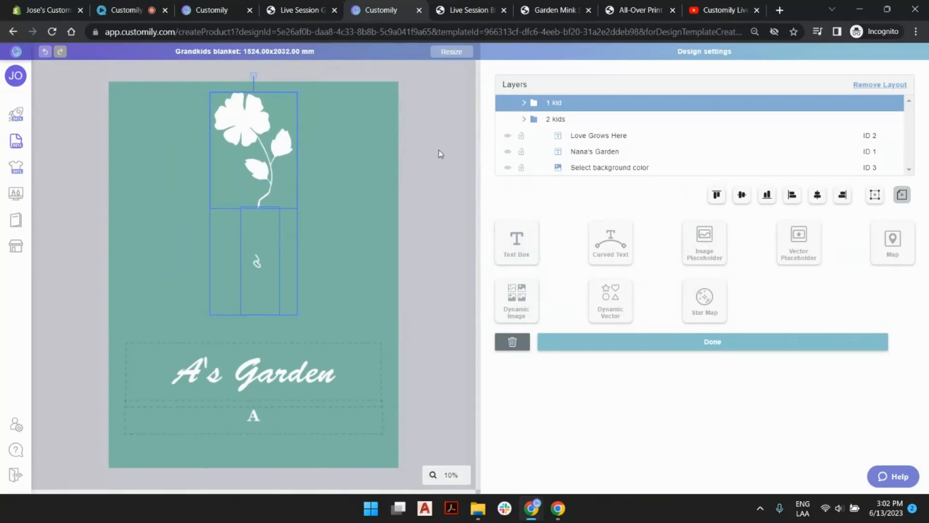
pyautogui.click(561, 118)
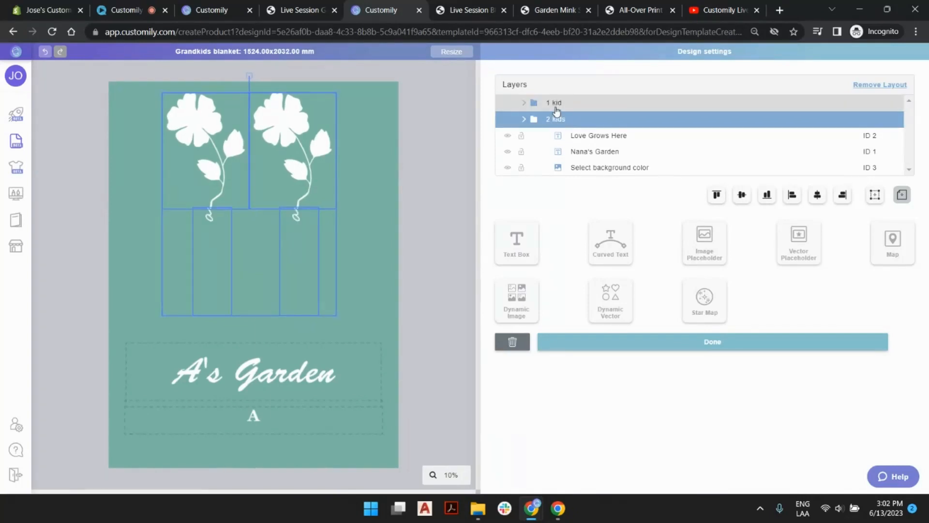
pyautogui.click(556, 103)
pyautogui.click(441, 139)
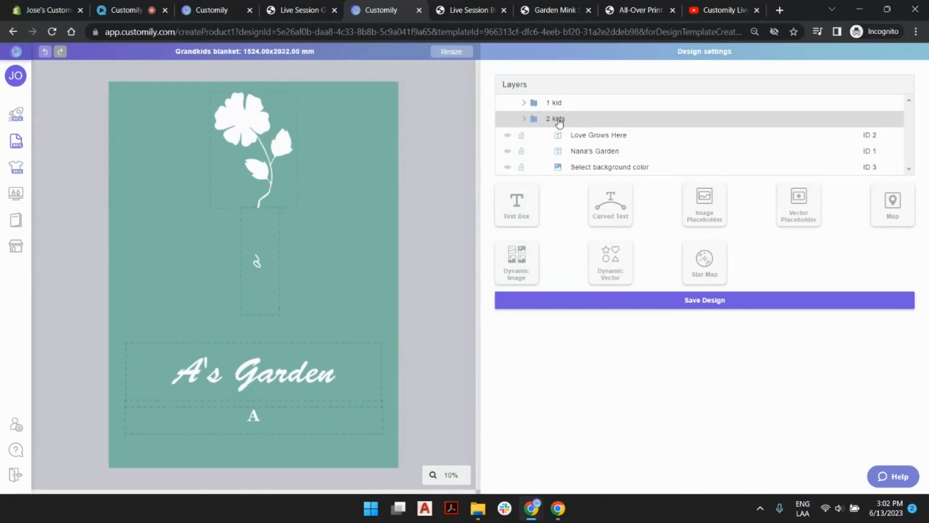
pyautogui.click(529, 121)
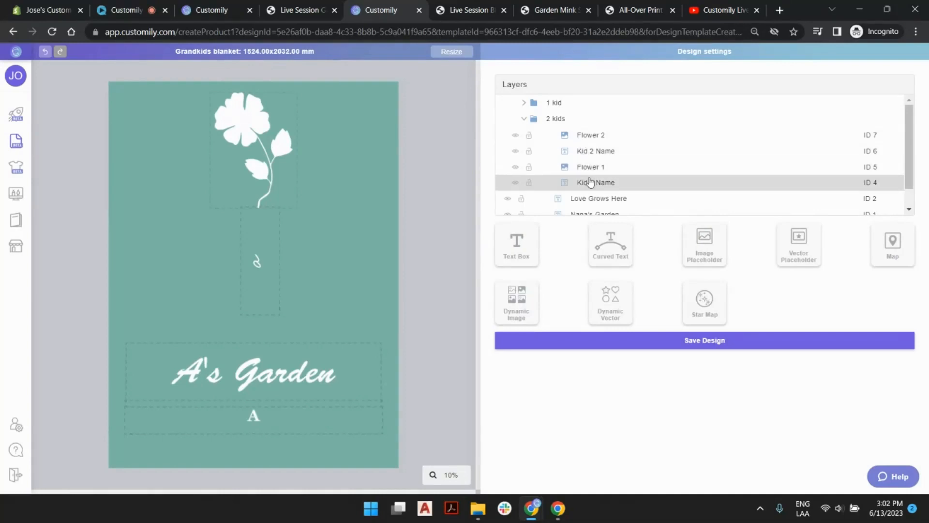
pyautogui.click(524, 119)
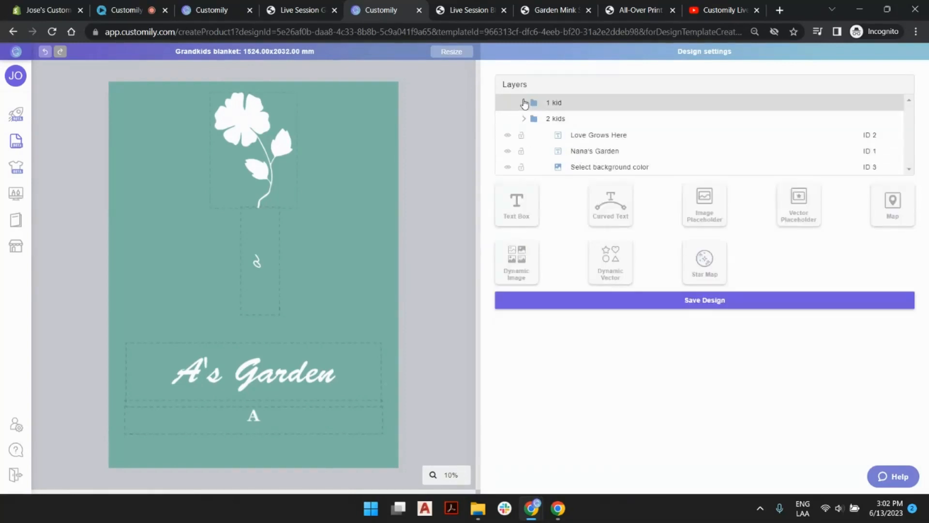
pyautogui.click(524, 102)
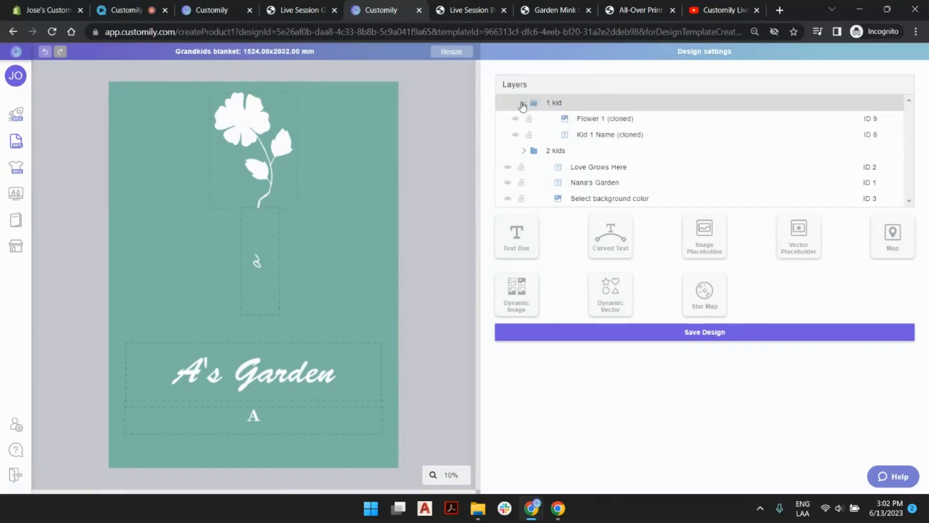
pyautogui.click(525, 103)
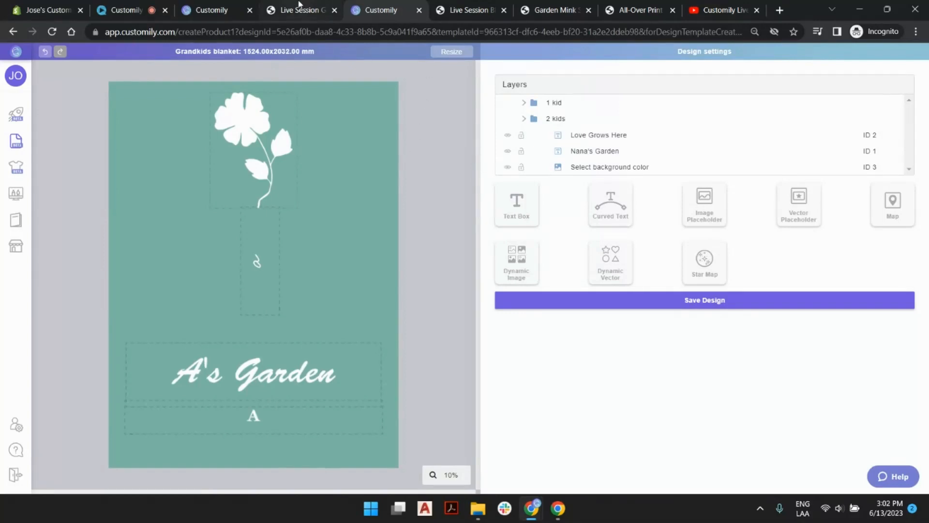
pyautogui.moveTo(298, 4)
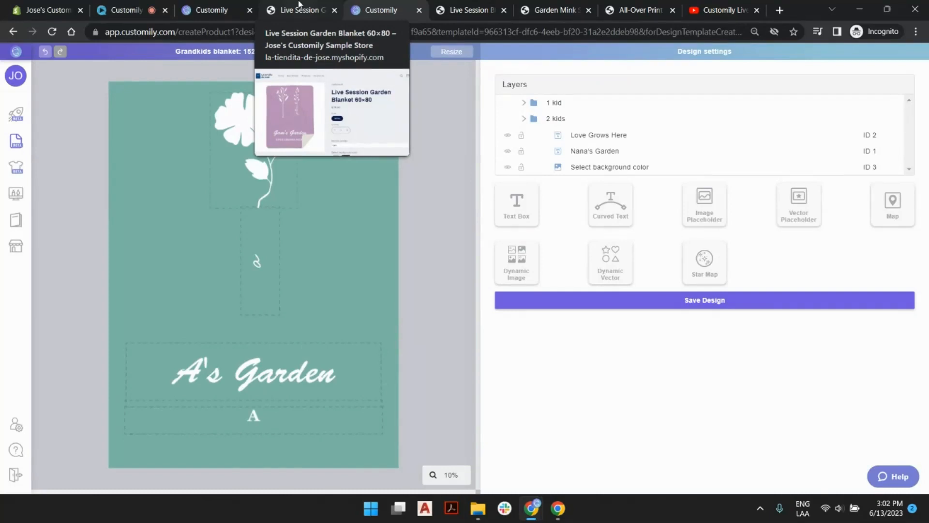